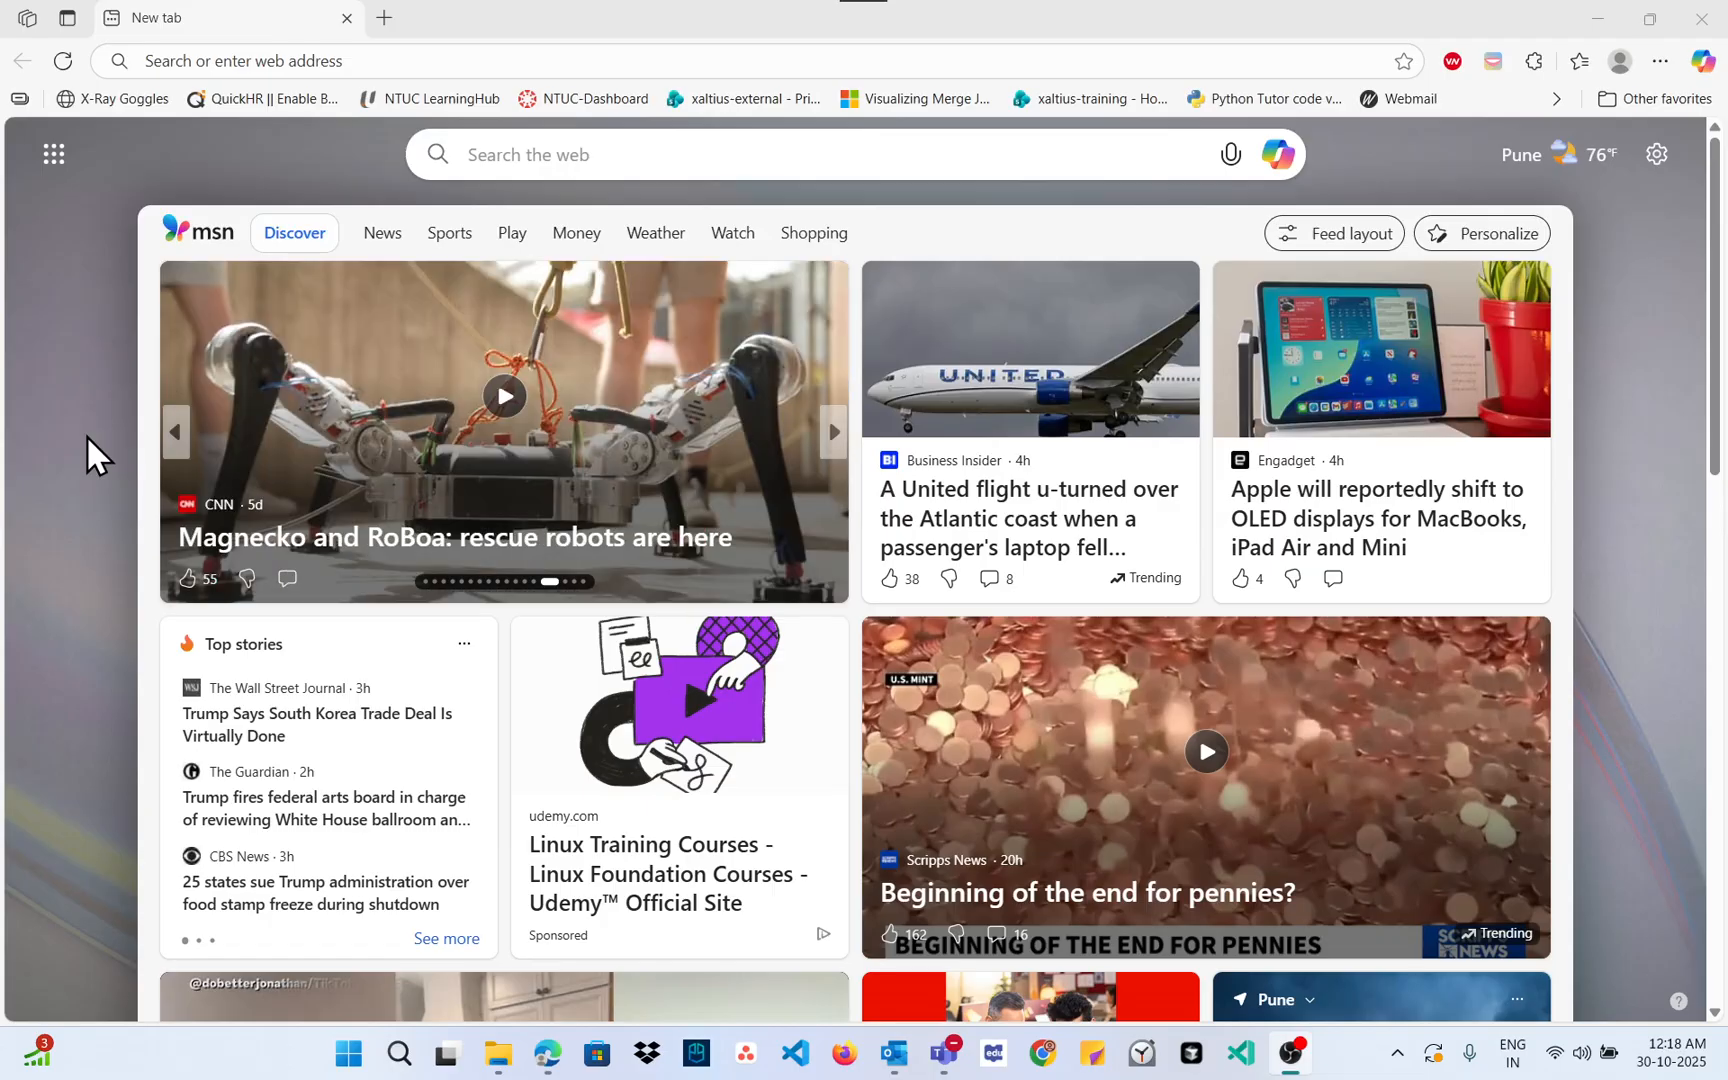
# Step: Search the web for "sql server installer 2022"
pyautogui.click(562, 162)
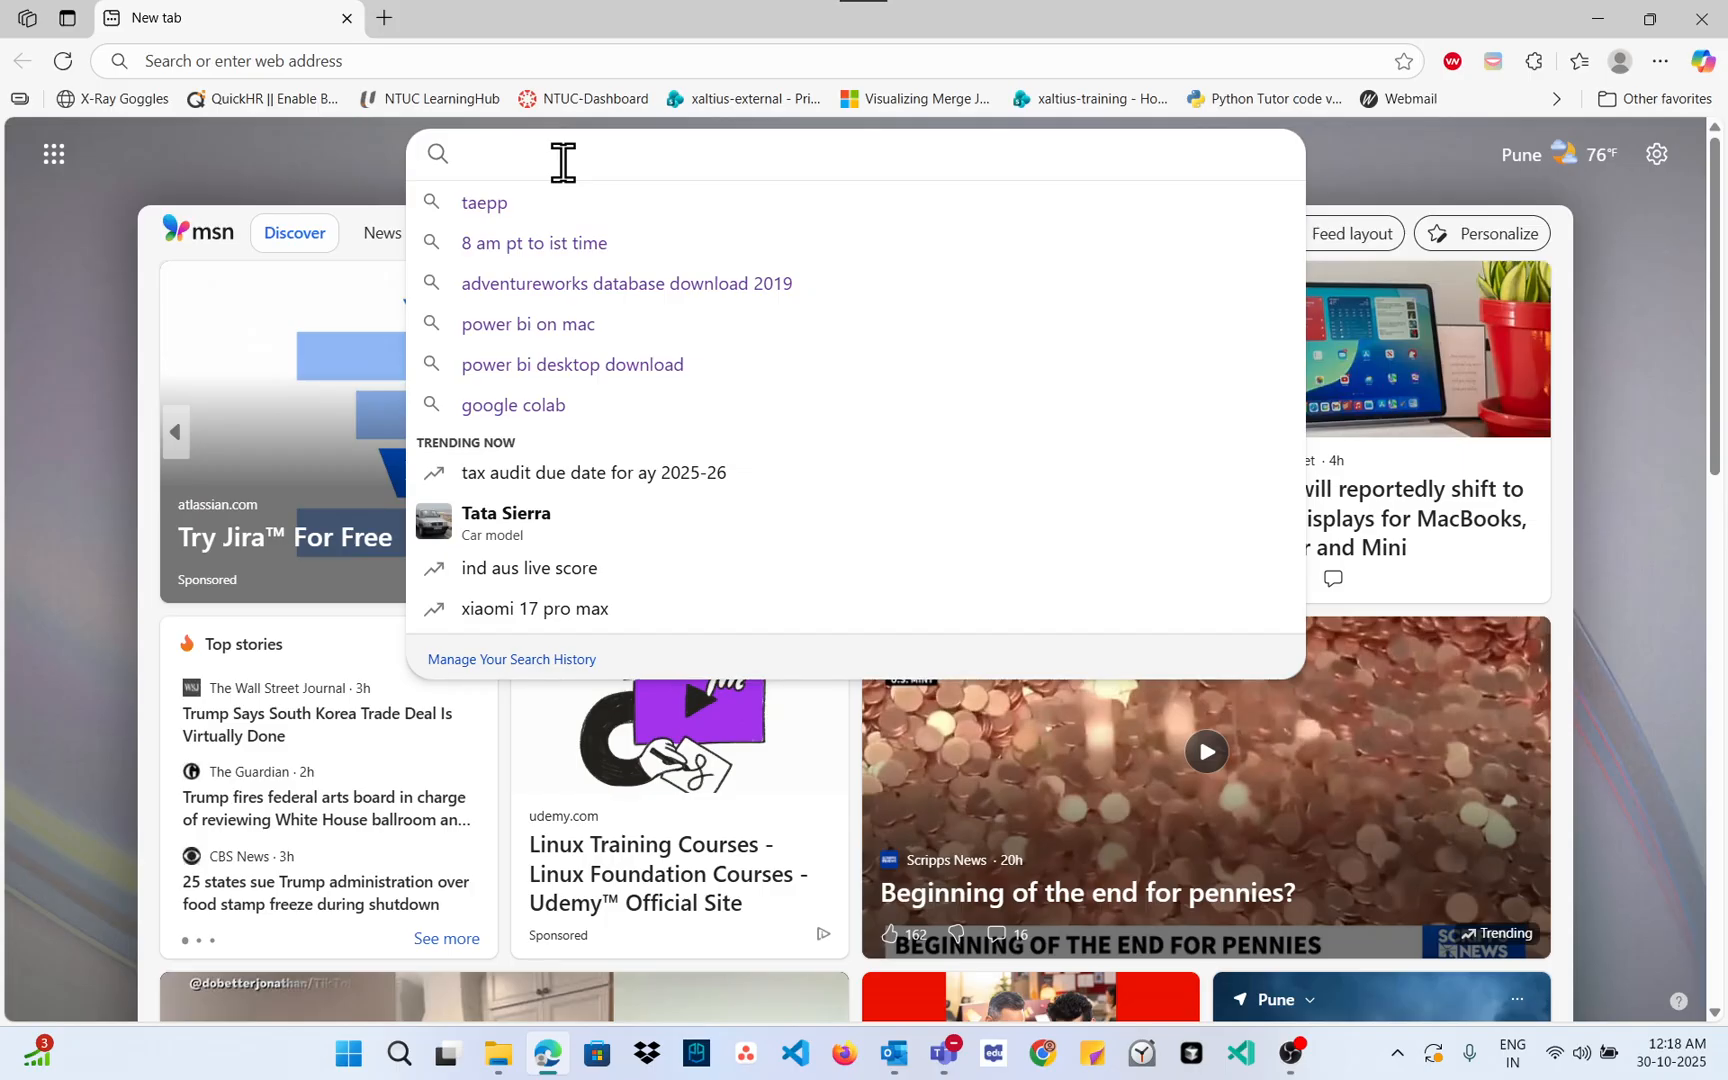
pyautogui.write('sql ser')
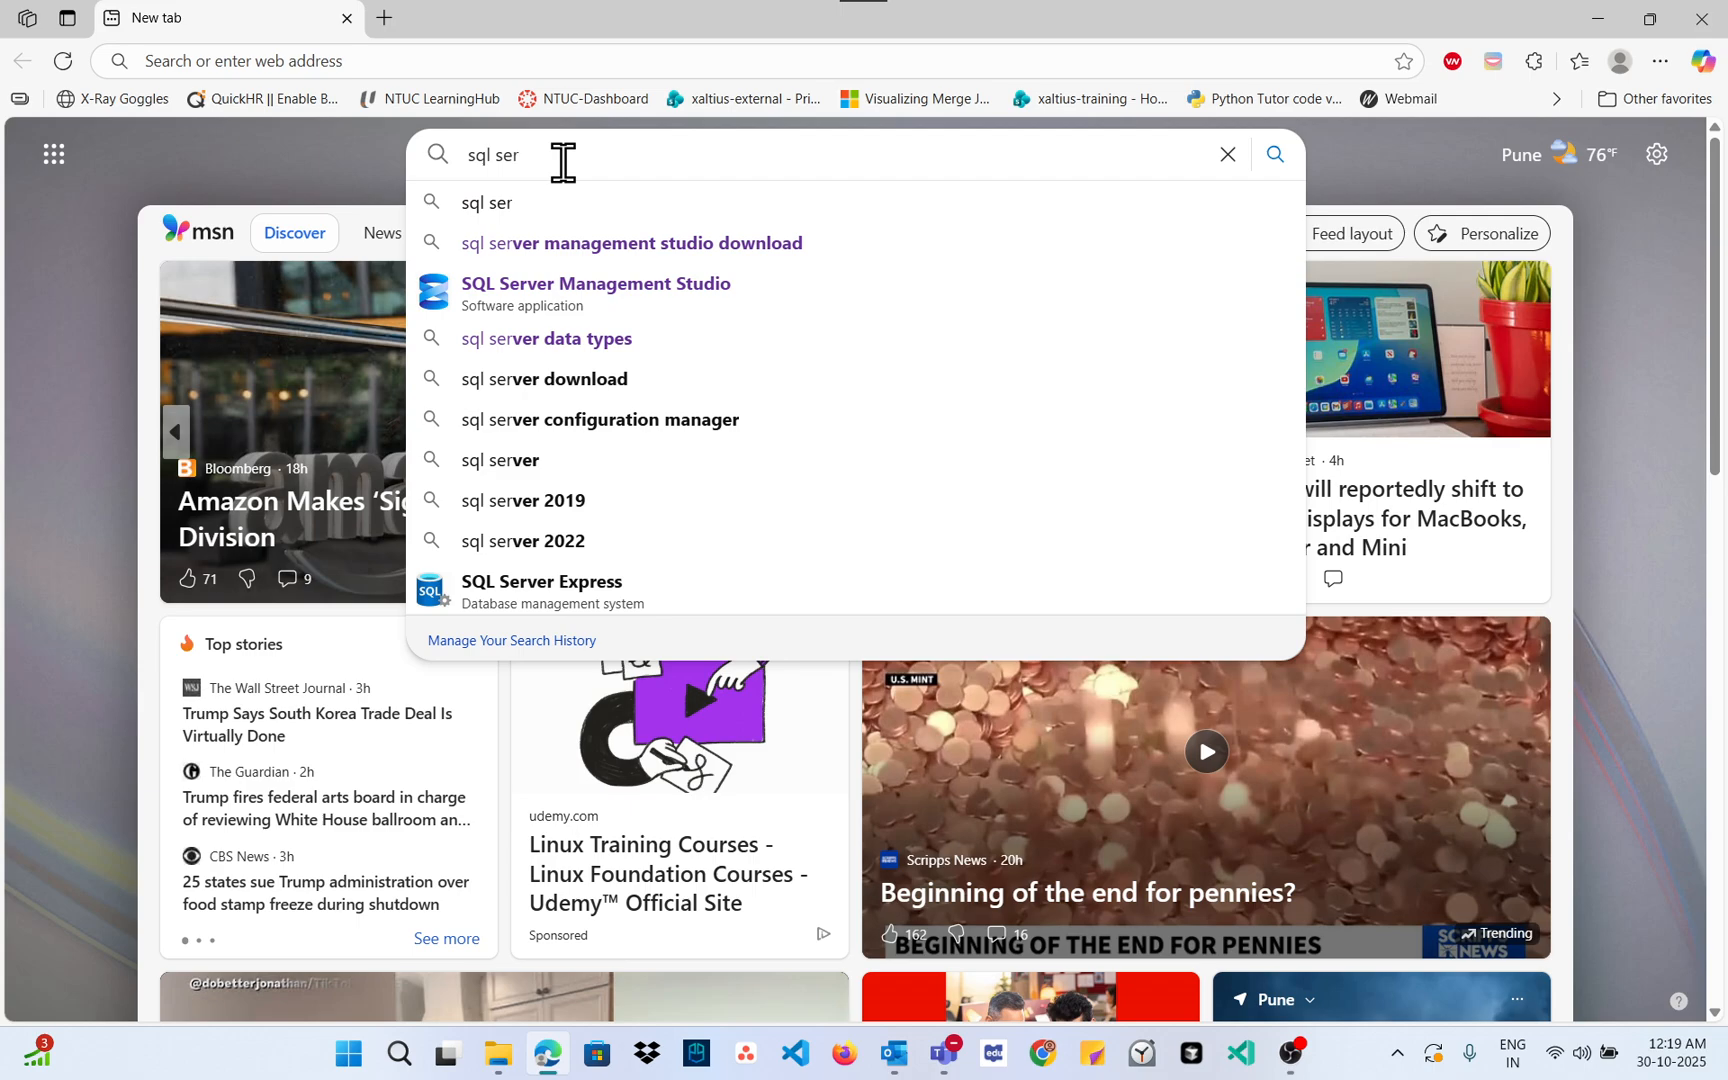
pyautogui.write('ver')
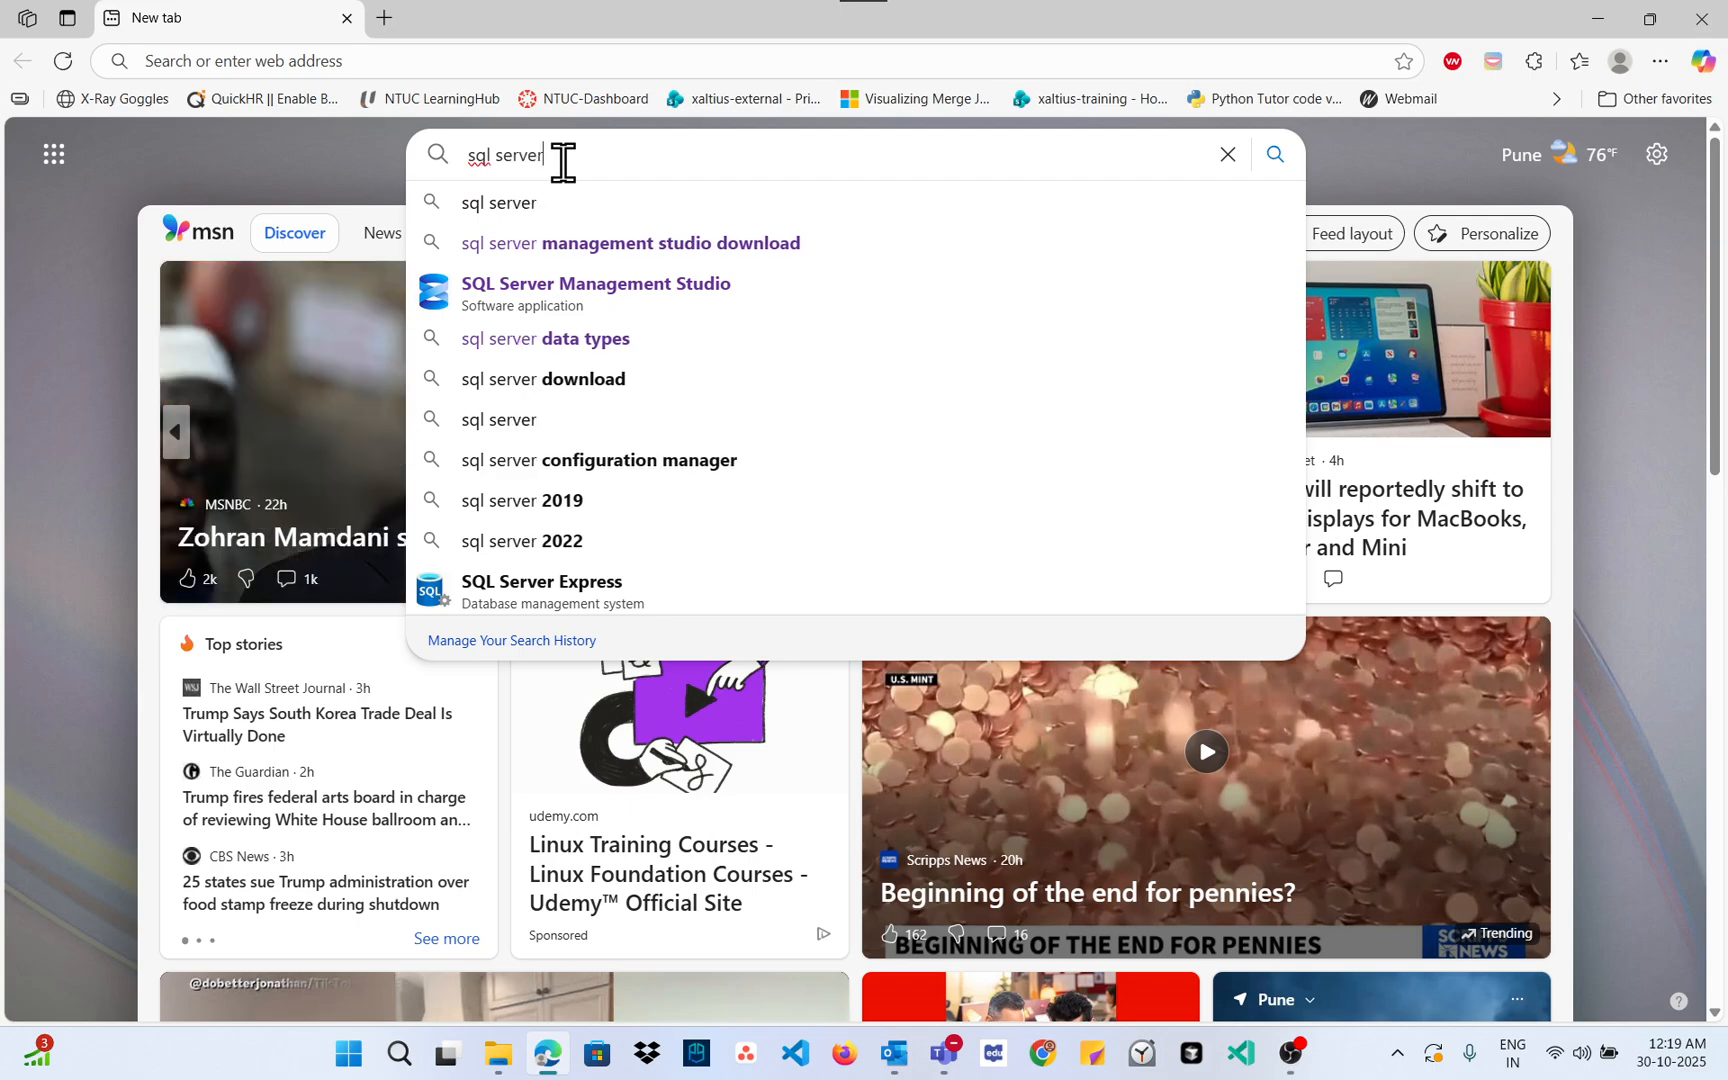
pyautogui.write(' ins')
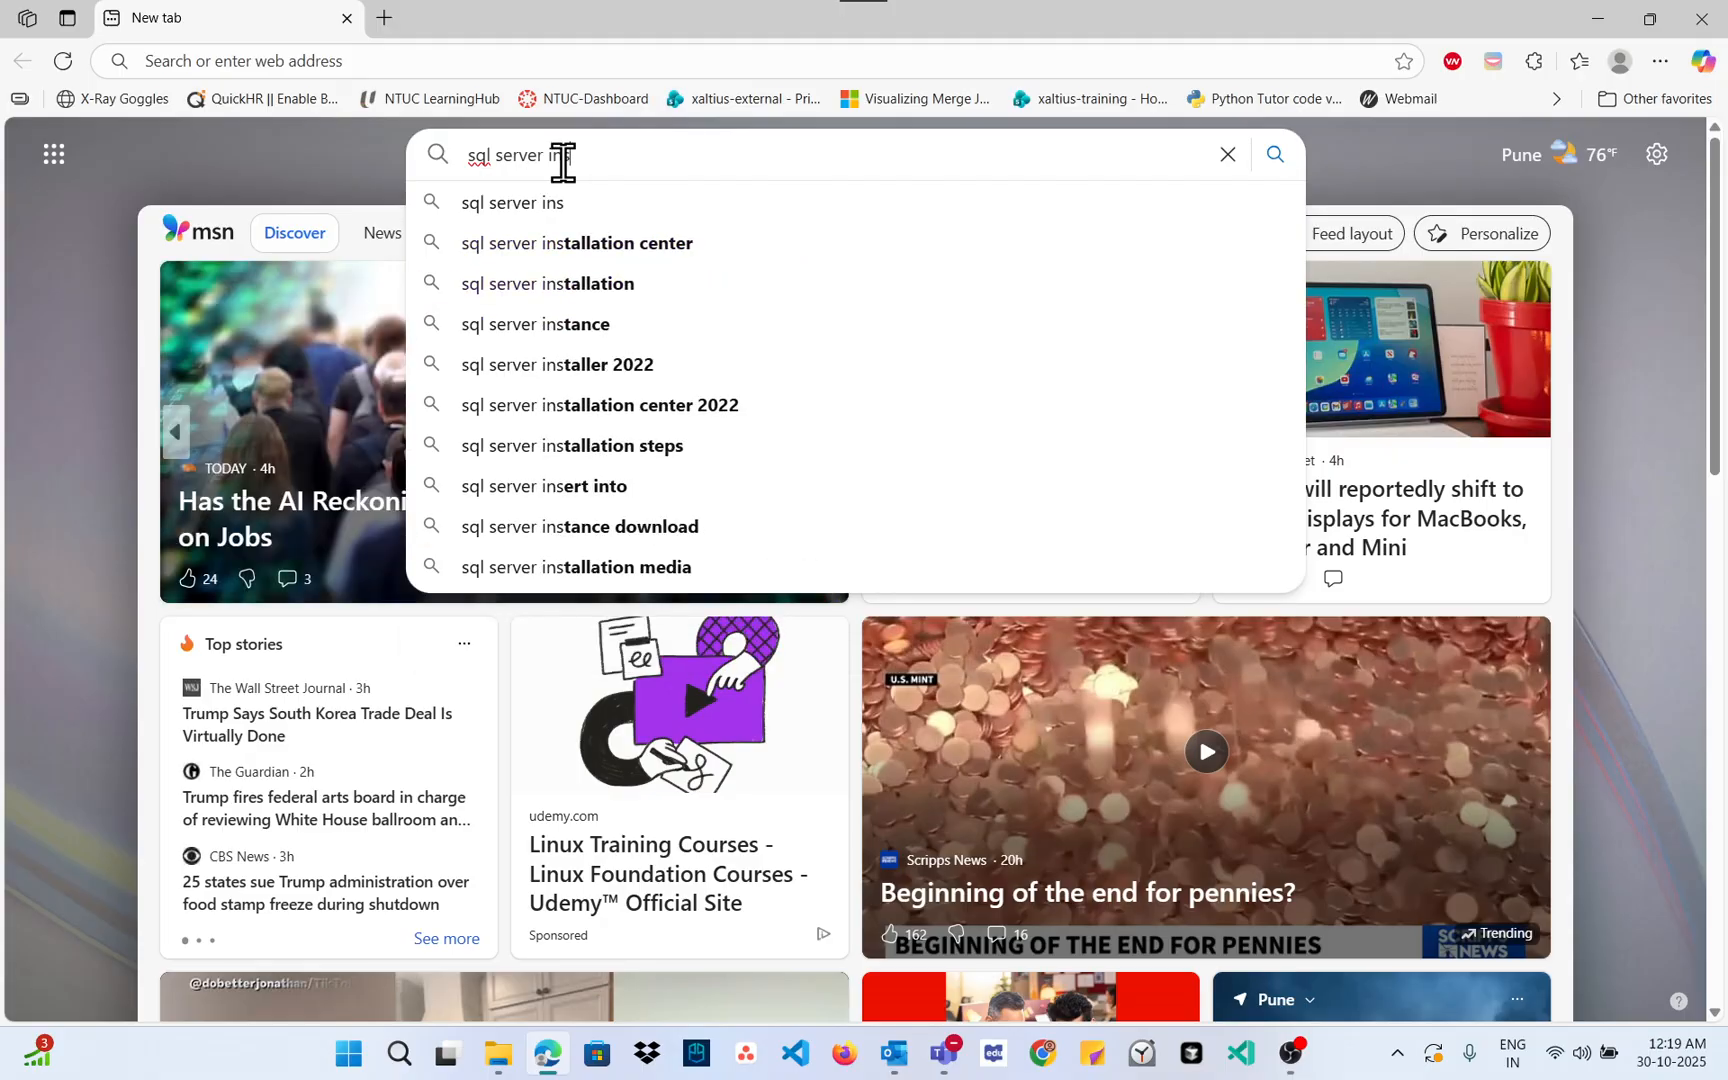
pyautogui.press('Down')
pyautogui.press('Down')
pyautogui.press('Down')
pyautogui.press('Down')
pyautogui.press('Down')
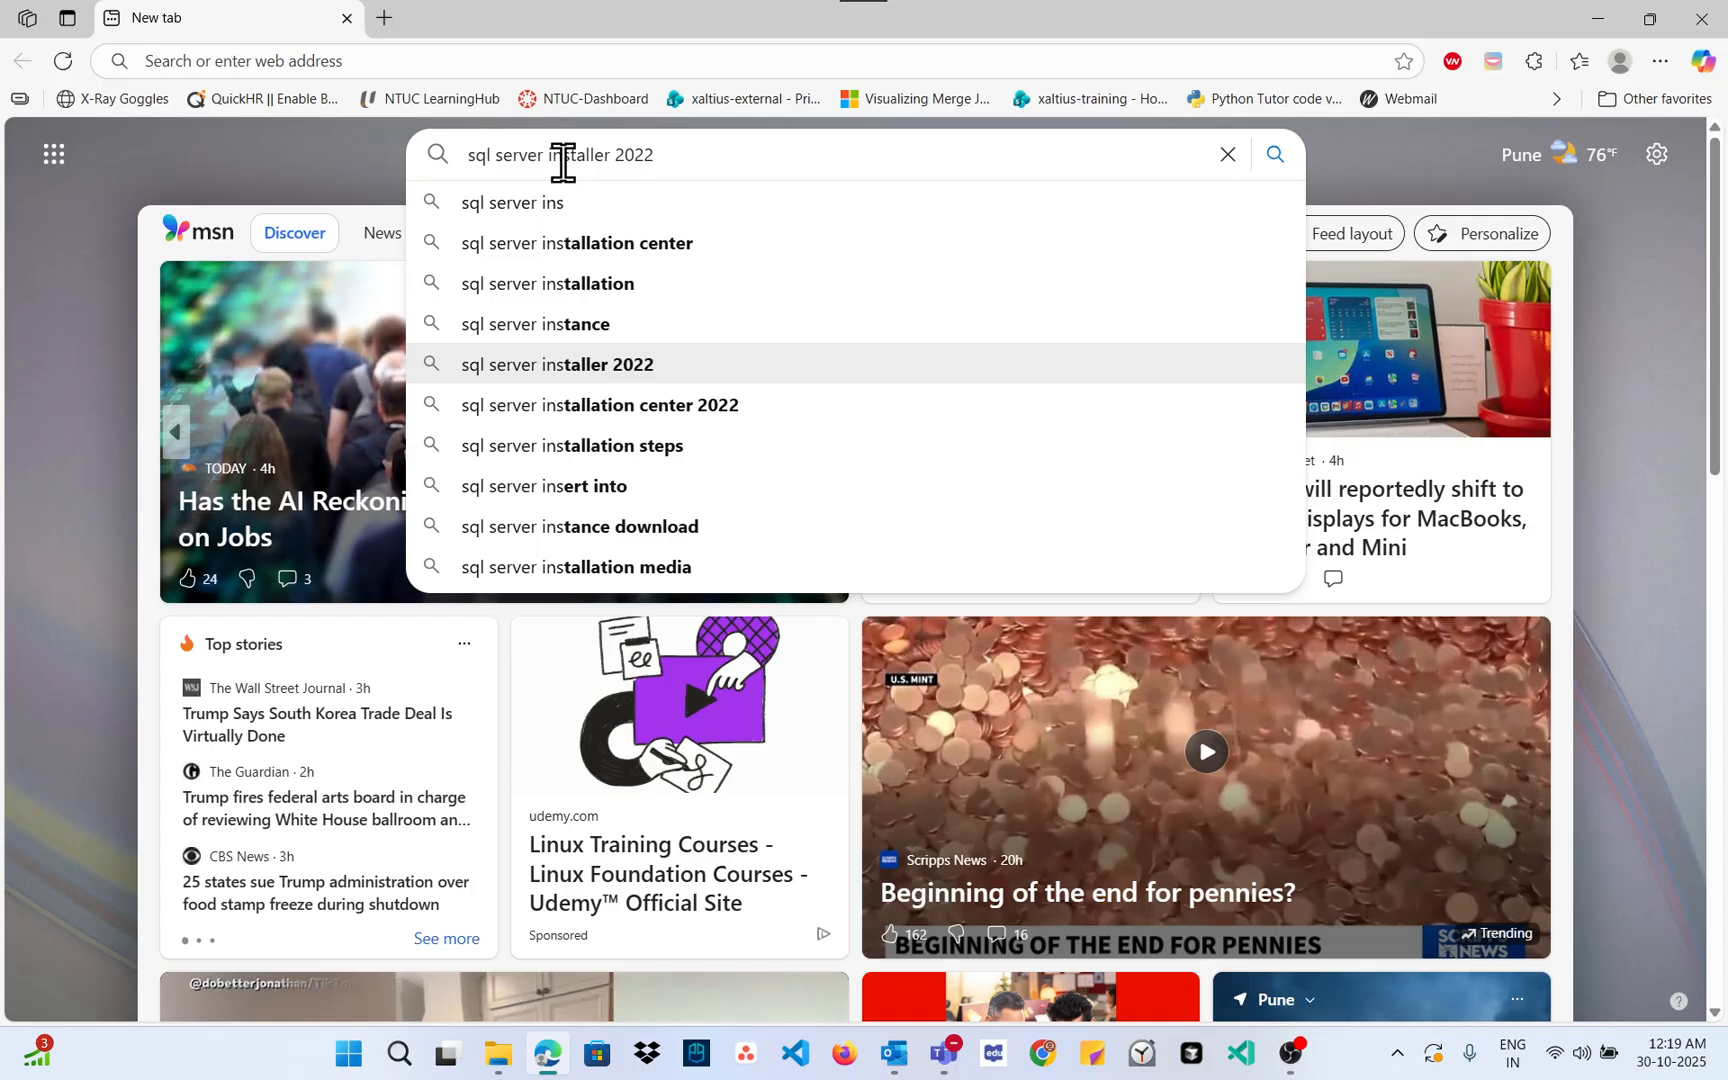
pyautogui.press('Return')
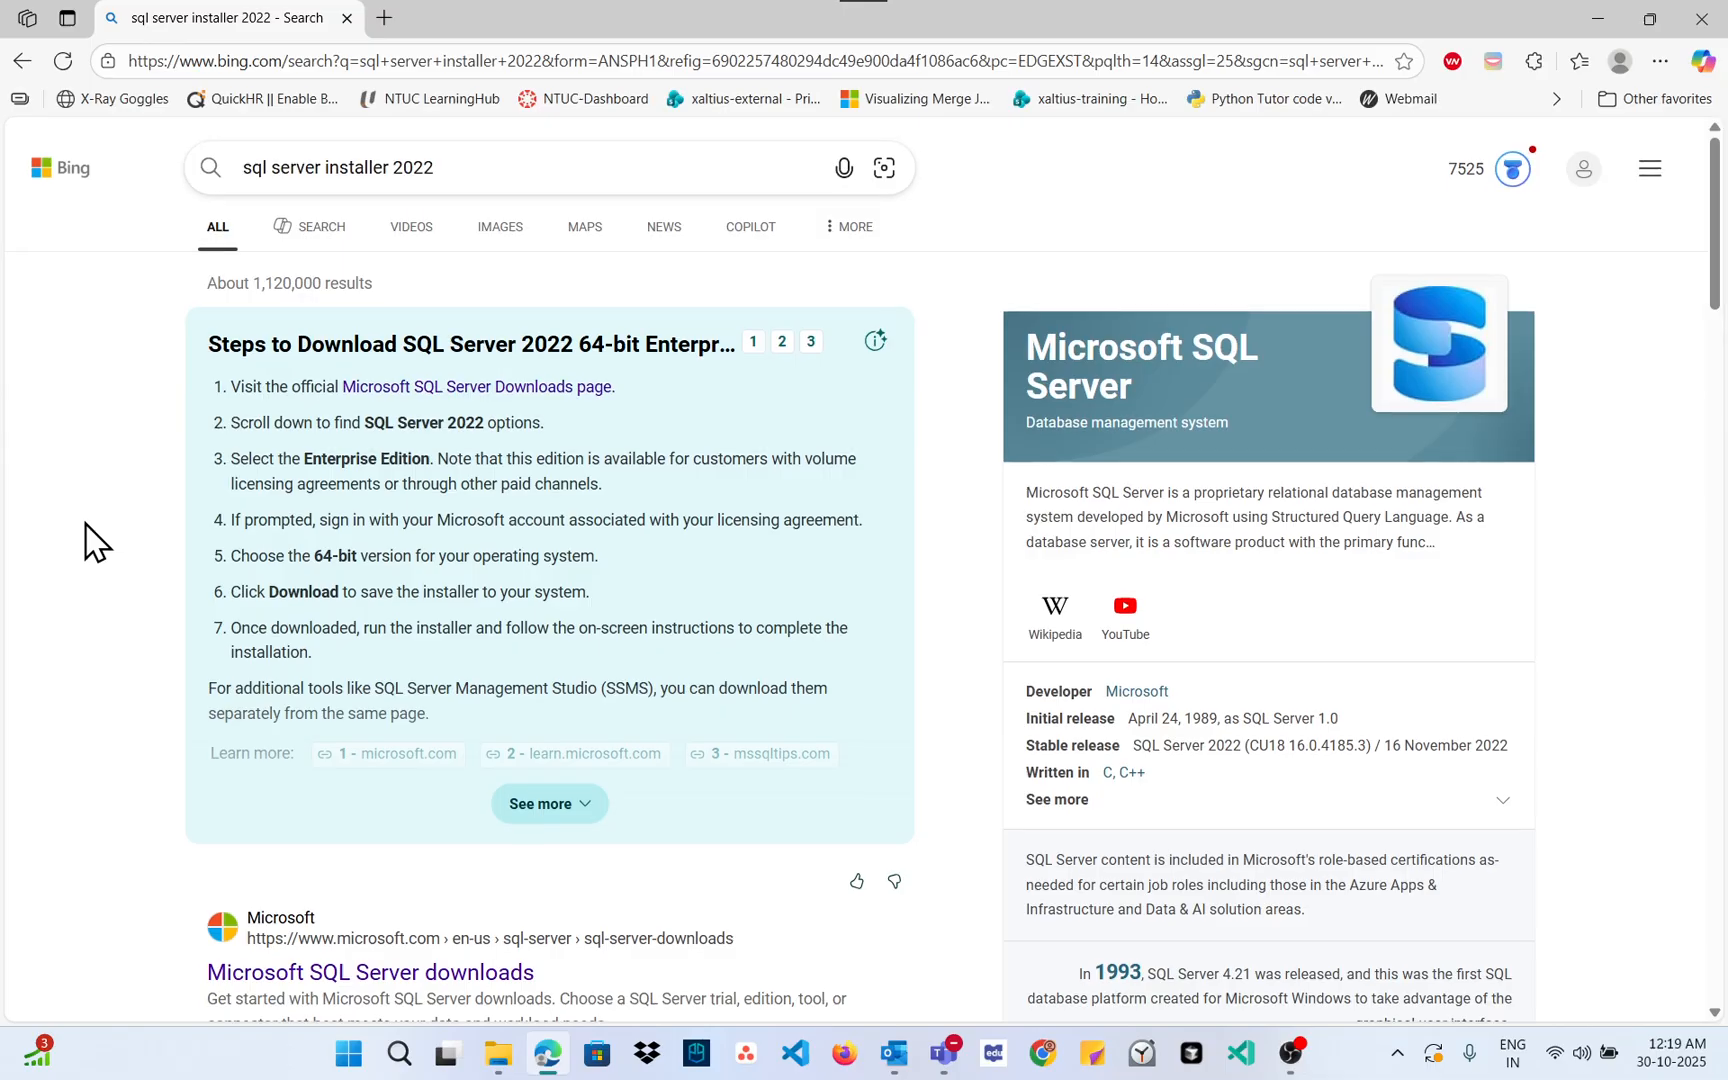
# Step: Try to open the Microsoft SQL Server downloads result in a new tab, then close that tab
pyautogui.scroll(-2, 88, 540)
pyautogui.scroll(-2, 88, 540)
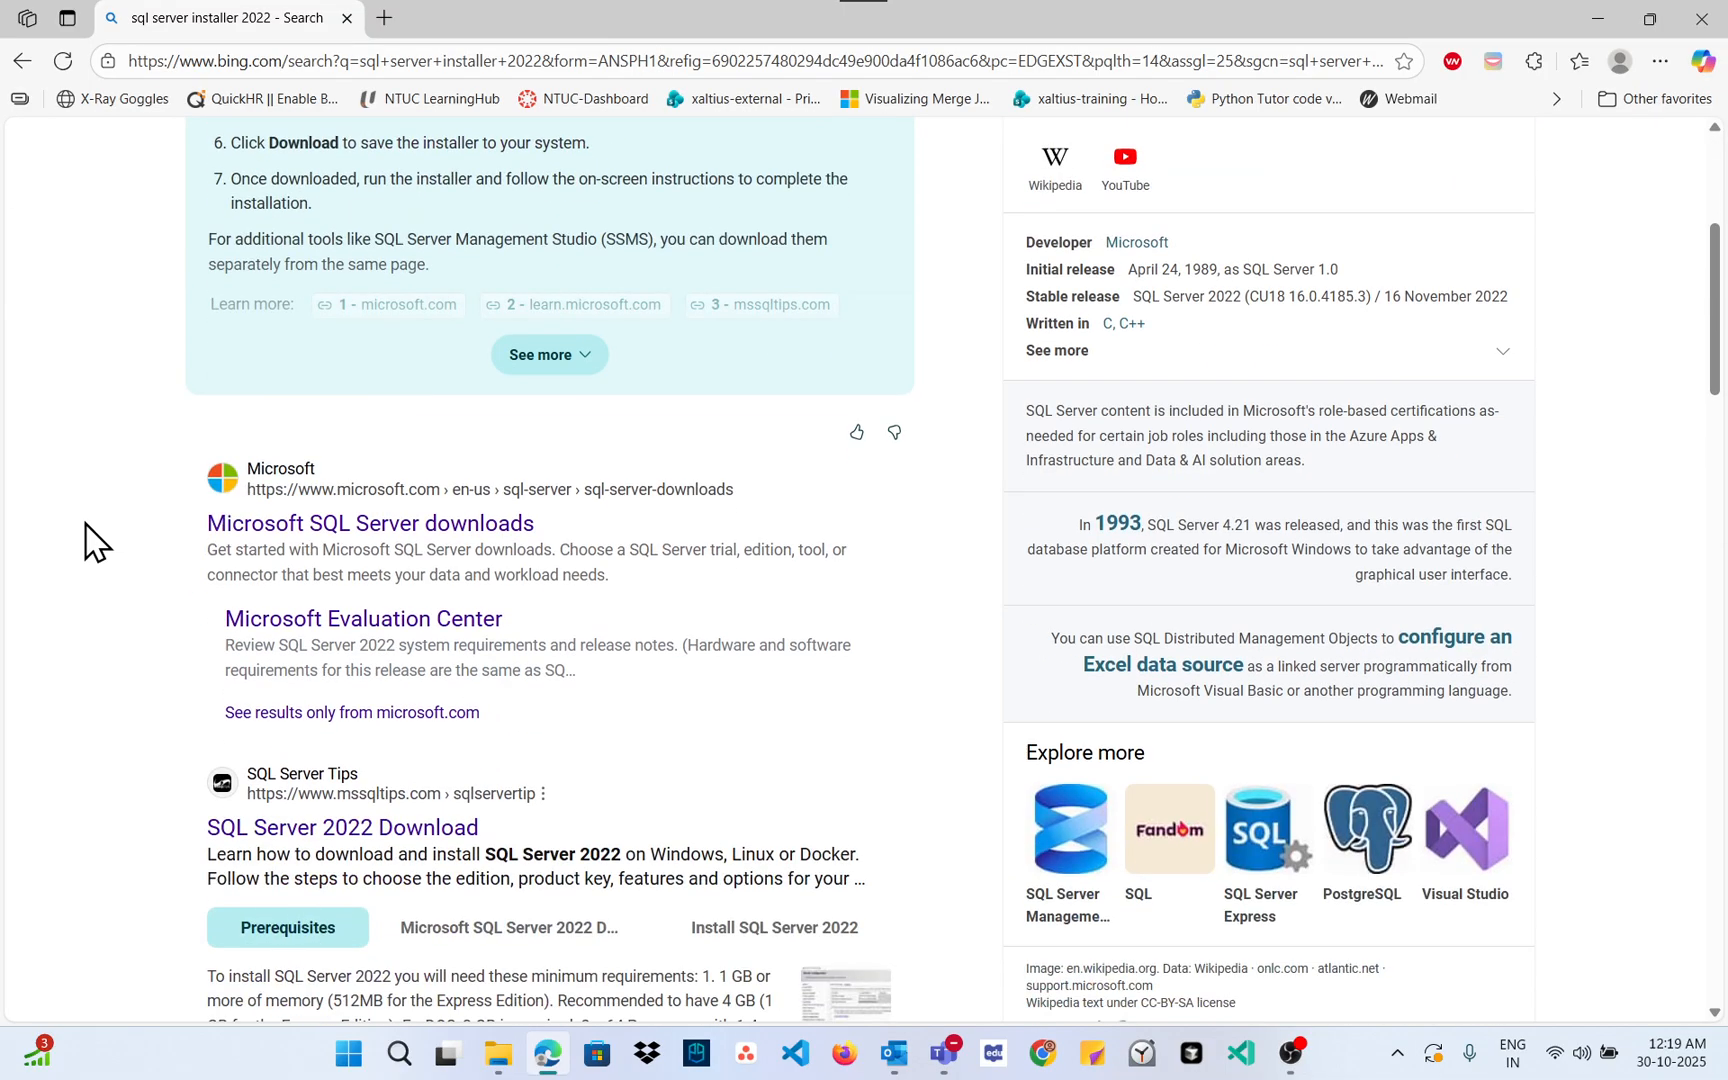
pyautogui.click(336, 530)
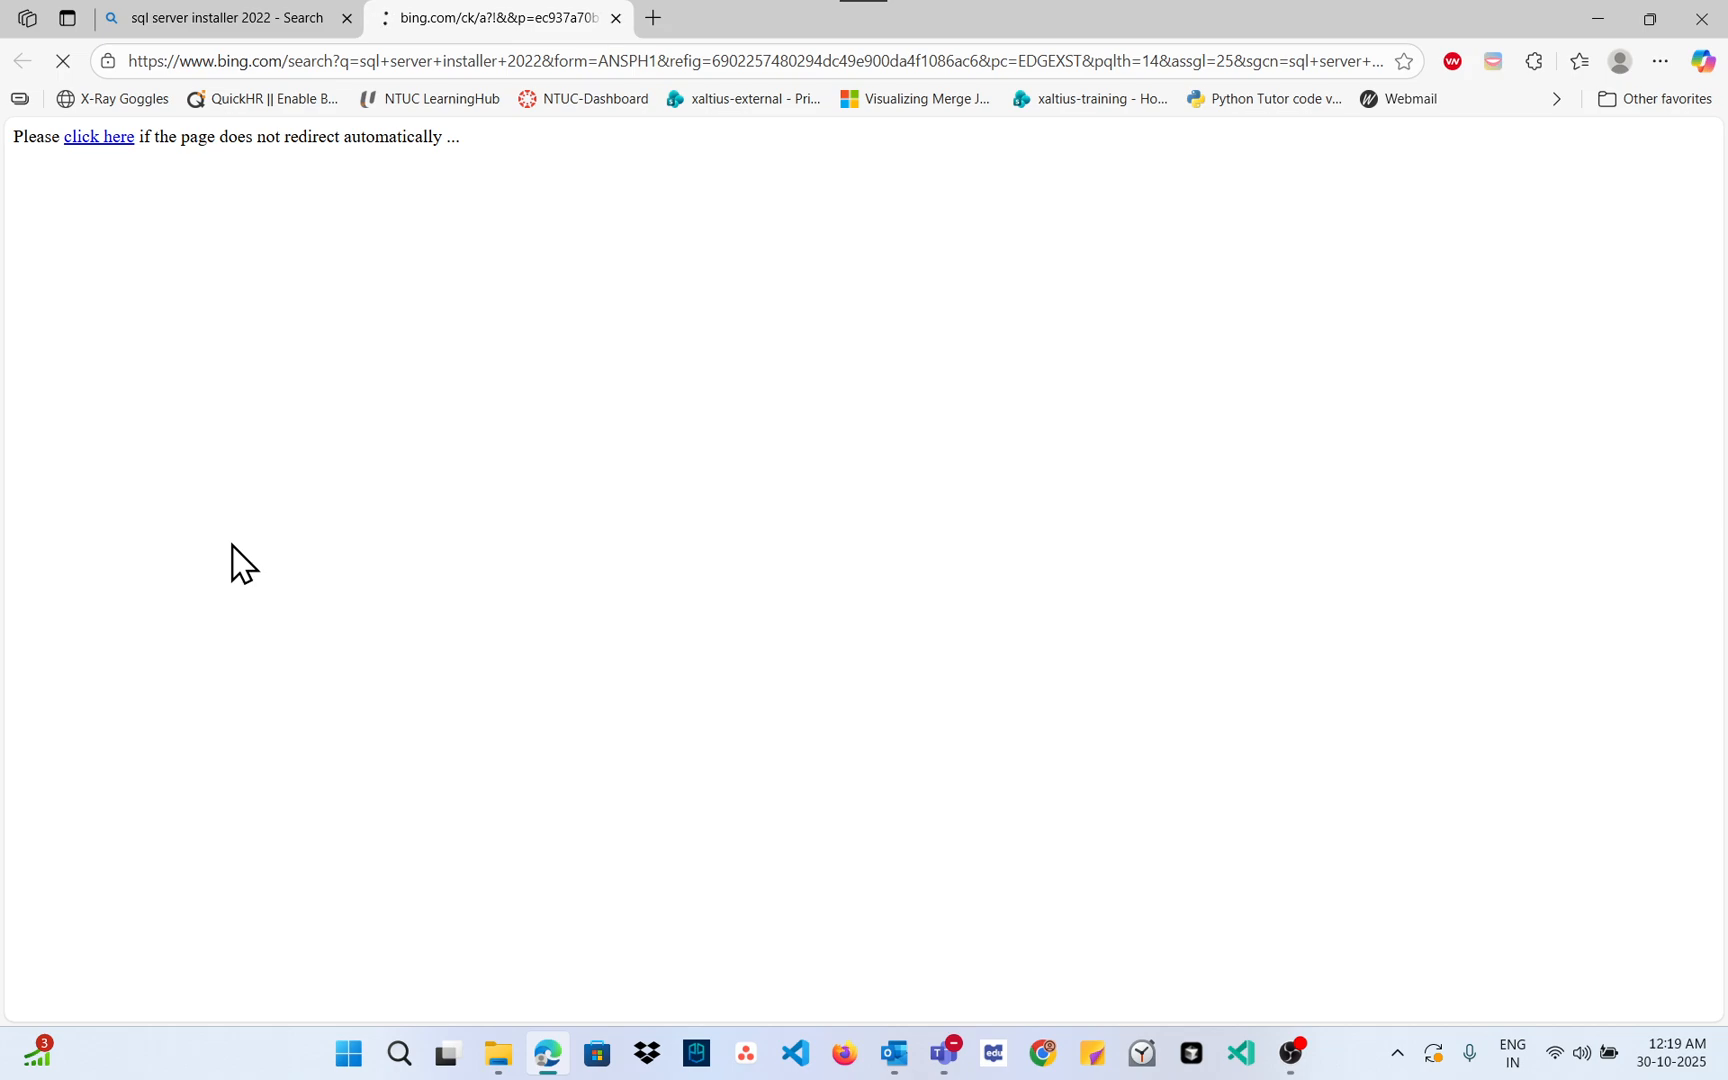
pyautogui.click(101, 140)
pyautogui.click(69, 66)
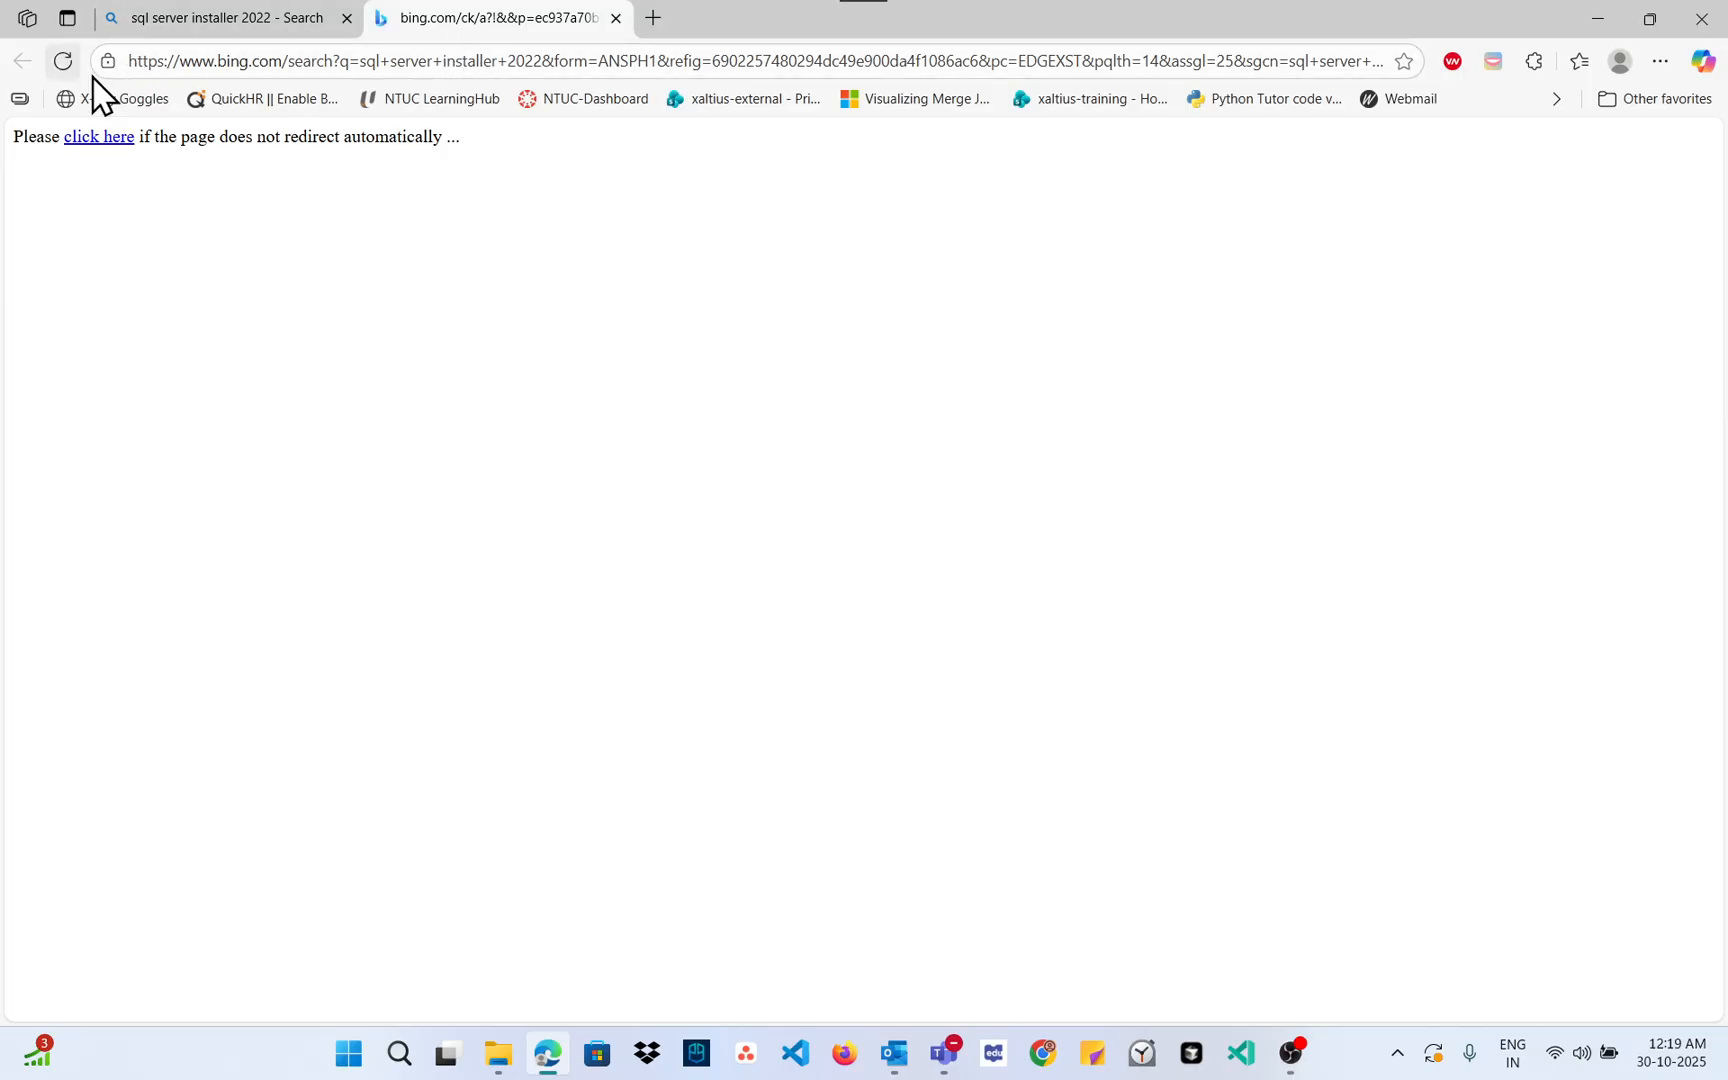
pyautogui.click(615, 18)
pyautogui.scroll(5, 95, 310)
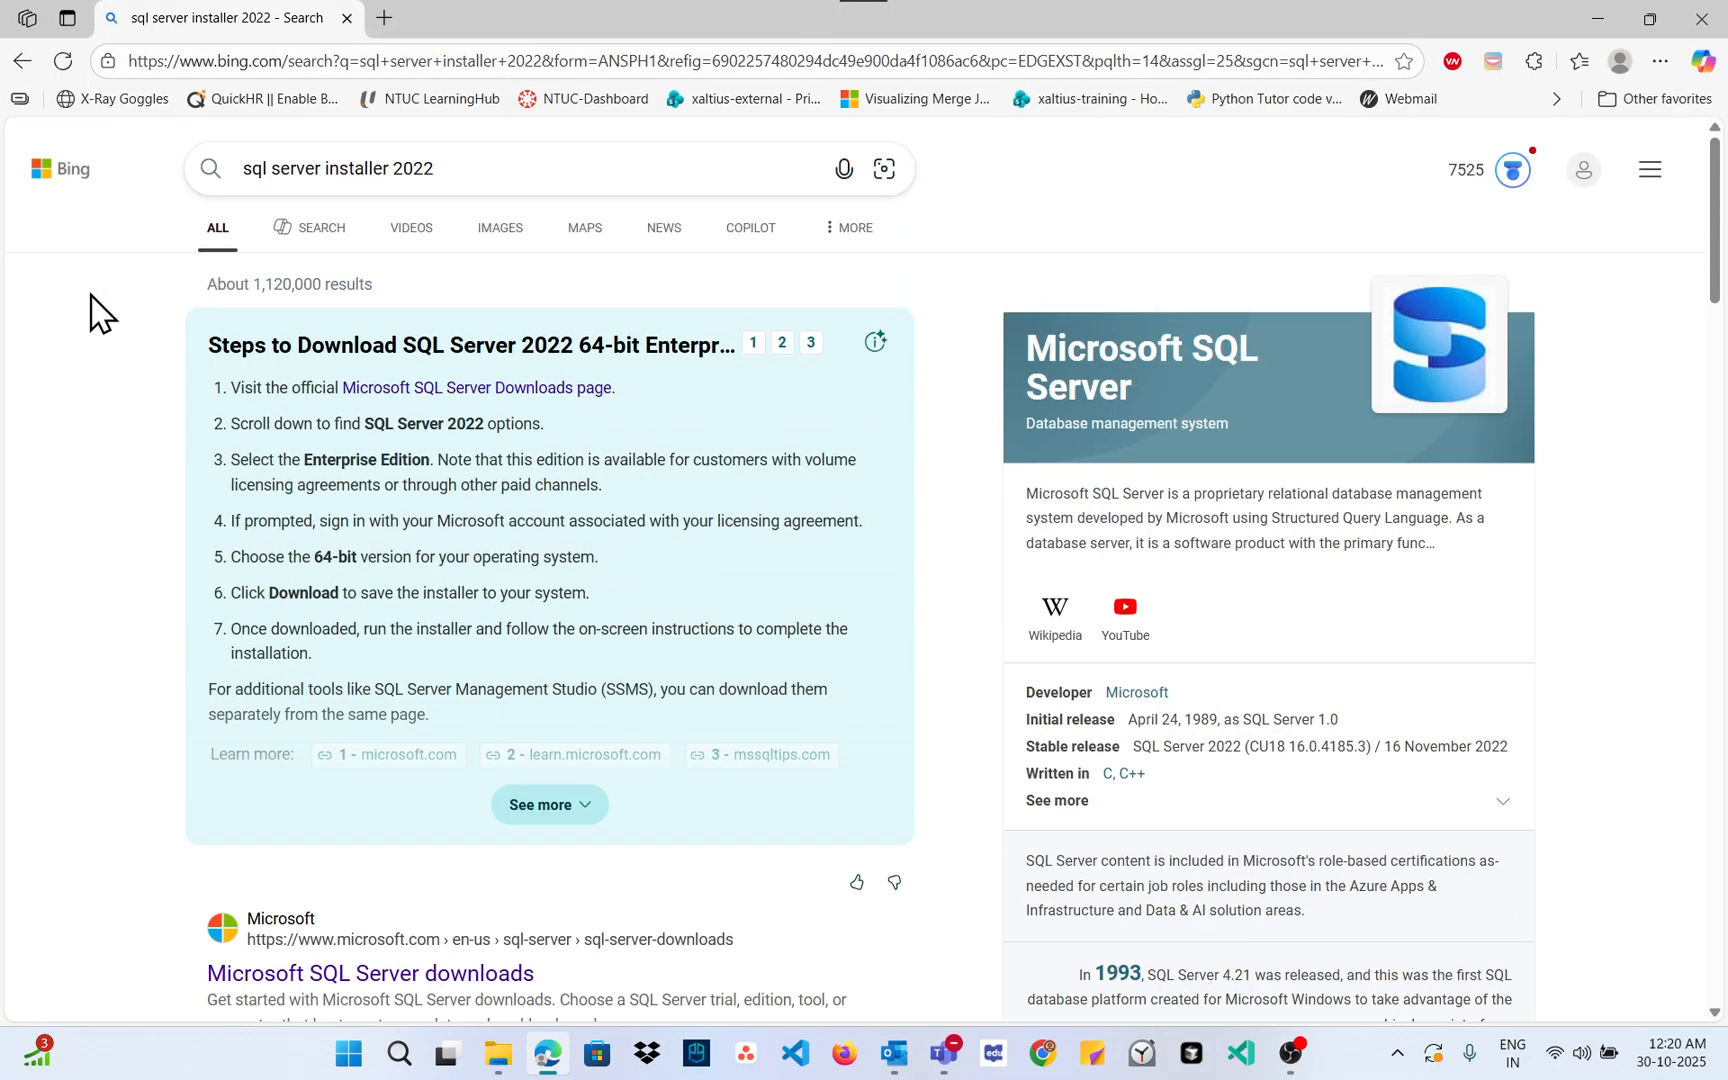
# Step: Search for SQL Server Management Studio and open the Microsoft Learn installation article in a new tab
pyautogui.moveTo(486, 160); pyautogui.dragTo(231, 147)
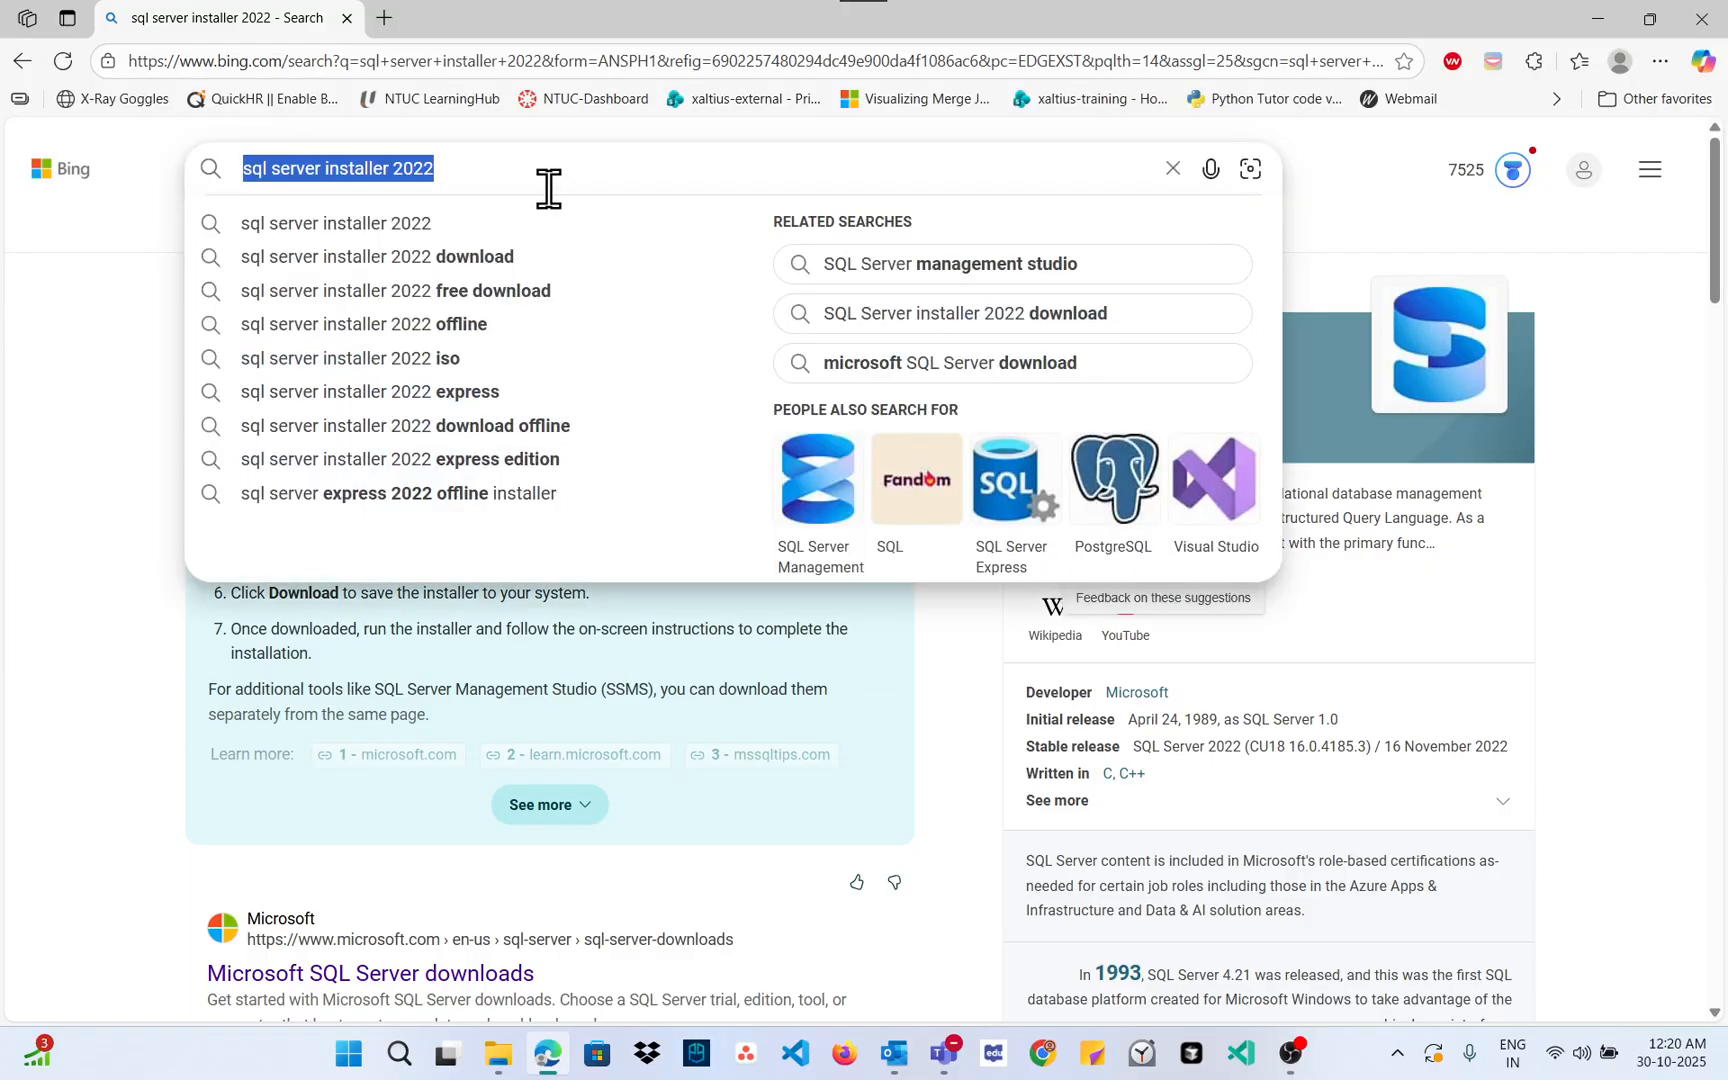
pyautogui.write('s')
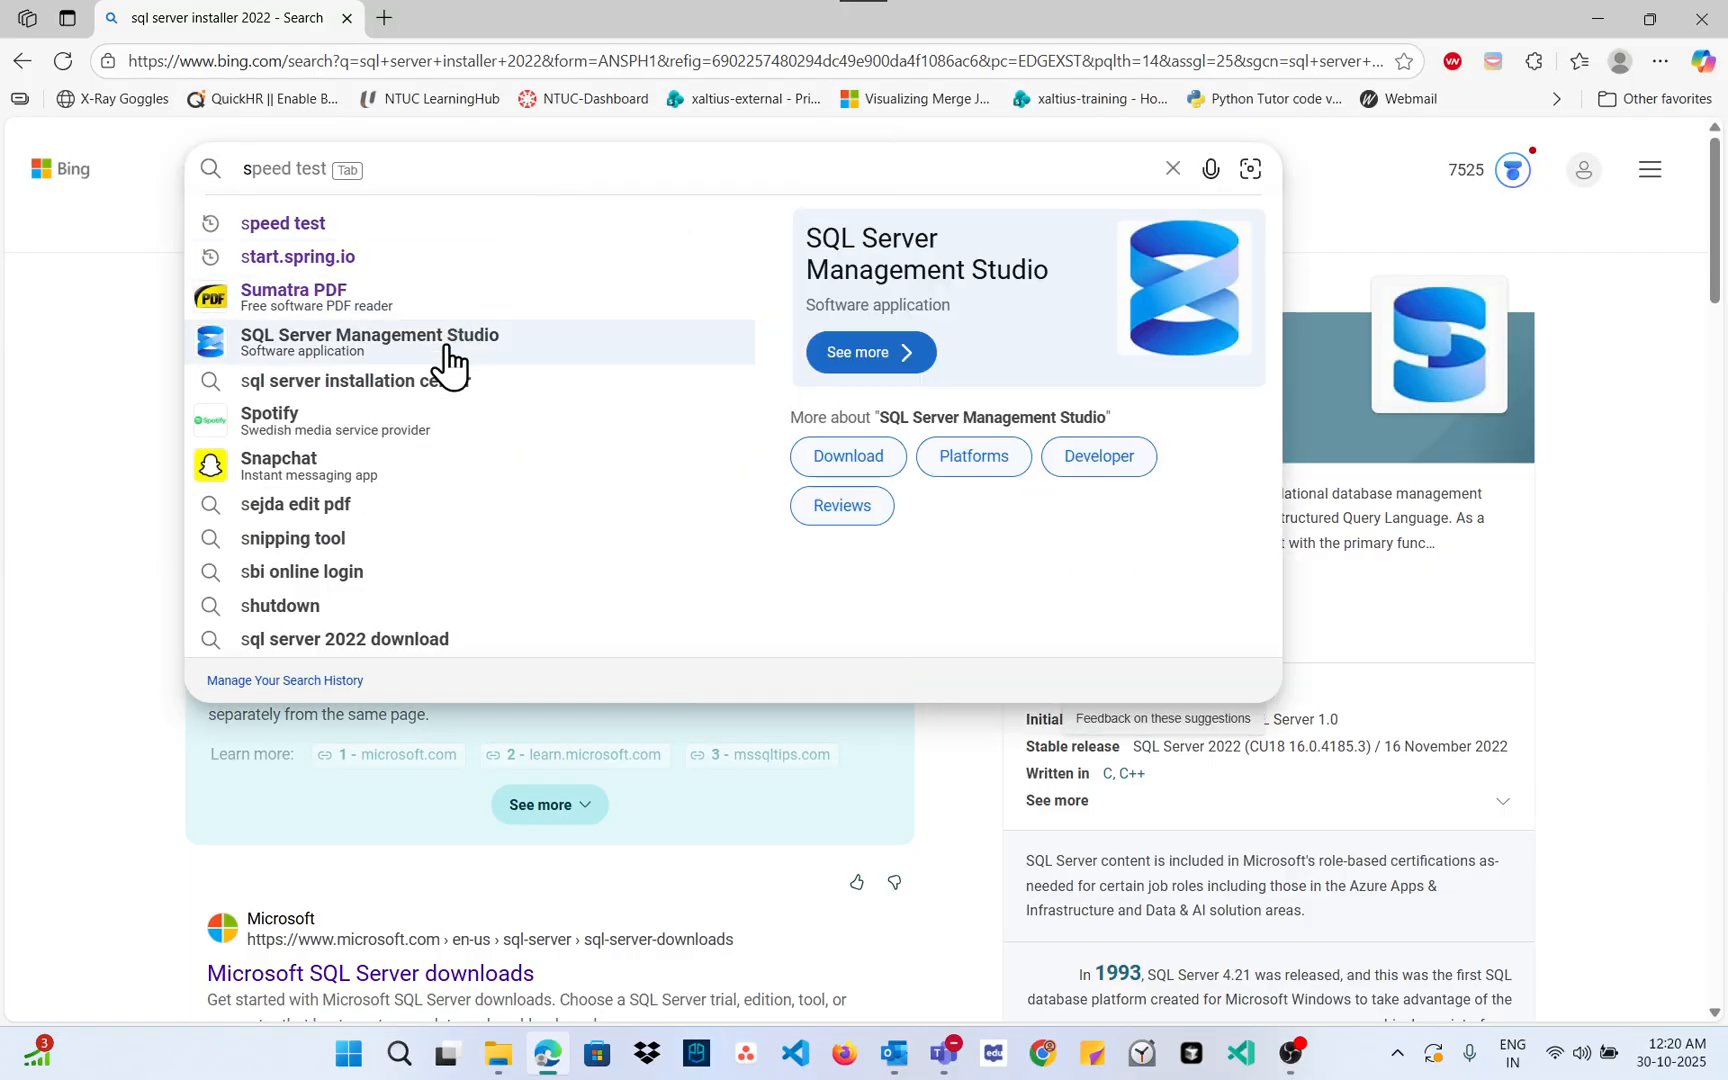
pyautogui.click(446, 360)
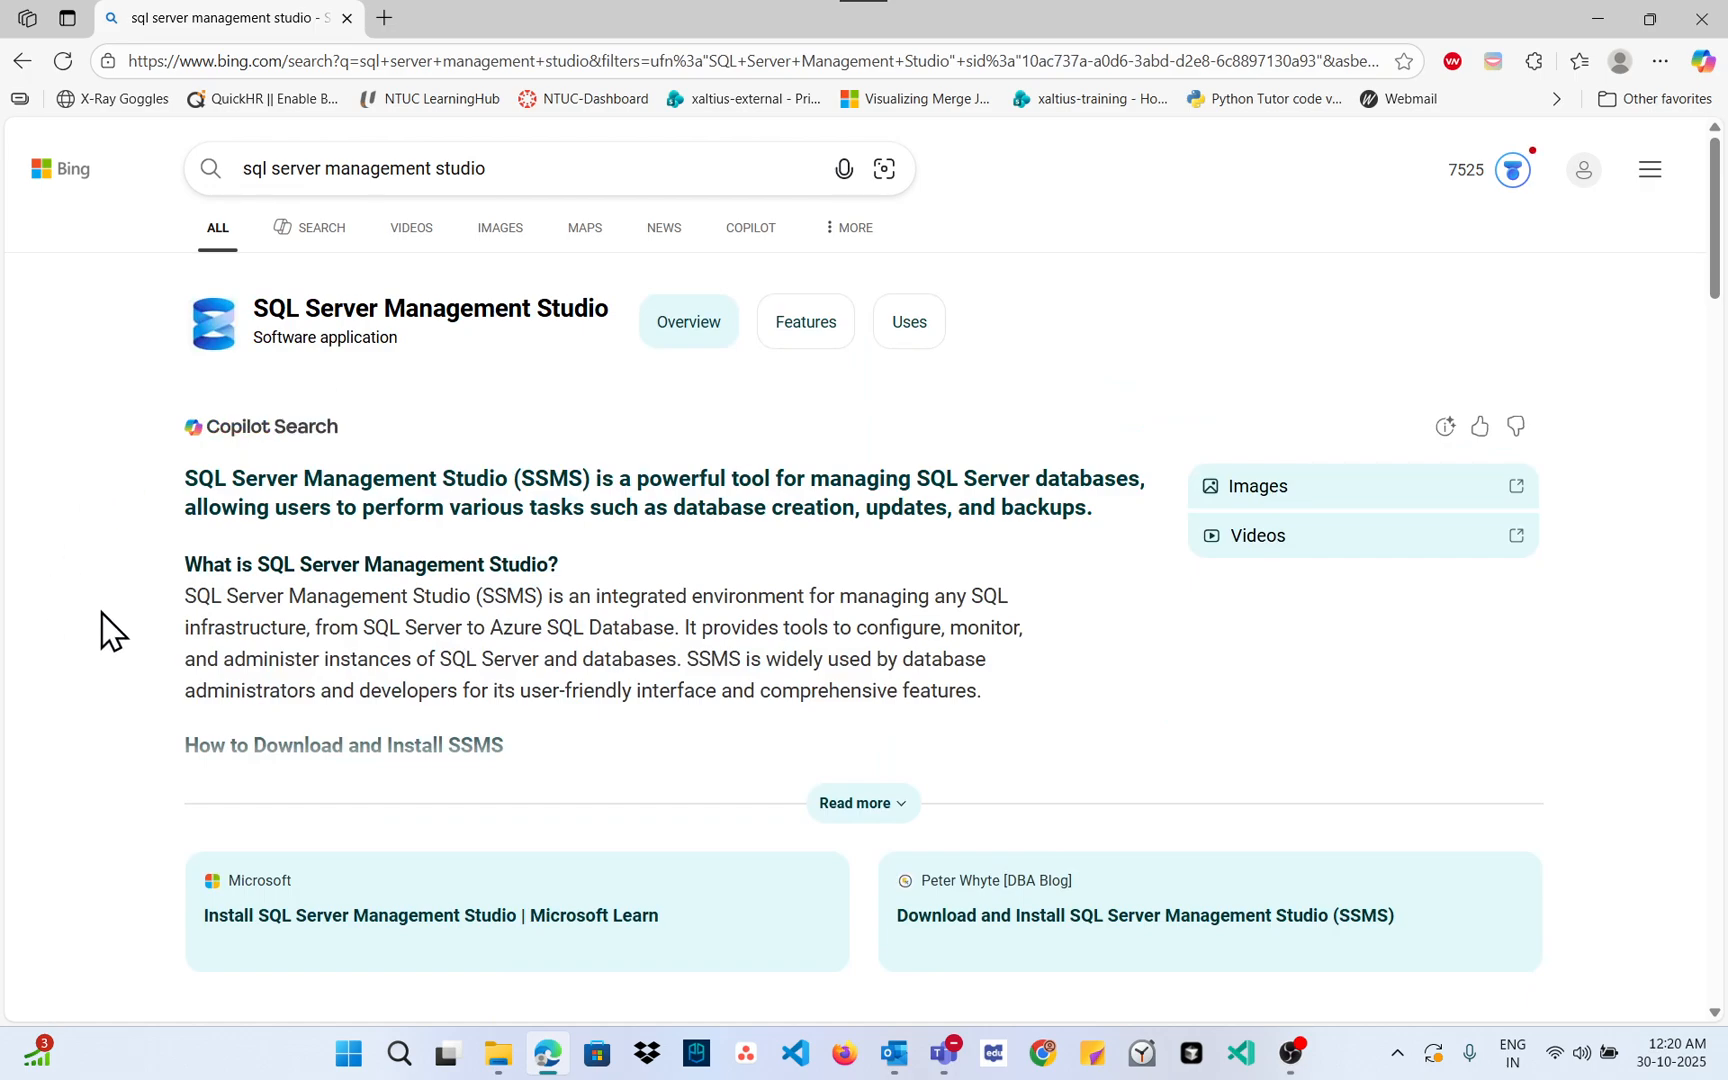
pyautogui.scroll(-4, 108, 630)
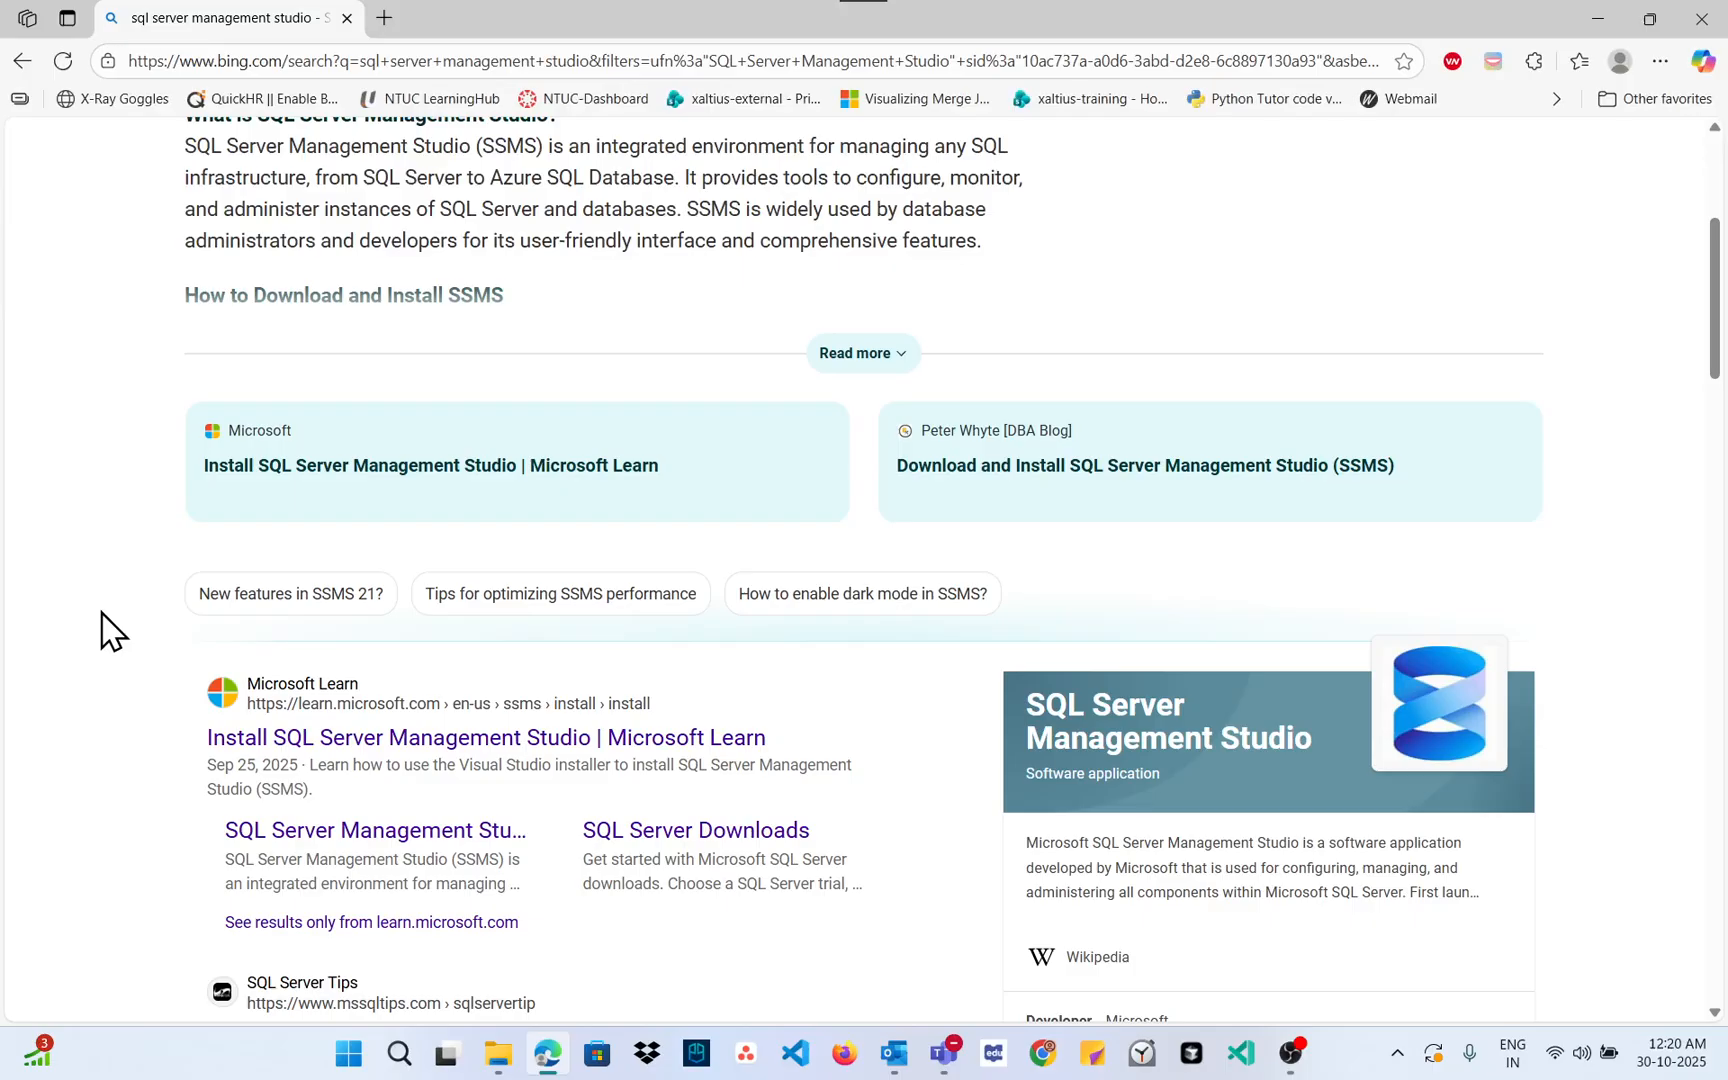
pyautogui.click(267, 742)
pyautogui.keyDown('ctrl'); pyautogui.click(267, 742); pyautogui.keyUp('ctrl')
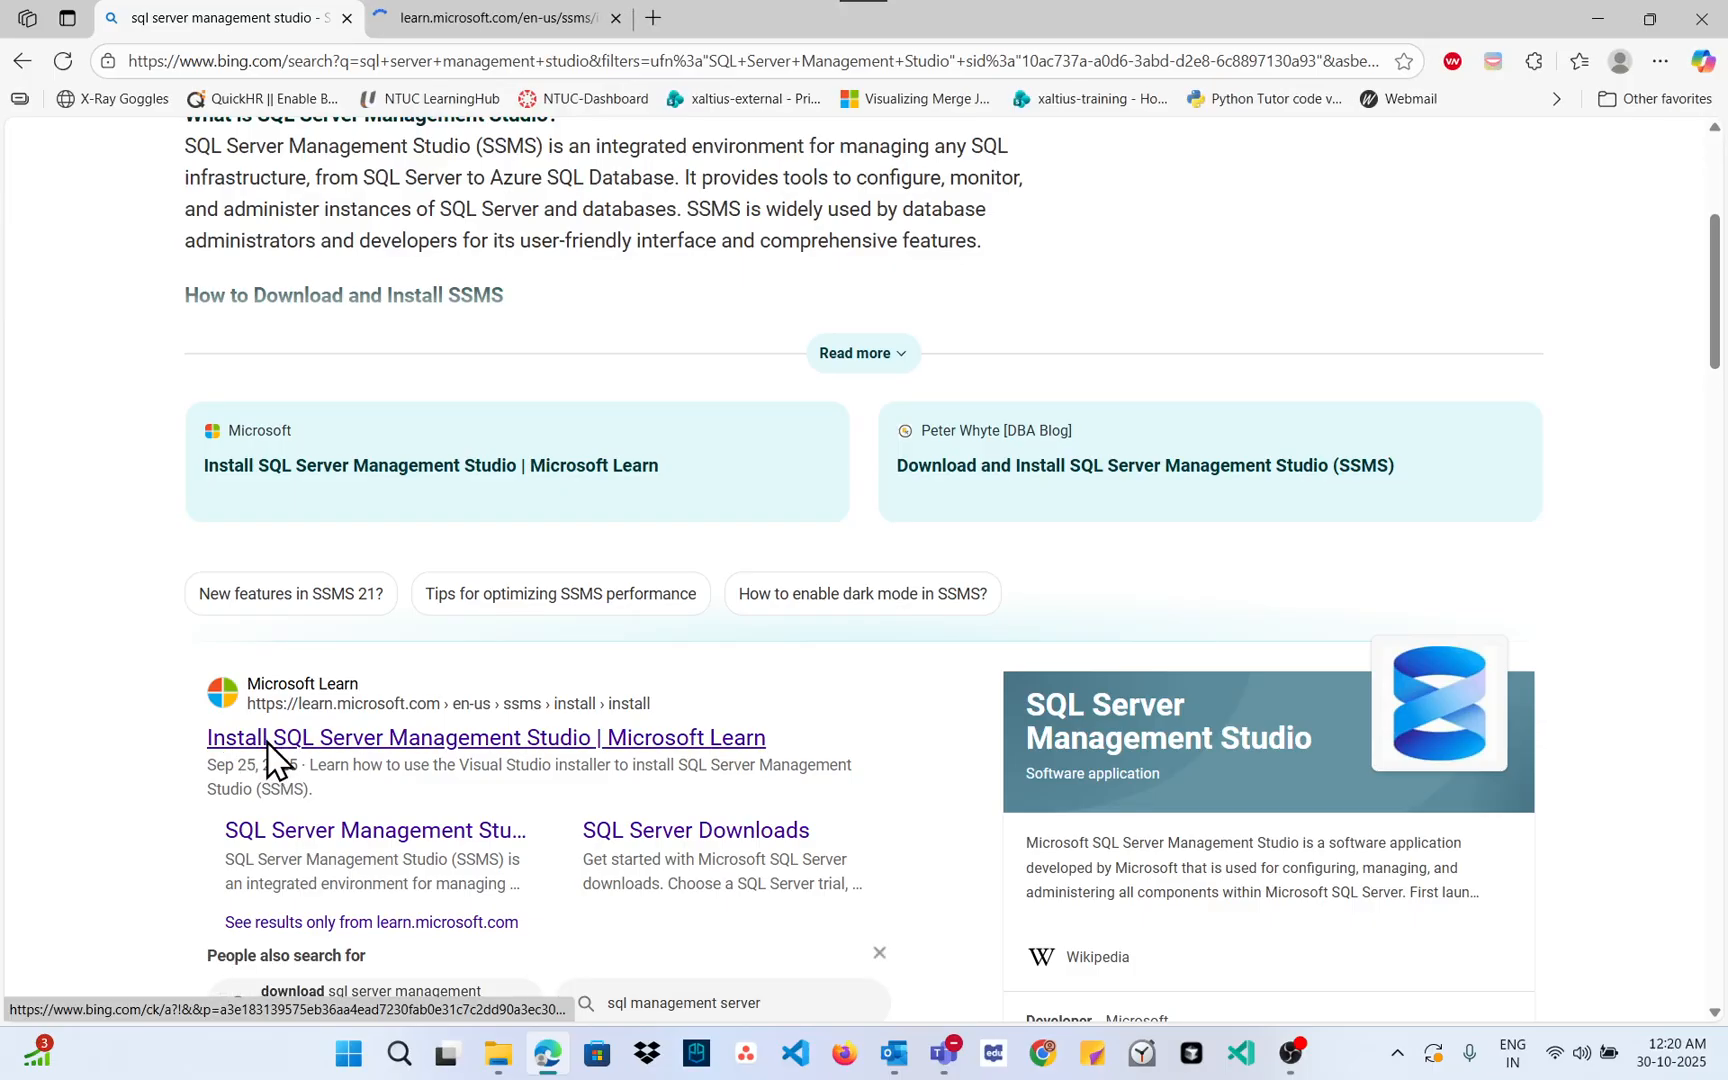
pyautogui.click(480, 22)
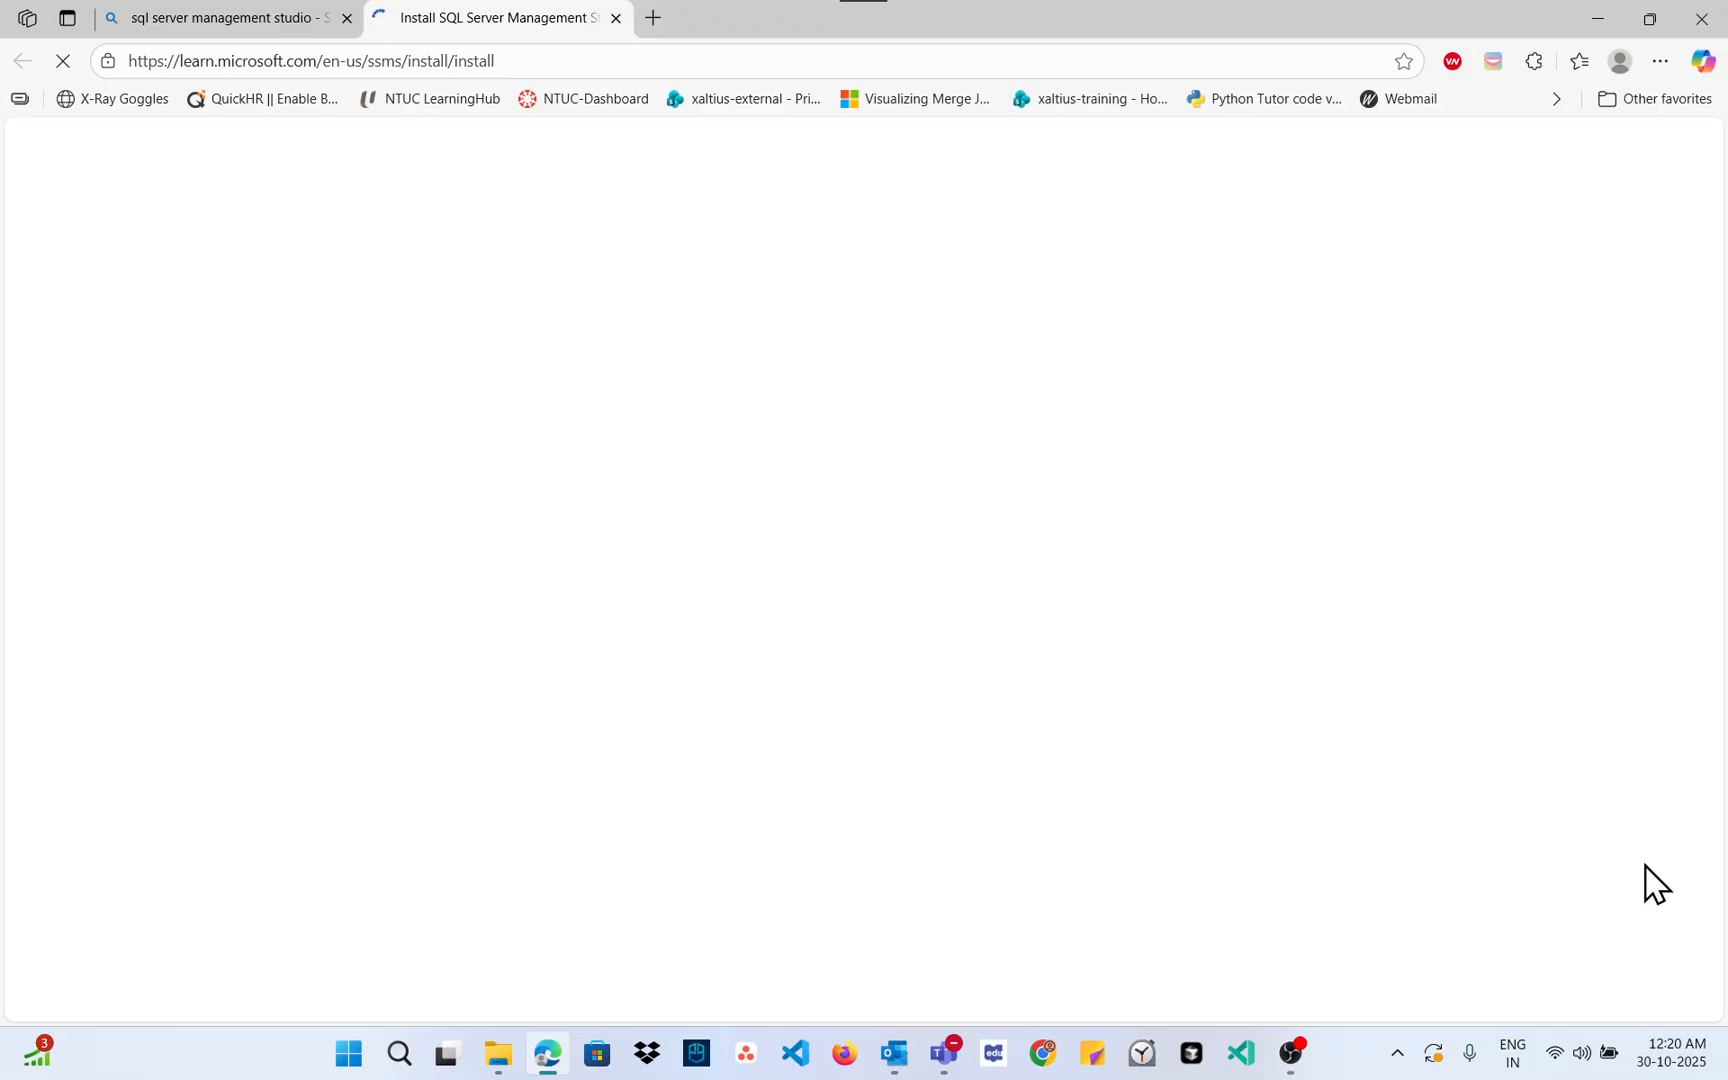
# Step: Try to reach the SQL Server download page from the Microsoft Learn article, reload it, and close its tab
pyautogui.click(1046, 1055)
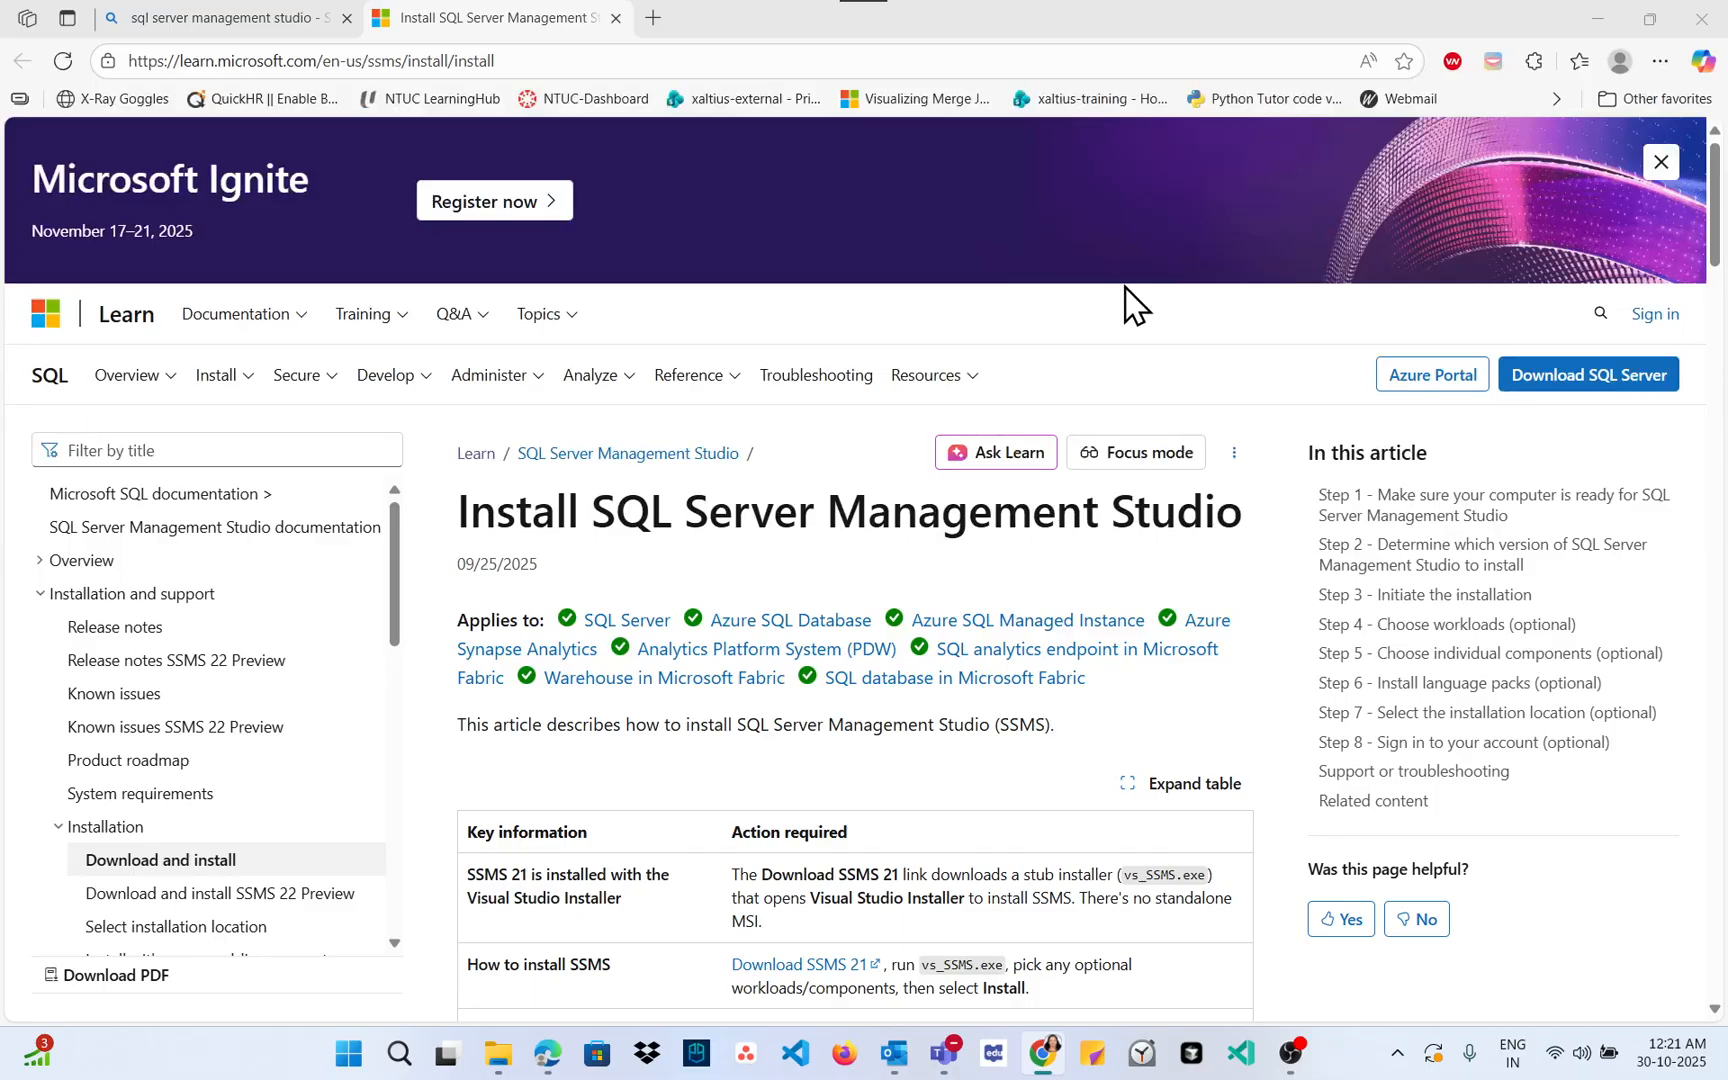
pyautogui.click(1580, 385)
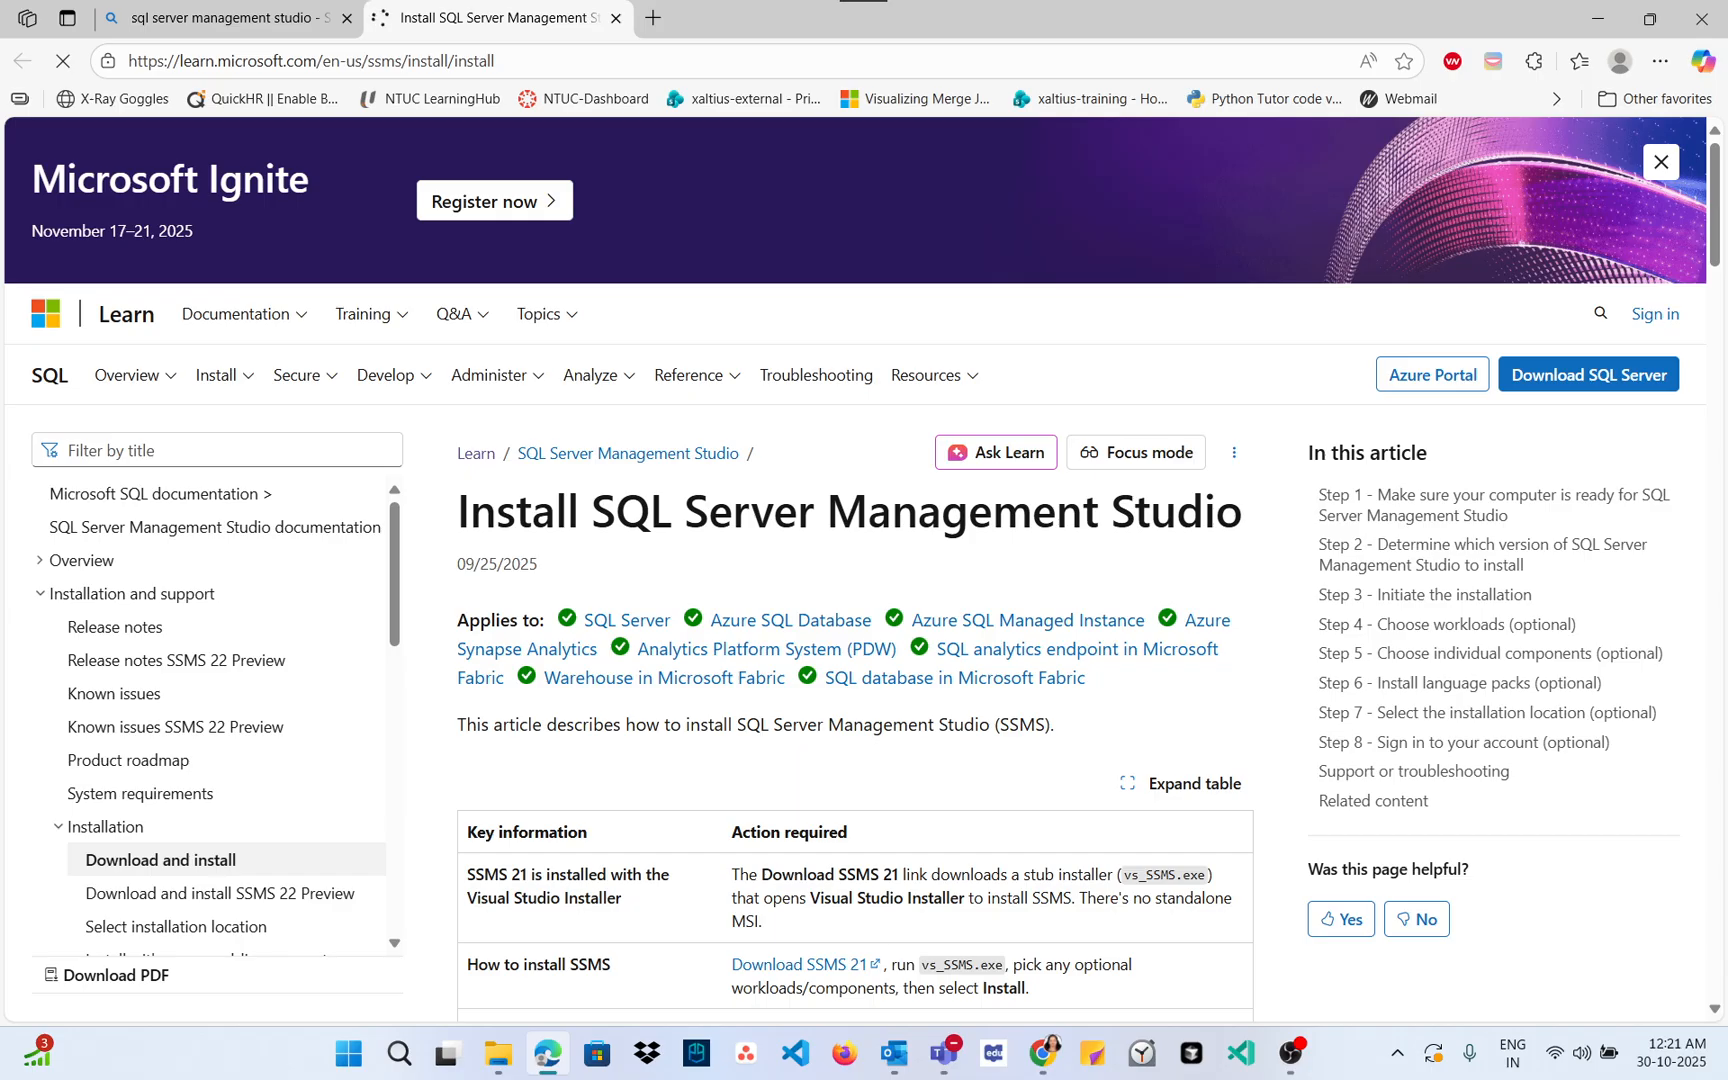
pyautogui.hotkey('alt', 'Tab')
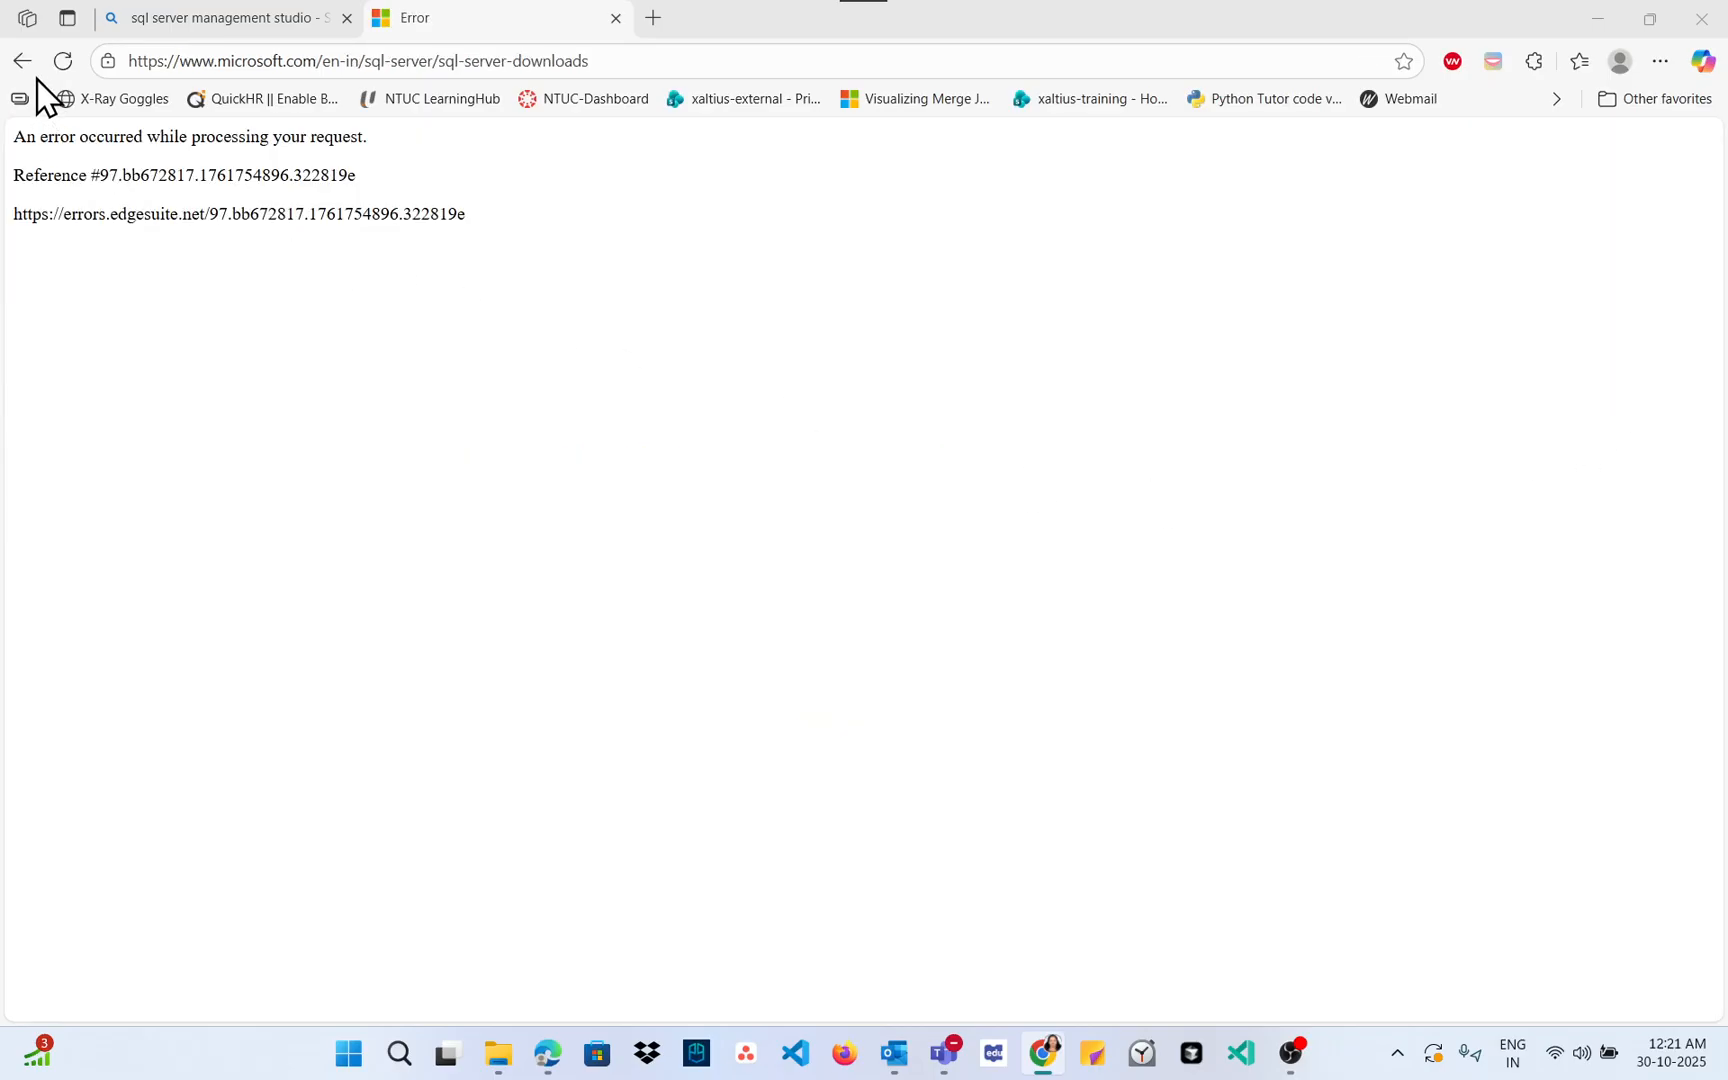
pyautogui.click(62, 61)
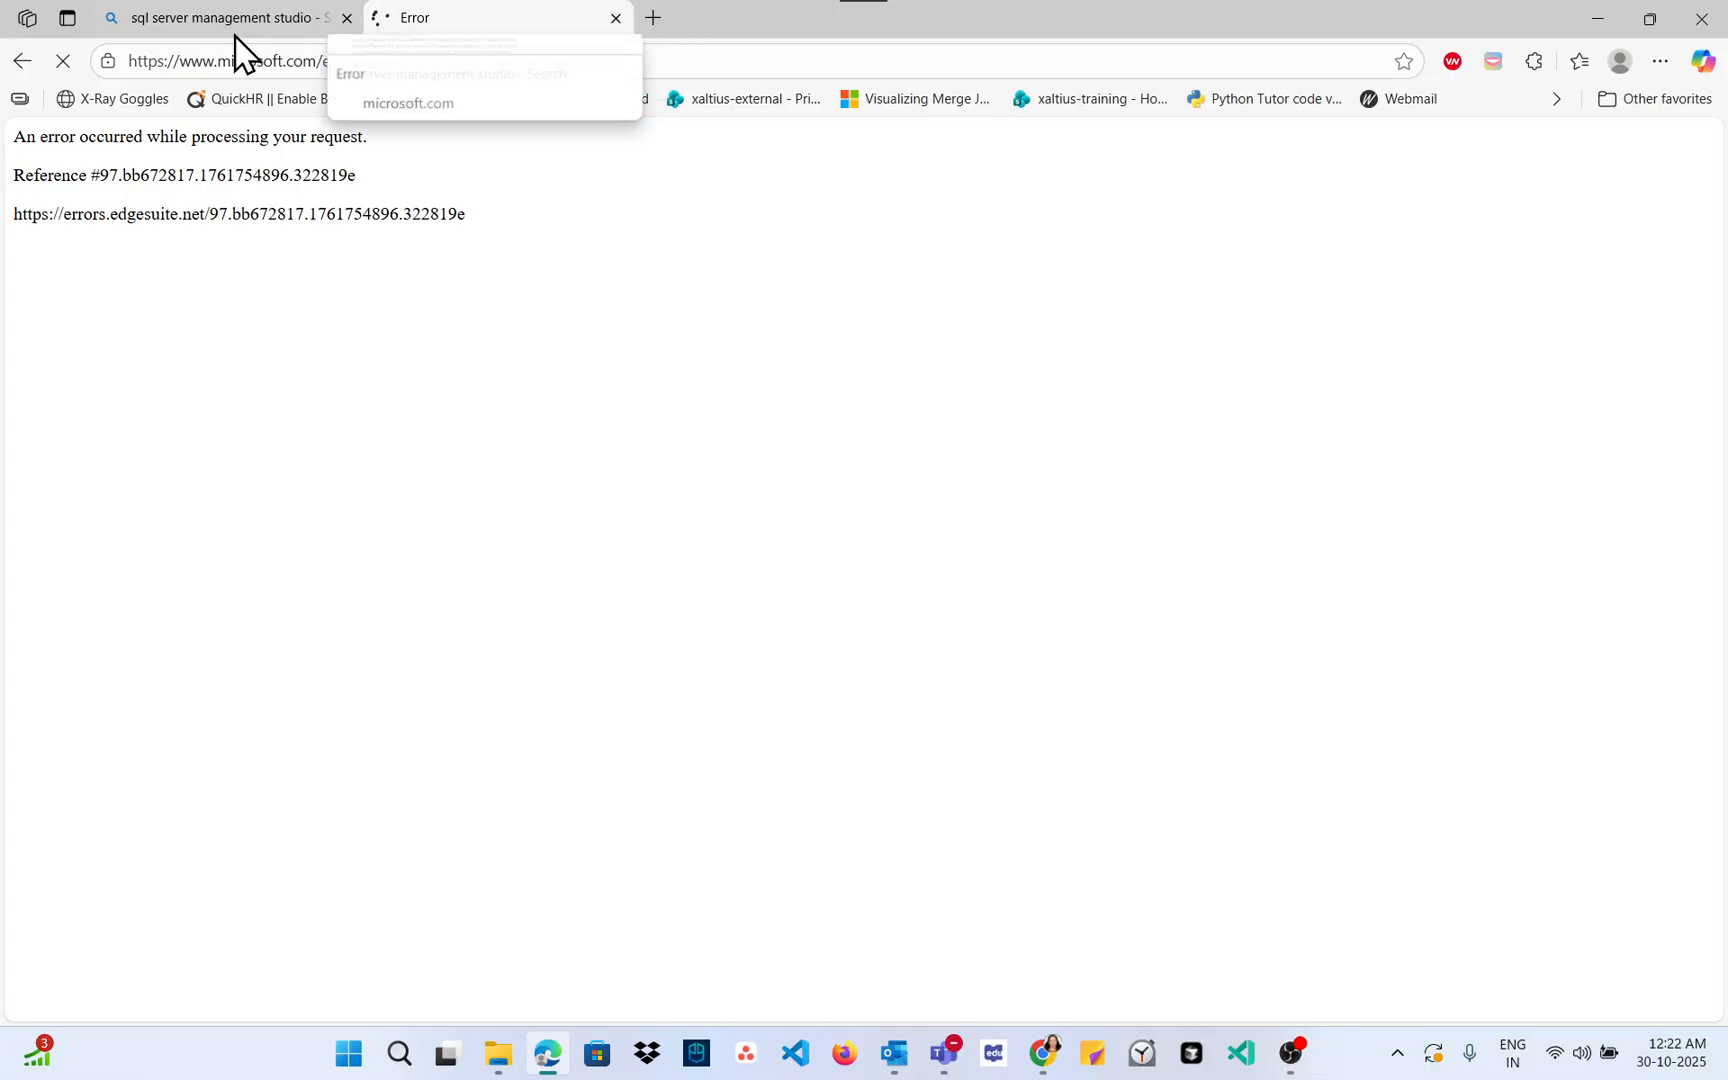
pyautogui.click(615, 18)
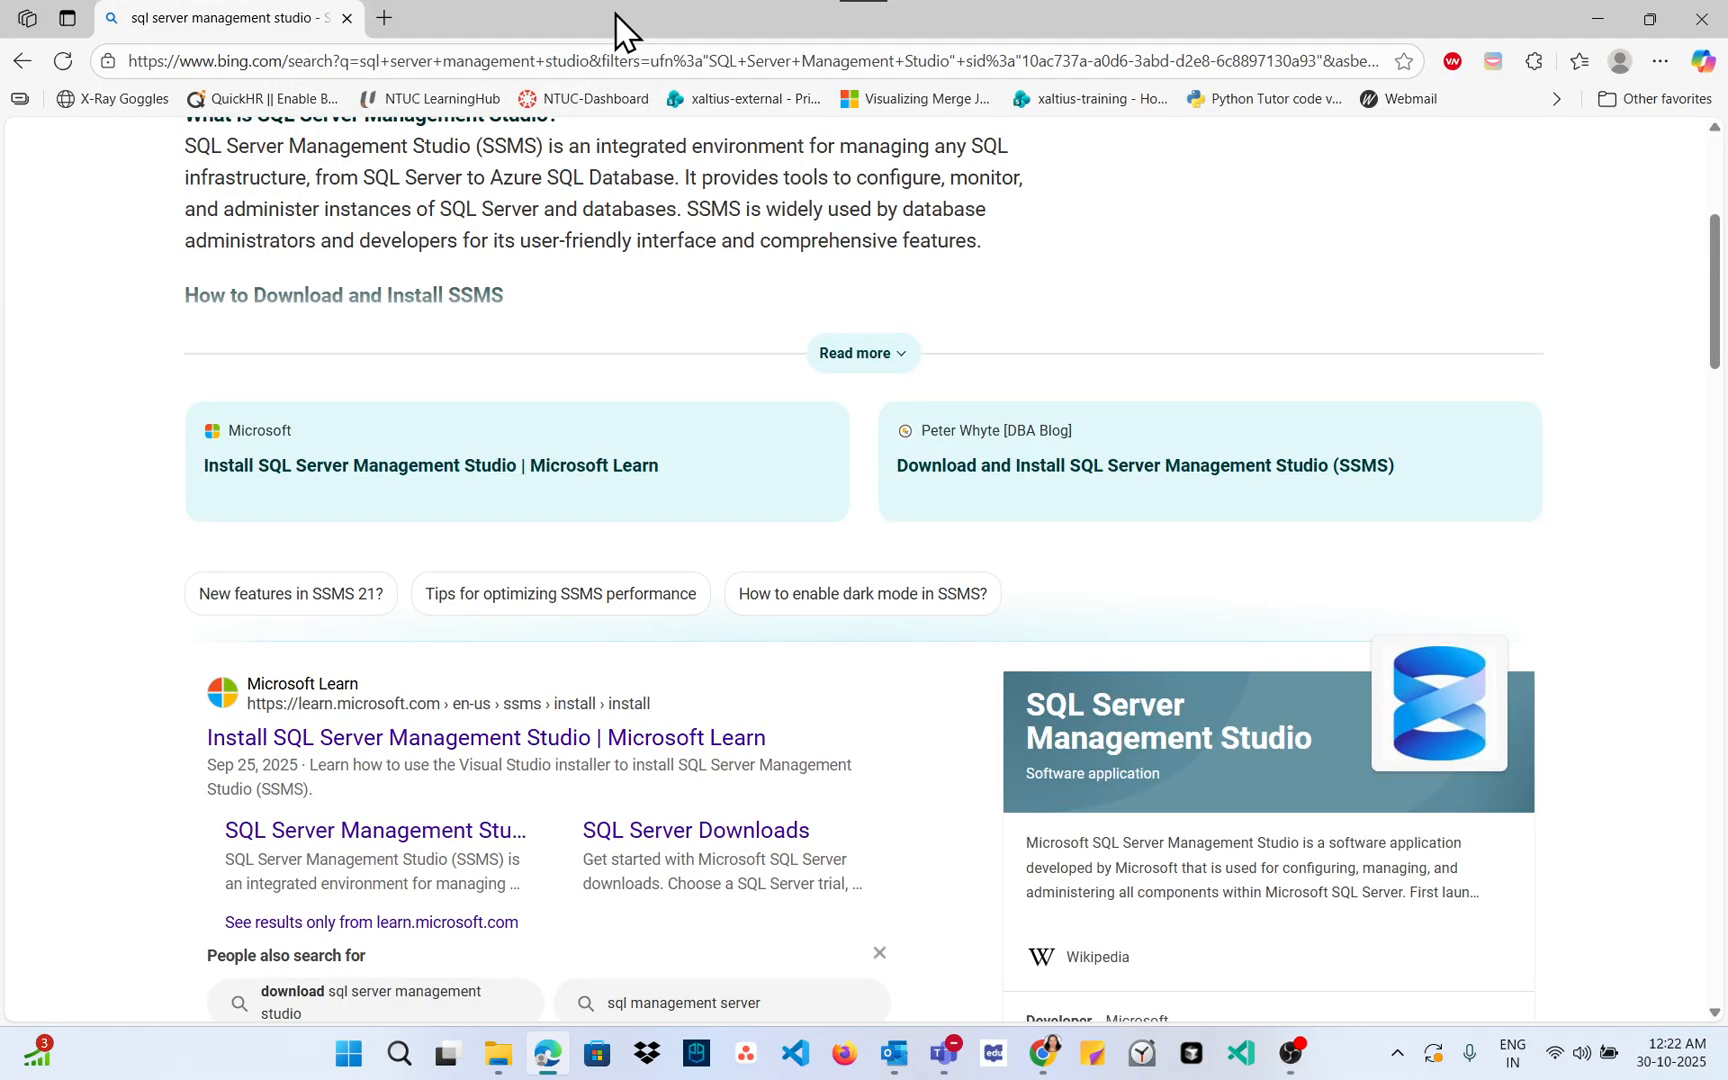
# Step: Try to reopen the Install SQL Server Management Studio article in a new tab, then close that tab
pyautogui.middleClick(385, 740)
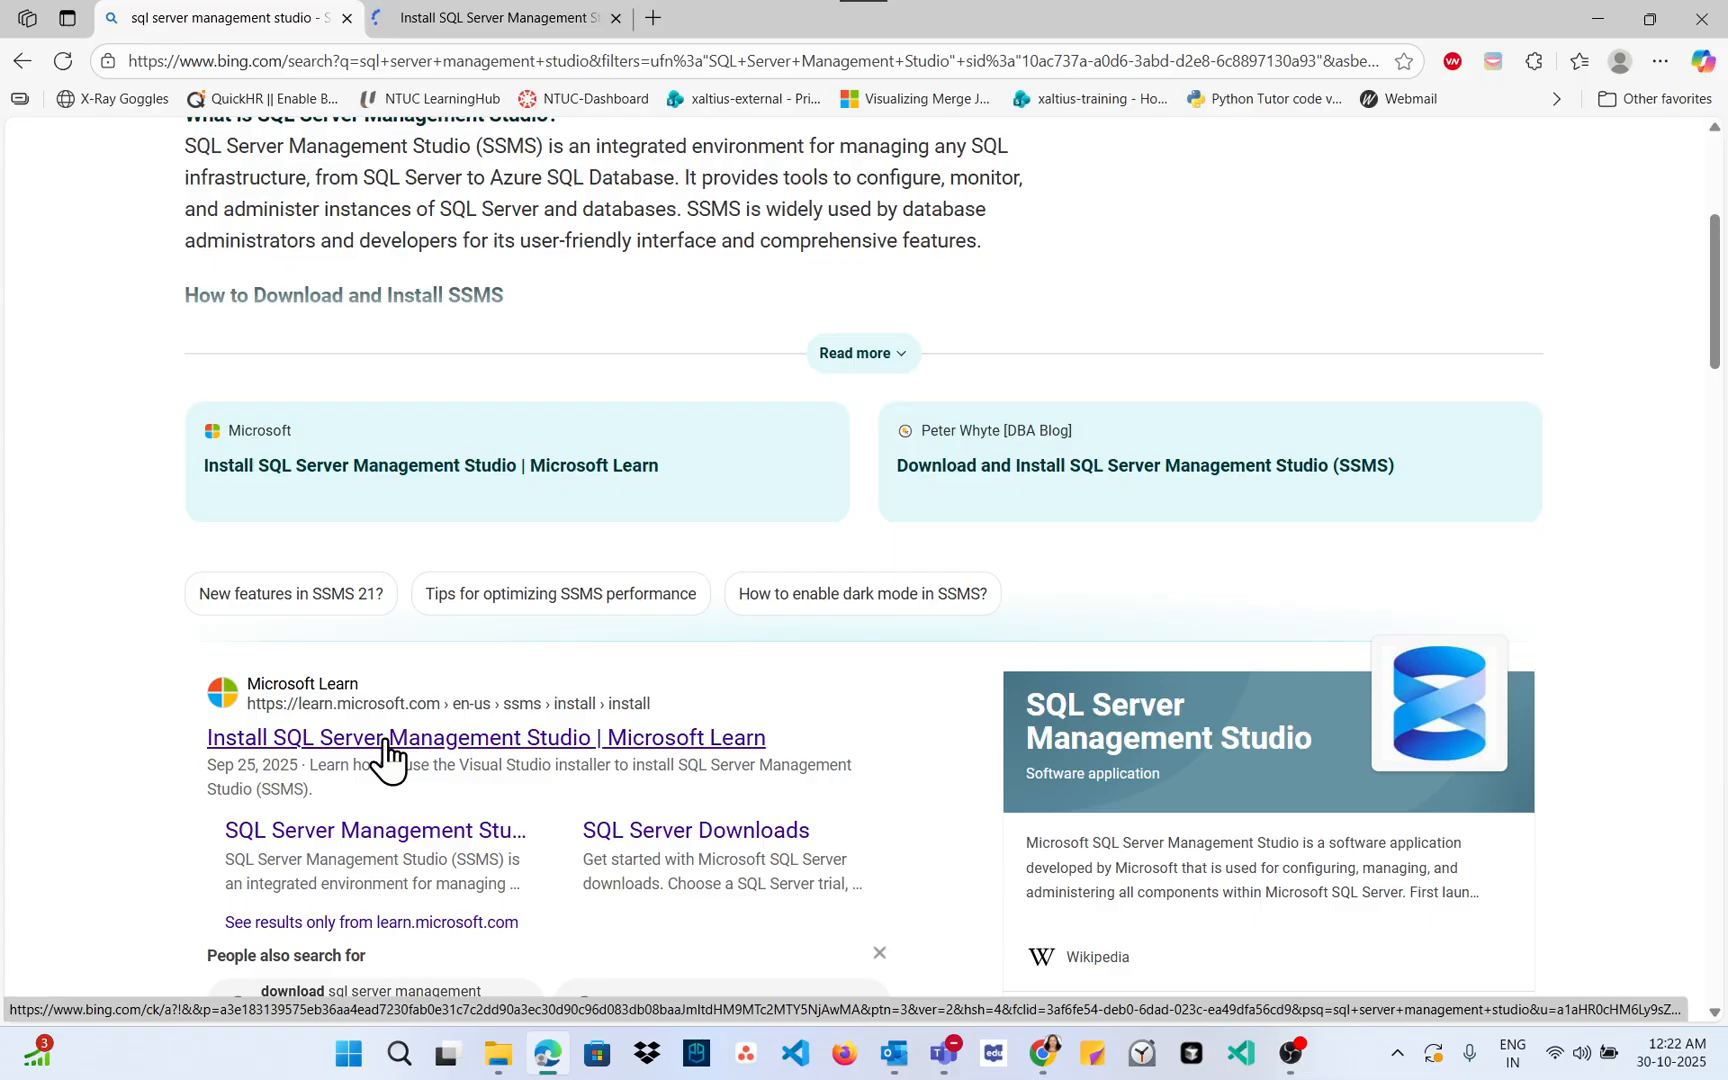
pyautogui.click(490, 28)
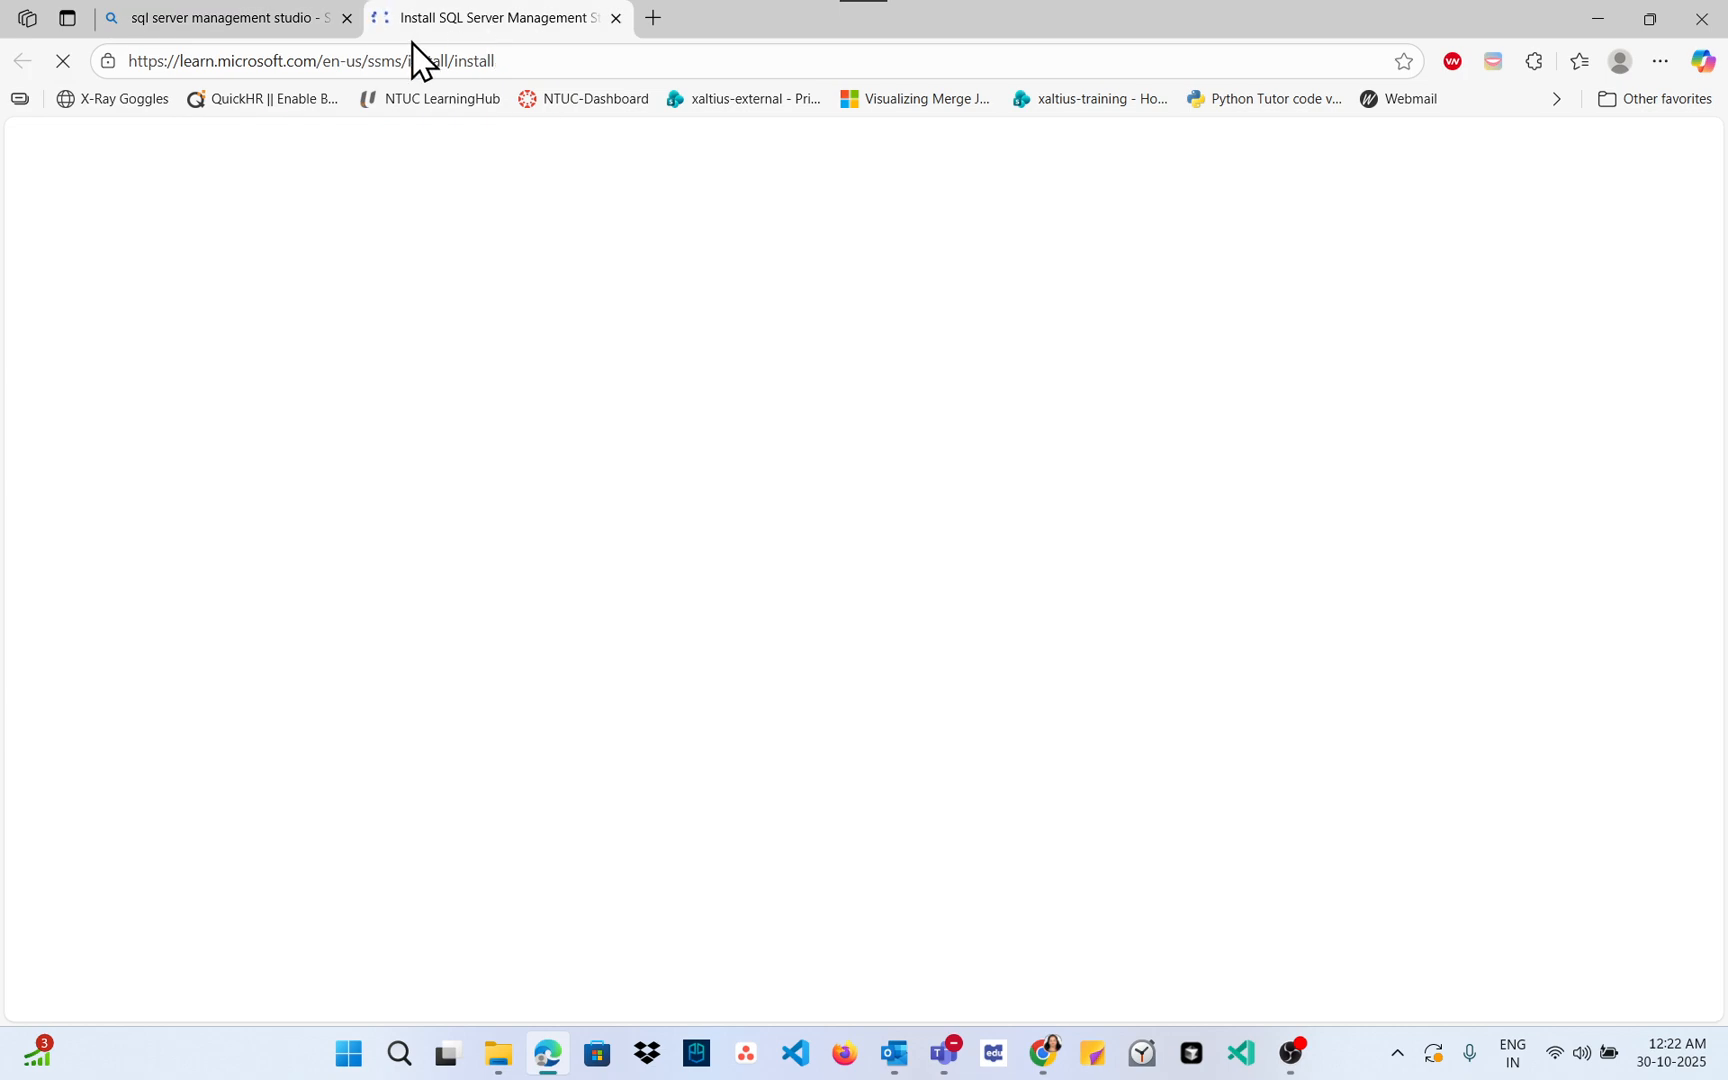
pyautogui.click(616, 18)
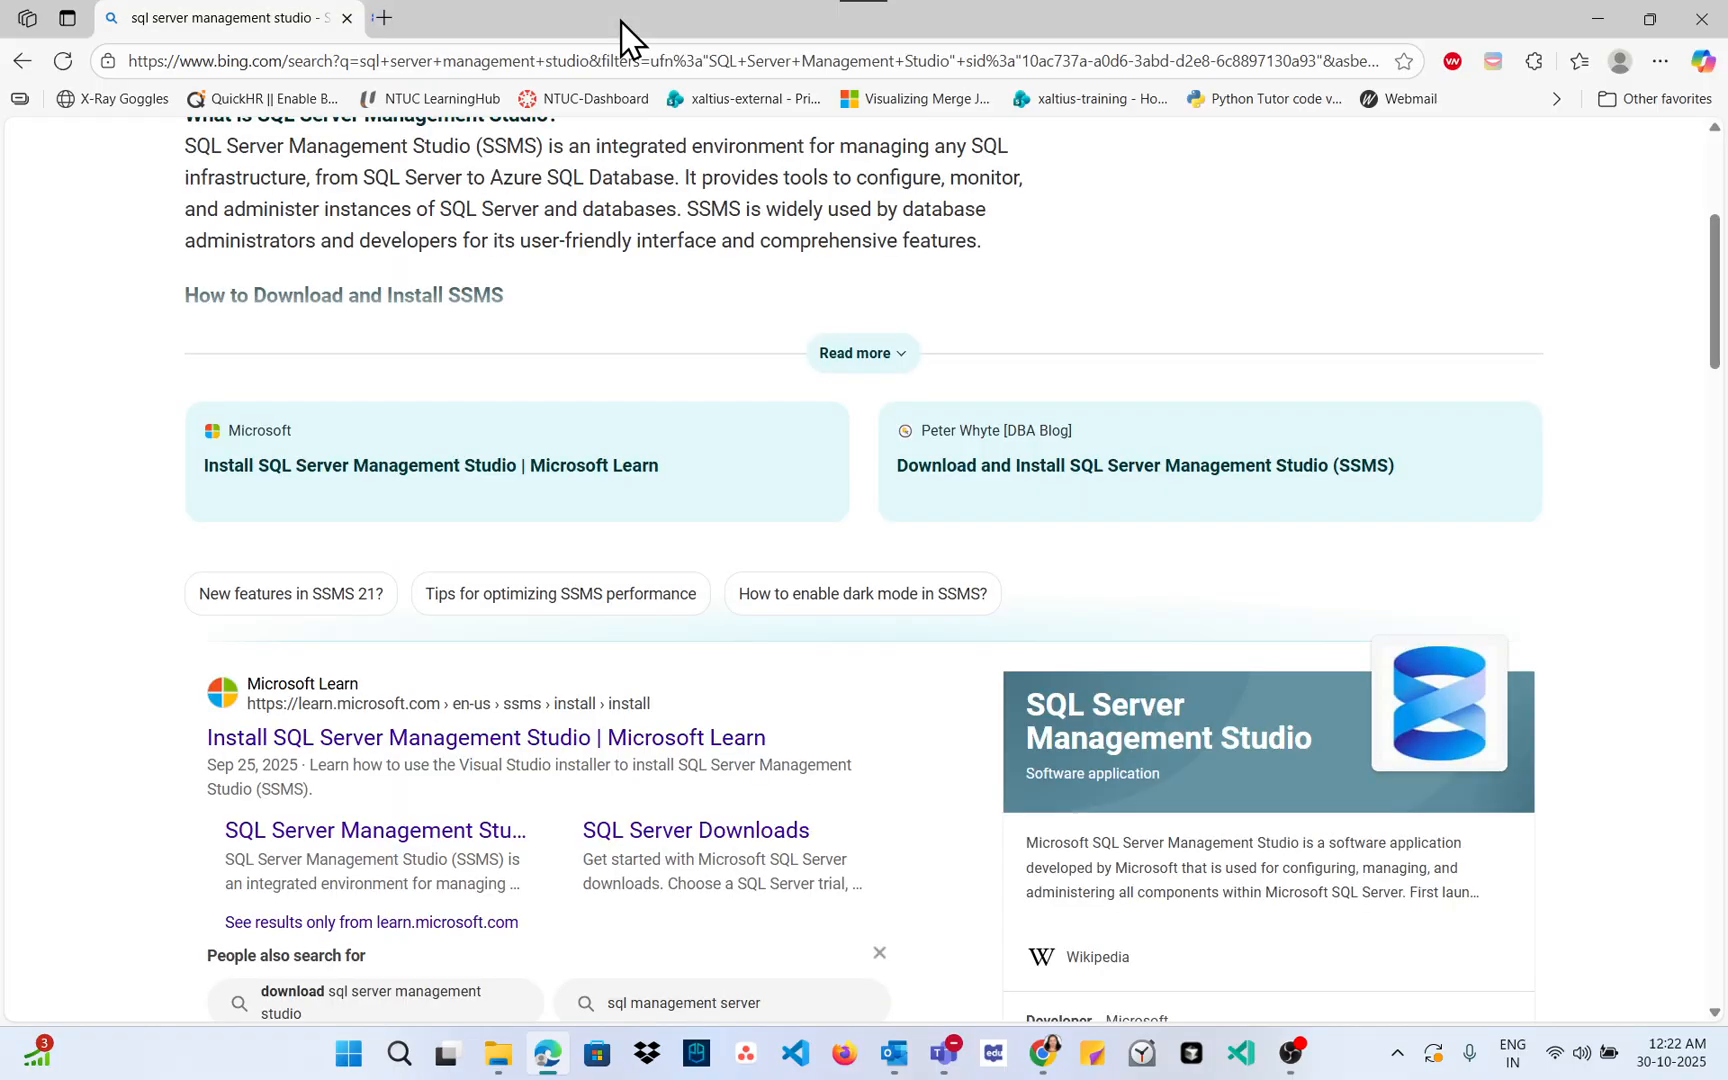
# Step: Switch to File Explorer and run the SQL2022-SSEI-Expr installer from the Downloads folder
pyautogui.click(500, 1056)
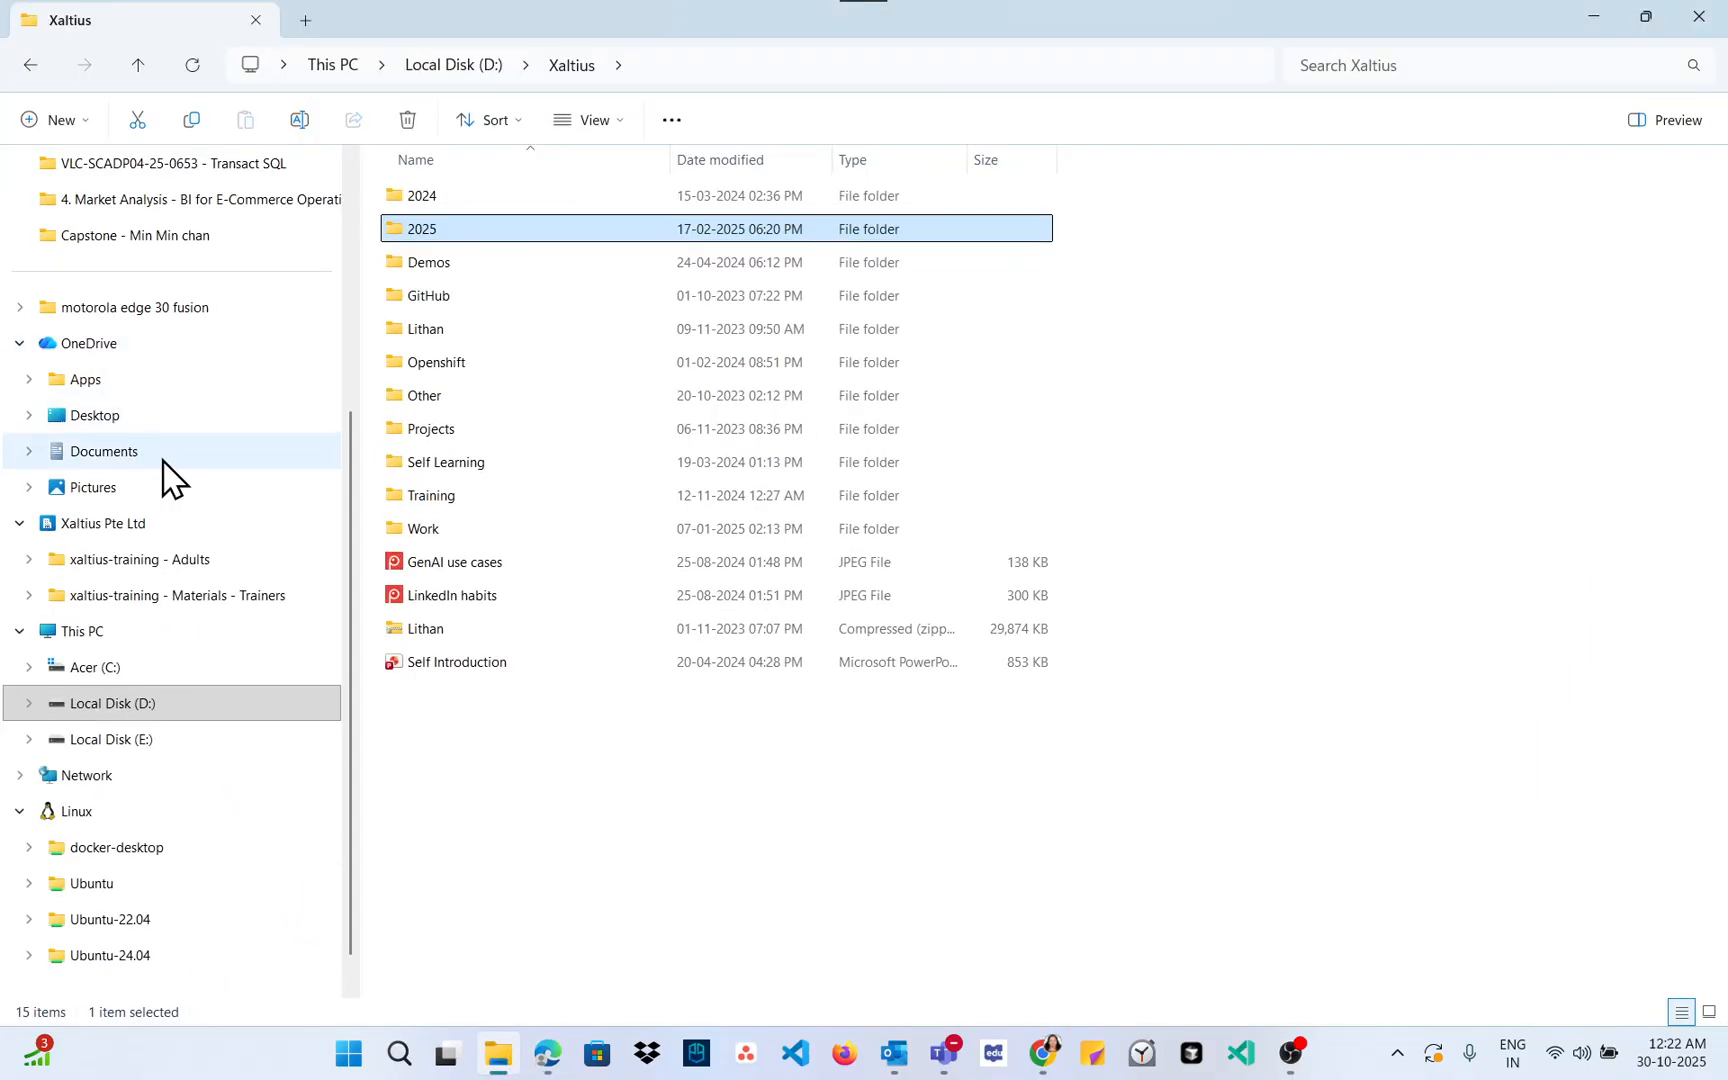
pyautogui.scroll(3, 174, 470)
pyautogui.click(148, 316)
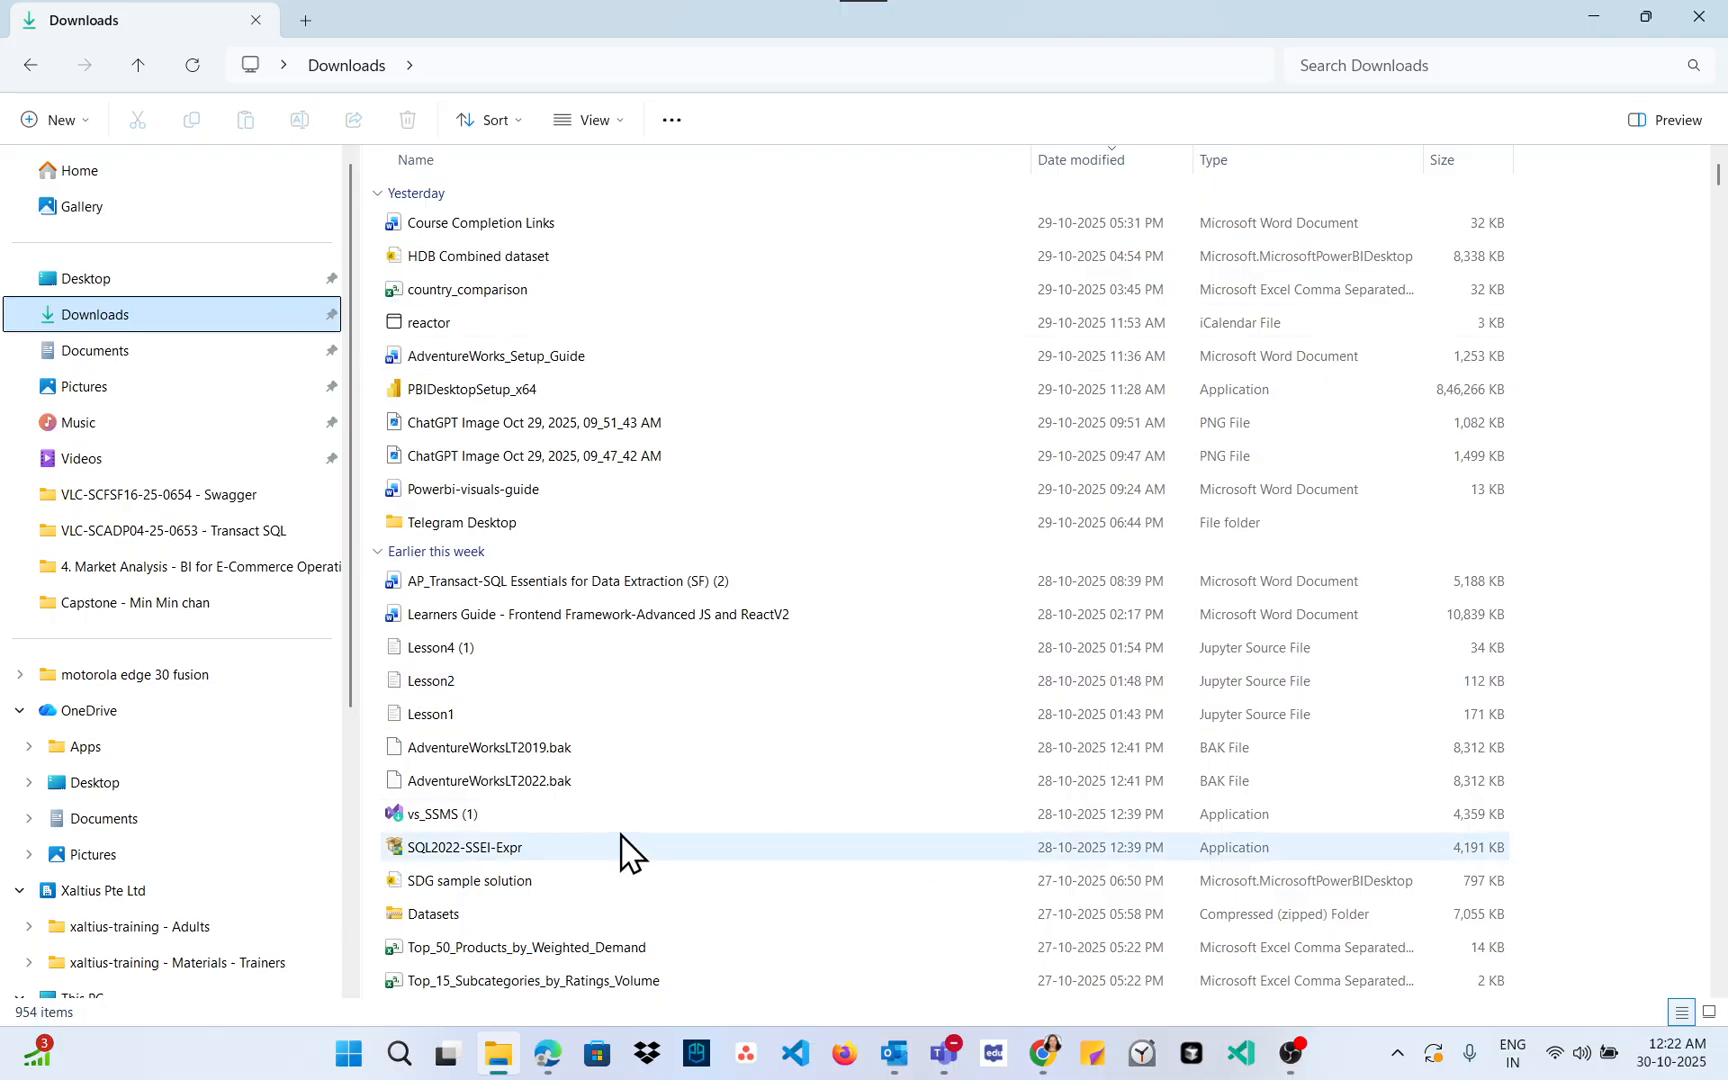
pyautogui.scroll(-2, 708, 810)
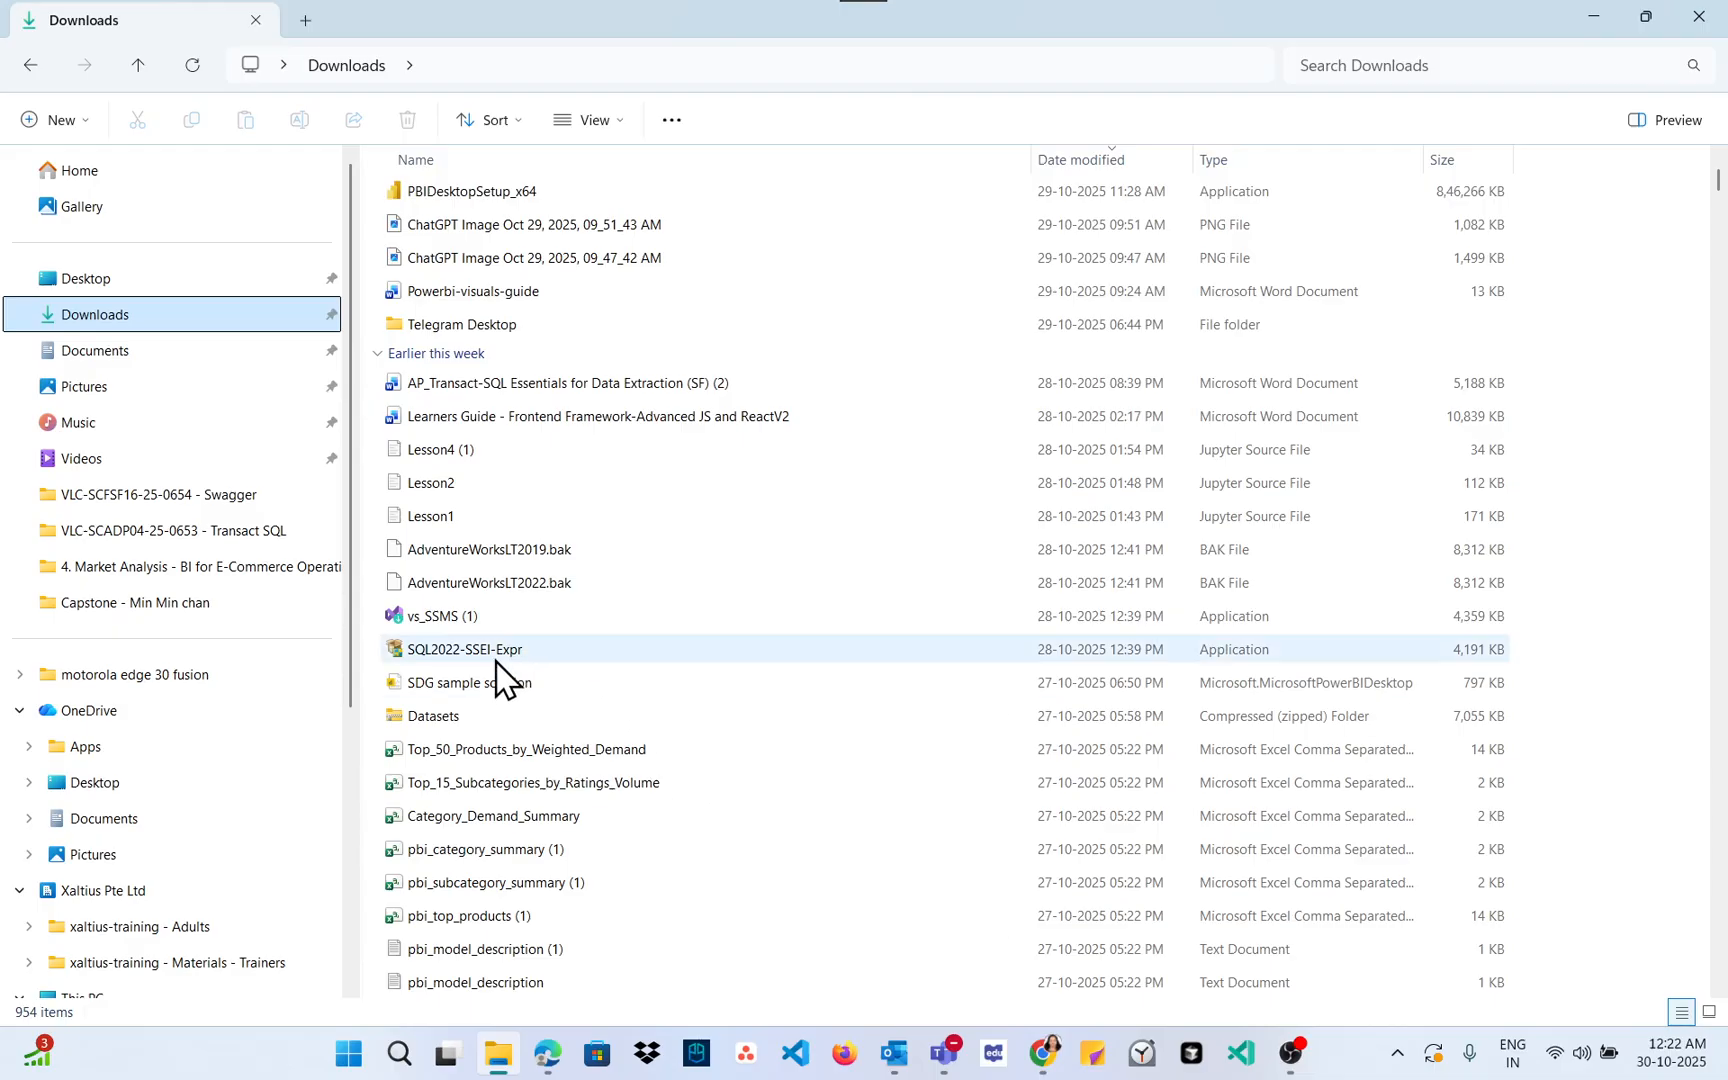
pyautogui.moveTo(476, 657)
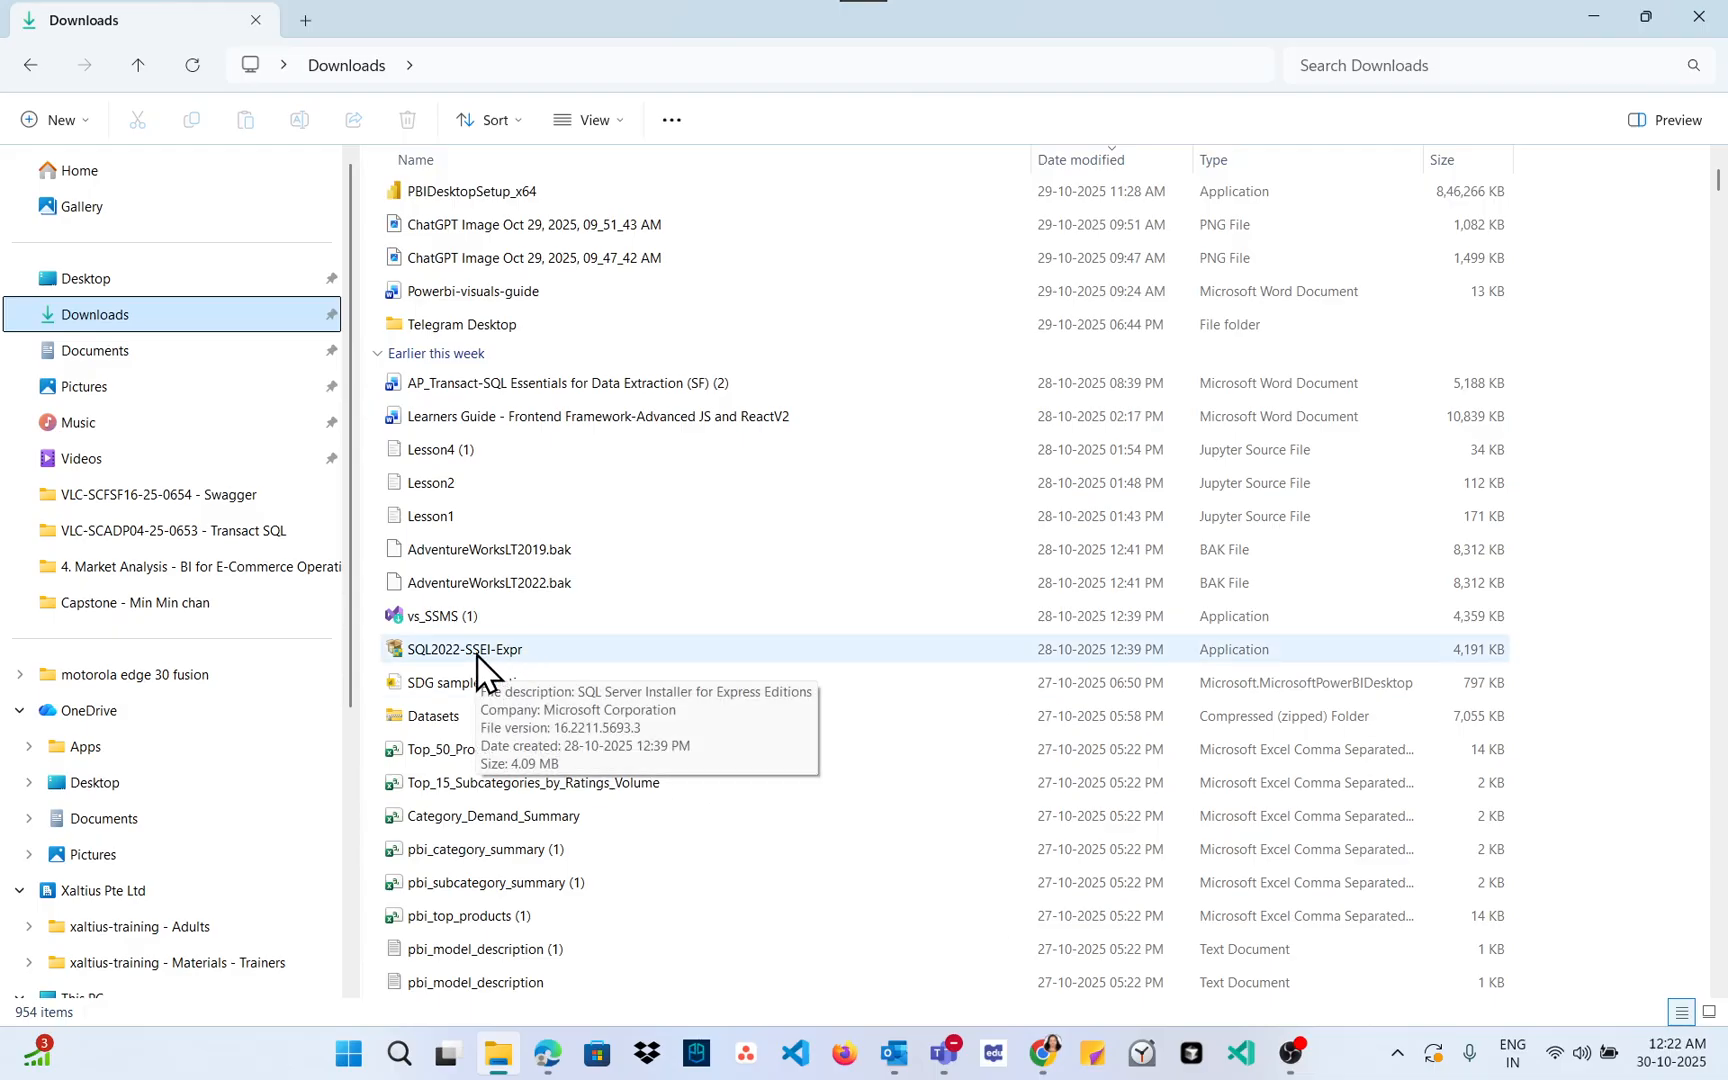
pyautogui.doubleClick(476, 657)
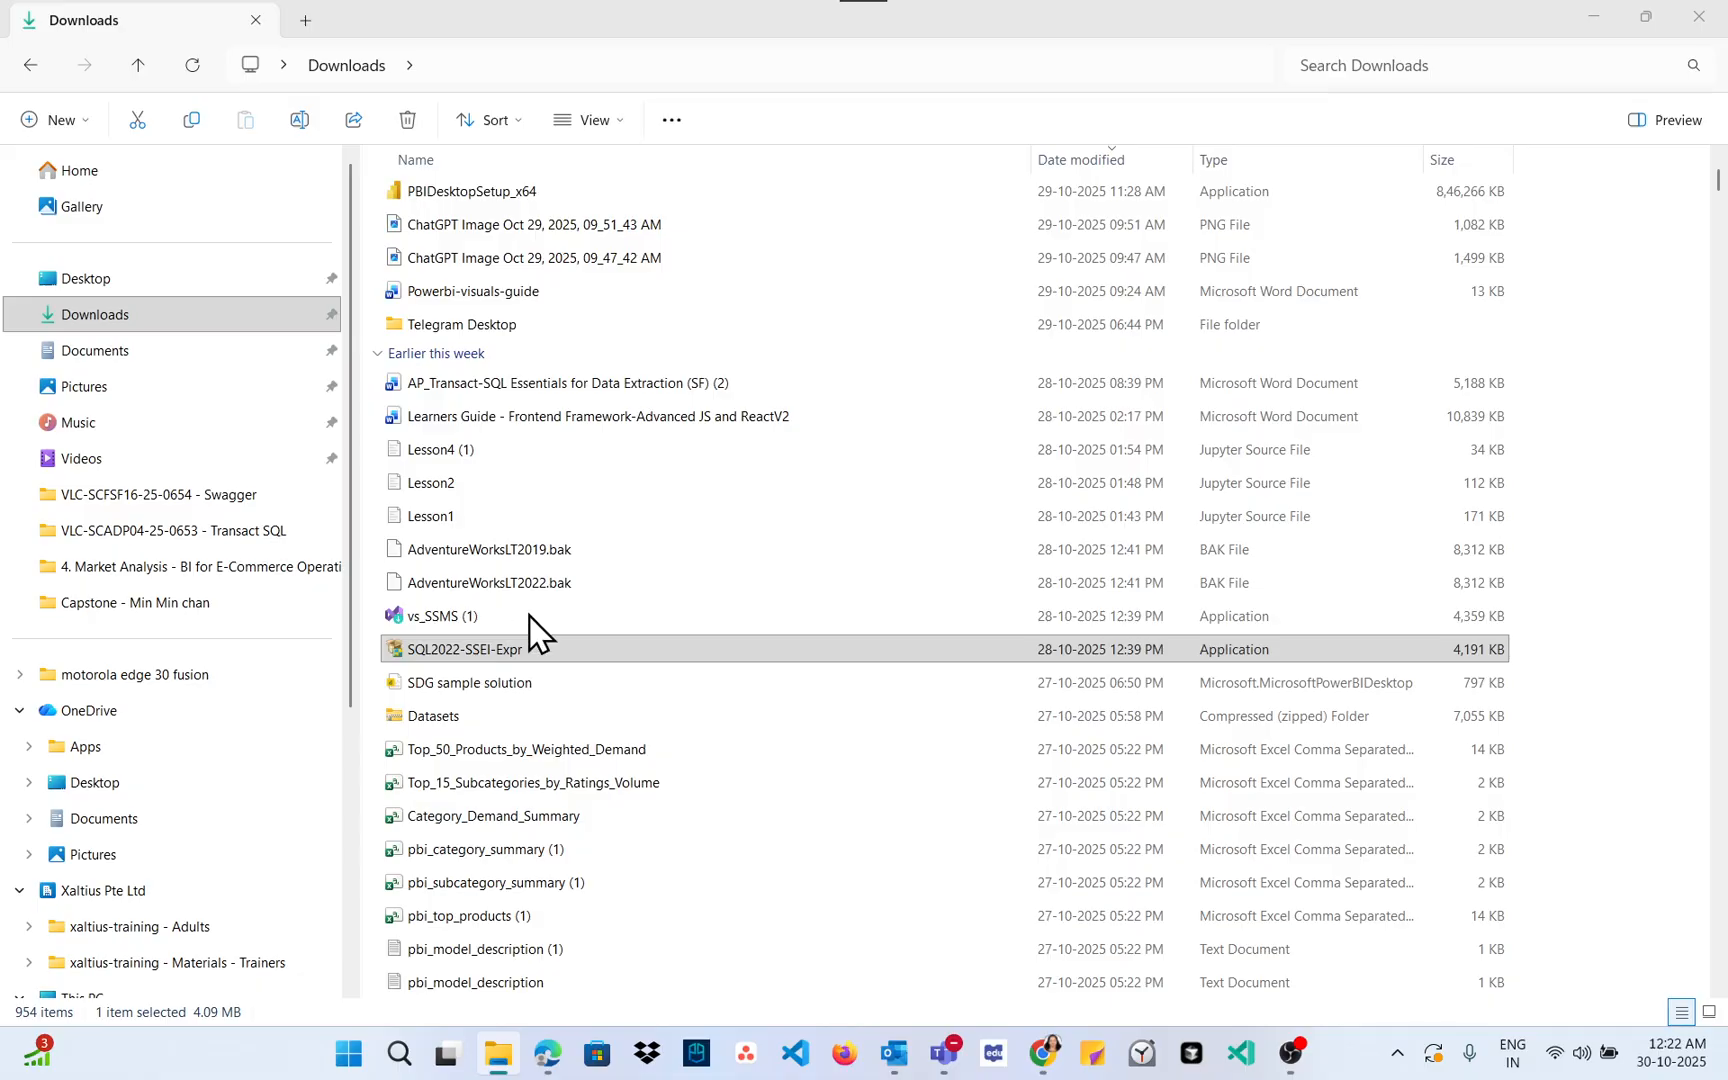
pyautogui.hotkey('alt', 'Tab')
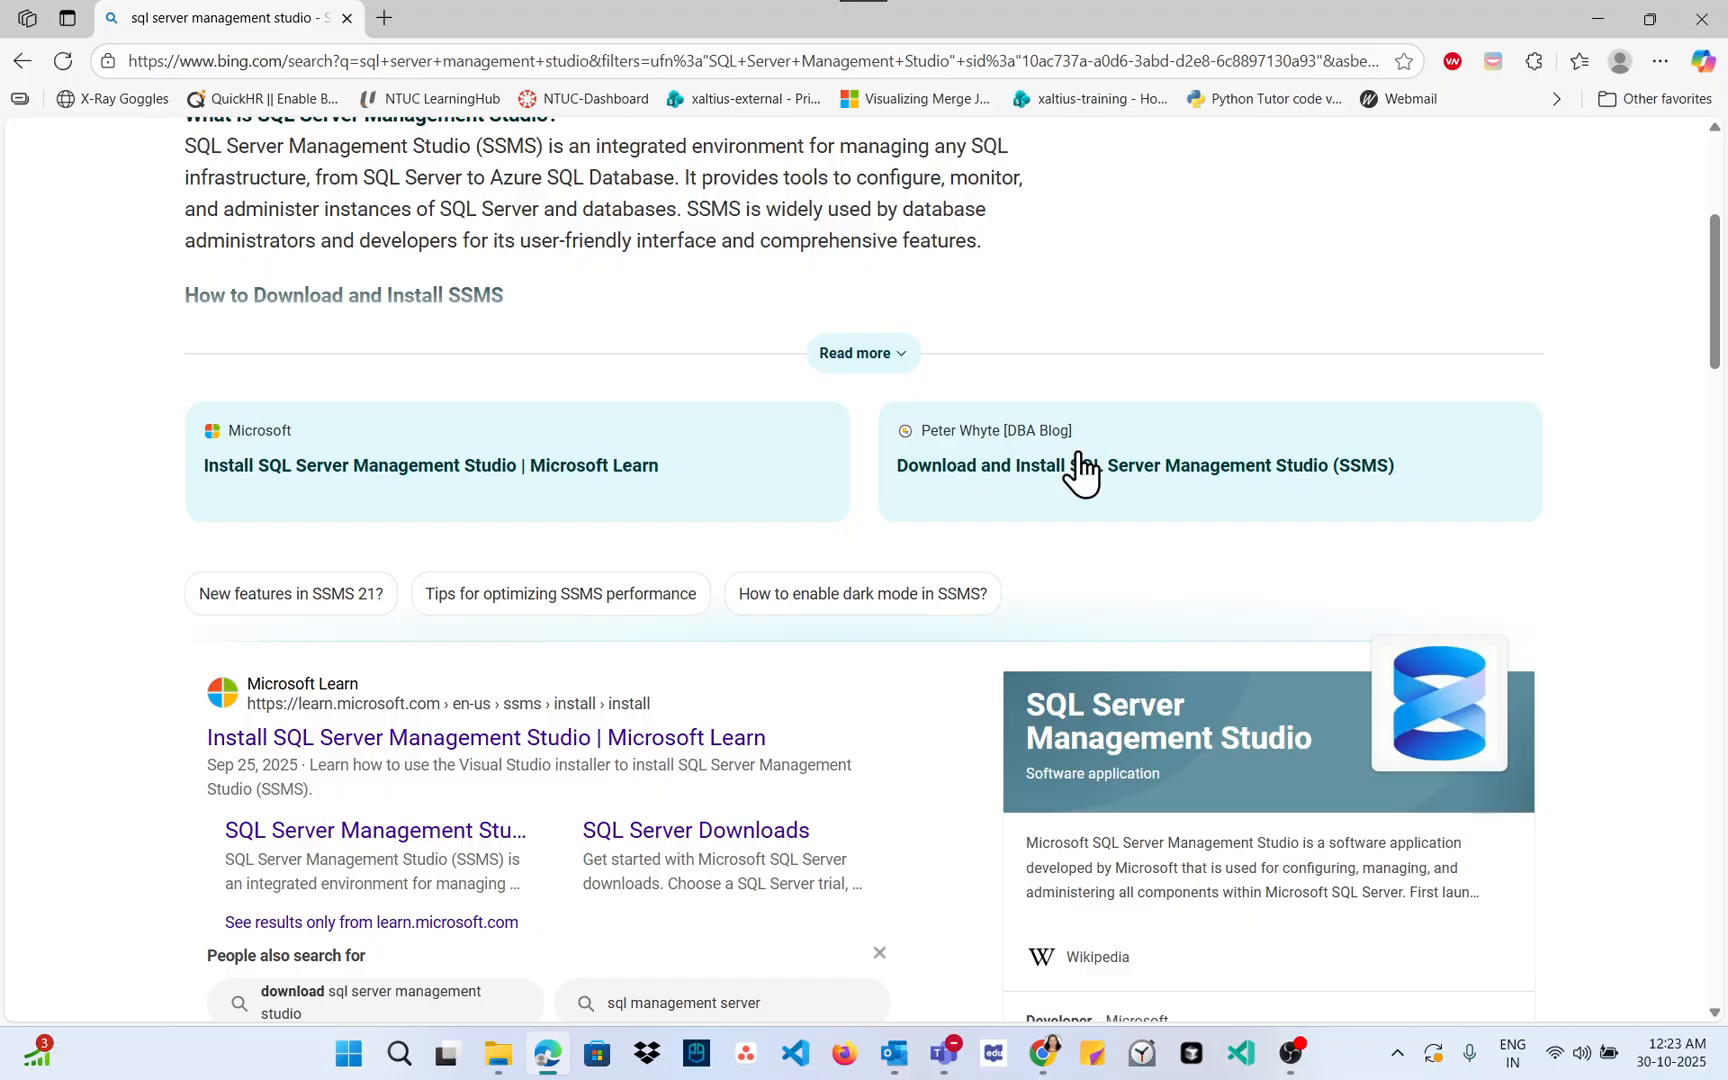
pyautogui.hotkey('alt', 'Tab')
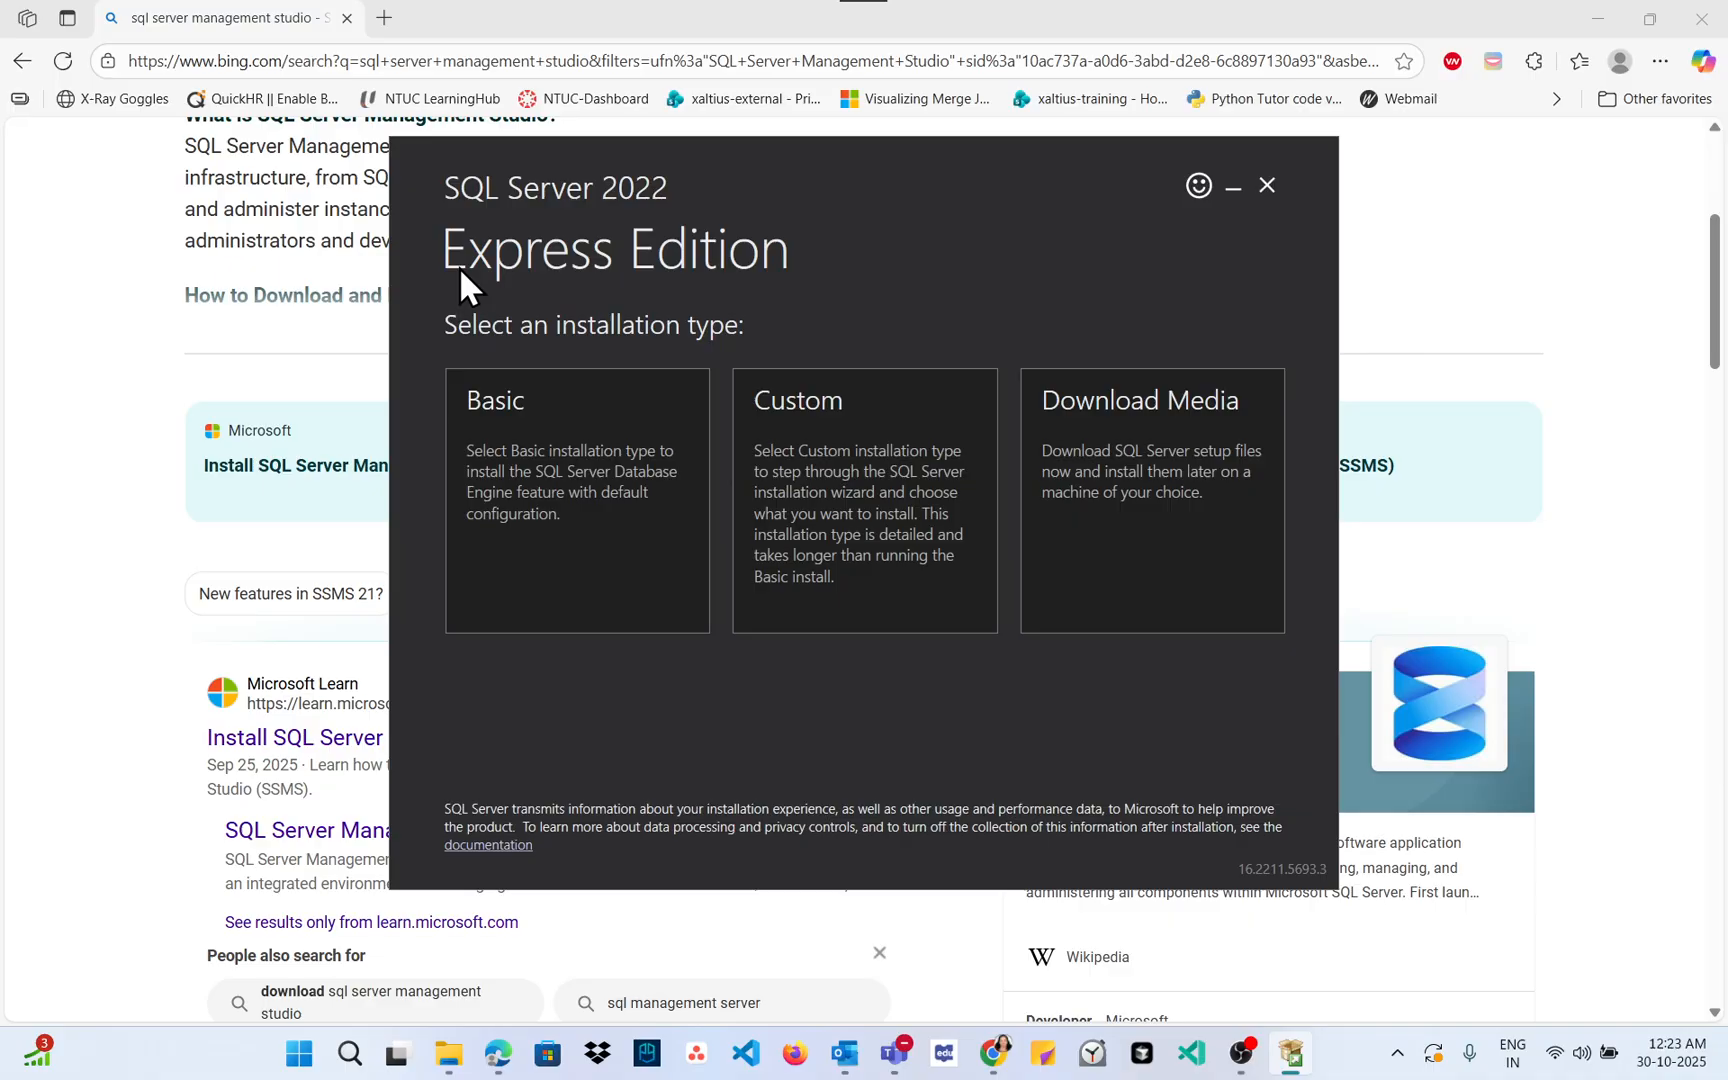
# Step: Install SQL Server 2022 Express Edition with the Basic type, accepting the license terms and the location C:\Program Files\Microsoft SQL Server
pyautogui.click(605, 510)
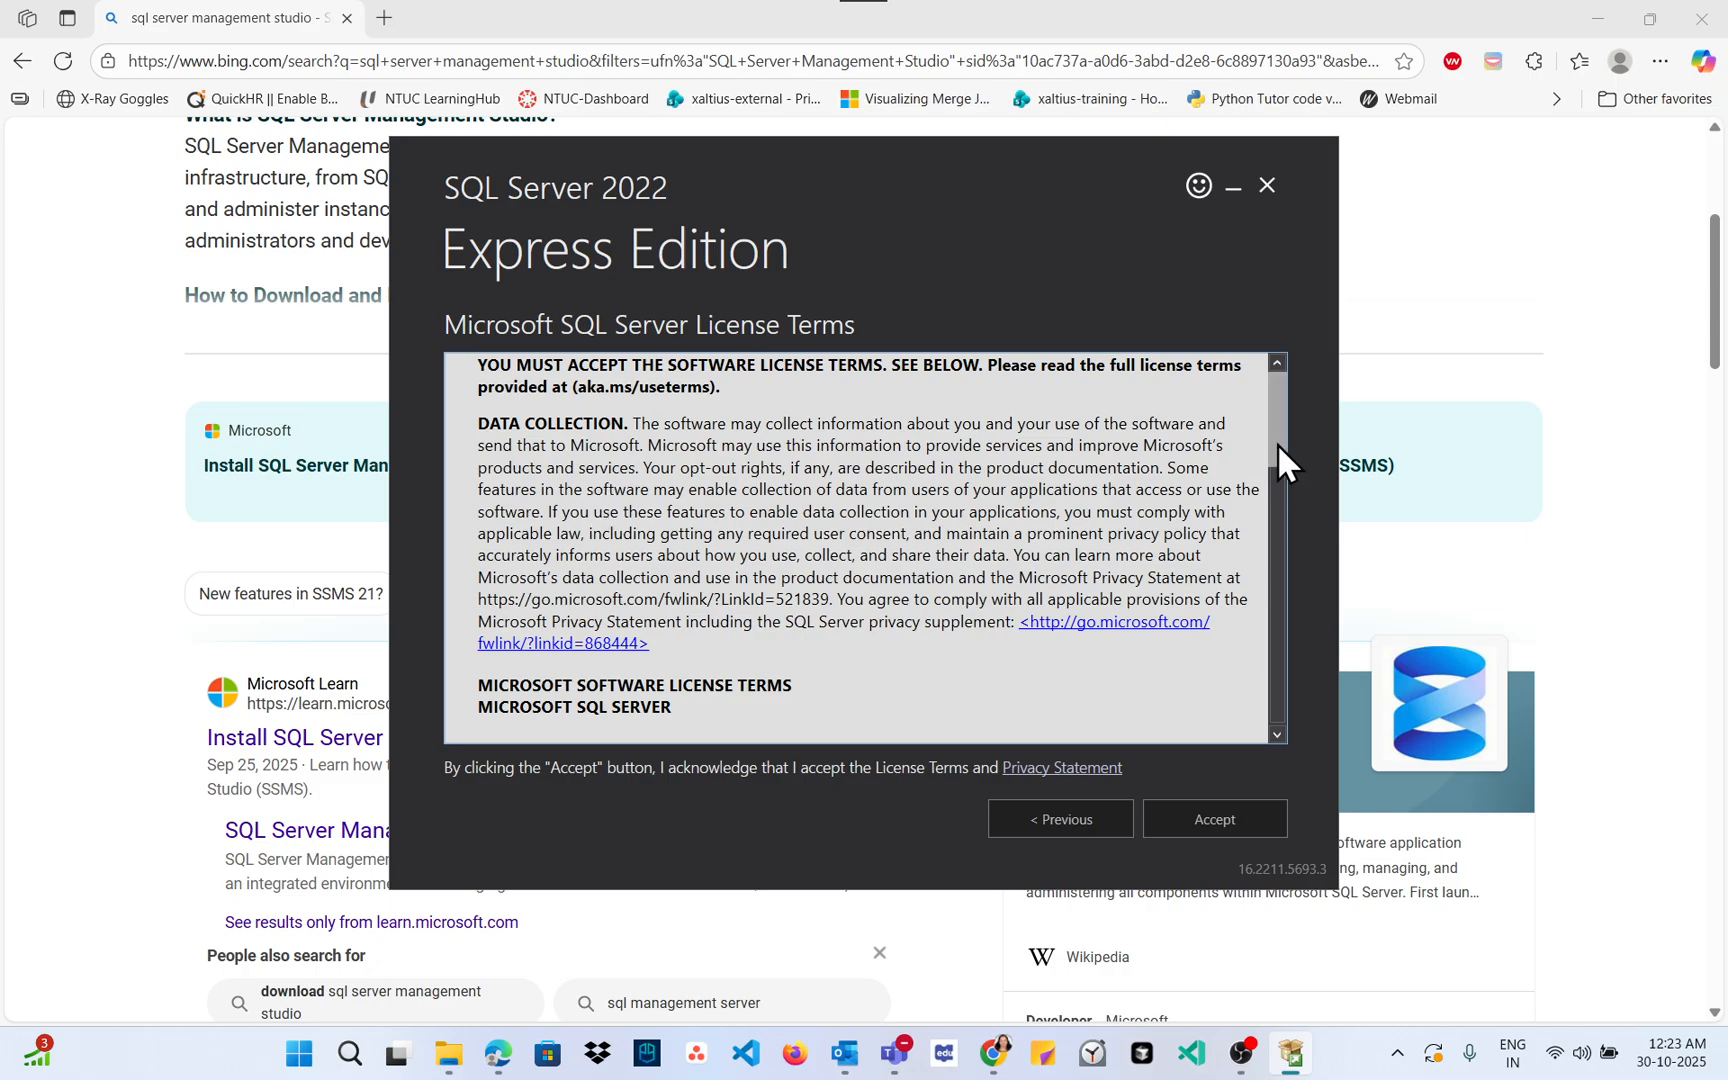
pyautogui.moveTo(1277, 443); pyautogui.dragTo(1307, 738)
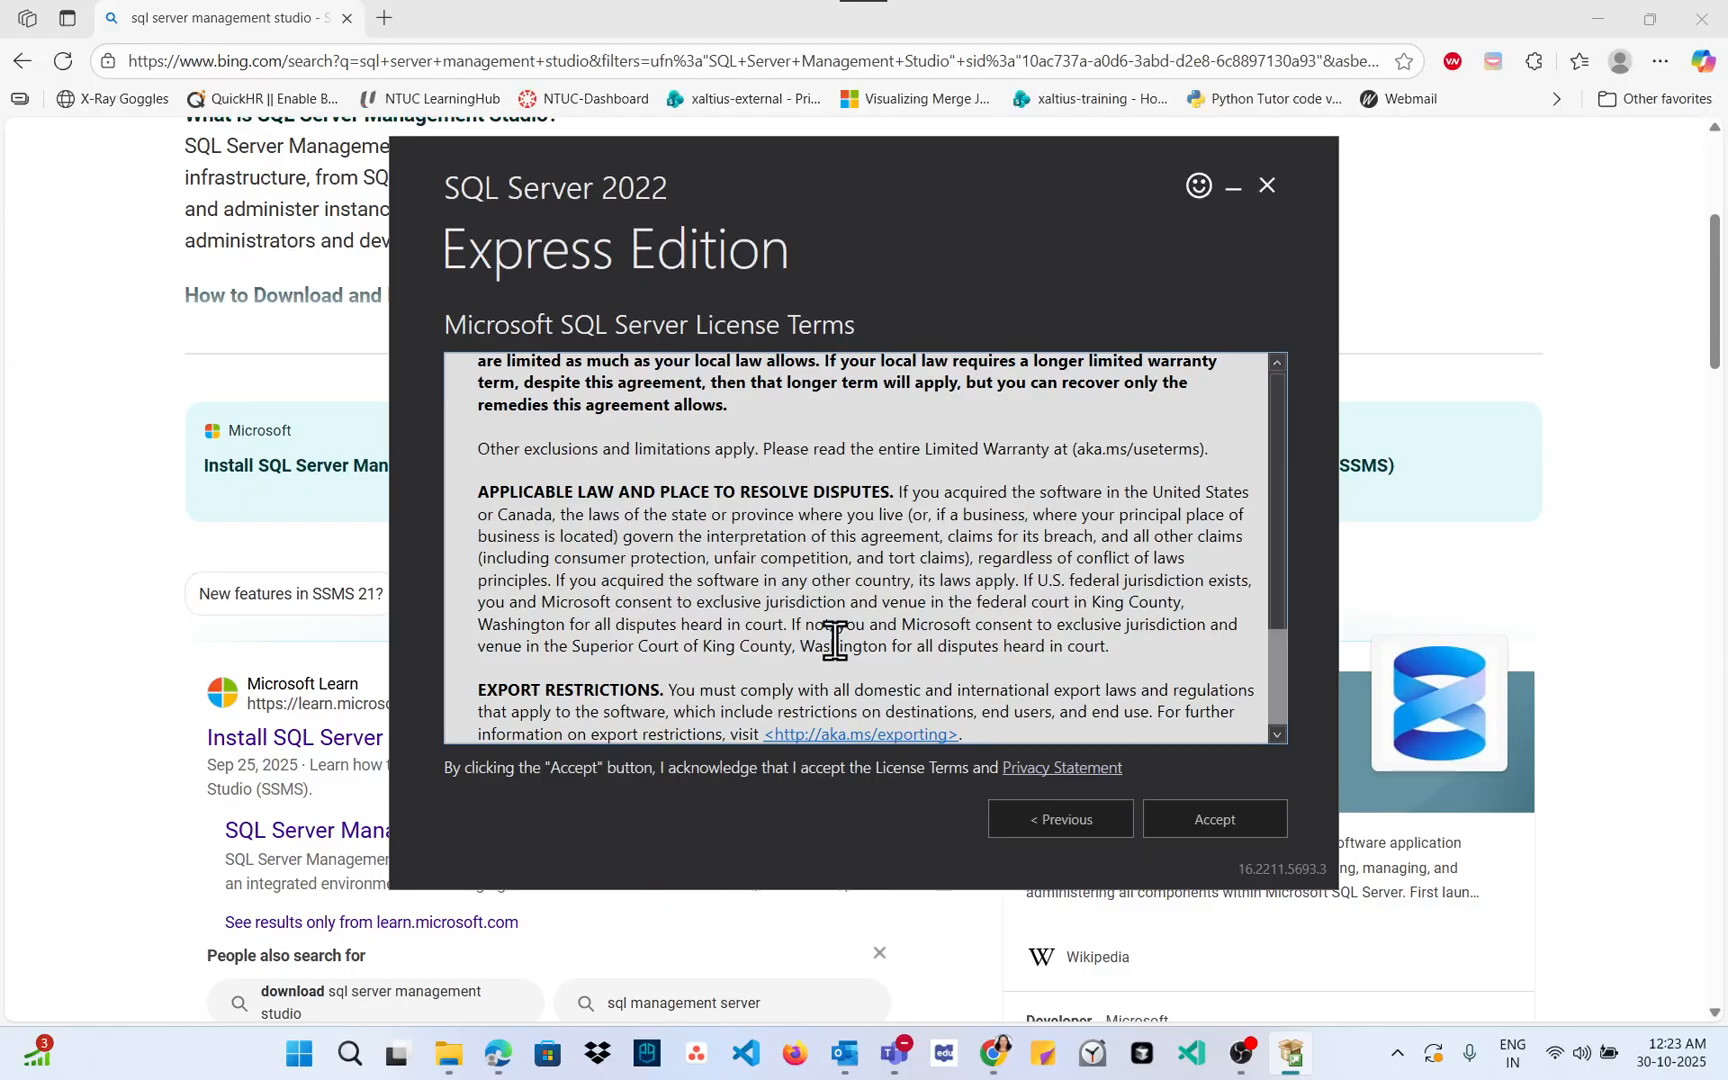
pyautogui.click(1218, 826)
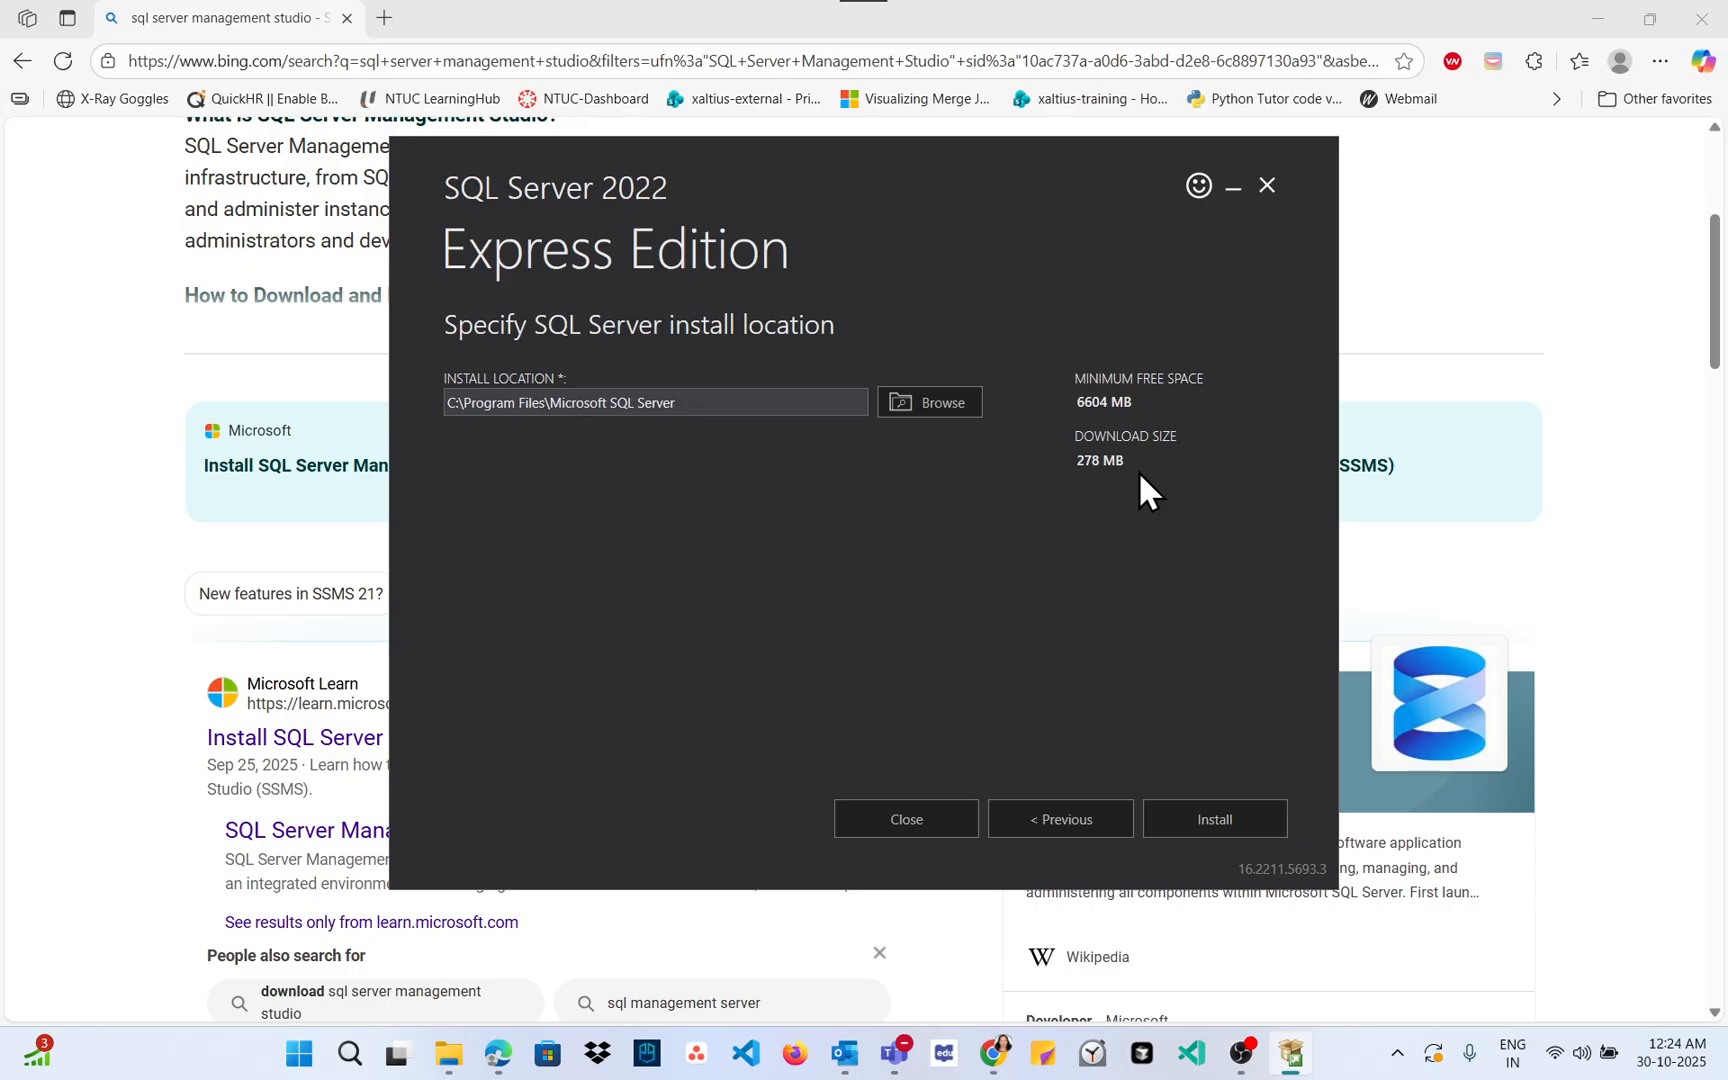
pyautogui.click(1241, 821)
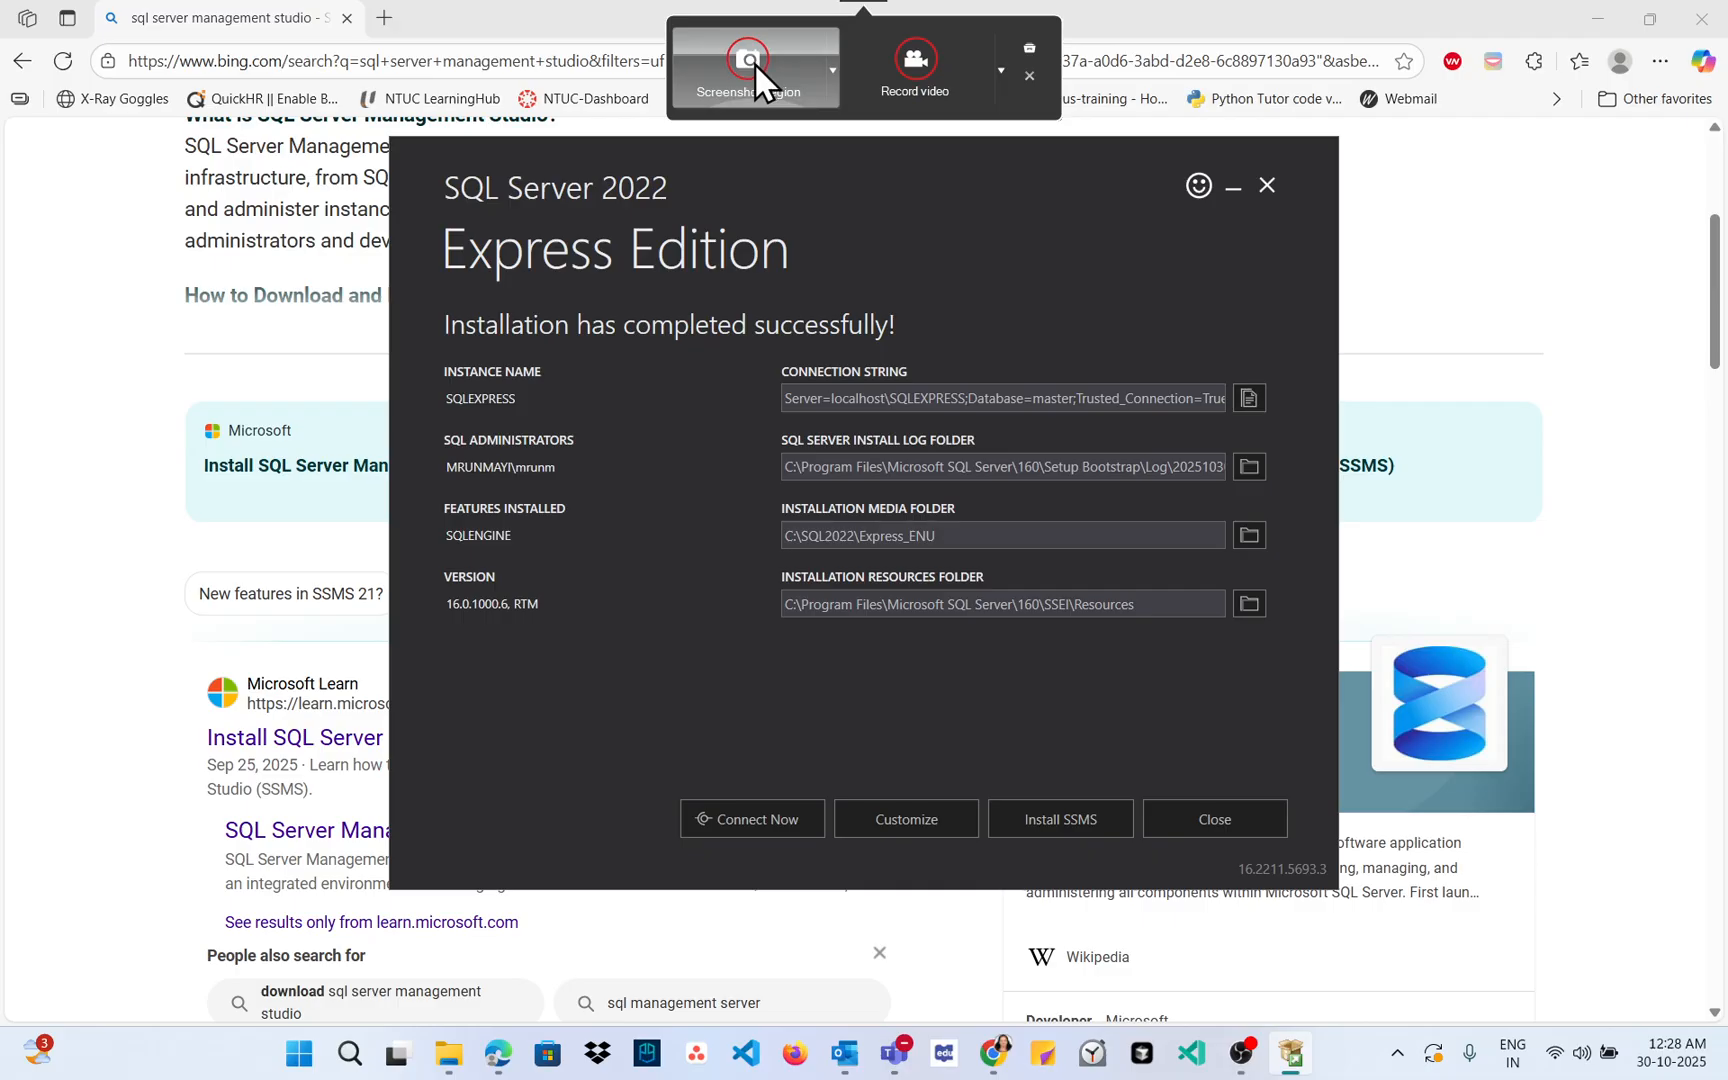
# Step: Capture a screenshot of the completed SQL Server 2022 installation window, dismiss the upgrade offer, and close the Screenpresso gallery
pyautogui.press('Print')
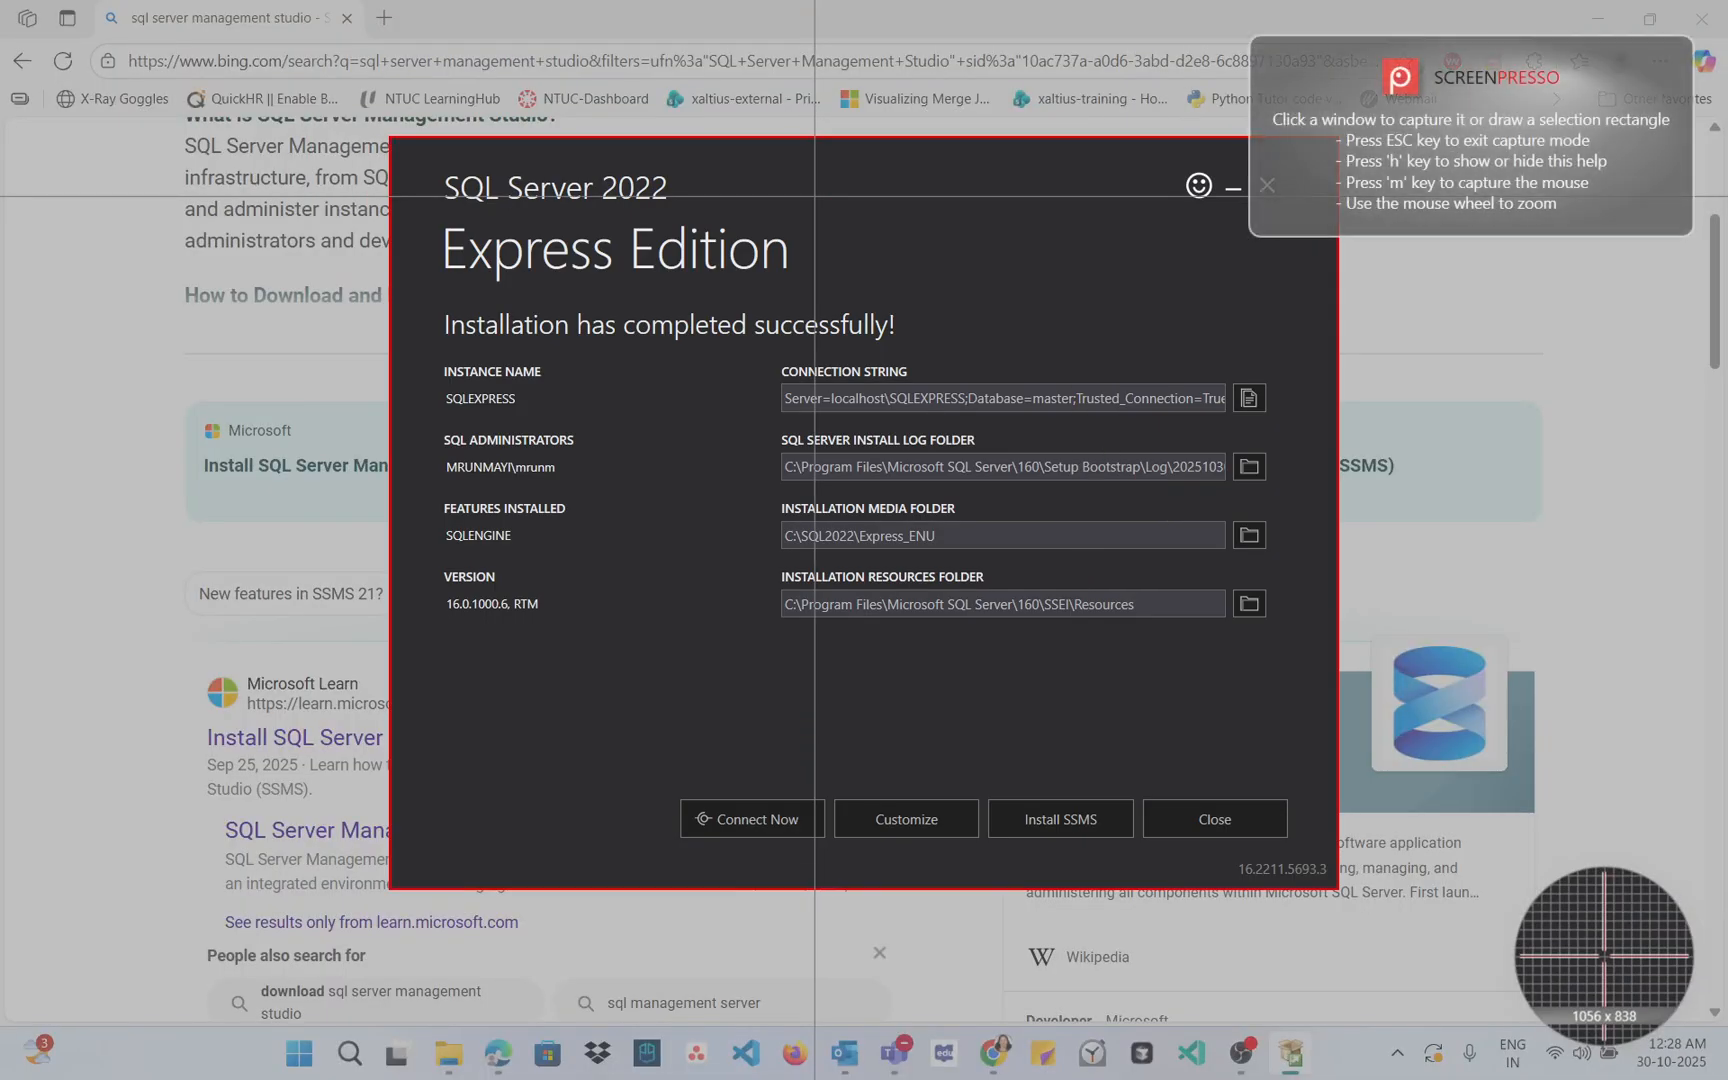
pyautogui.click(815, 197)
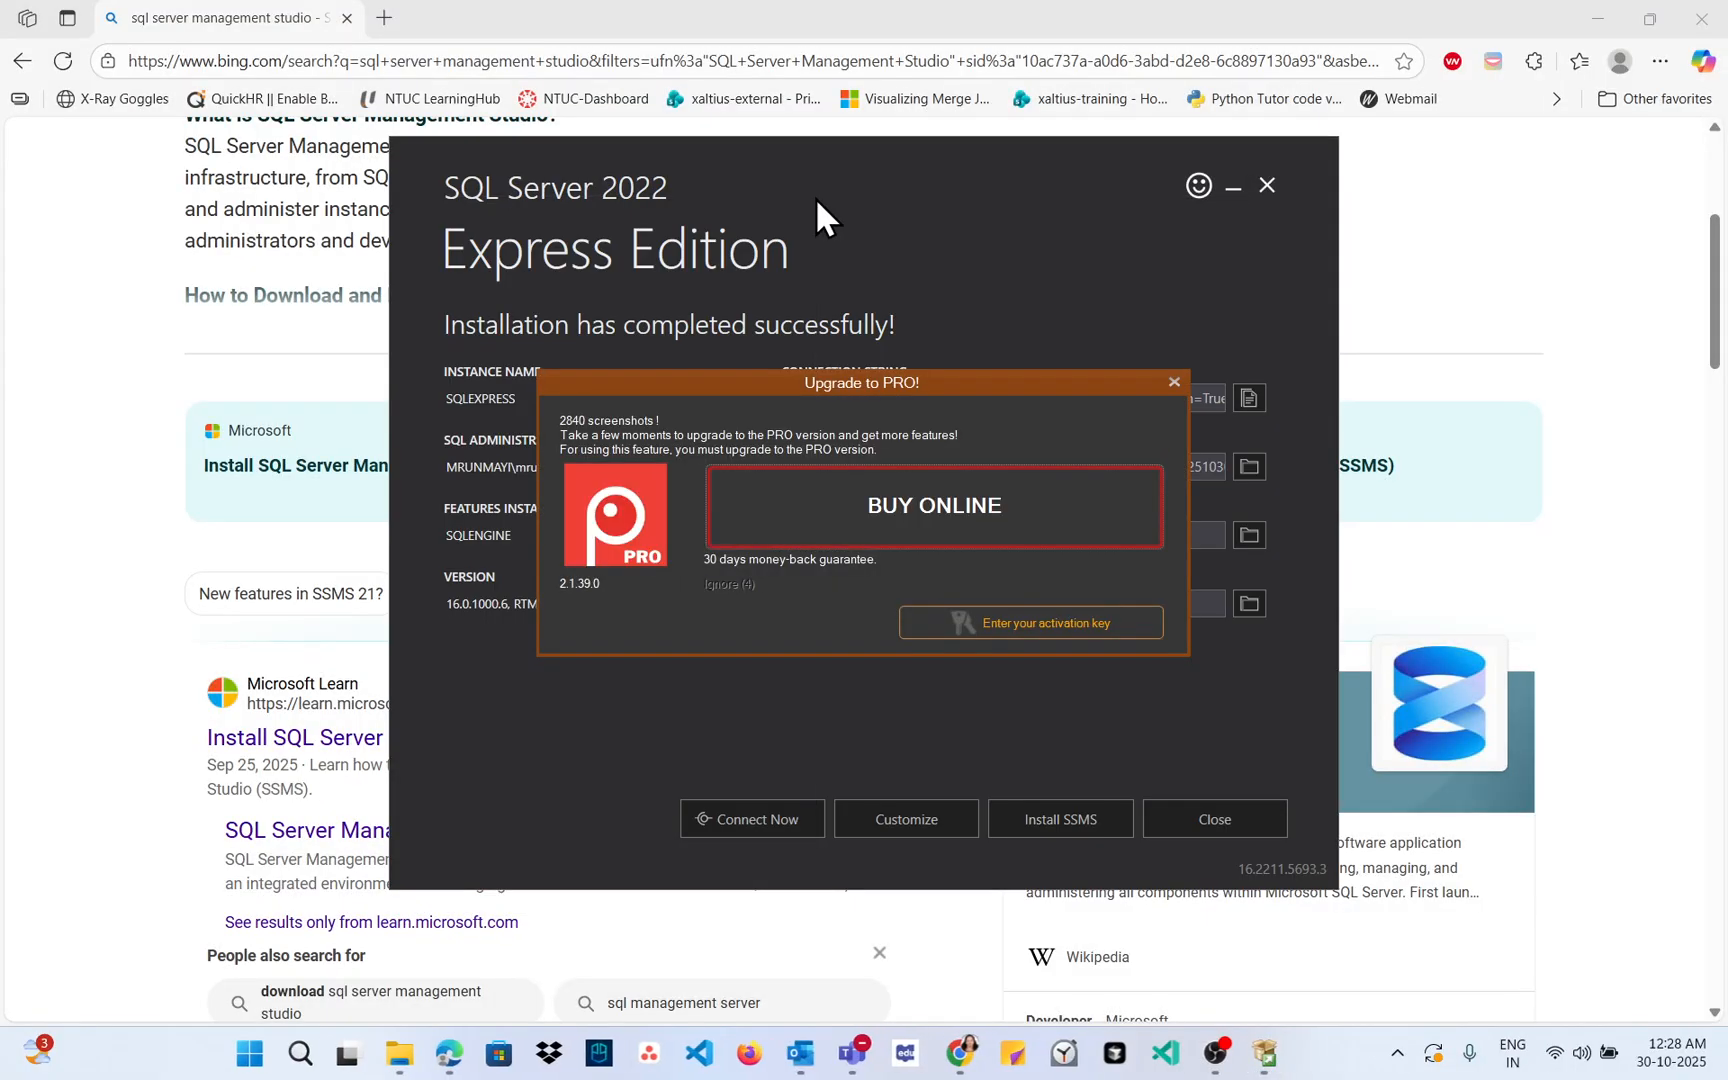
pyautogui.click(1173, 382)
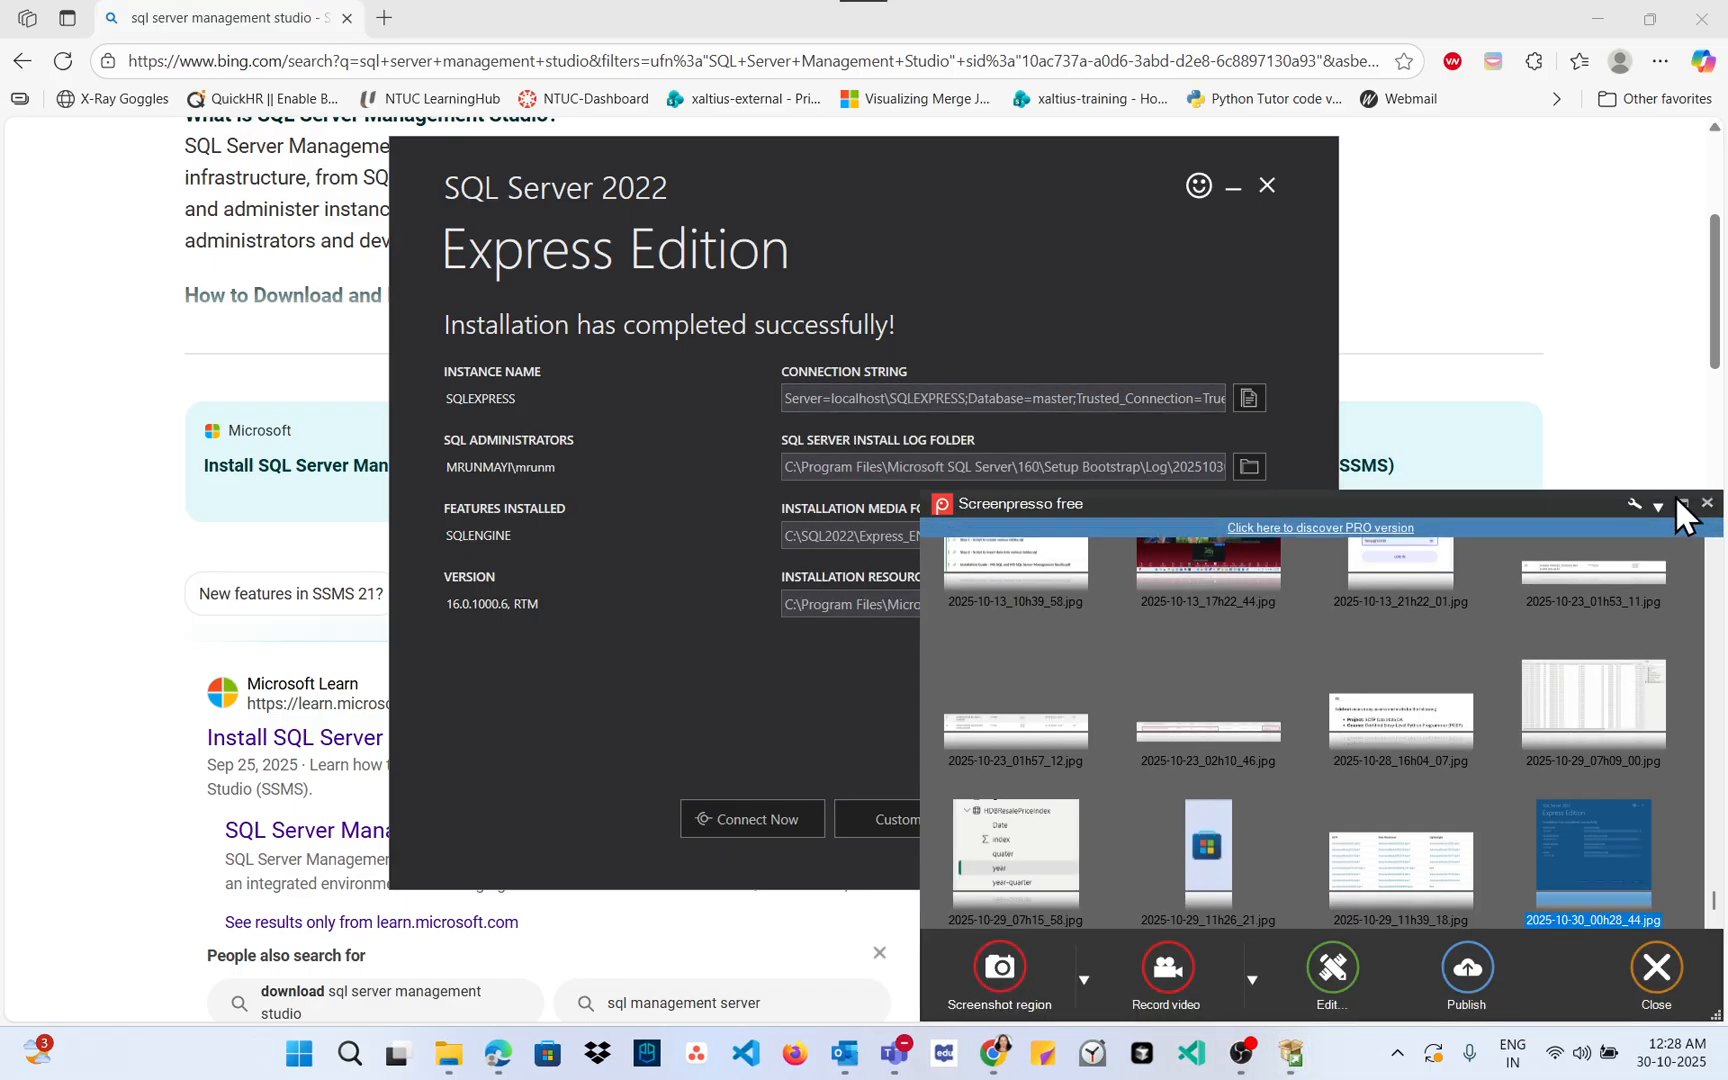
pyautogui.click(1686, 503)
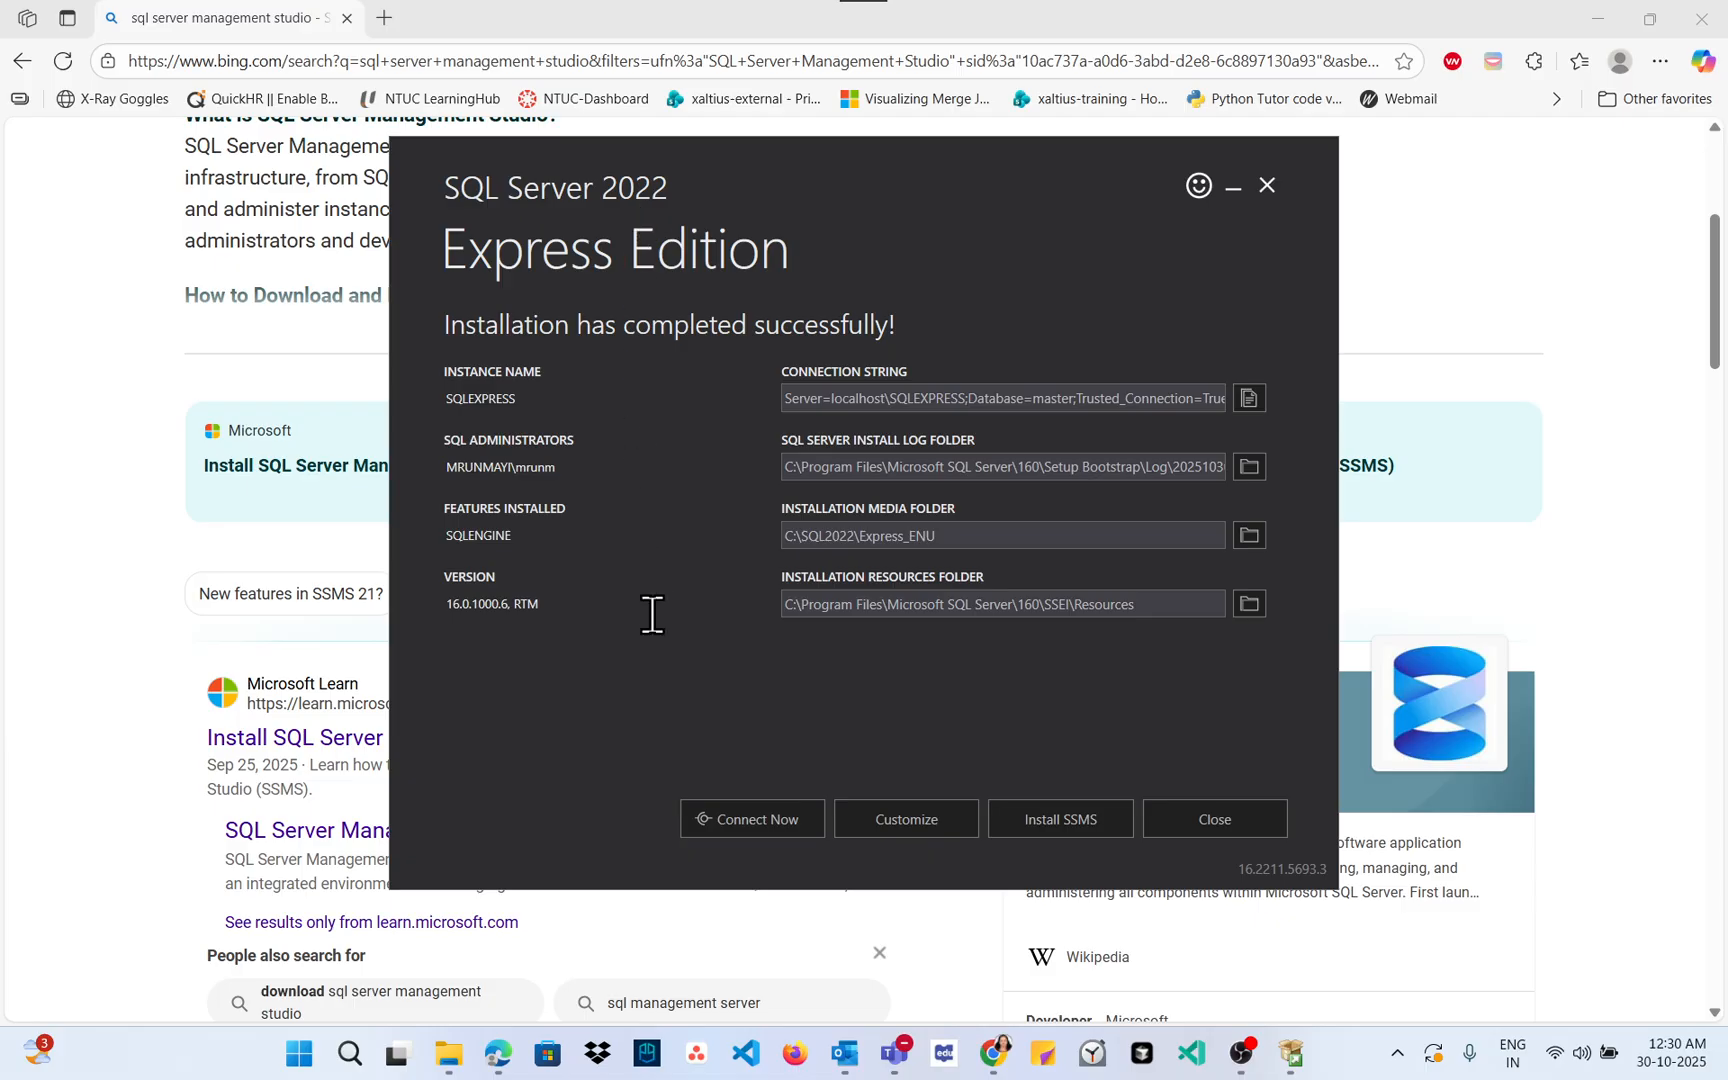
# Step: Exit the SQL Server 2022 Express Edition installer and confirm the exit
pyautogui.click(1076, 826)
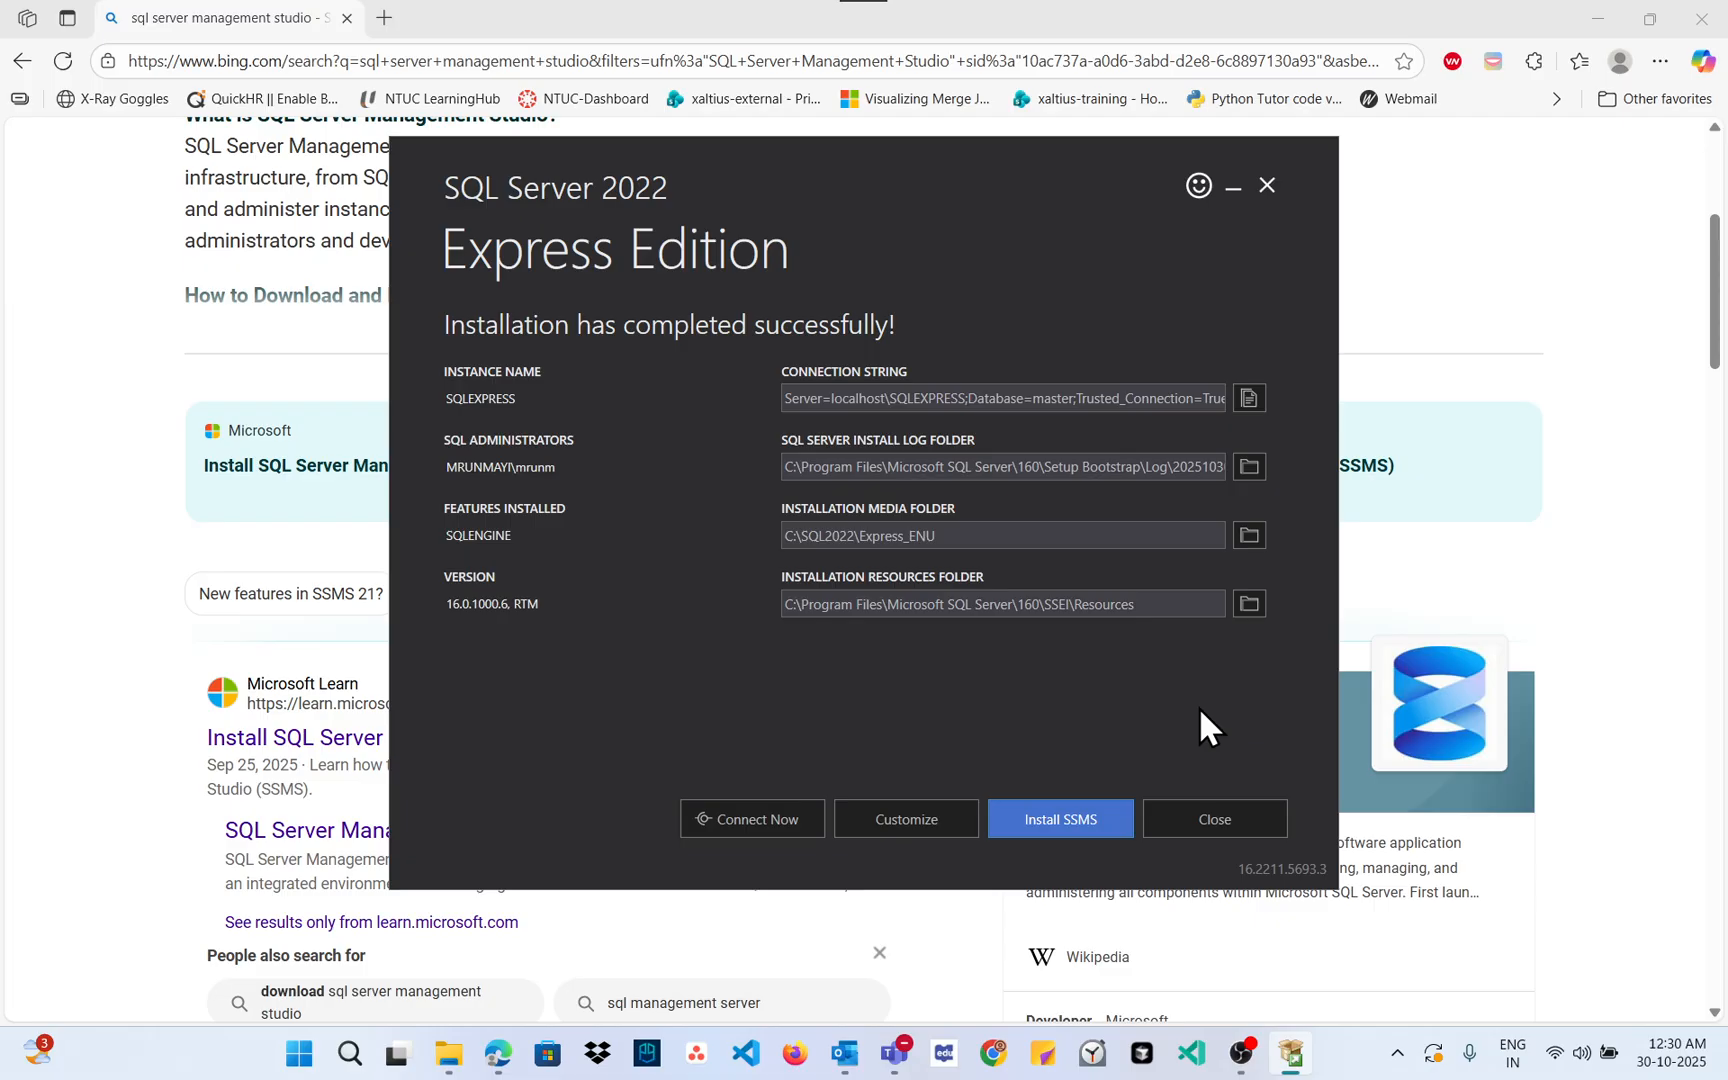
pyautogui.click(1218, 819)
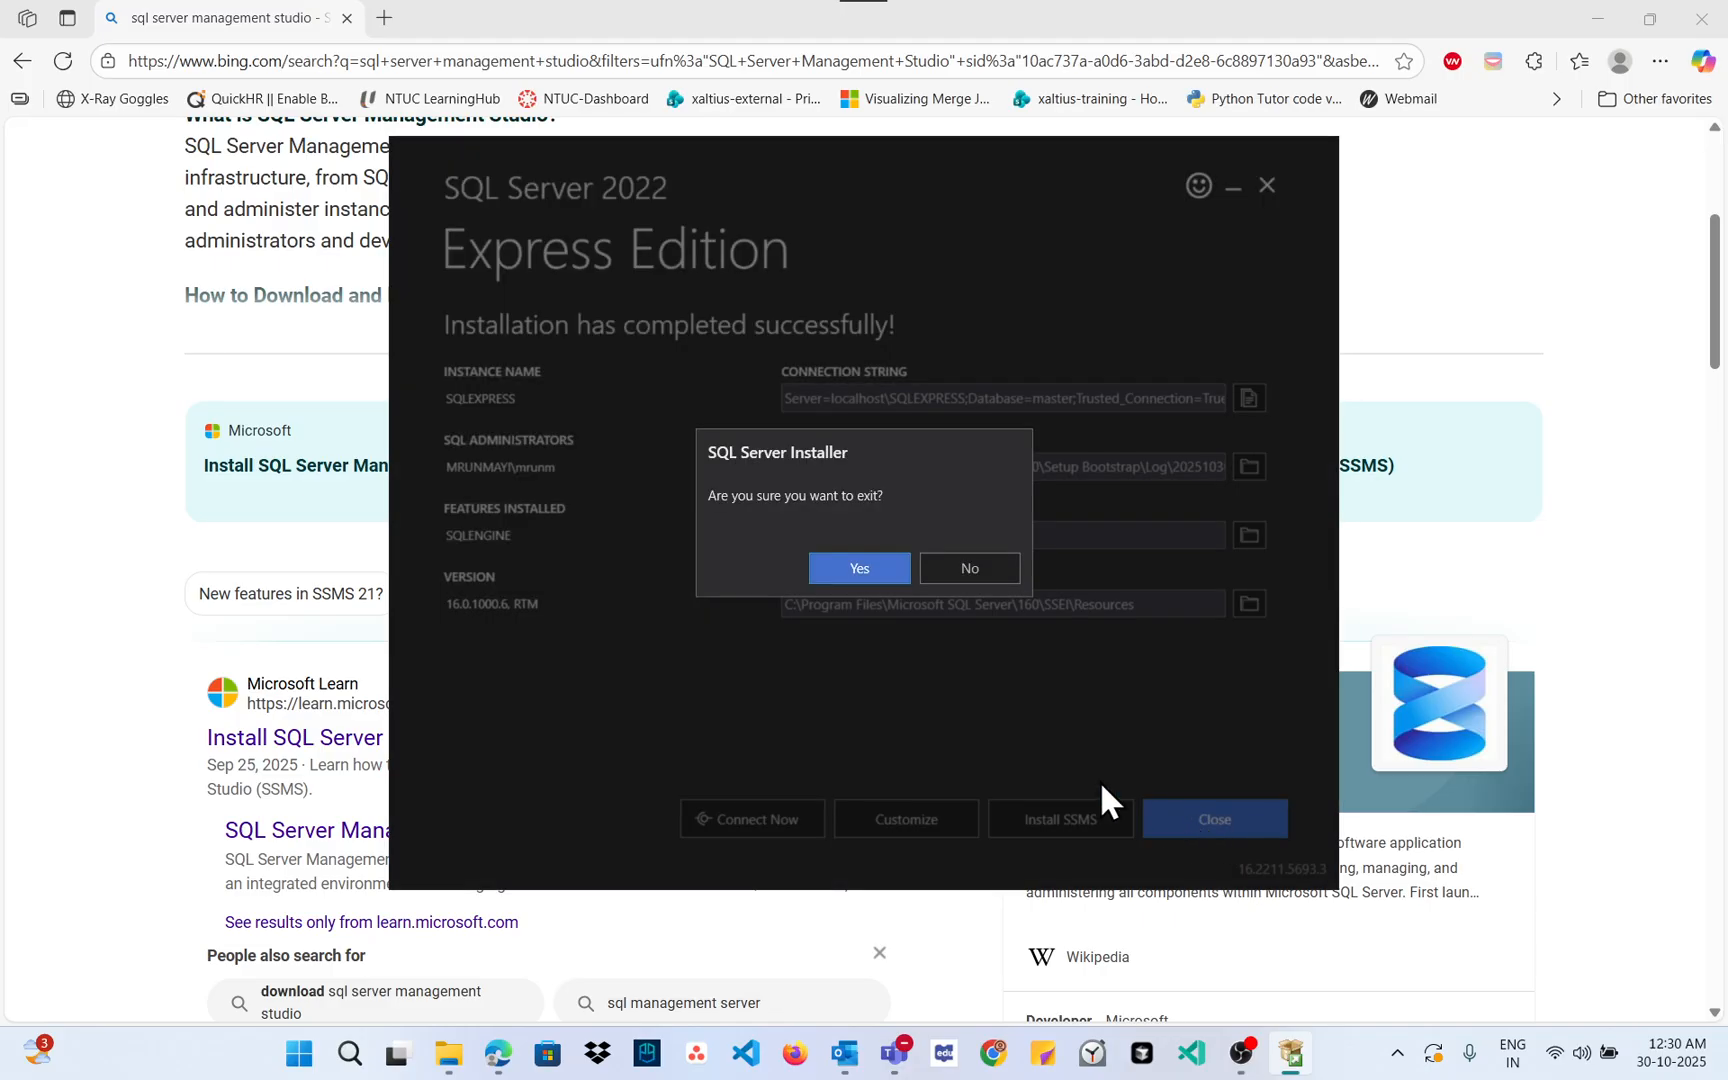
pyautogui.click(857, 567)
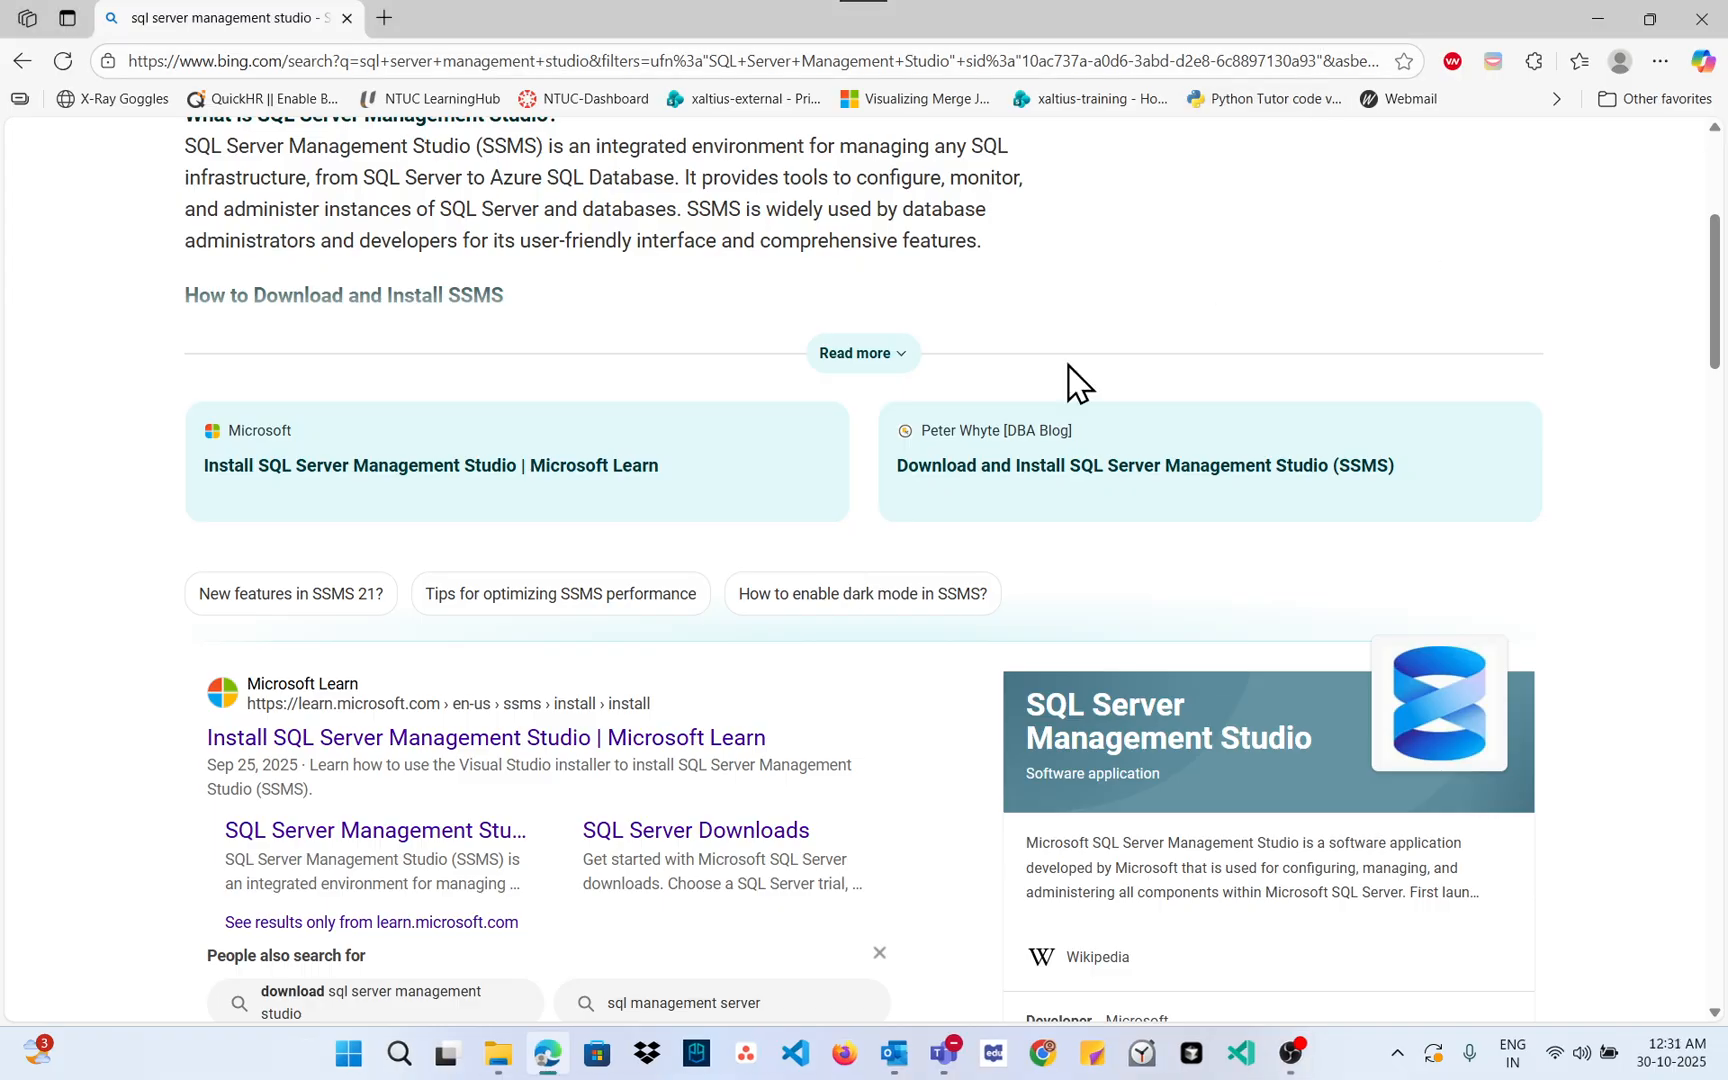
# Step: Switch to File Explorer, run vs_SSMS (1) from the Downloads folder, and continue past the Visual Studio Installer license notice
pyautogui.click(500, 1058)
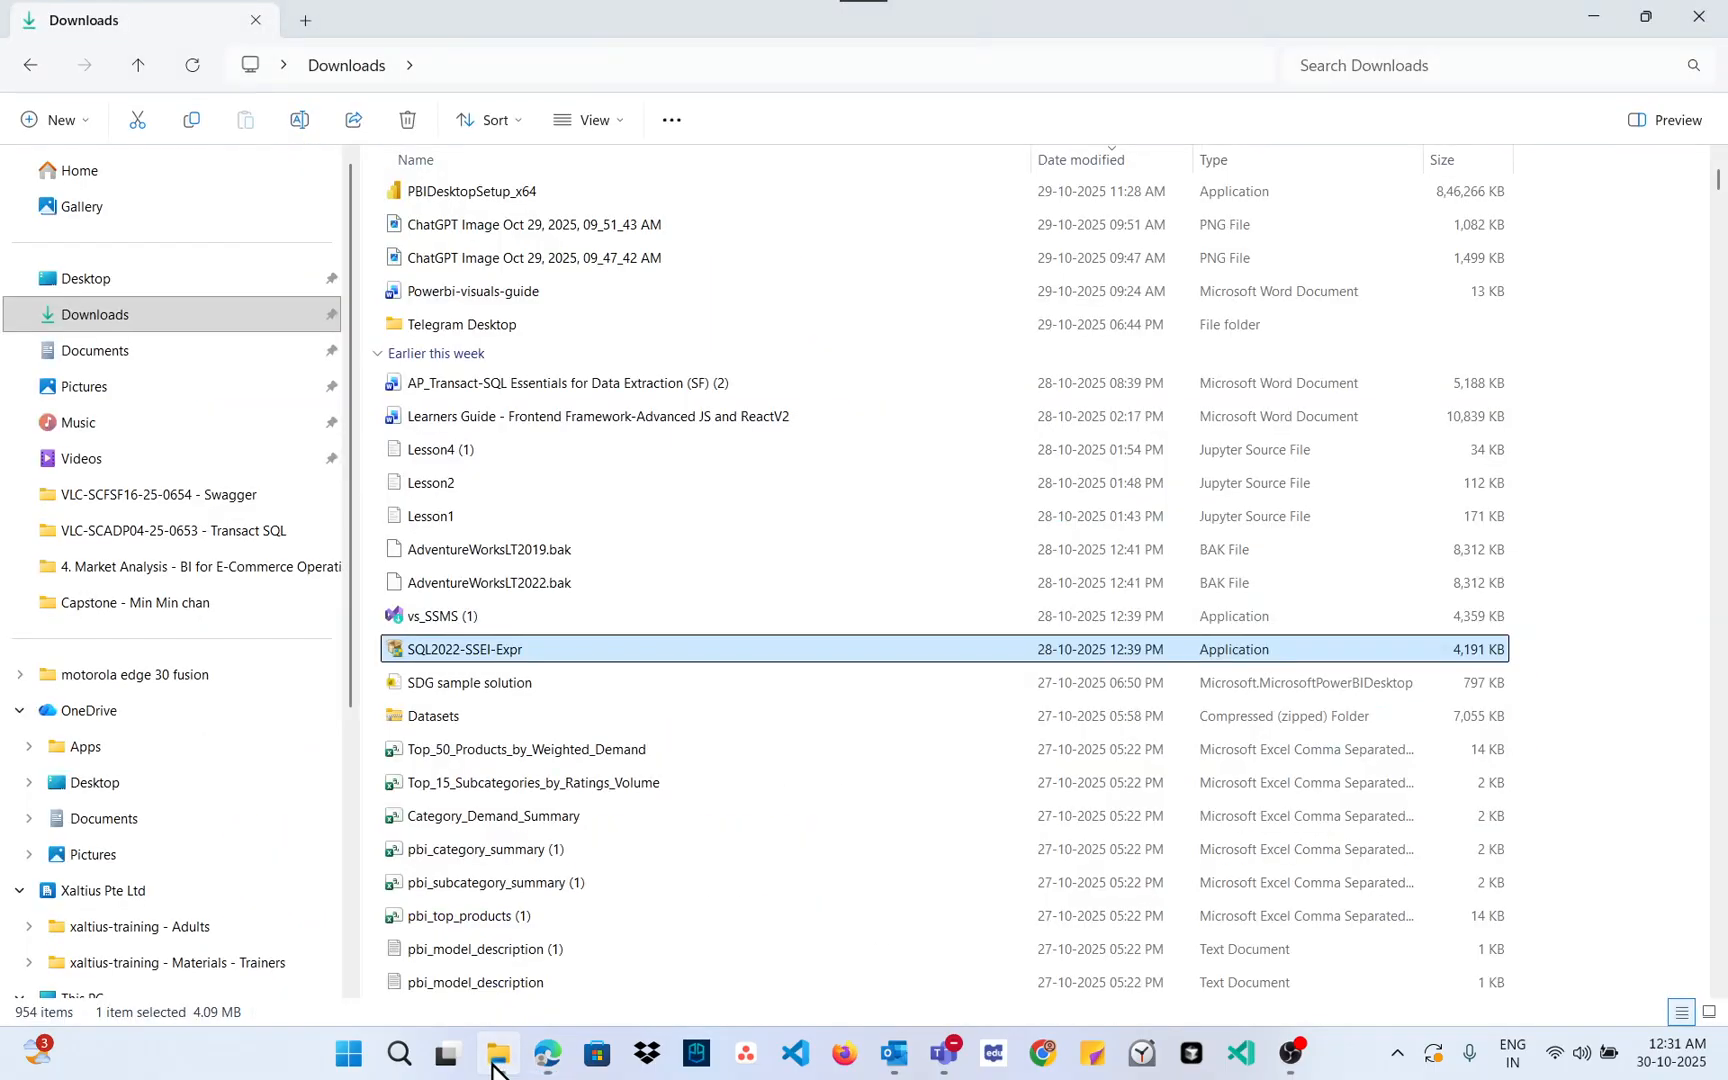
pyautogui.doubleClick(432, 622)
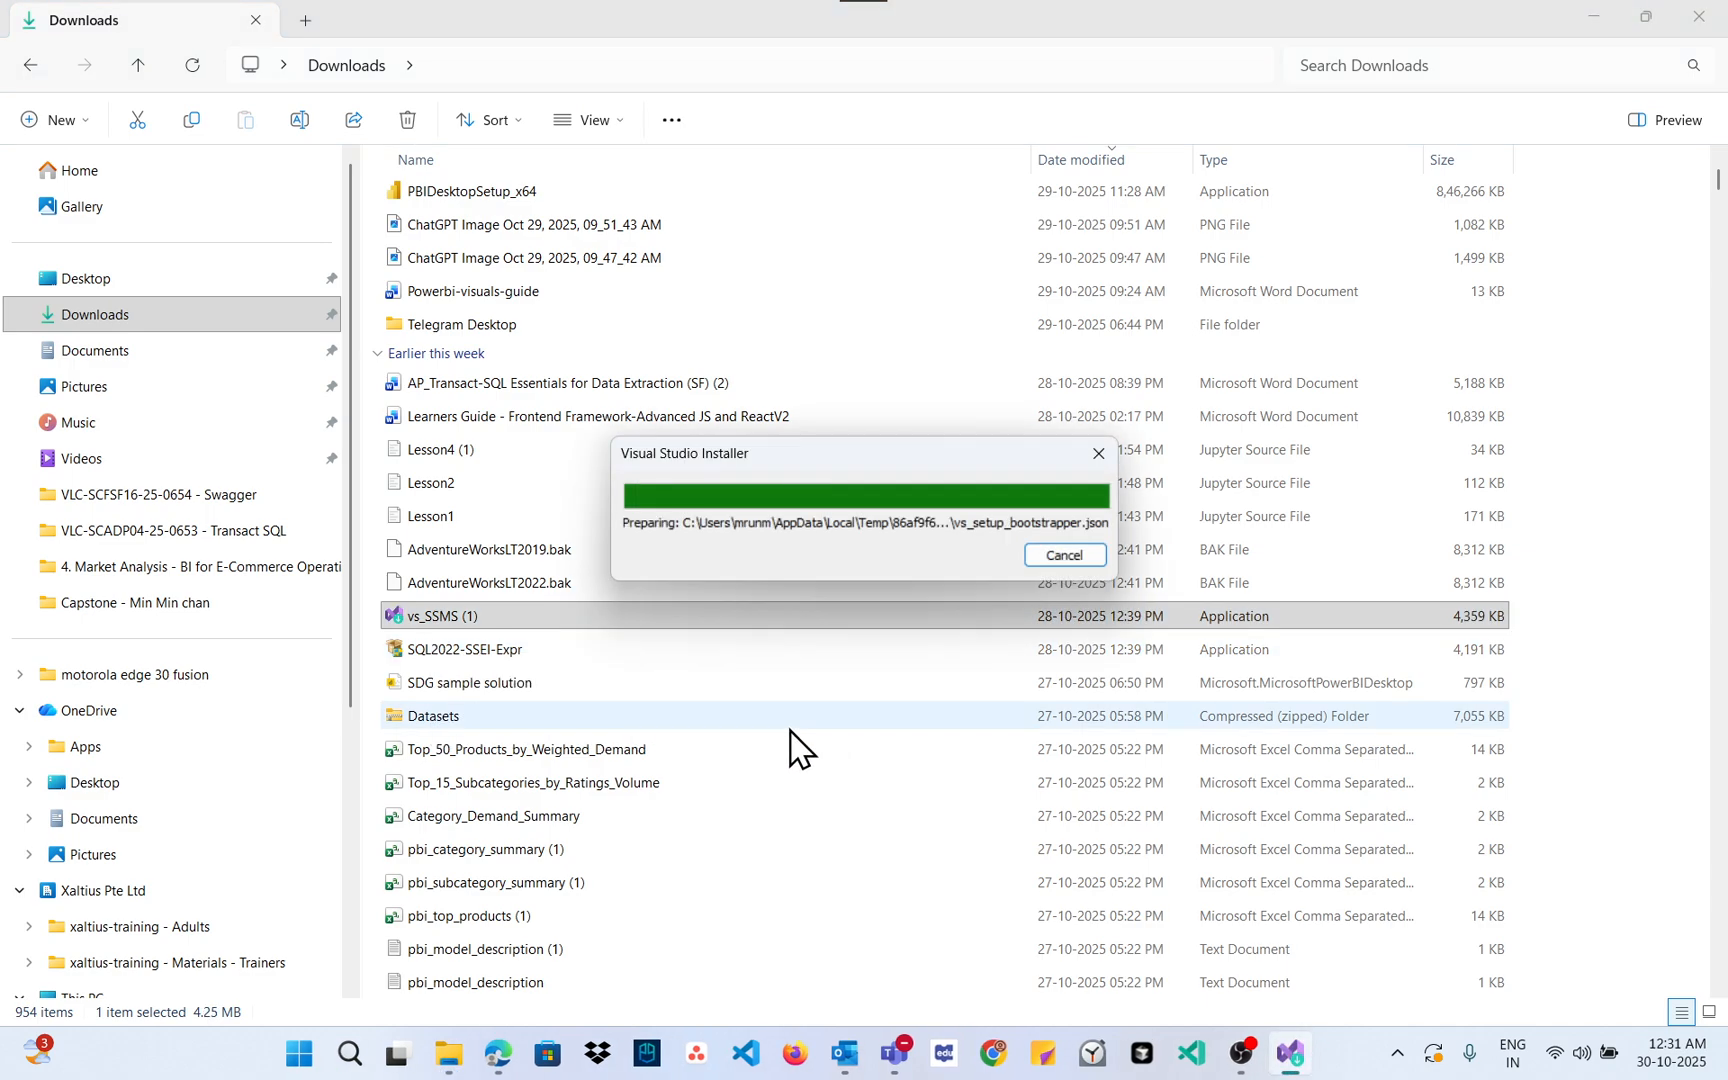
pyautogui.click(1596, 20)
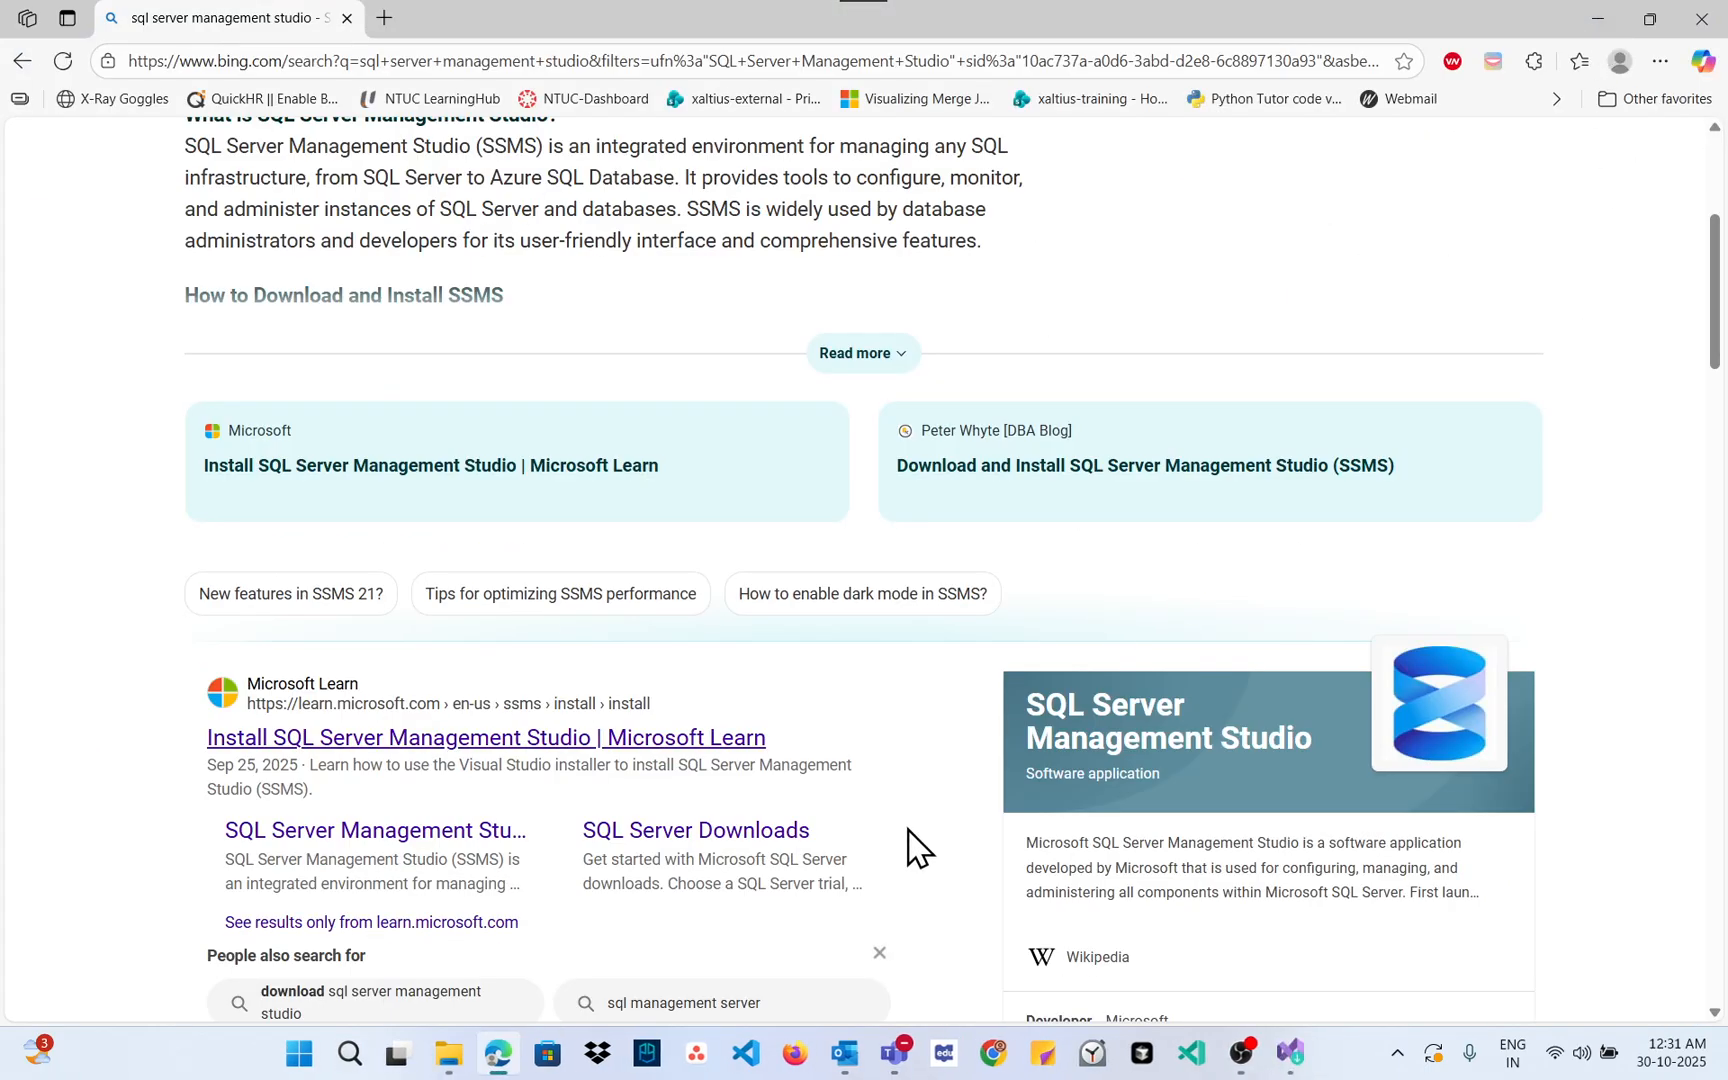
pyautogui.click(1291, 1054)
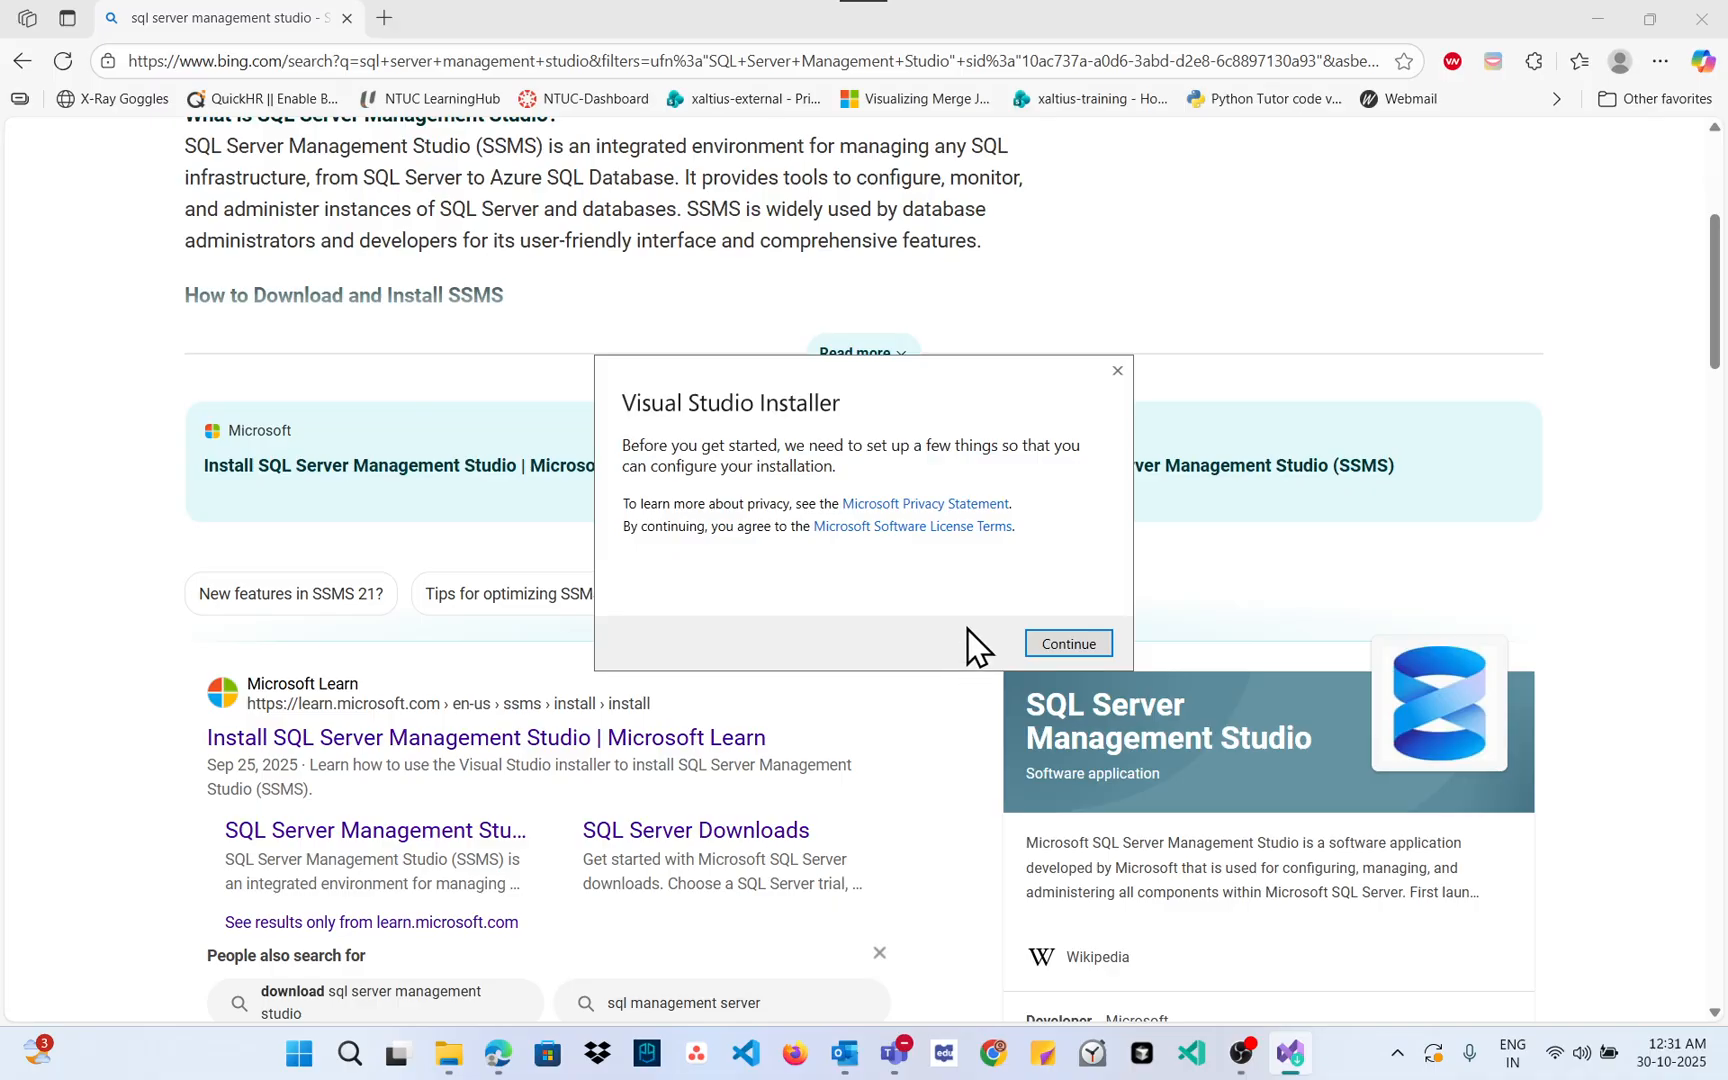
pyautogui.click(1080, 645)
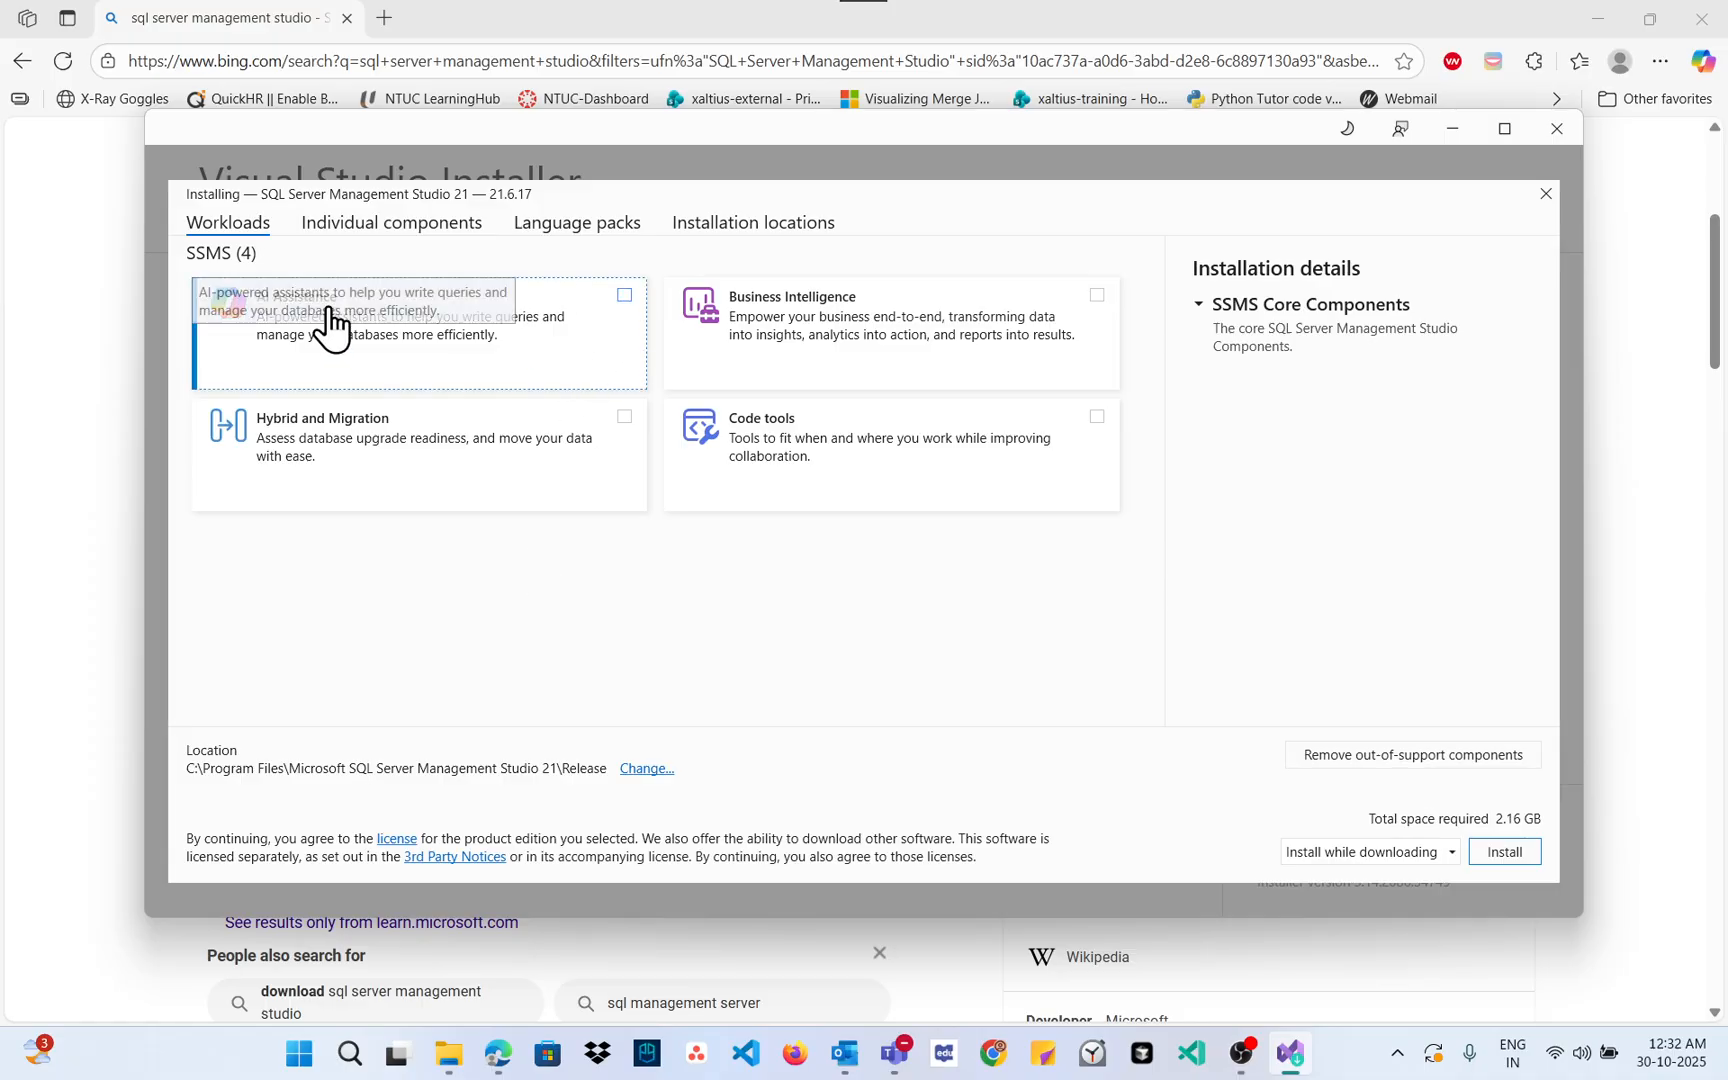
# Step: Install SQL Server Management Studio 21 with the AI Assistance, Business Intelligence, Code tools, and Hybrid and Migration workloads, and close the installer
pyautogui.click(626, 298)
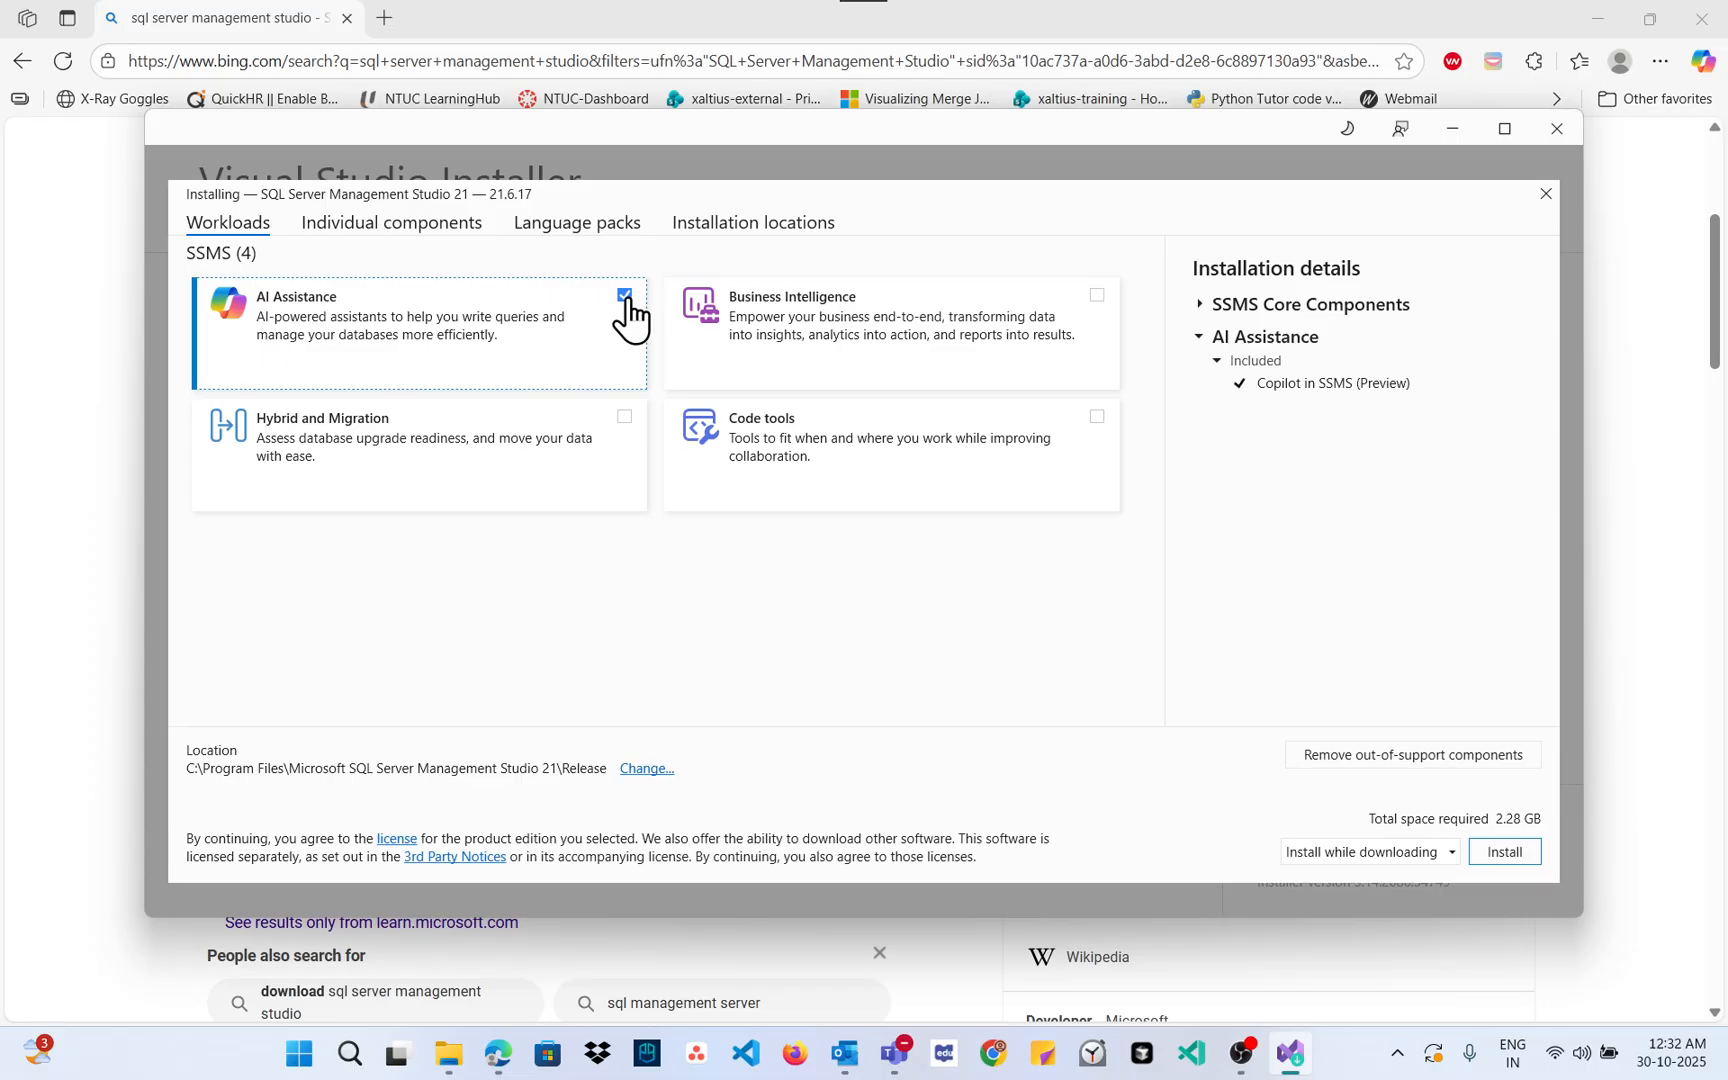
pyautogui.click(1096, 309)
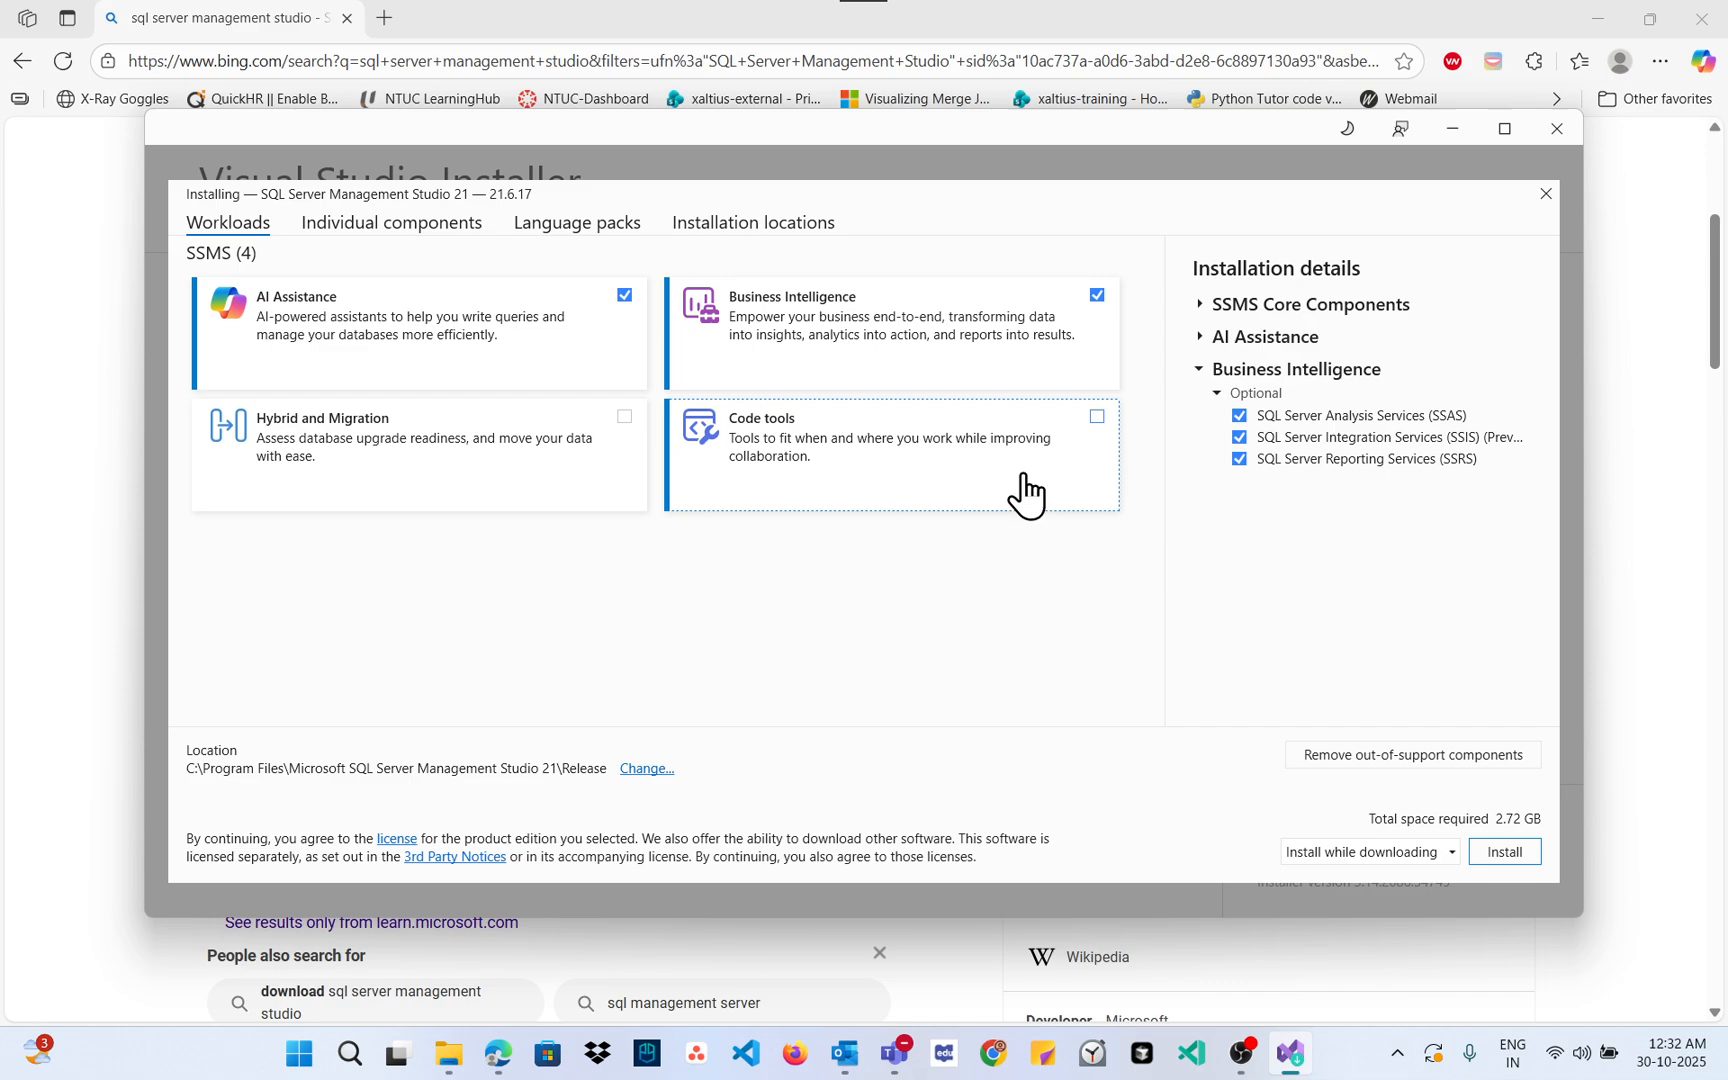
pyautogui.click(1096, 425)
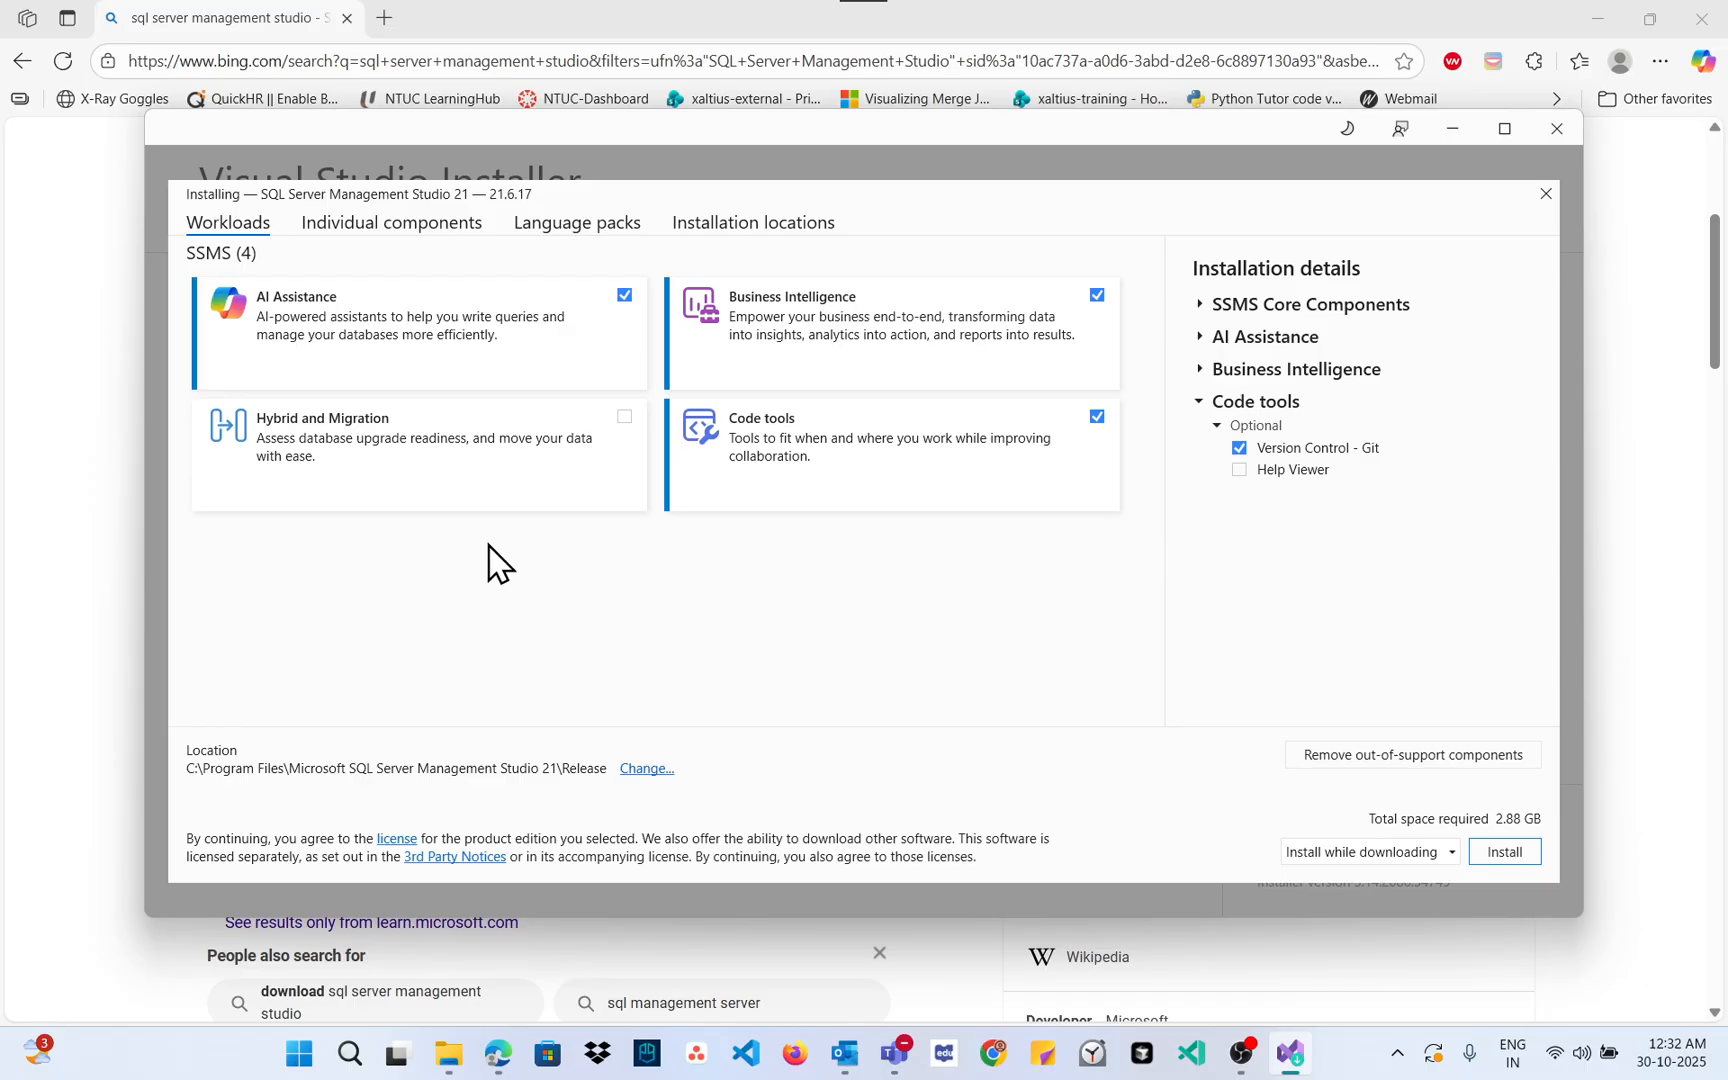
pyautogui.click(625, 420)
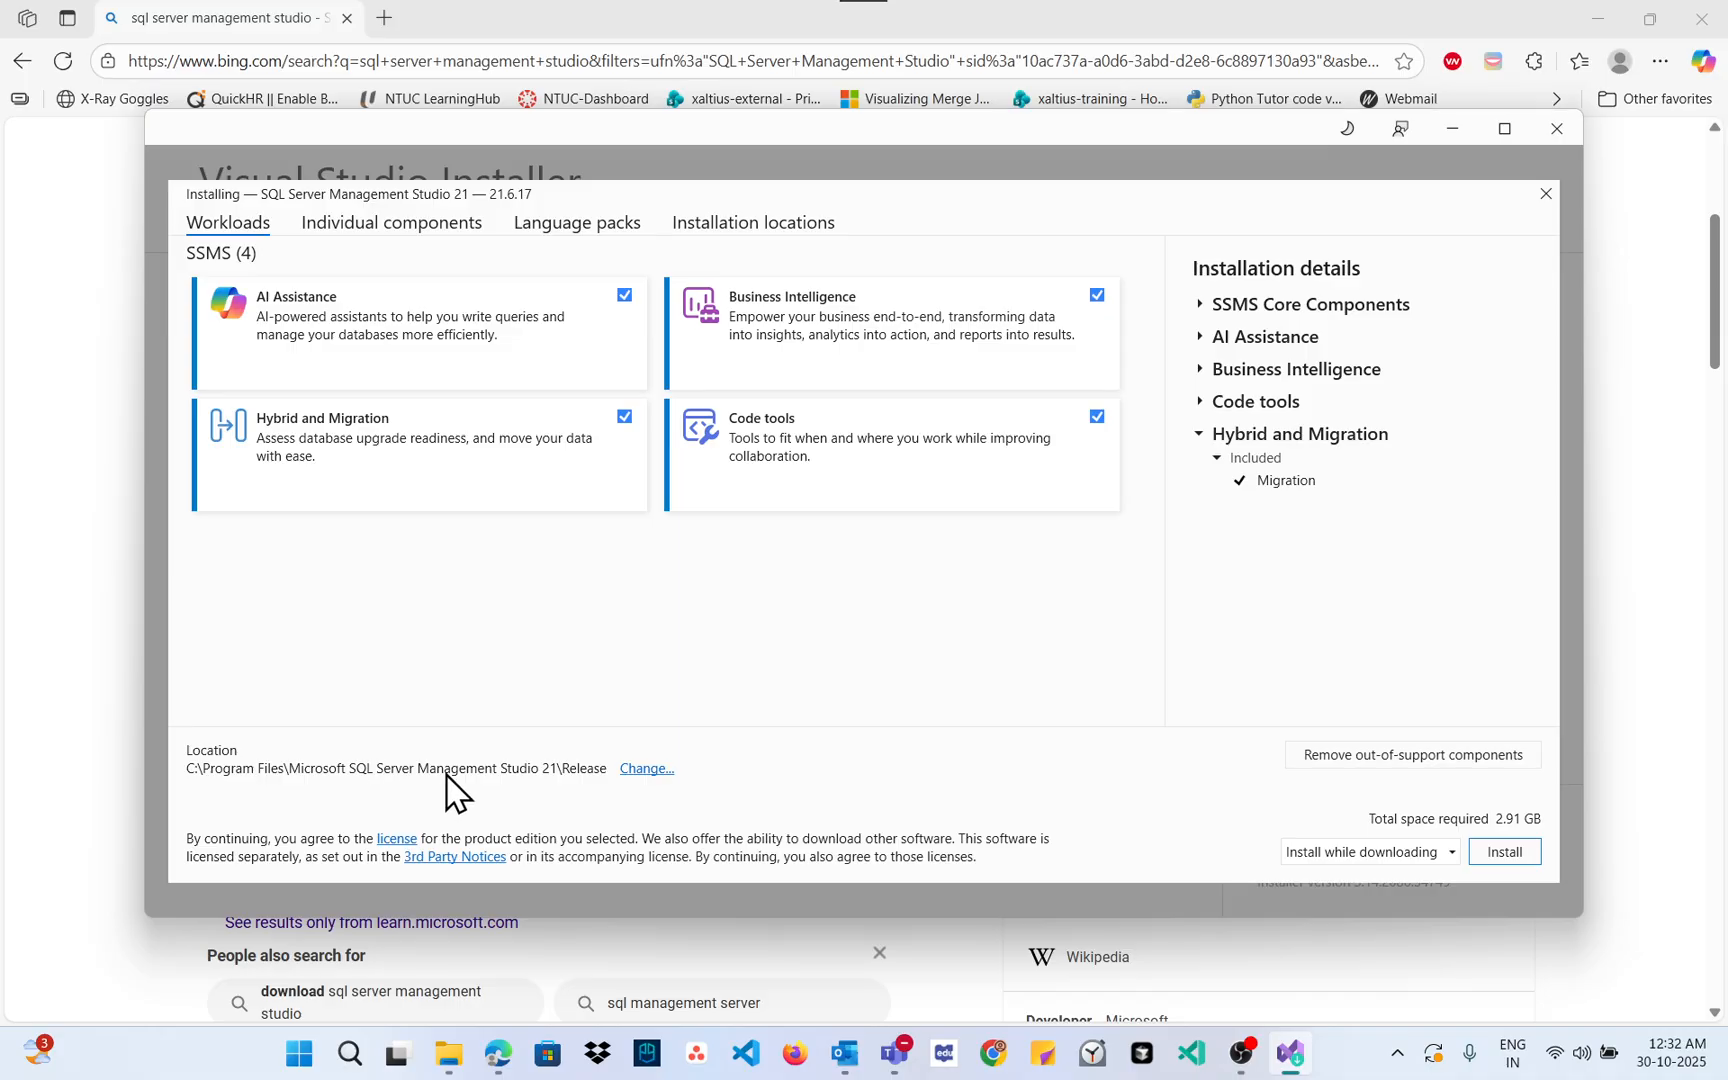
pyautogui.click(1505, 853)
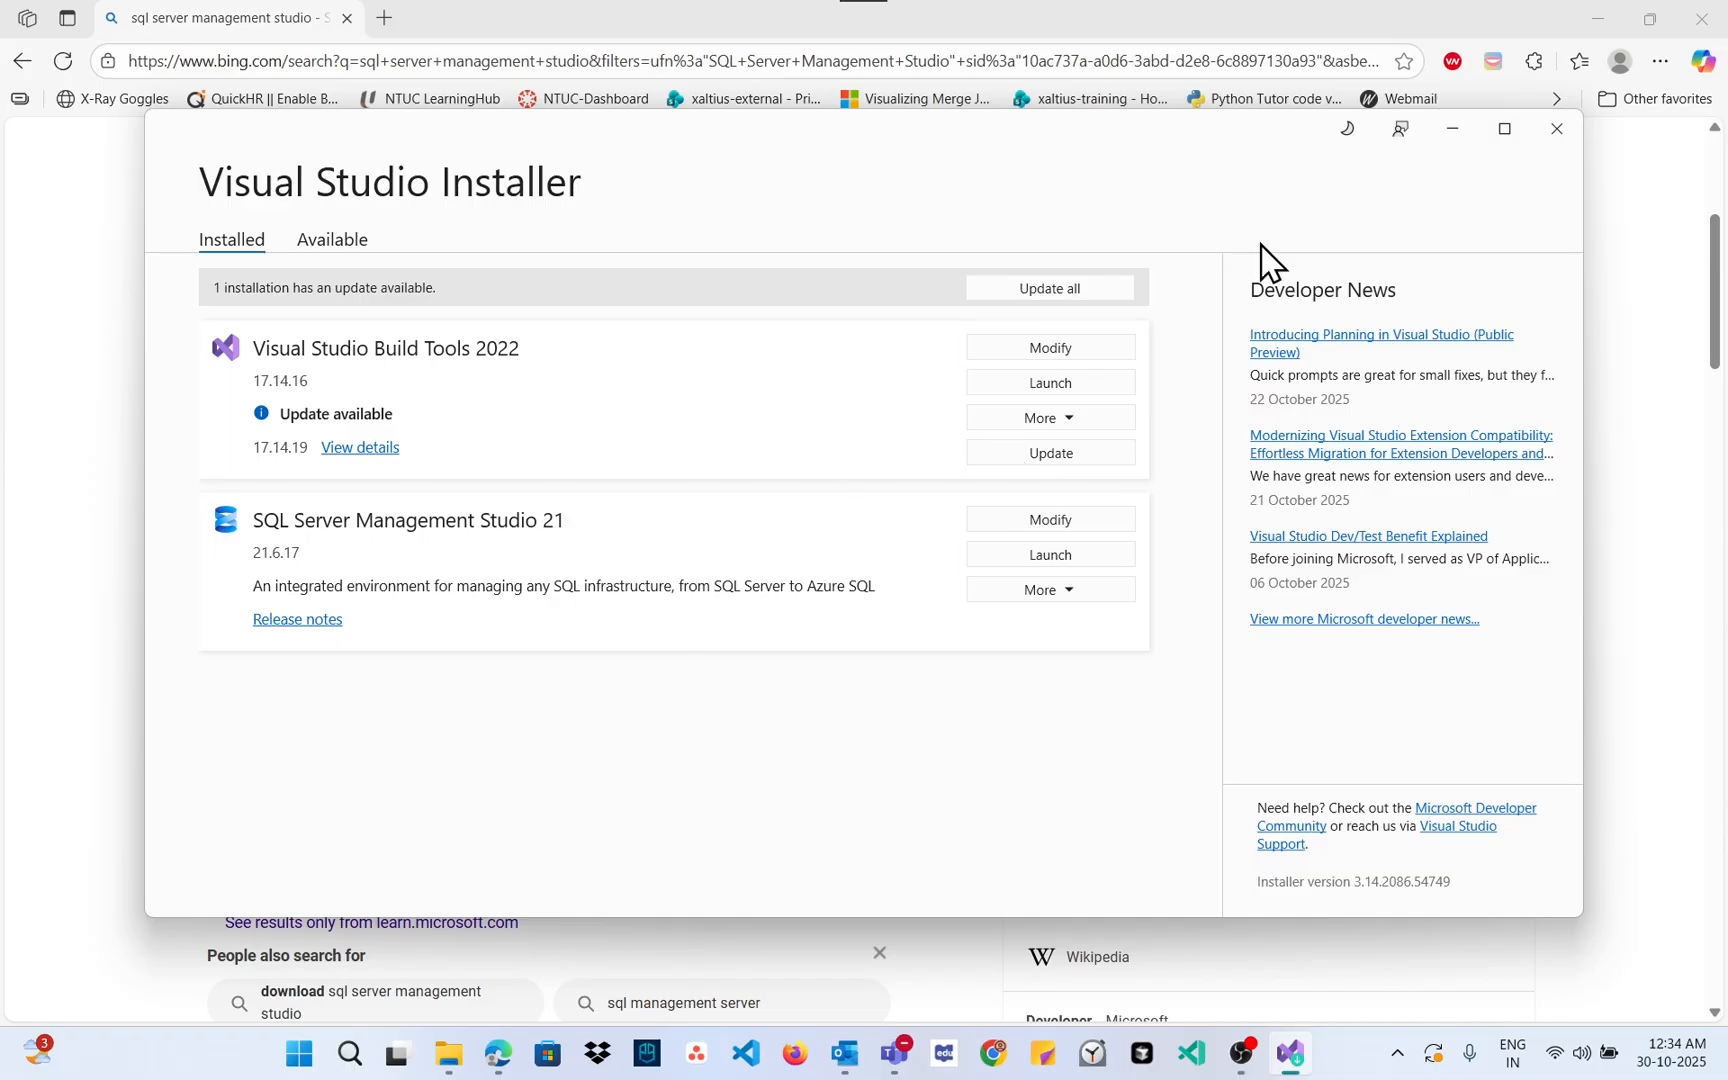
pyautogui.click(1557, 130)
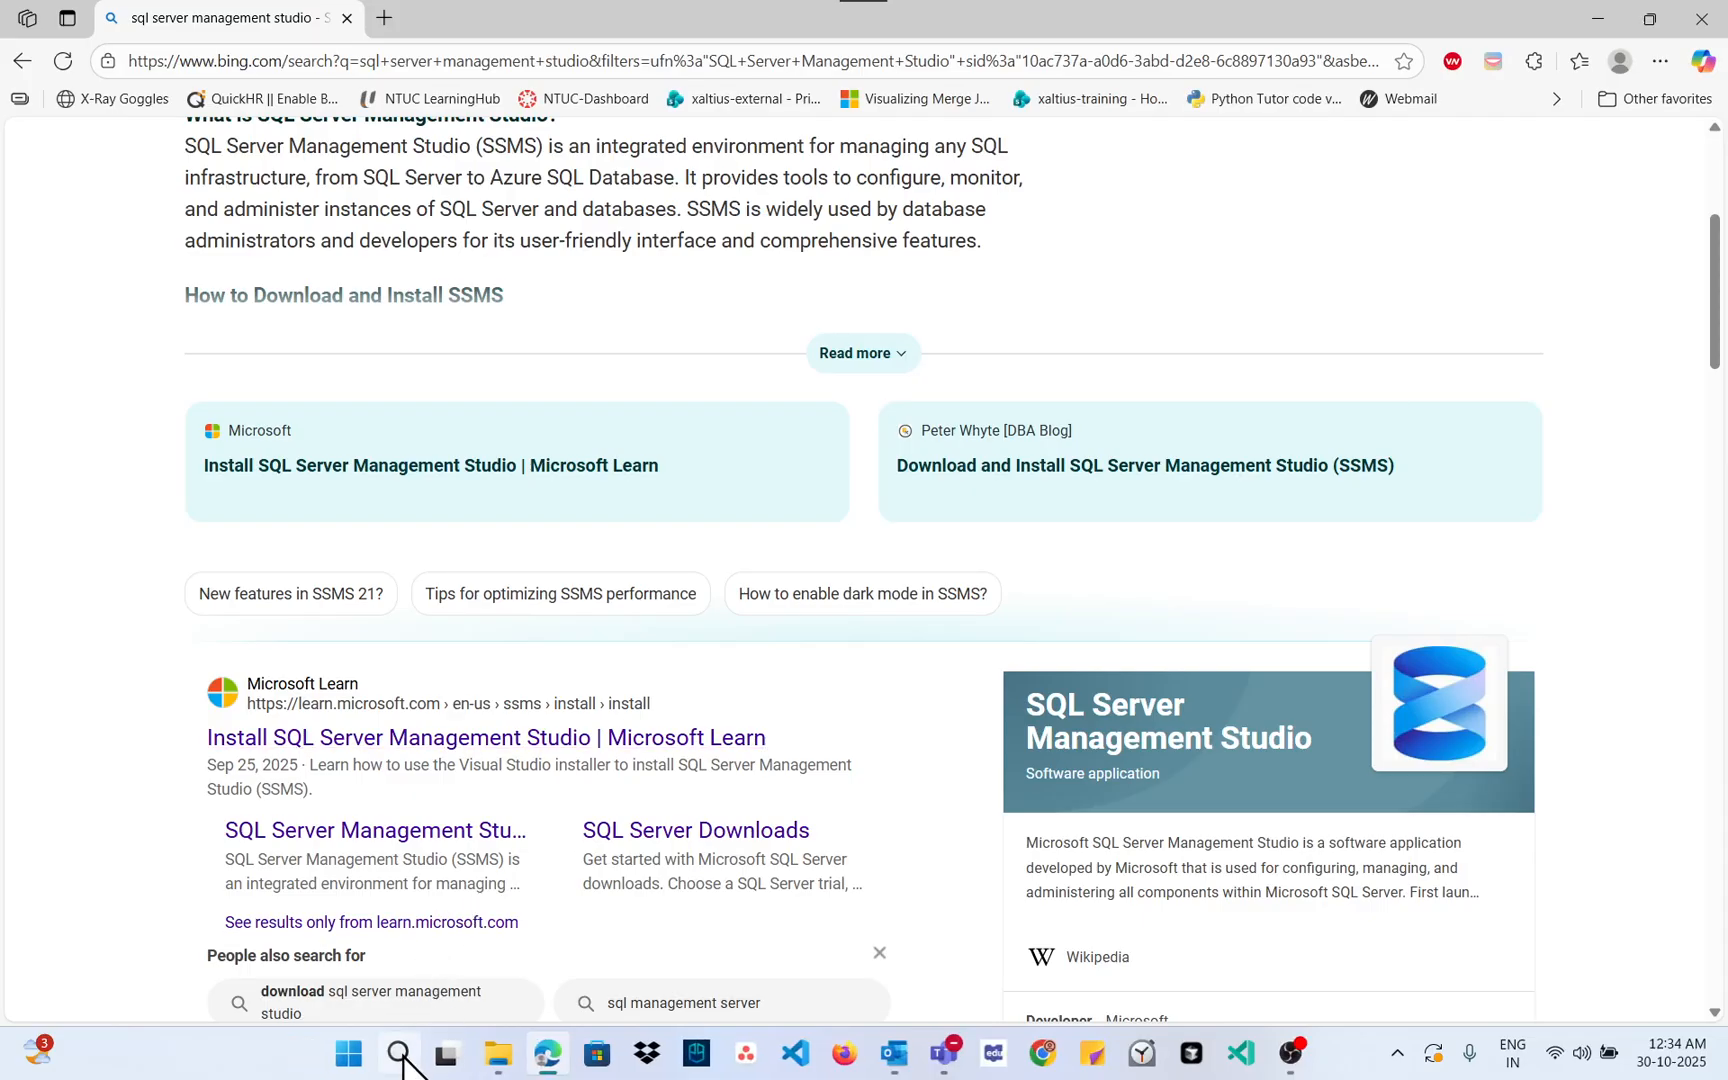
# Step: Find SQL Server Management Studio 21 by searching Windows for "ssms", launch it, and skip adding an account
pyautogui.click(399, 1054)
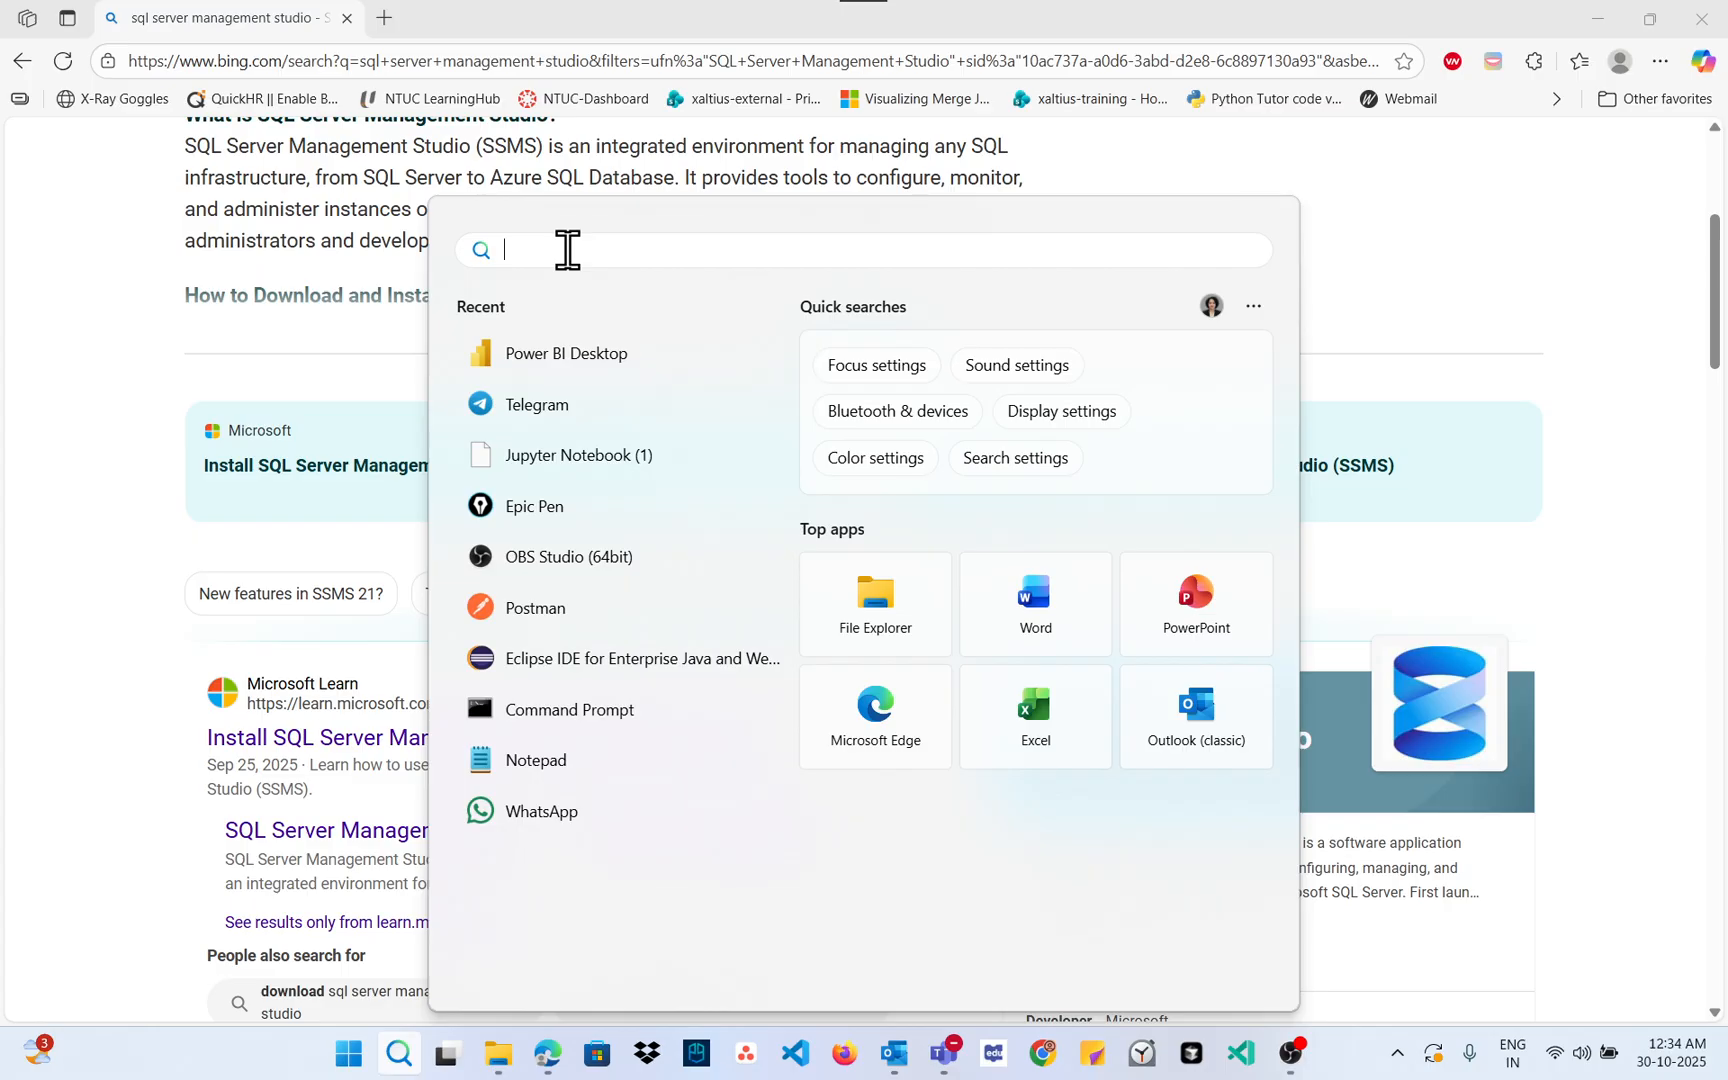
pyautogui.write('s')
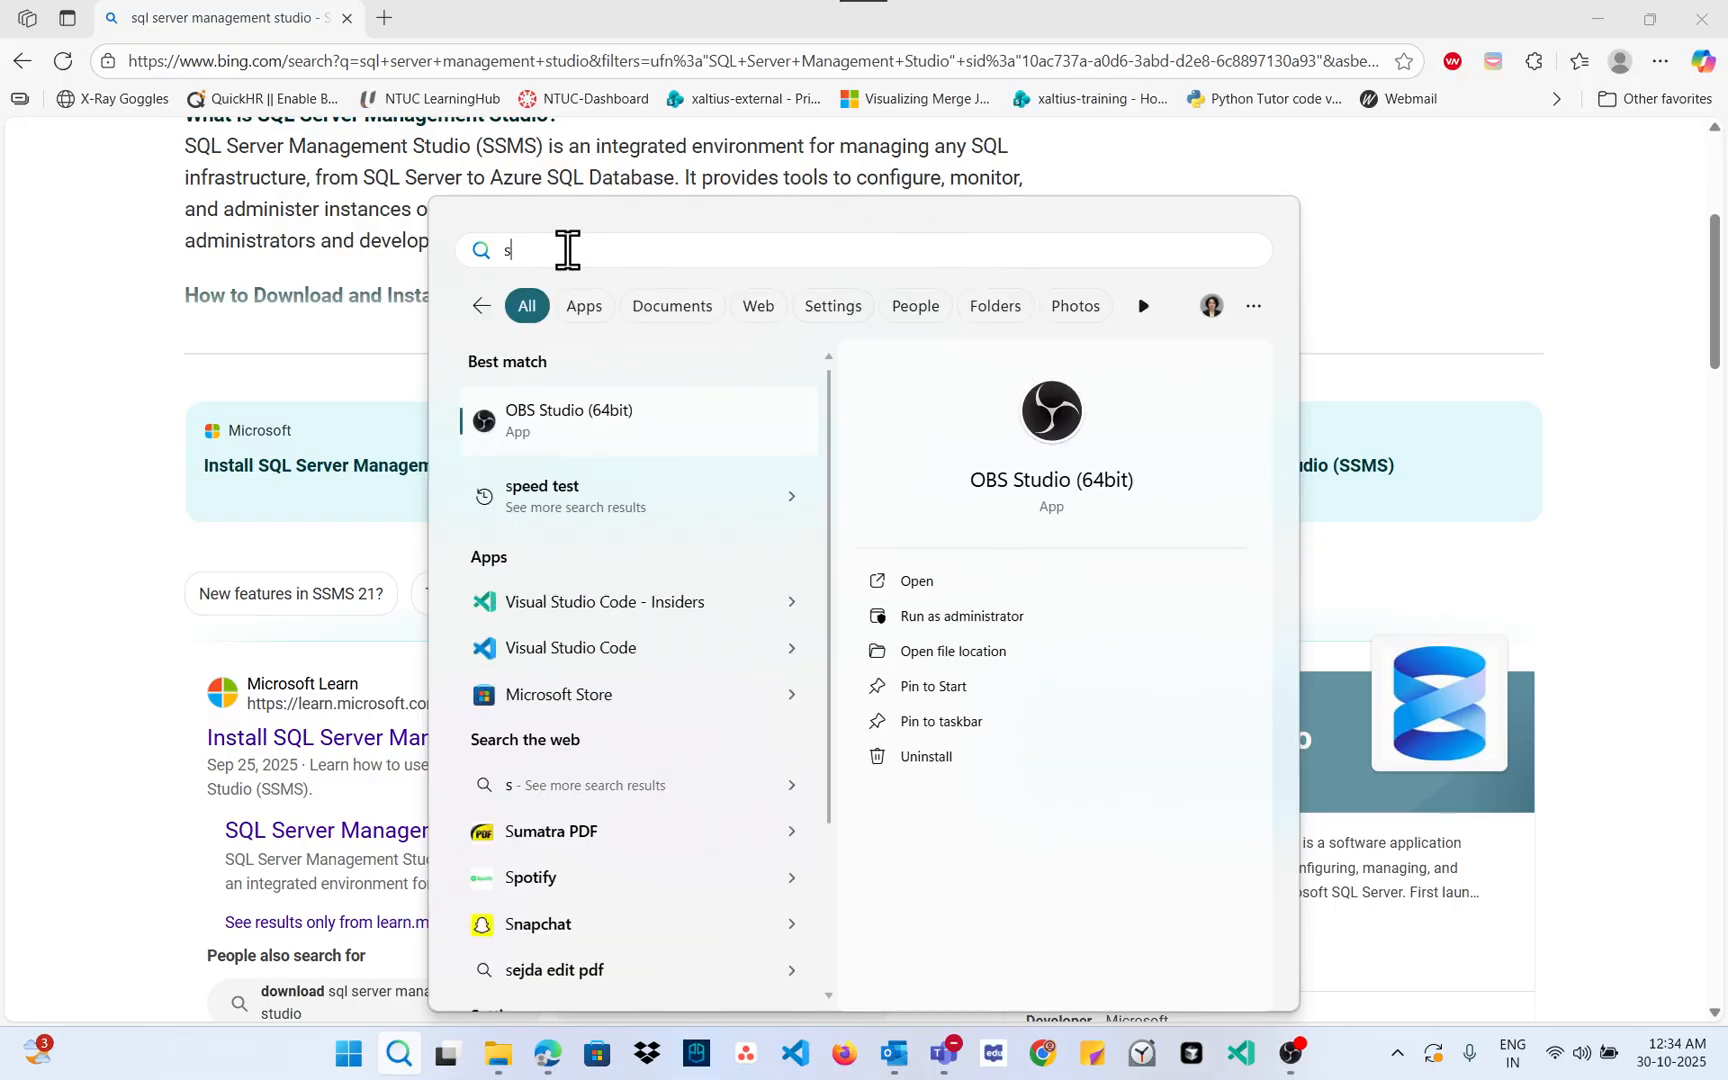
pyautogui.write('sms')
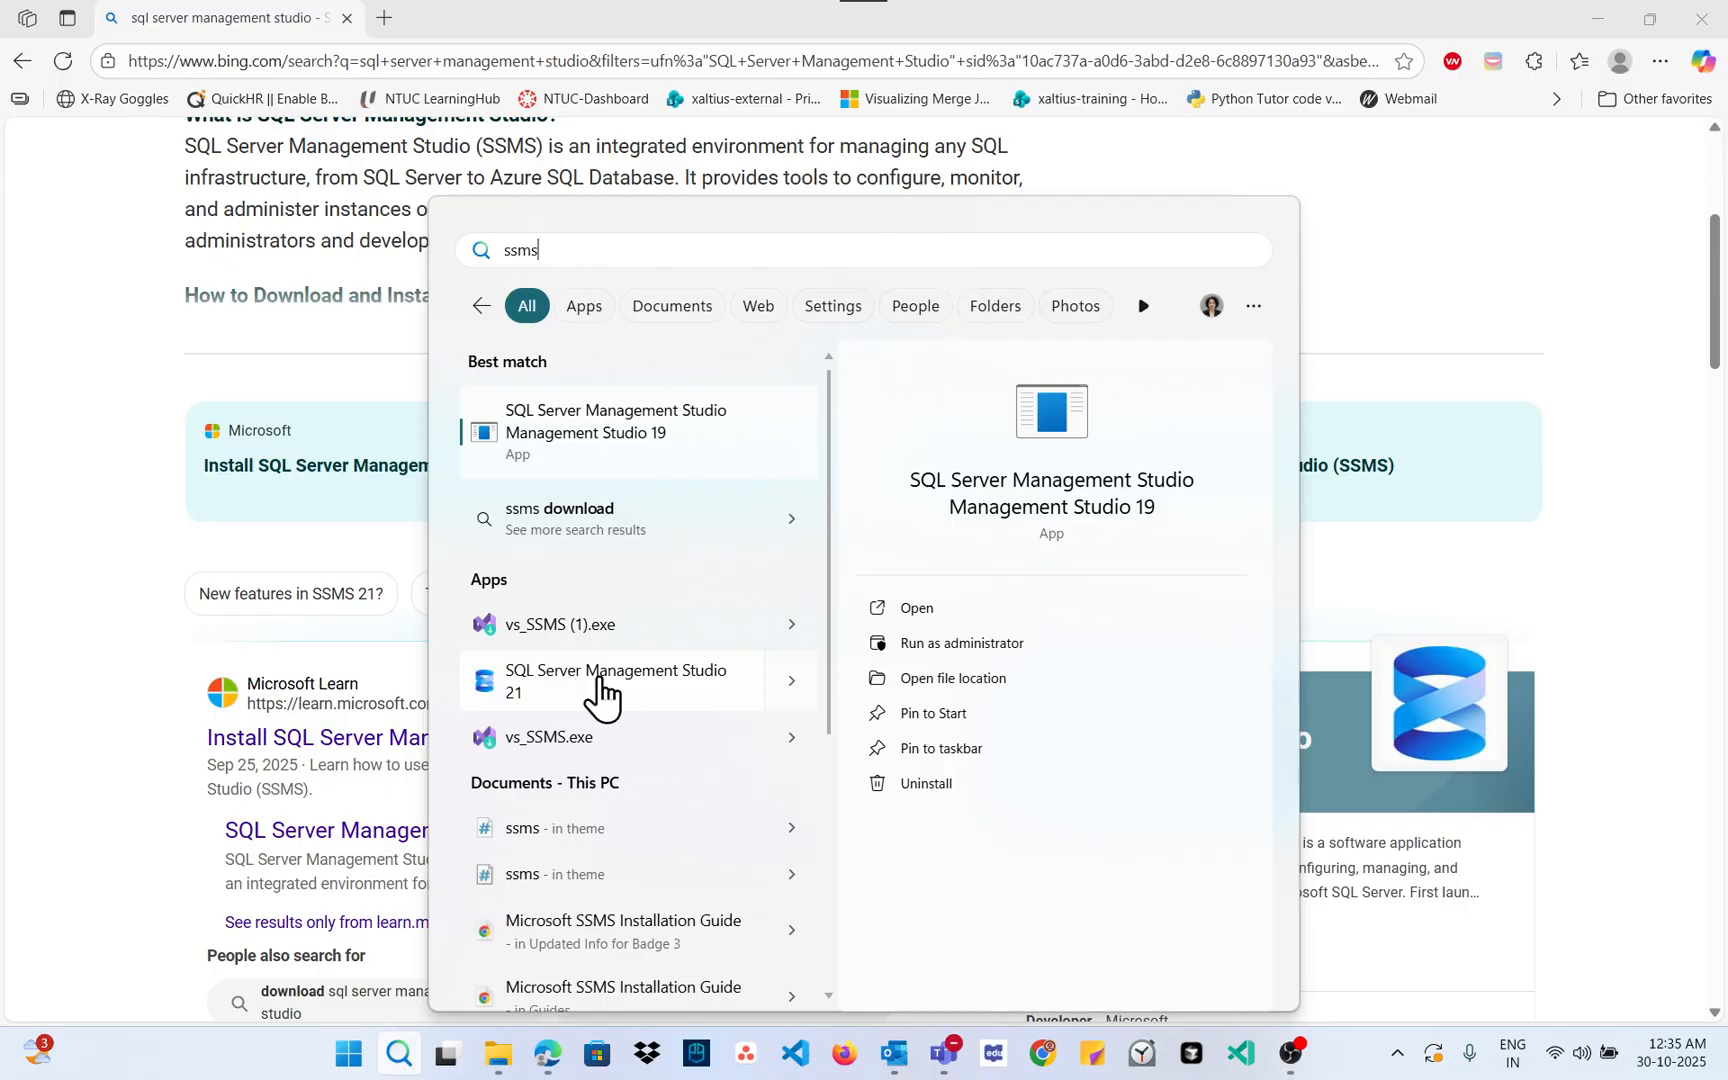
pyautogui.click(600, 680)
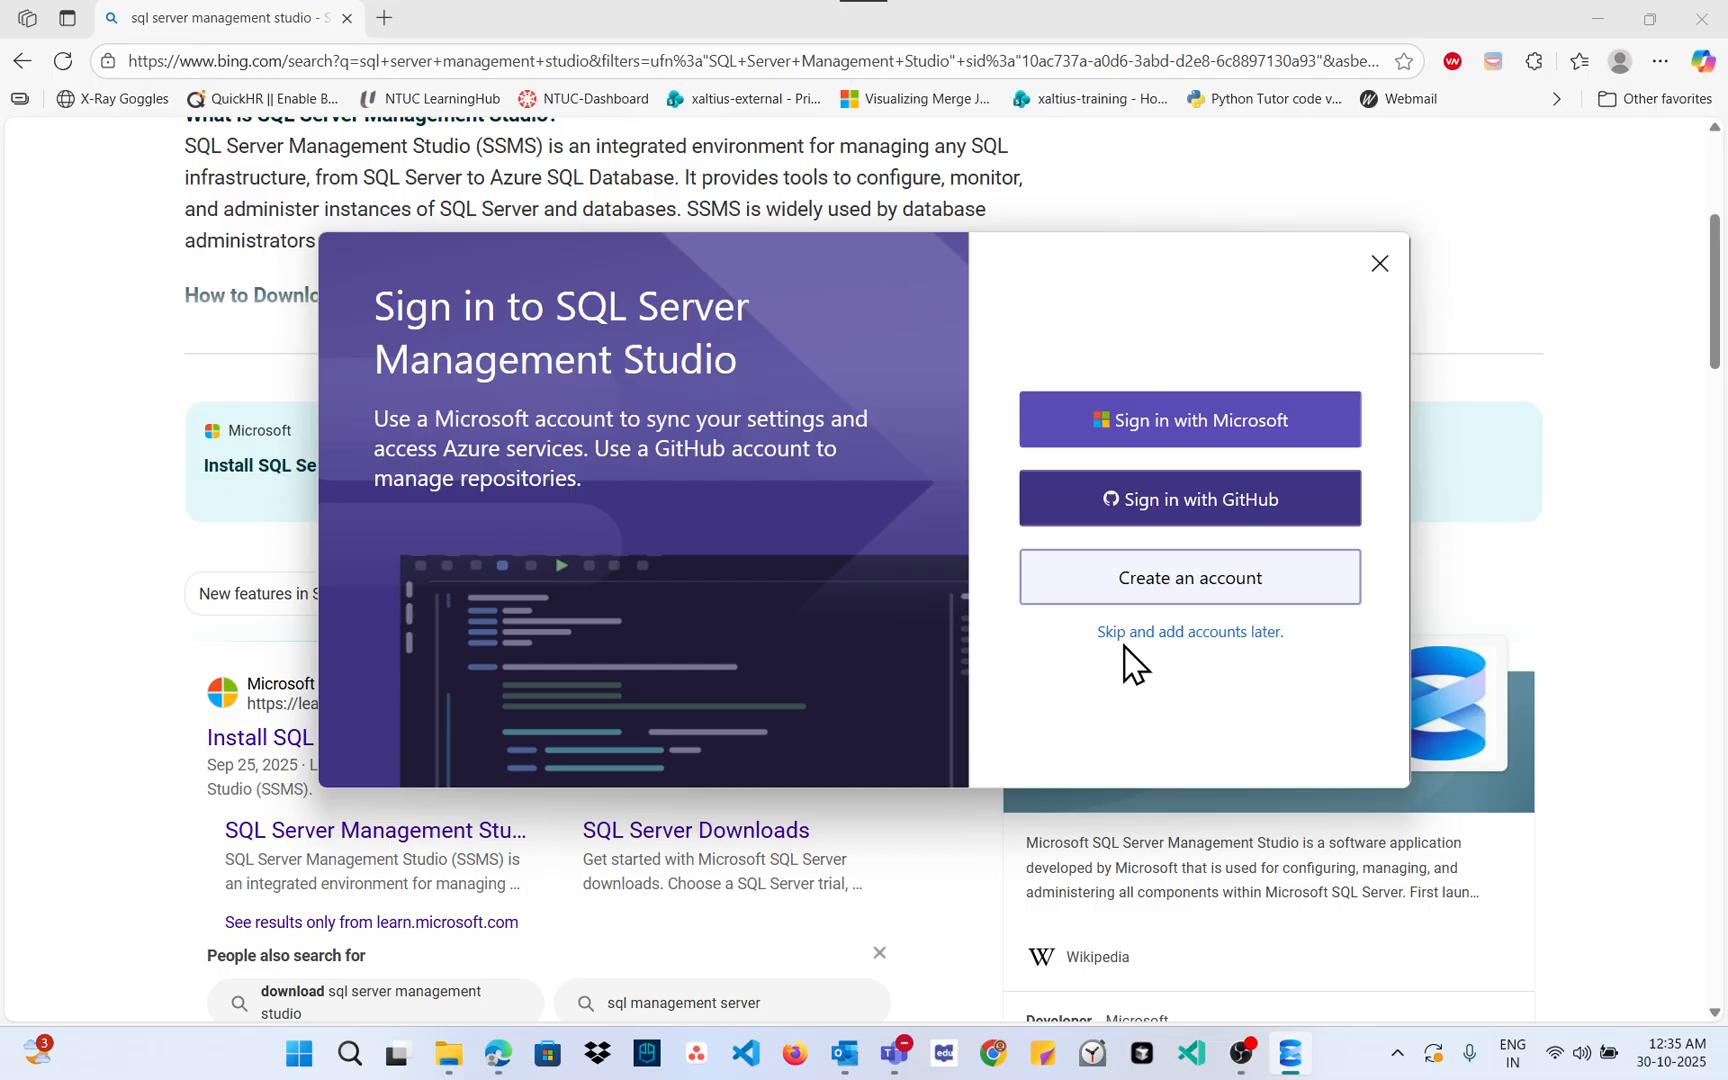
pyautogui.click(1155, 634)
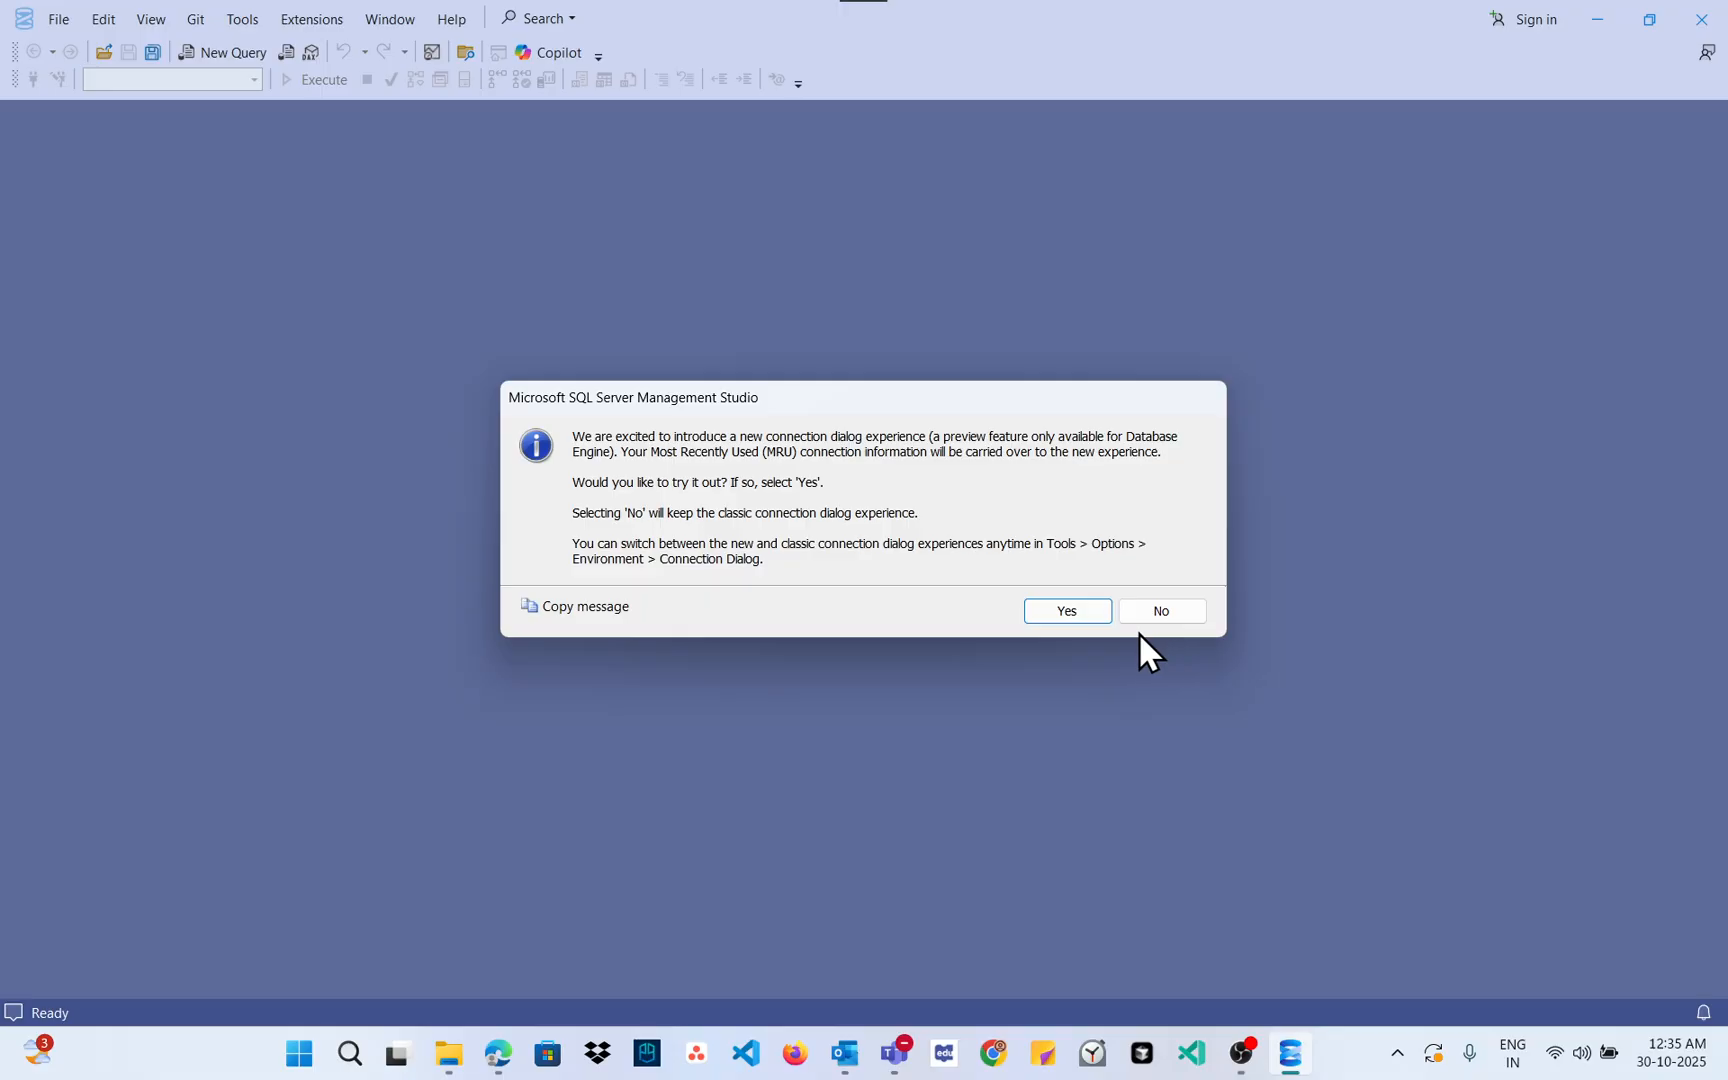
# Step: Accept the new connection dialog, connect to the local SQLEXPRESS server with Windows Authentication, and expand its System Databases
pyautogui.click(1078, 614)
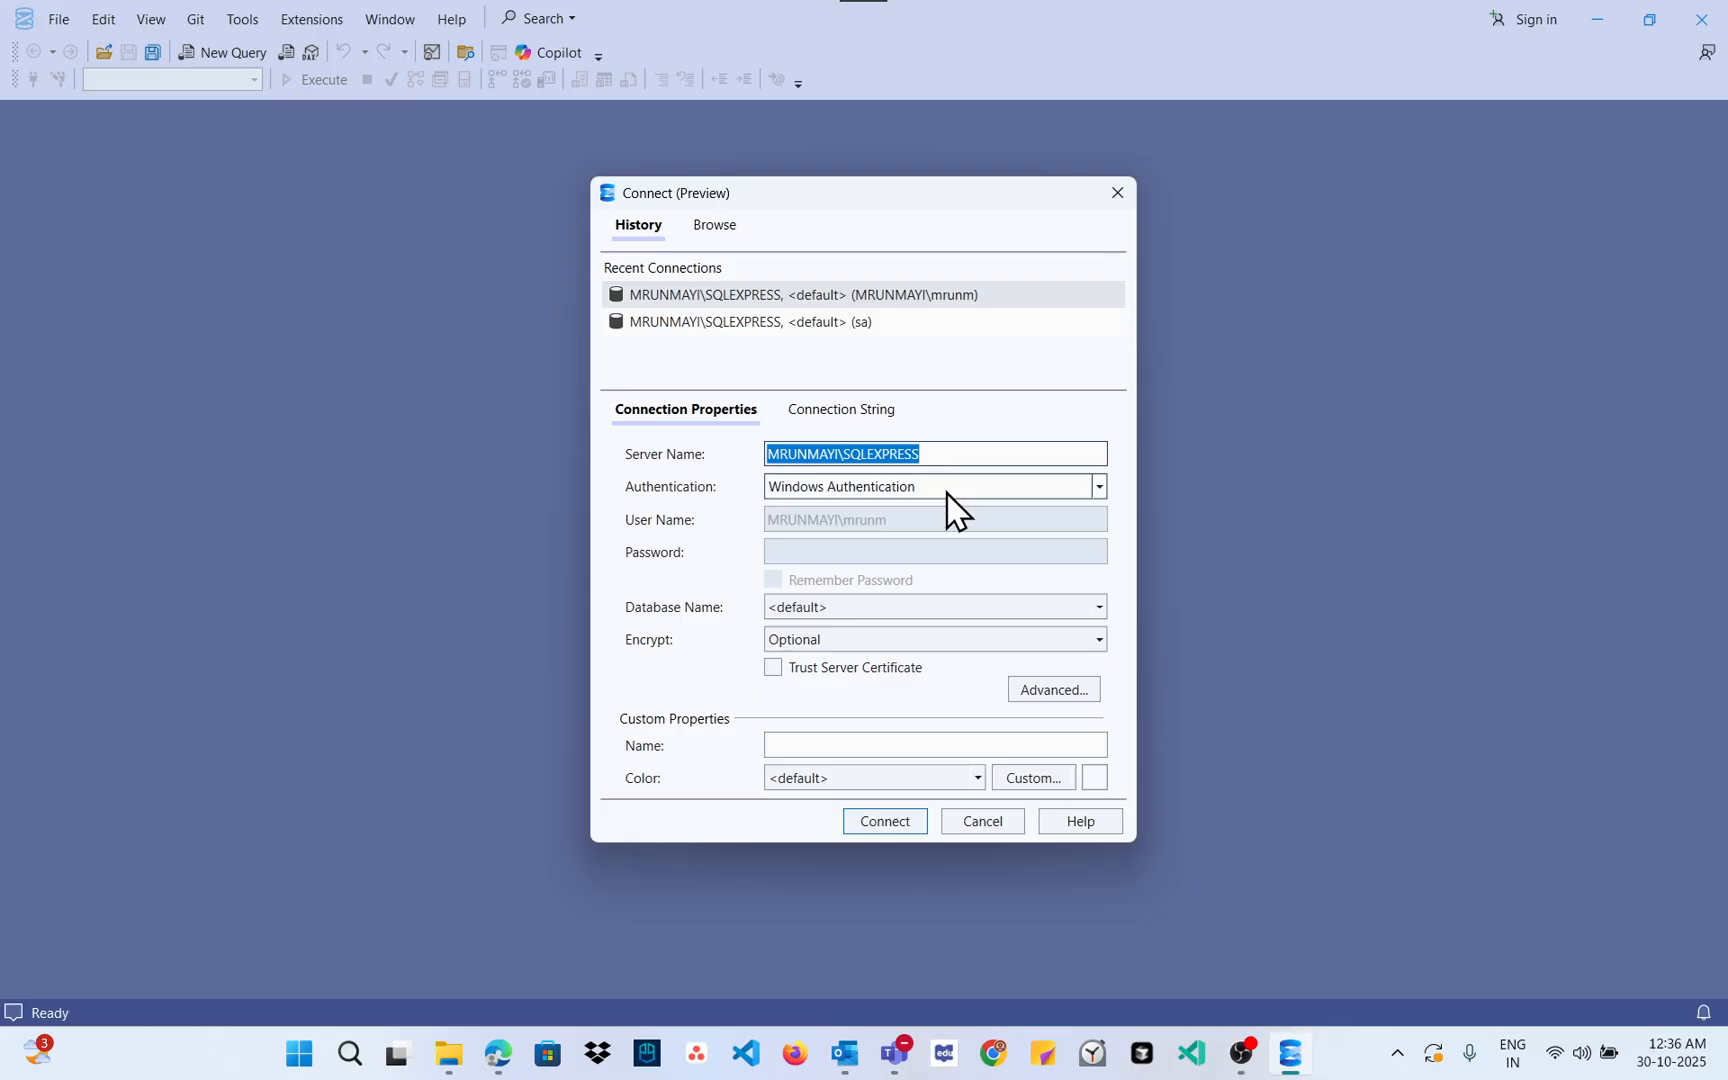
pyautogui.click(897, 824)
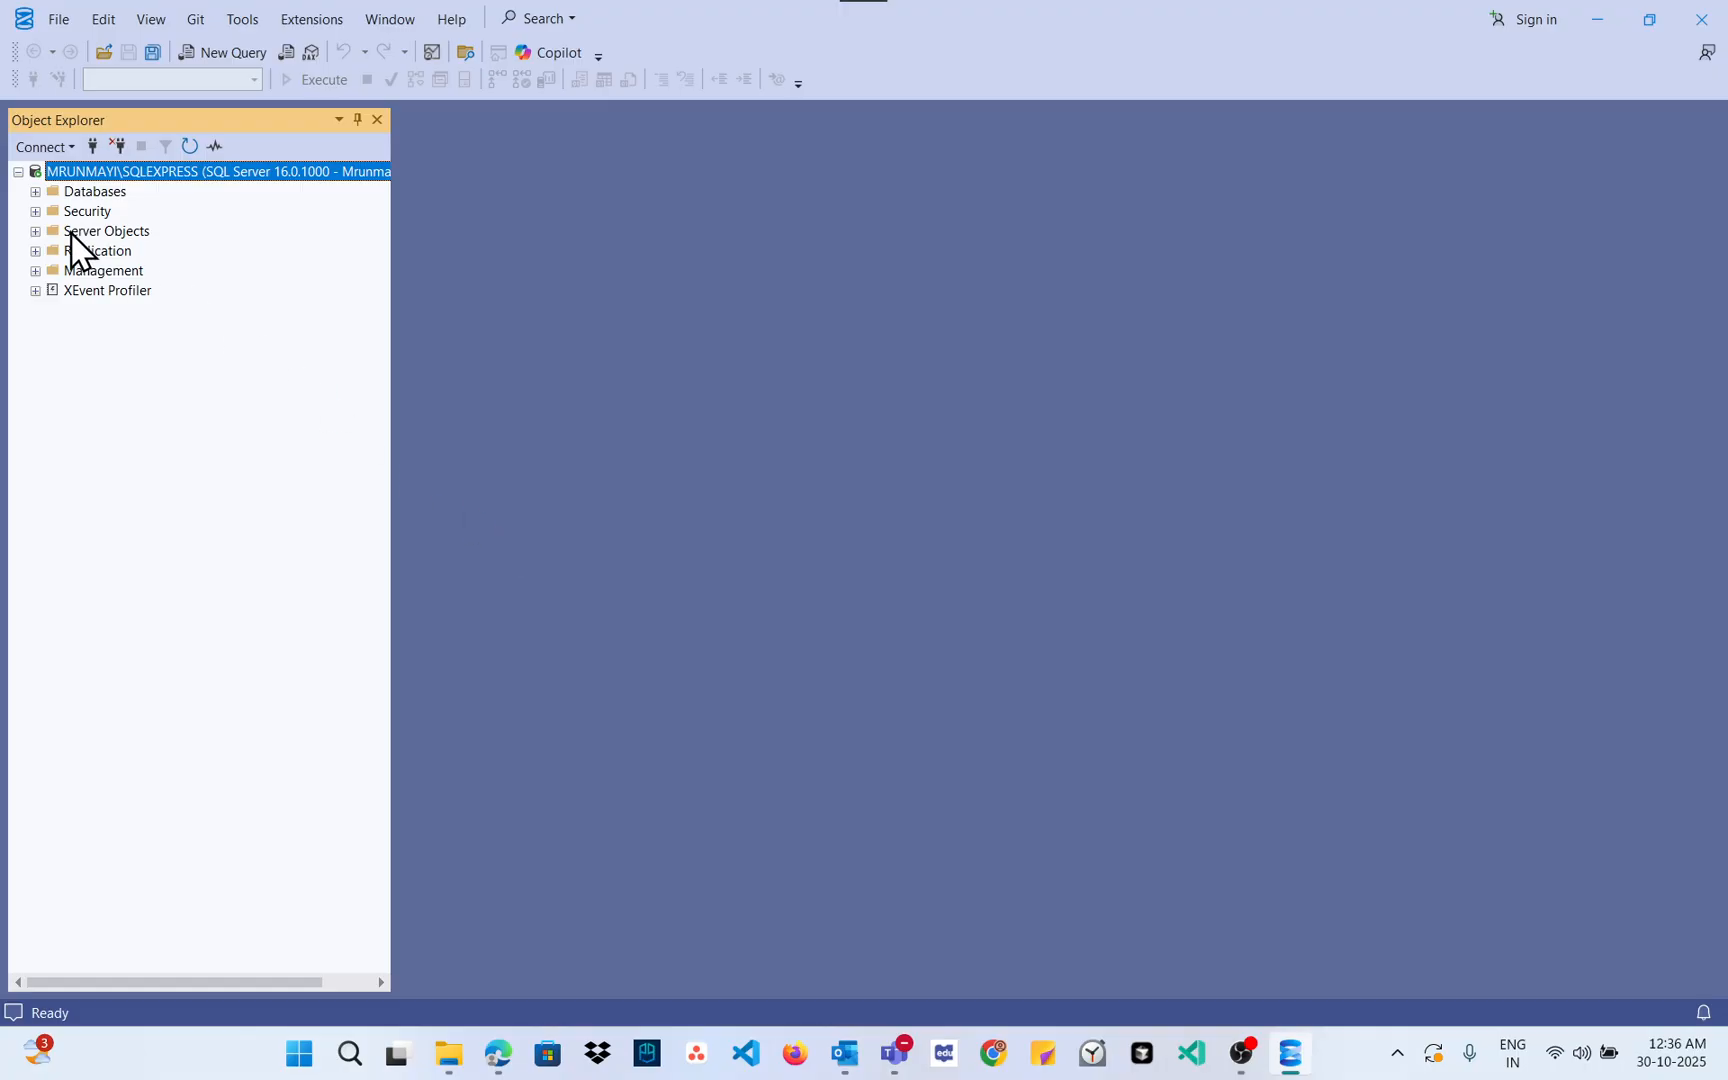
pyautogui.click(35, 192)
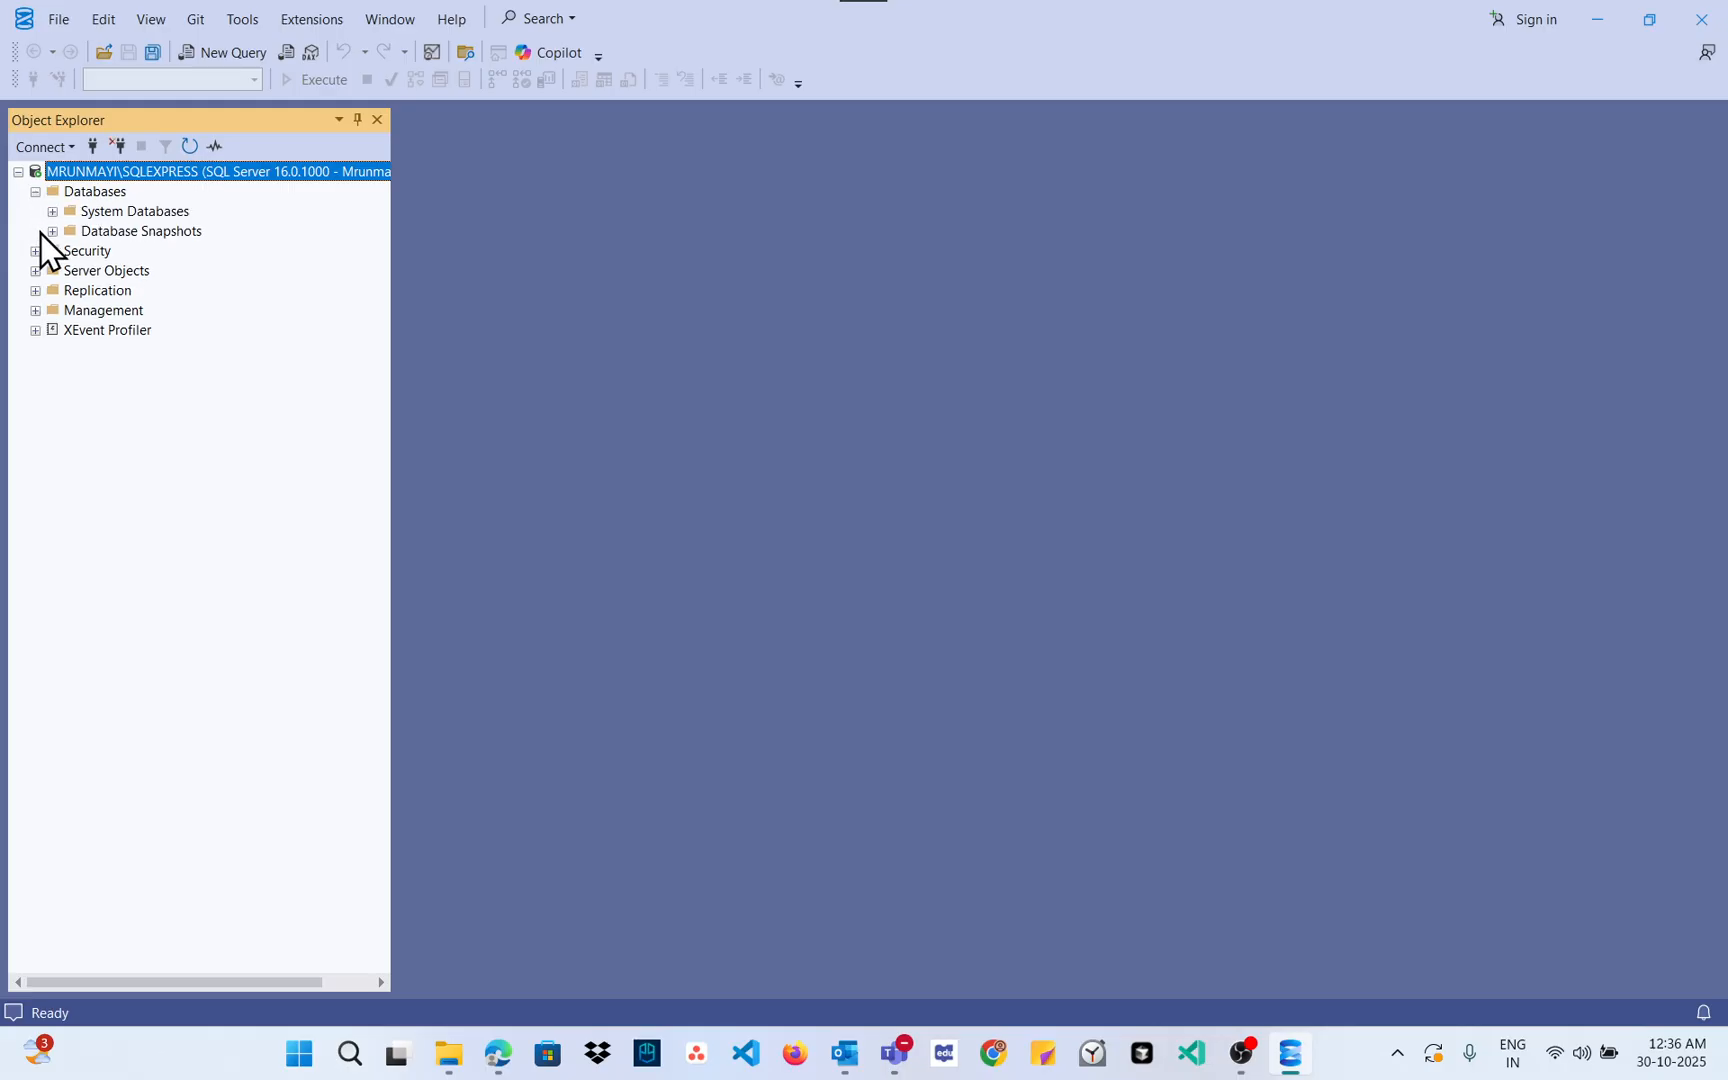
pyautogui.click(52, 212)
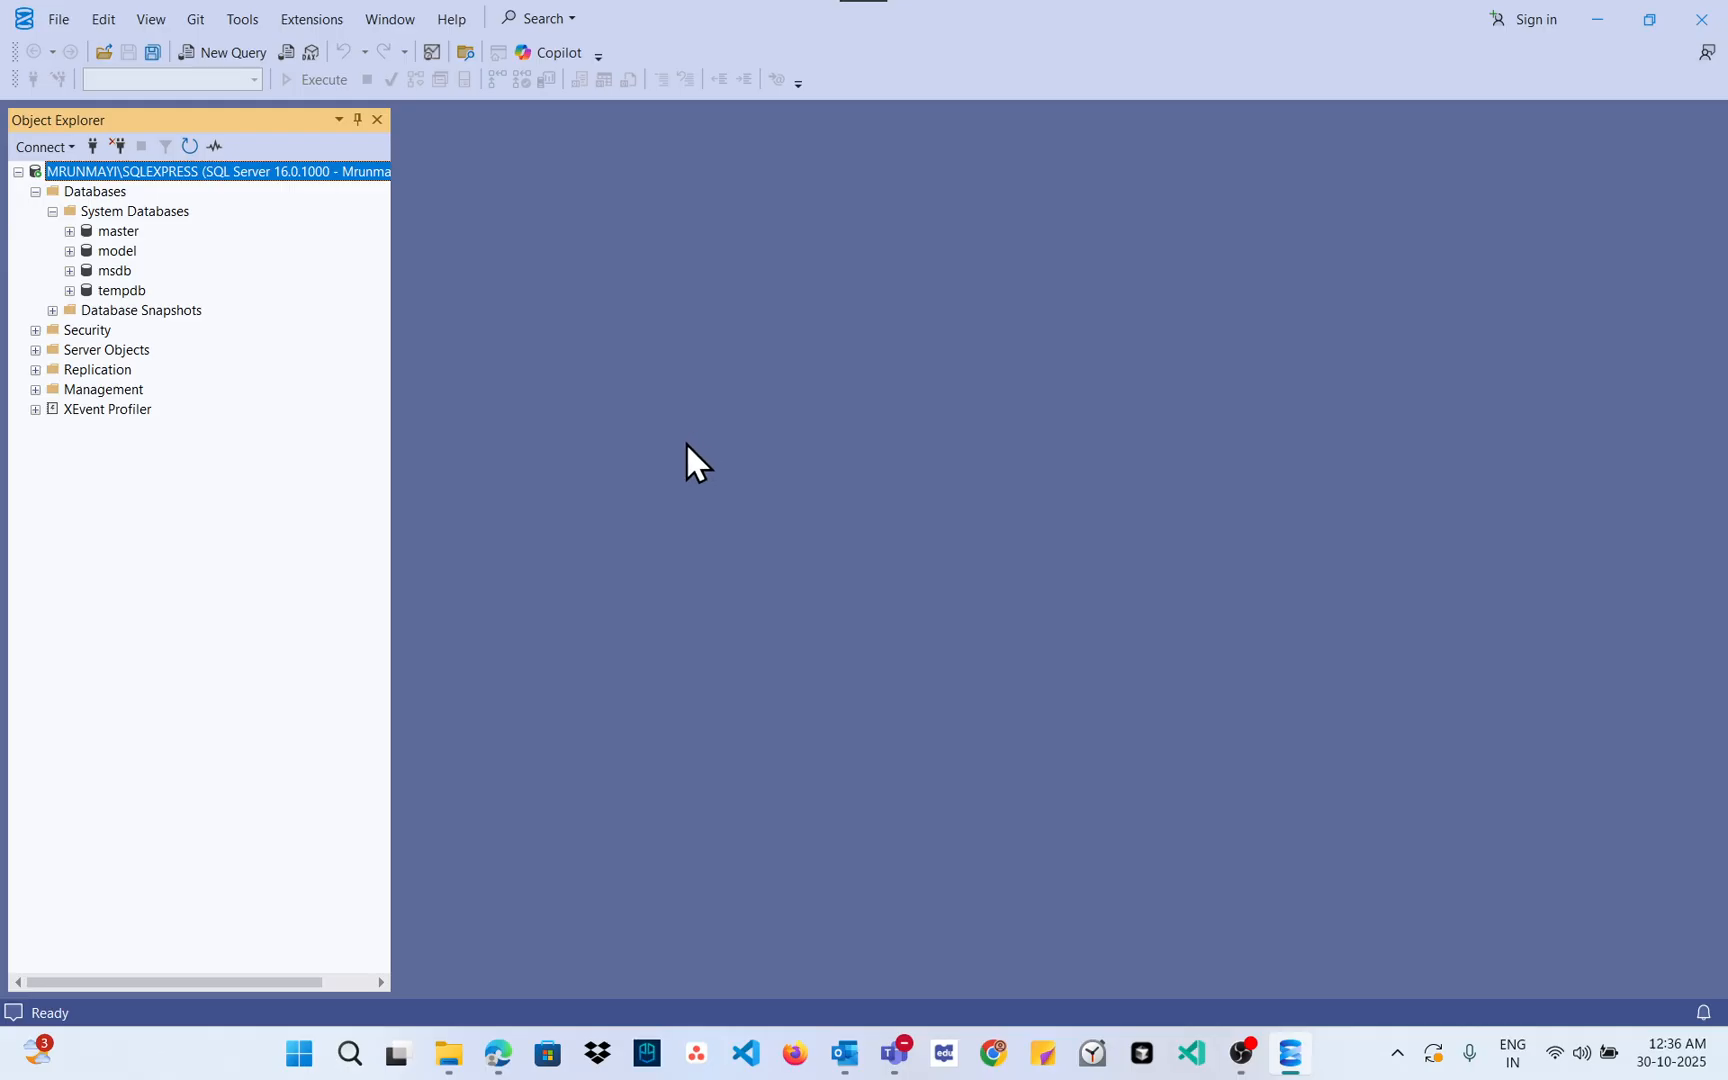
# Step: Switch to Microsoft Edge and search Bing for "adventureworks database download 2019"
pyautogui.click(497, 1052)
pyautogui.scroll(5, 527, 207)
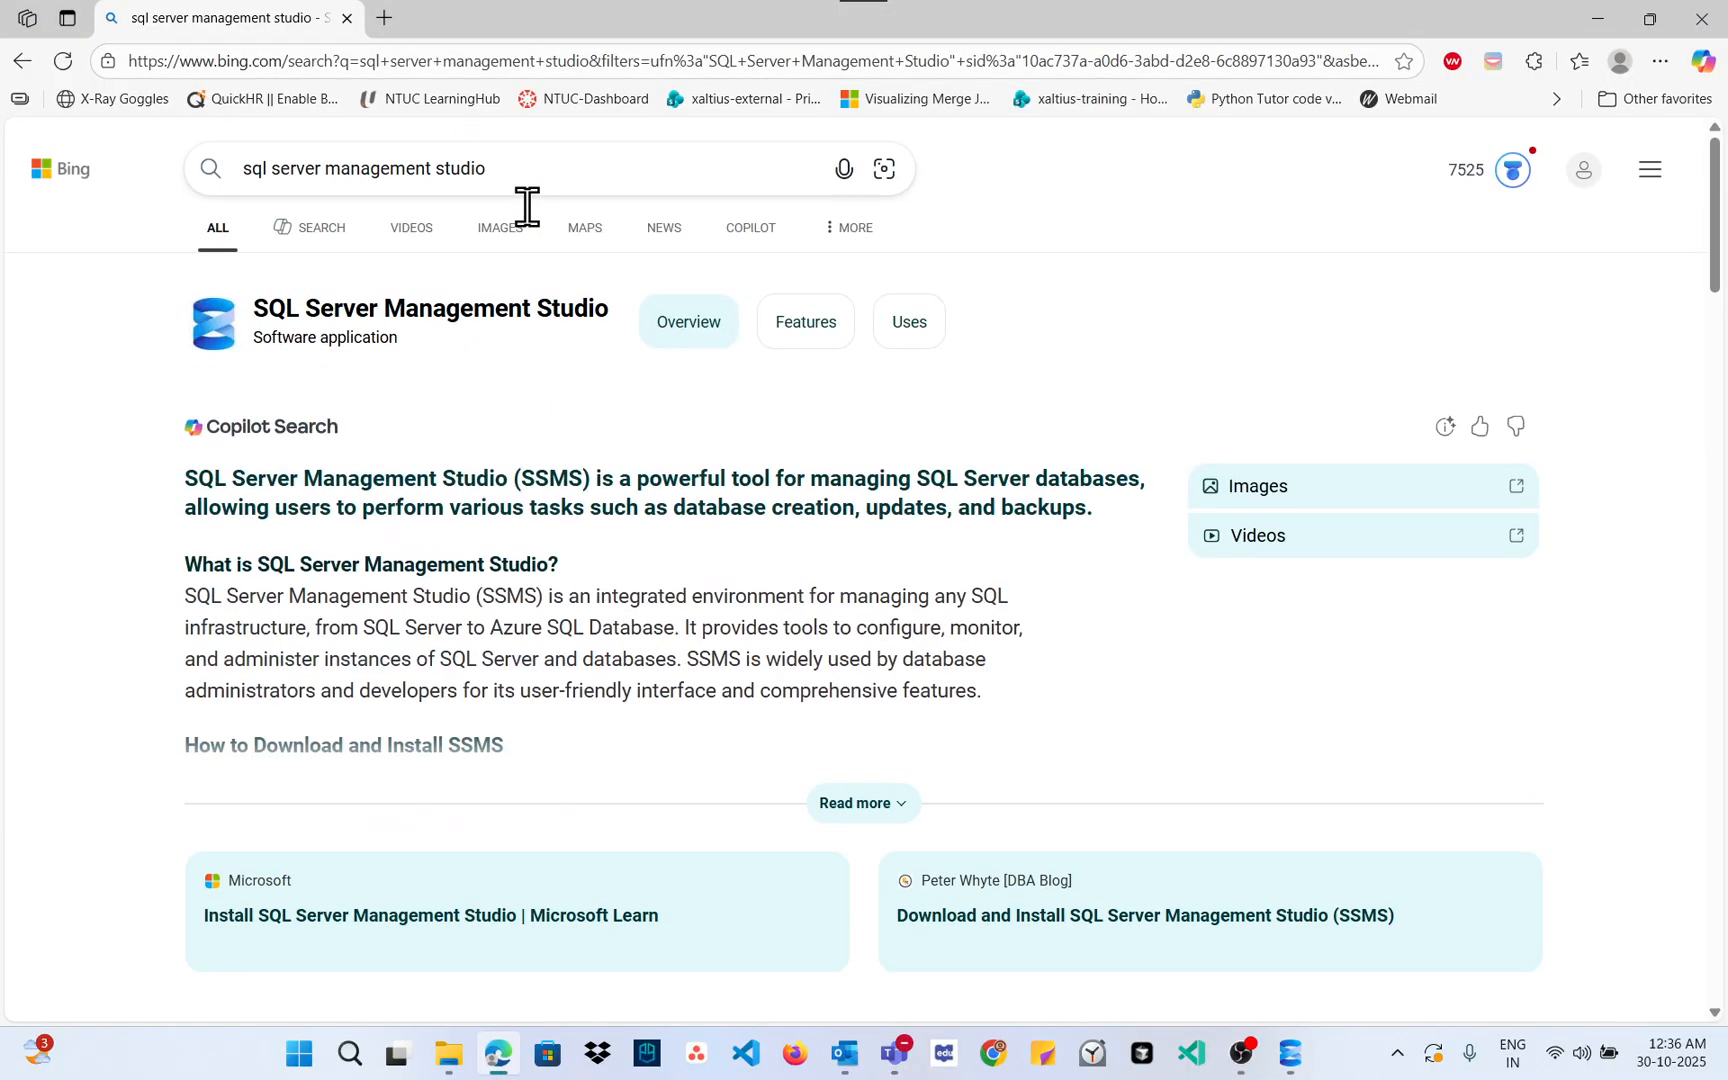
pyautogui.moveTo(509, 170); pyautogui.dragTo(231, 166)
pyautogui.write('advem')
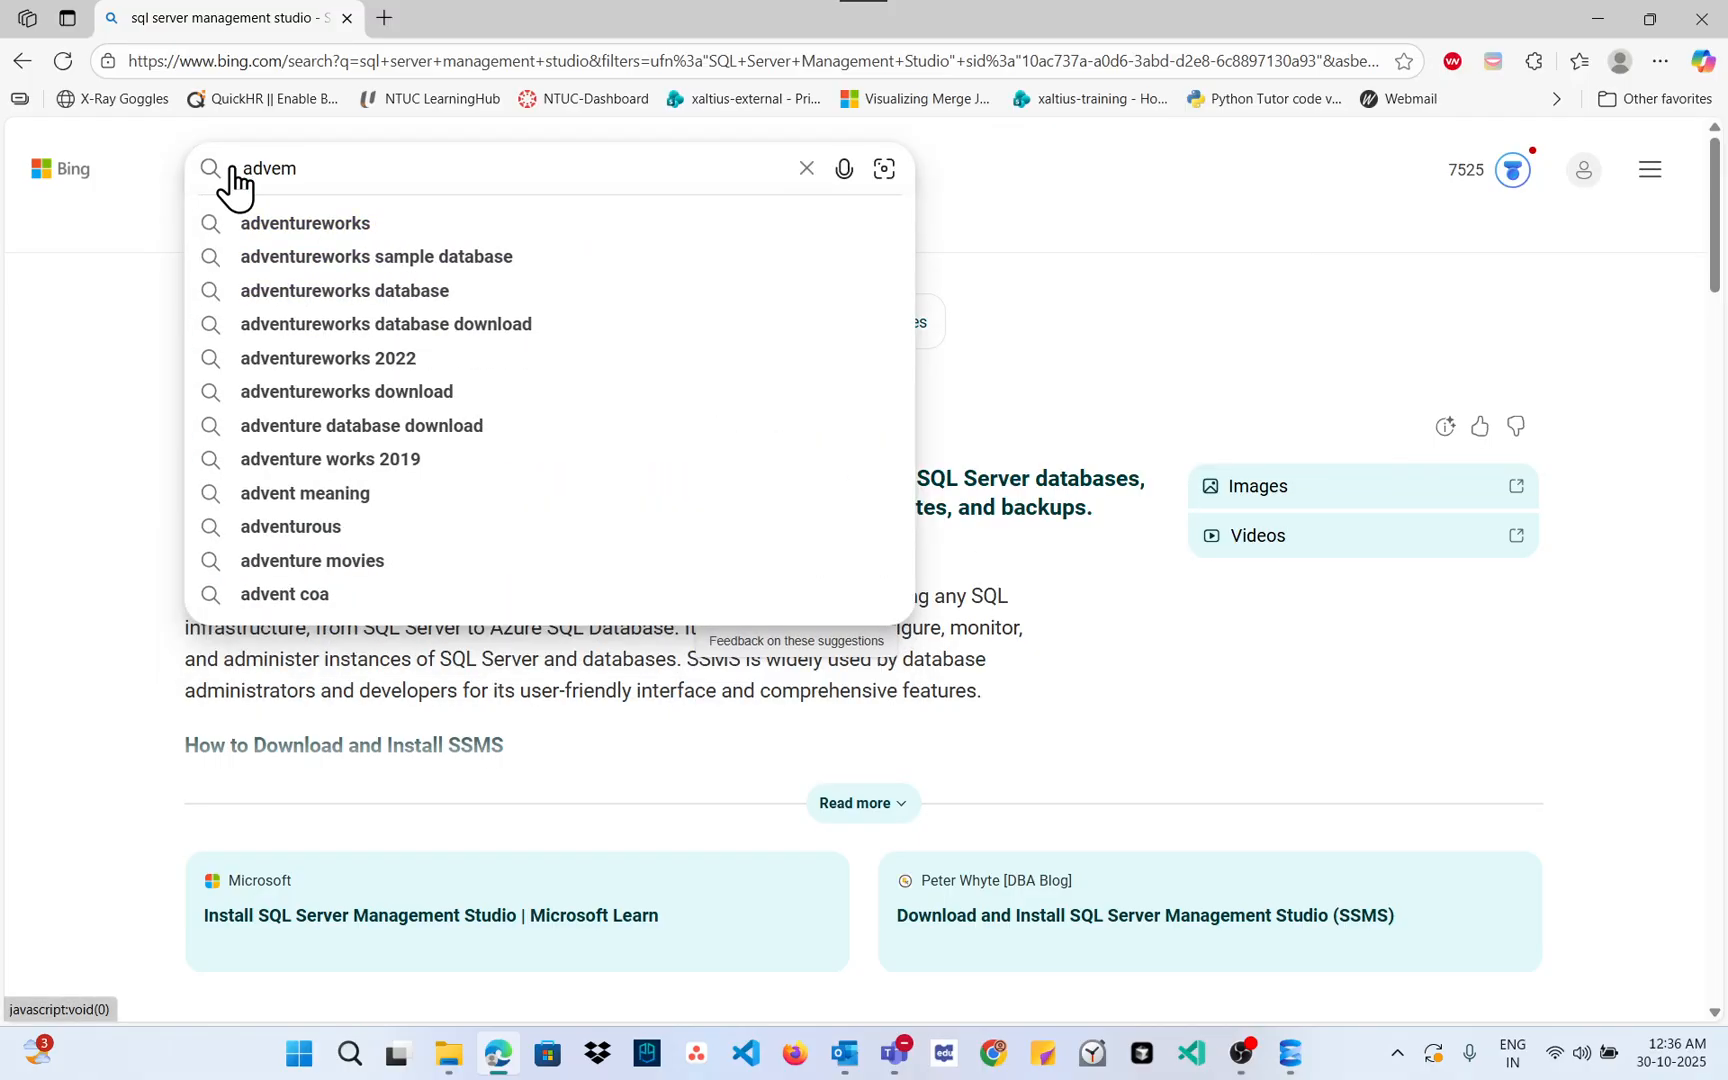
pyautogui.press('BackSpace')
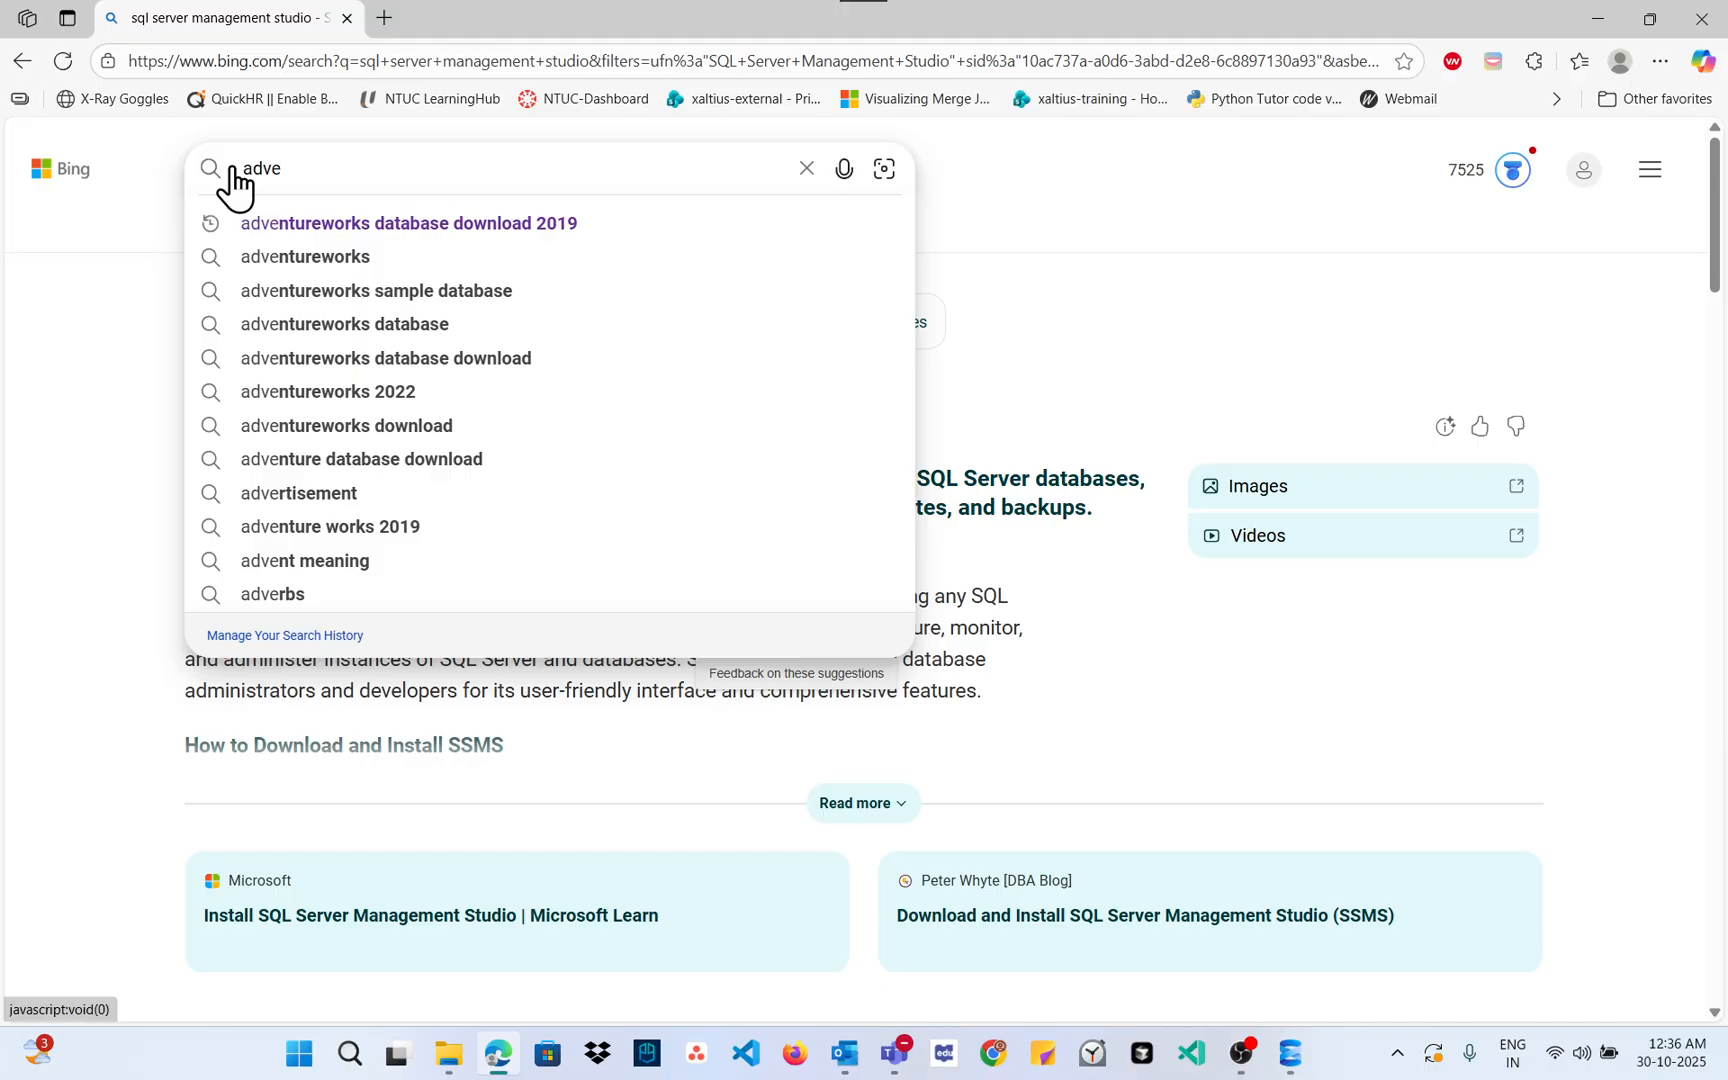
pyautogui.click(290, 240)
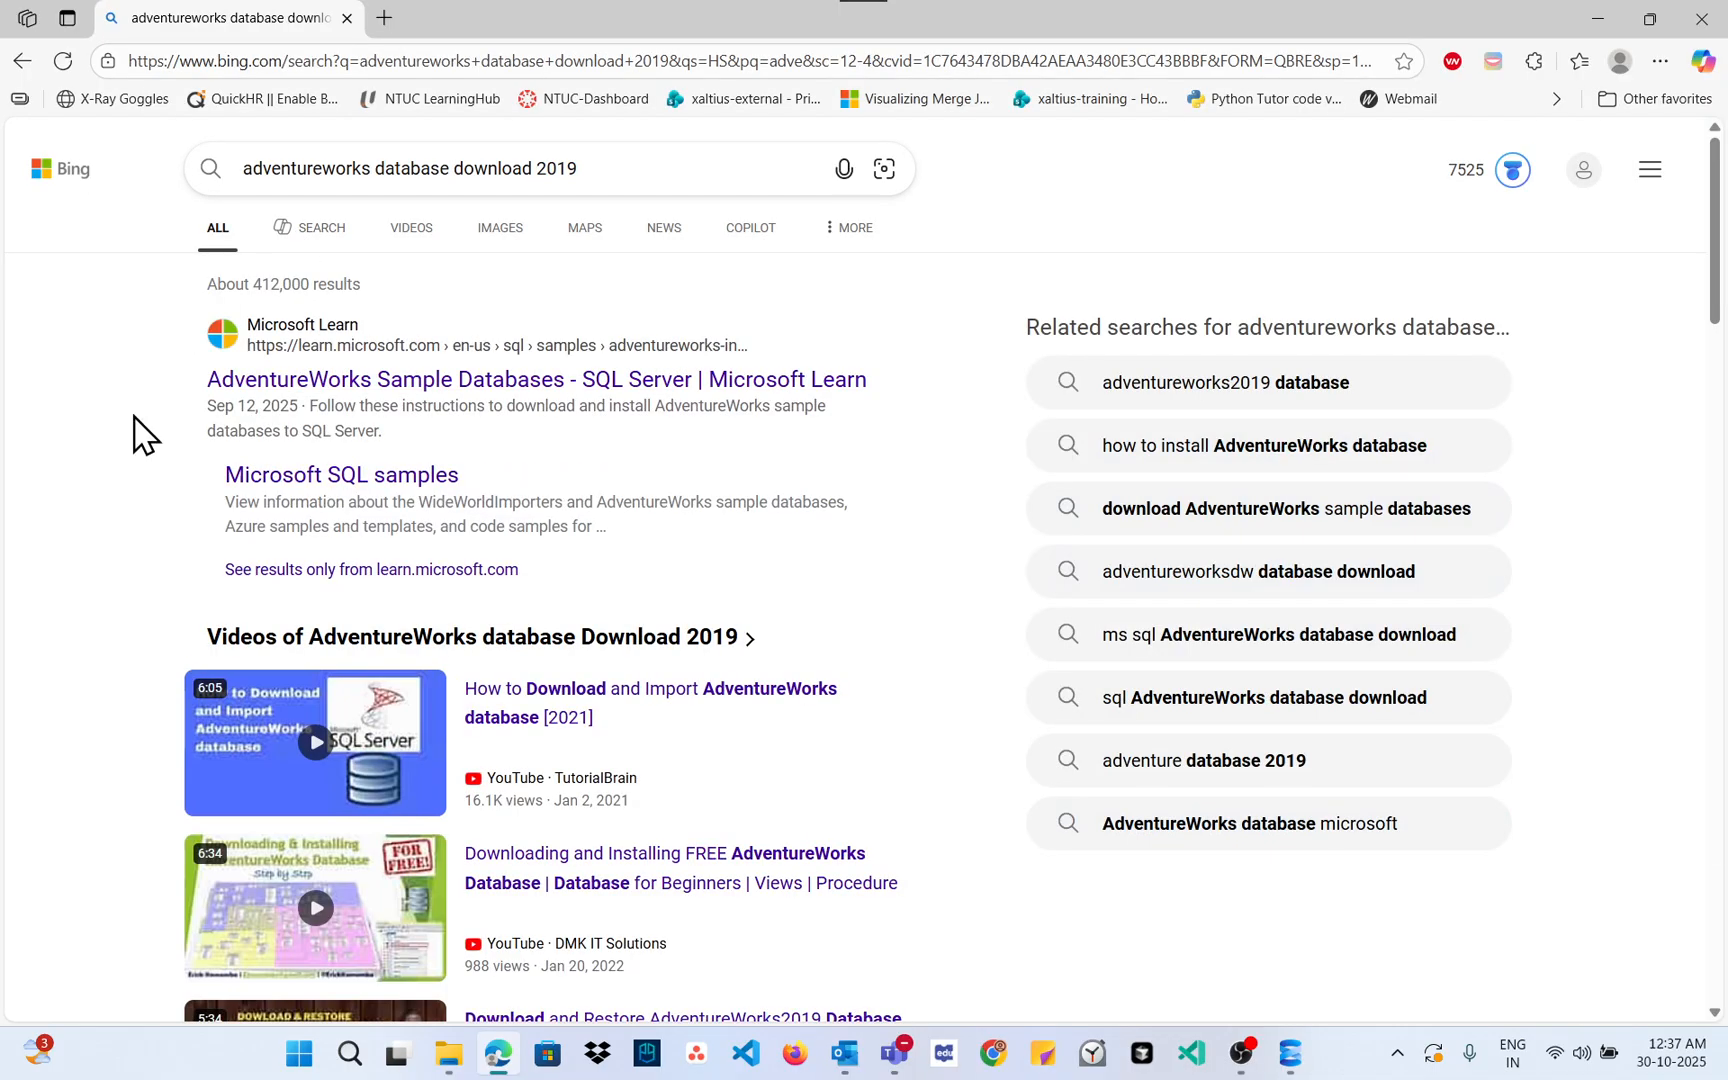
# Step: Open the Microsoft Learn article on AdventureWorks Sample Databases in a new tab, and return to the search results
pyautogui.middleClick(343, 400)
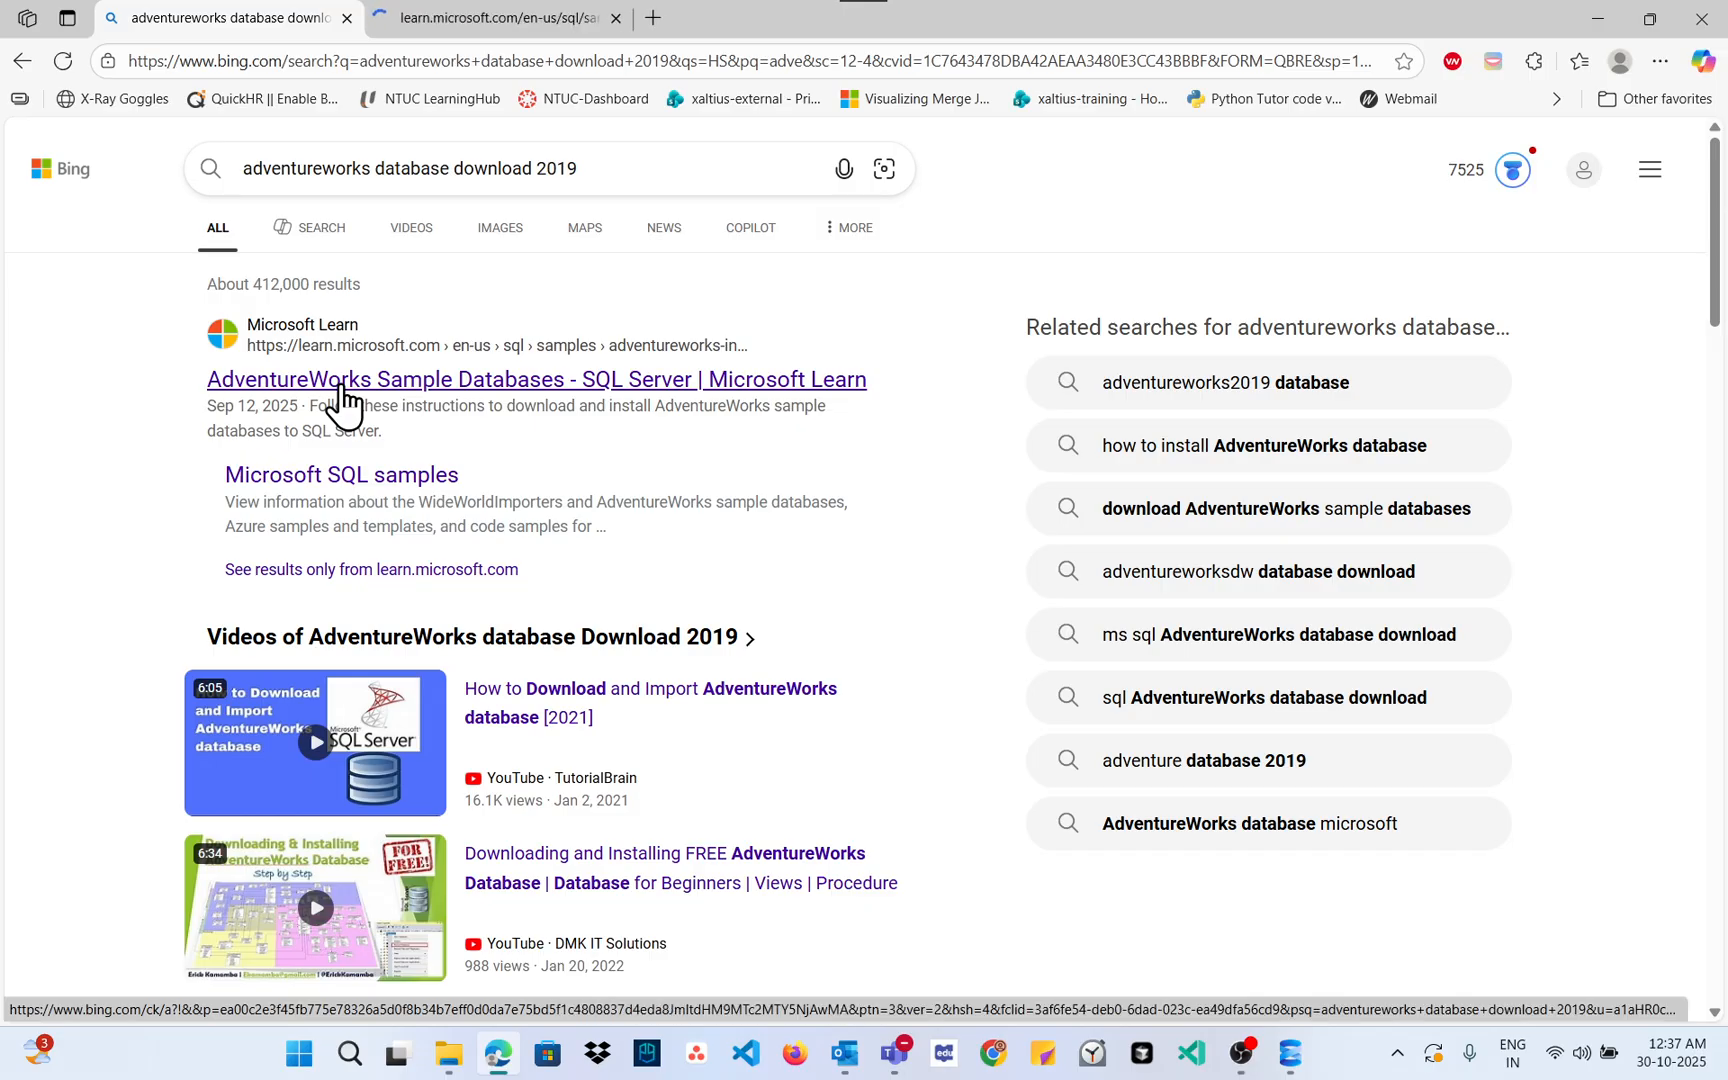
pyautogui.click(434, 28)
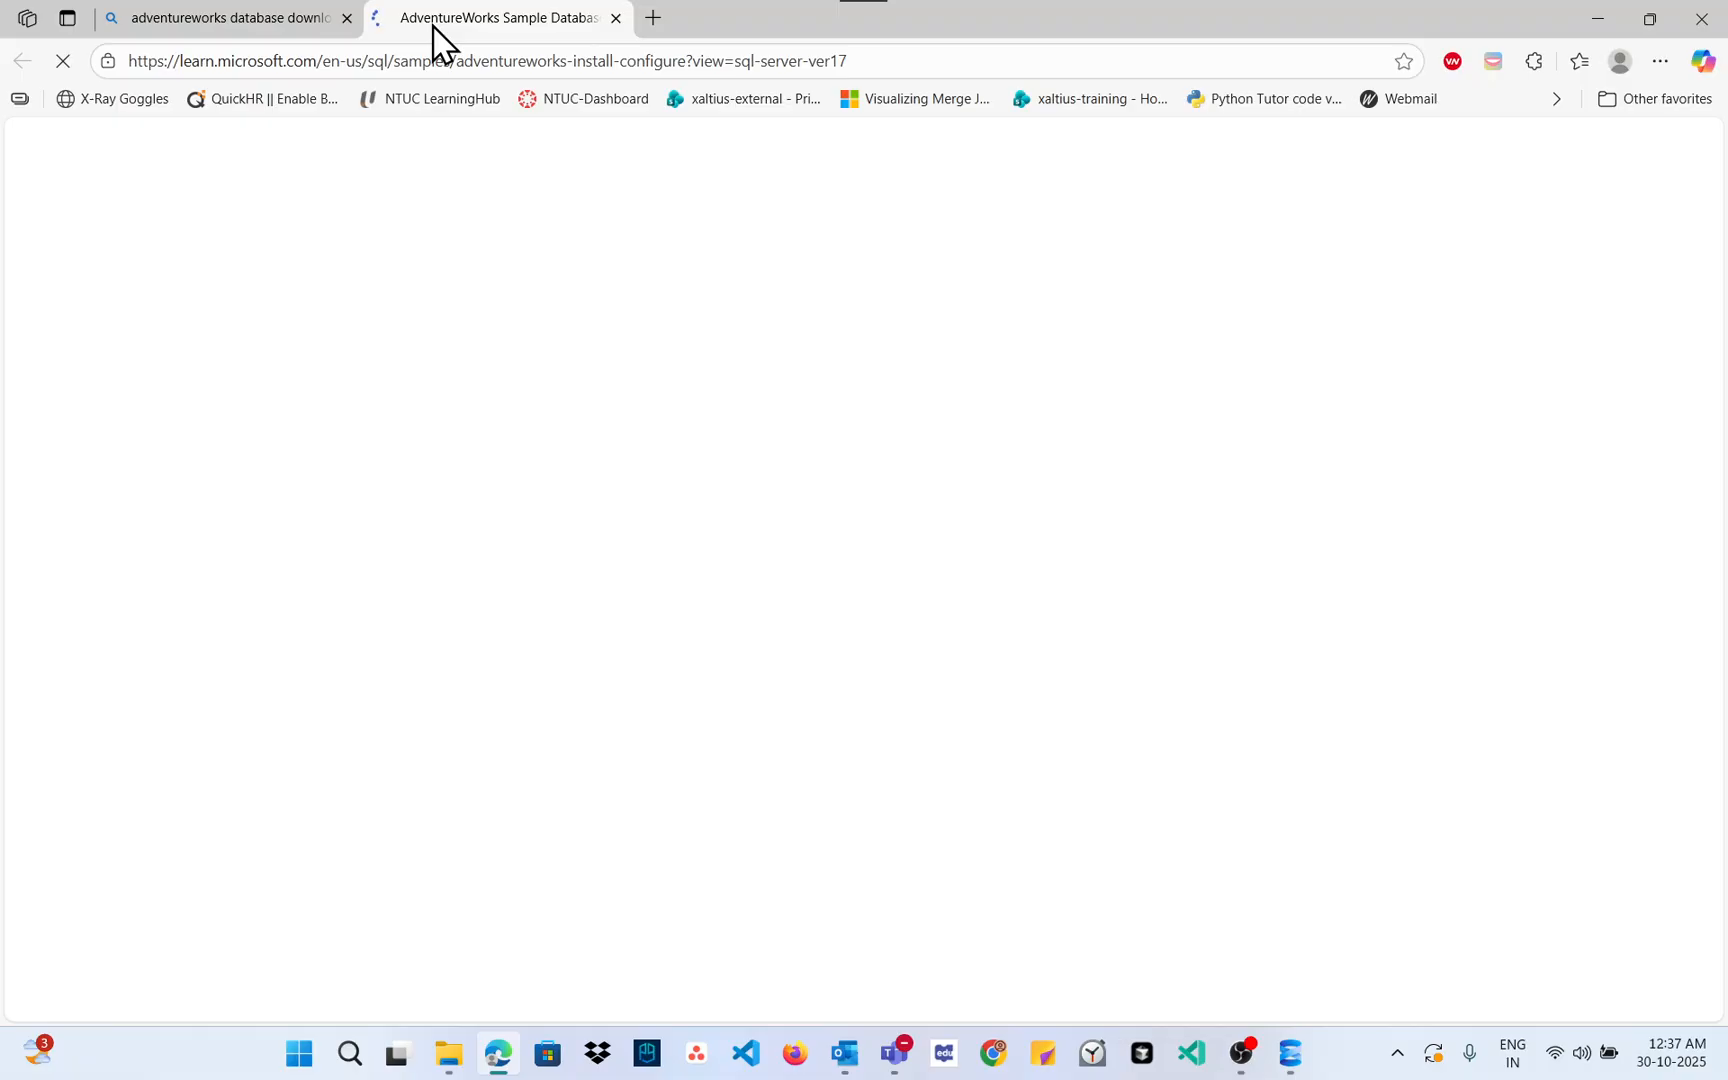
pyautogui.click(282, 28)
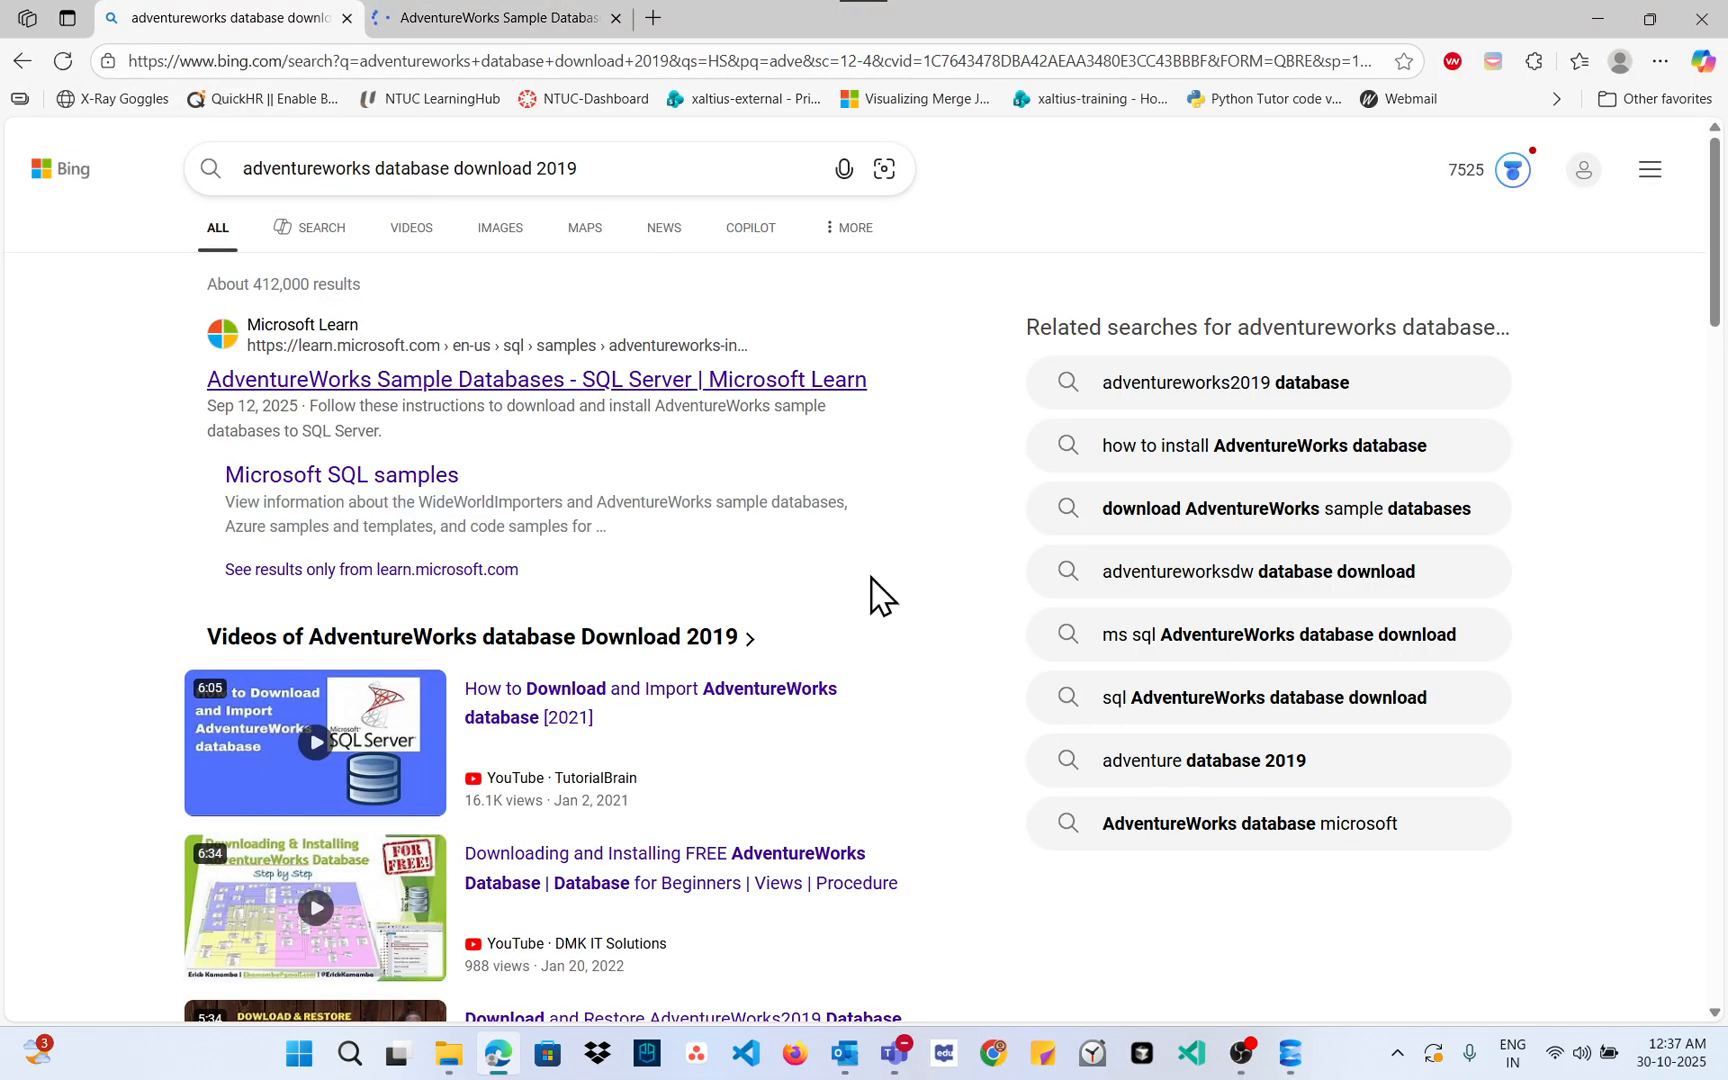
# Step: Switch to File Explorer and open the Microsoft SQL Server folder under Program Files on the C: drive
pyautogui.click(451, 1068)
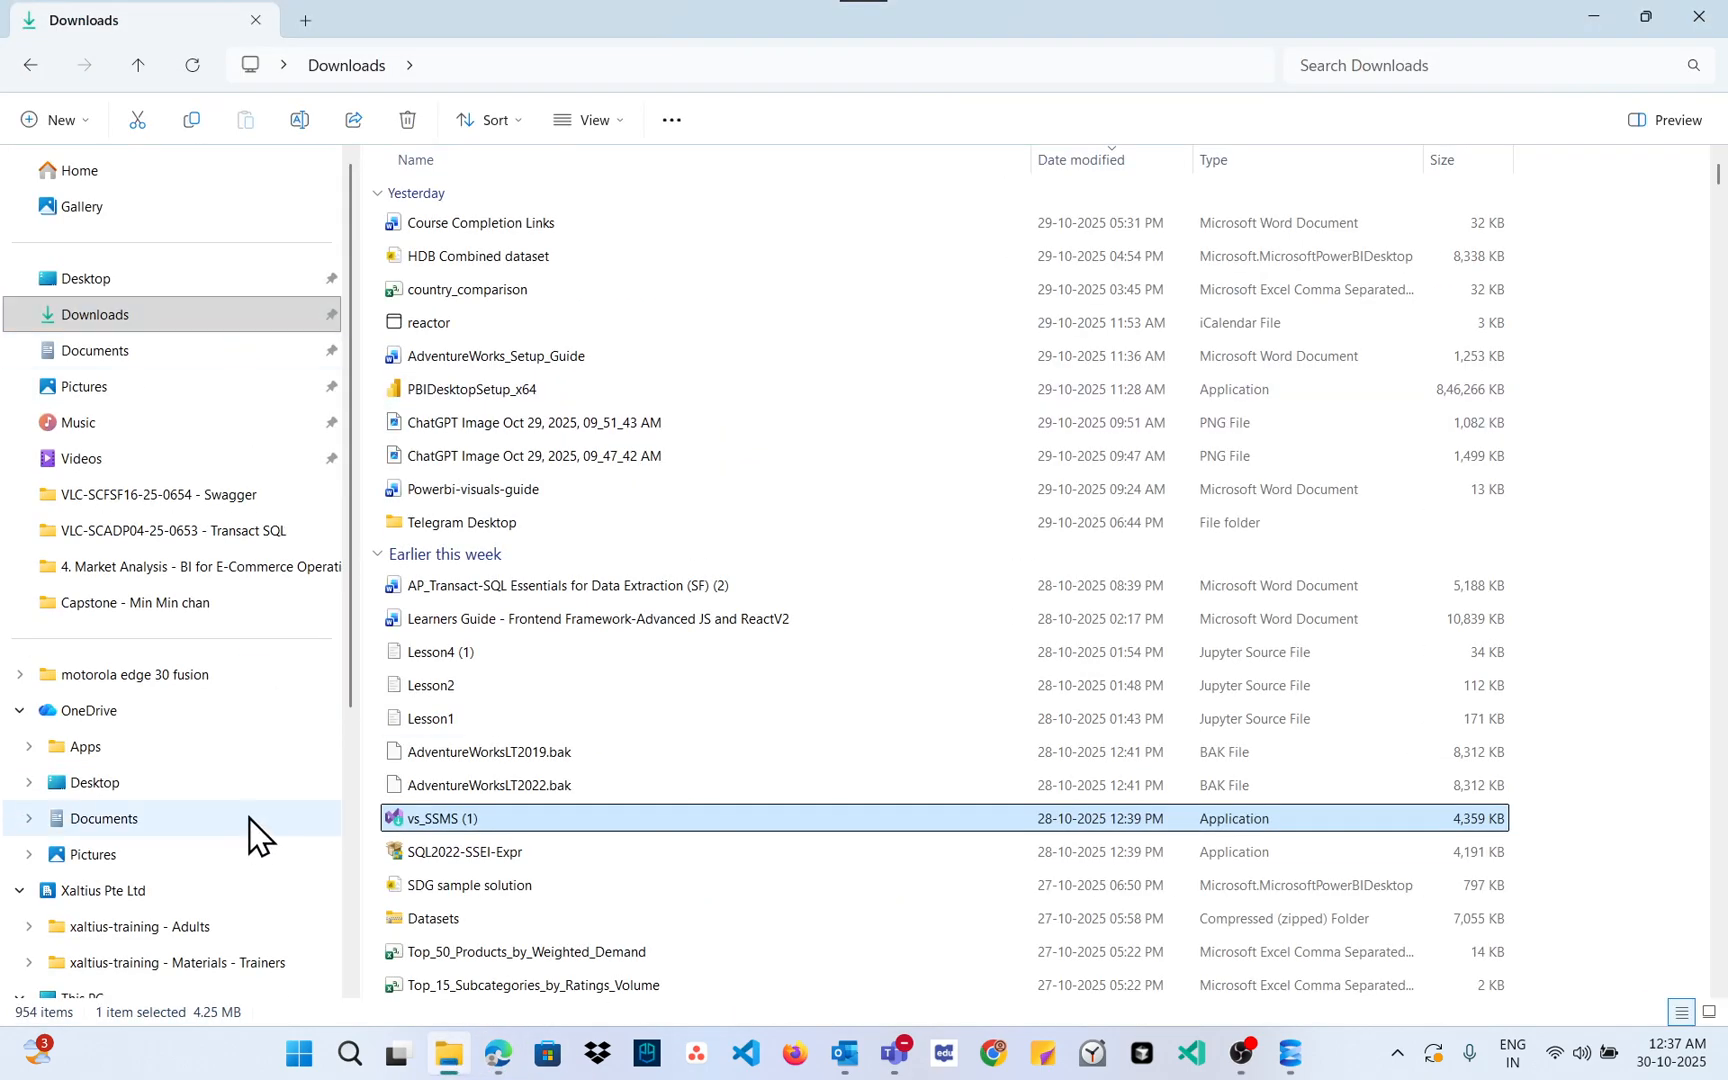
pyautogui.scroll(-3, 257, 820)
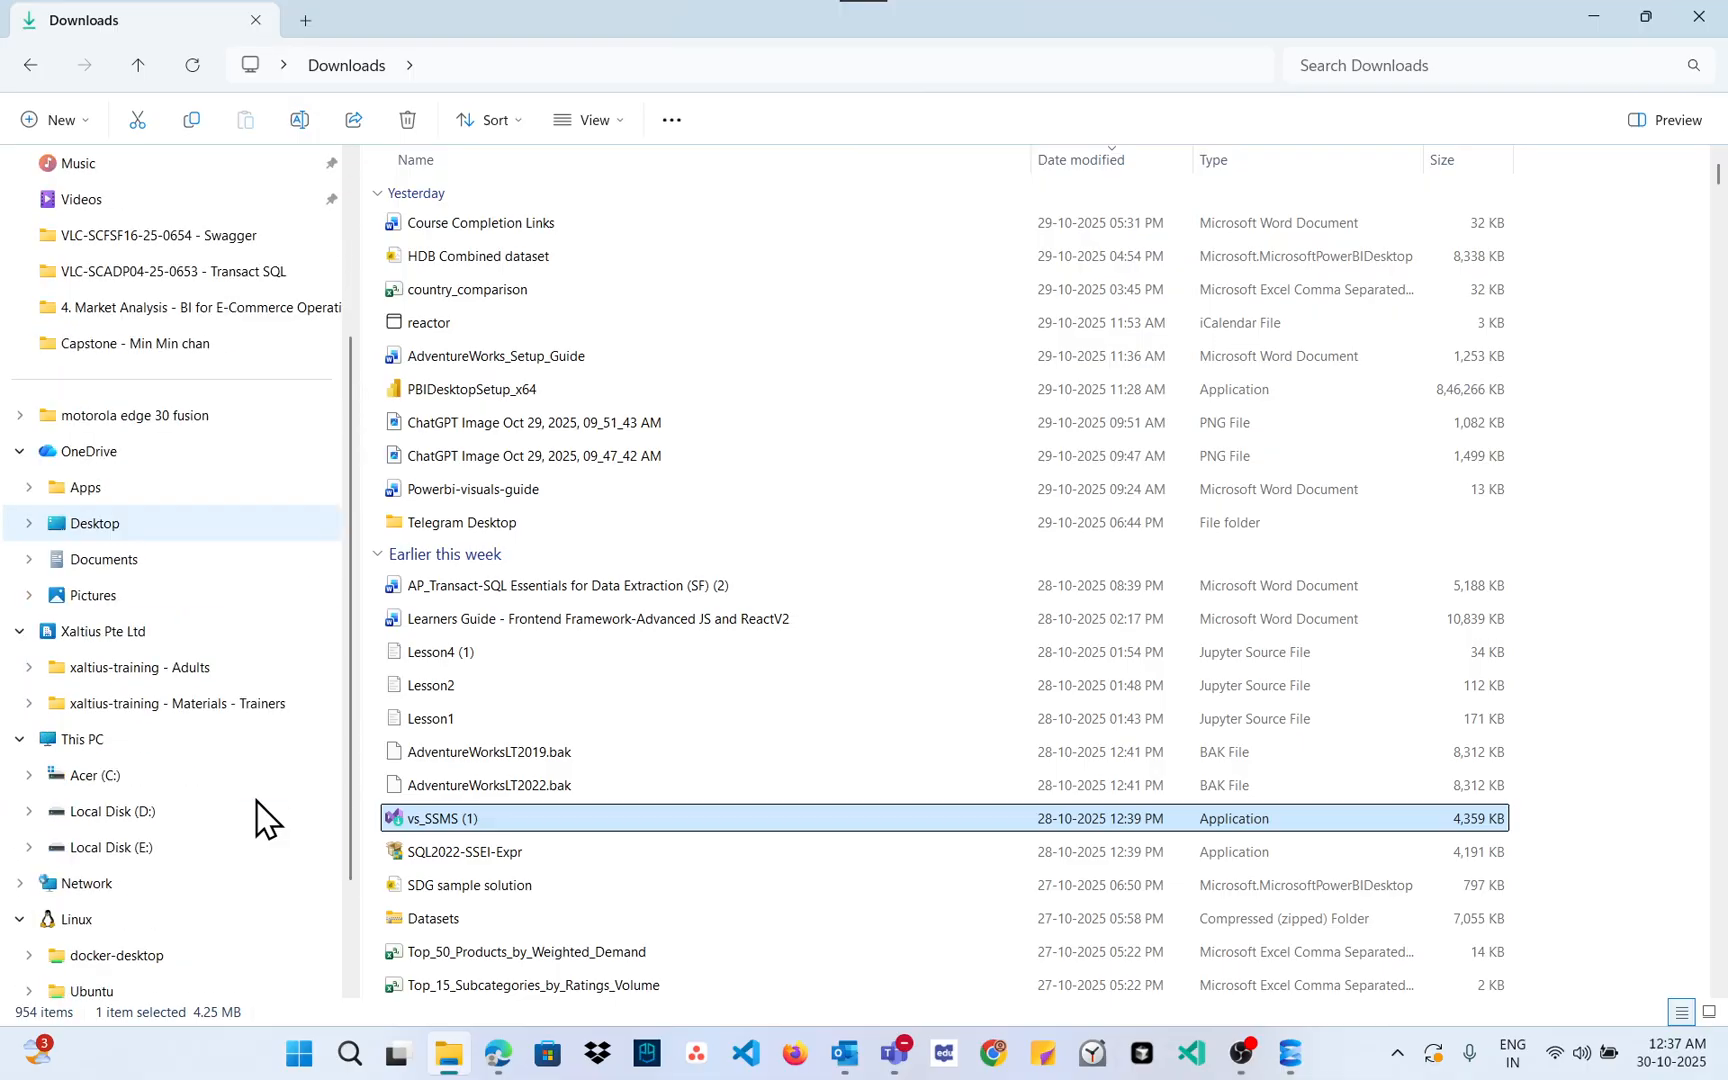
pyautogui.click(112, 788)
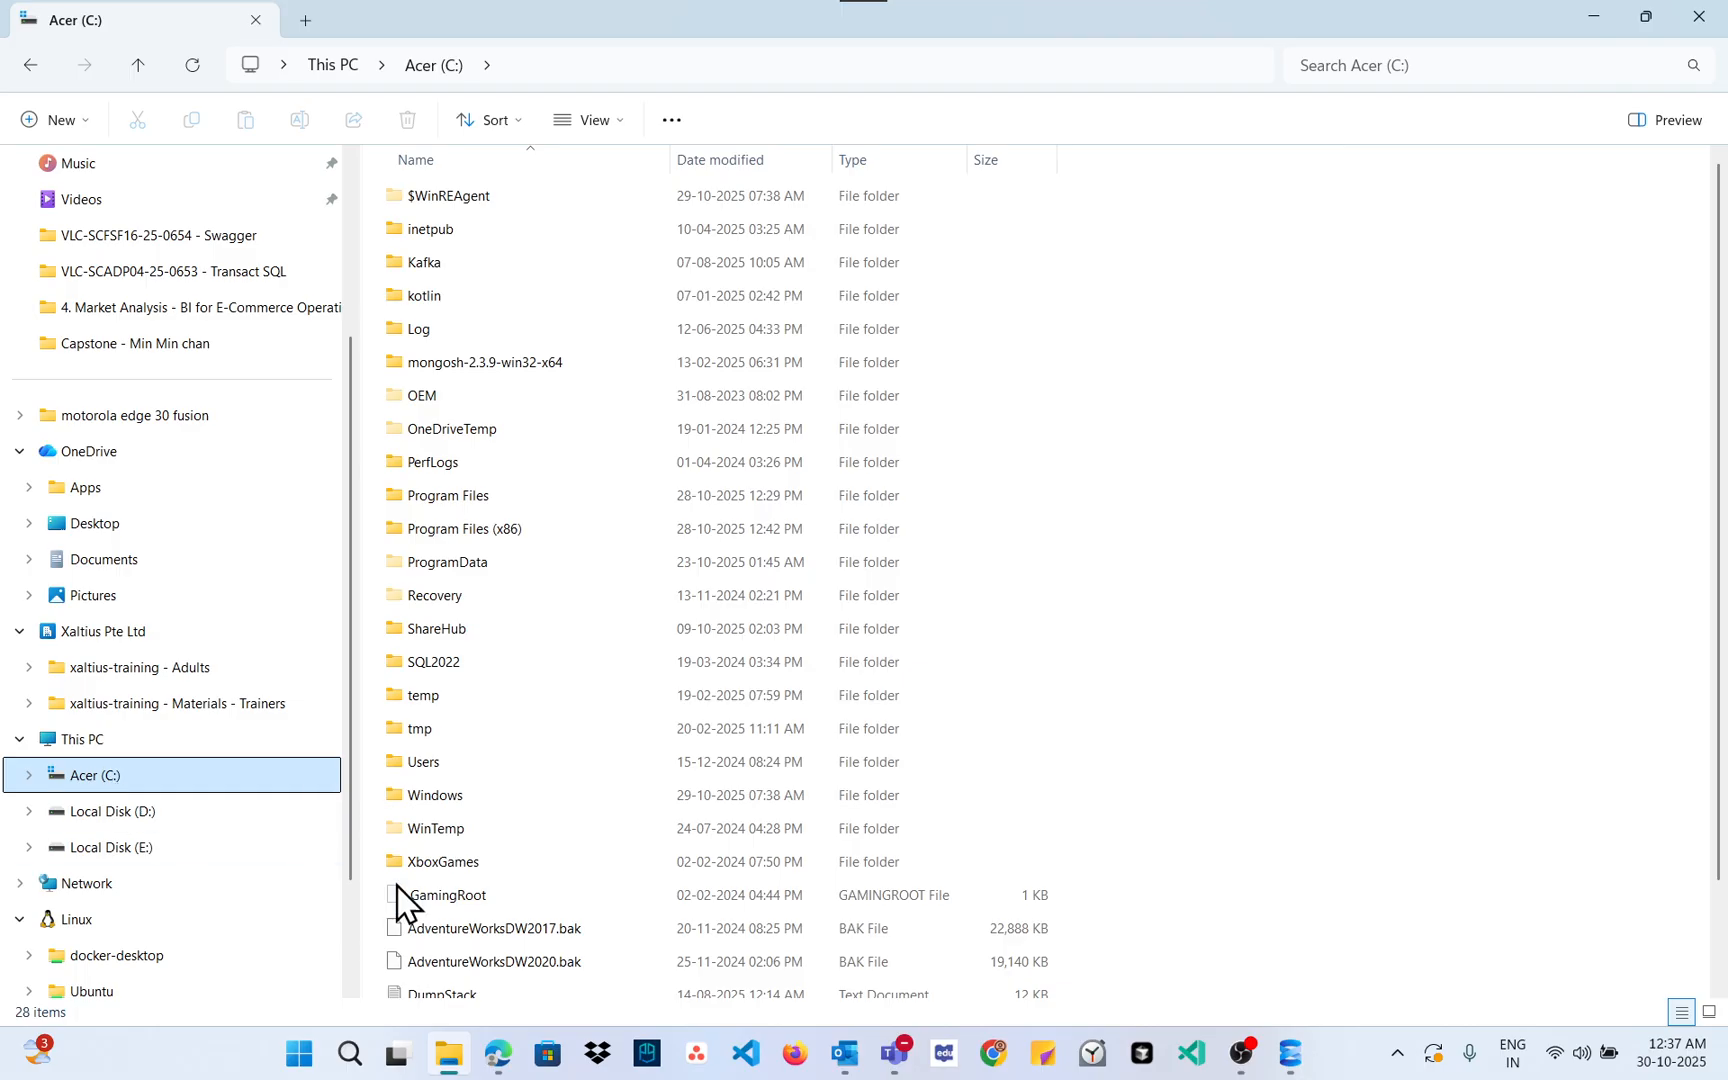
pyautogui.doubleClick(487, 502)
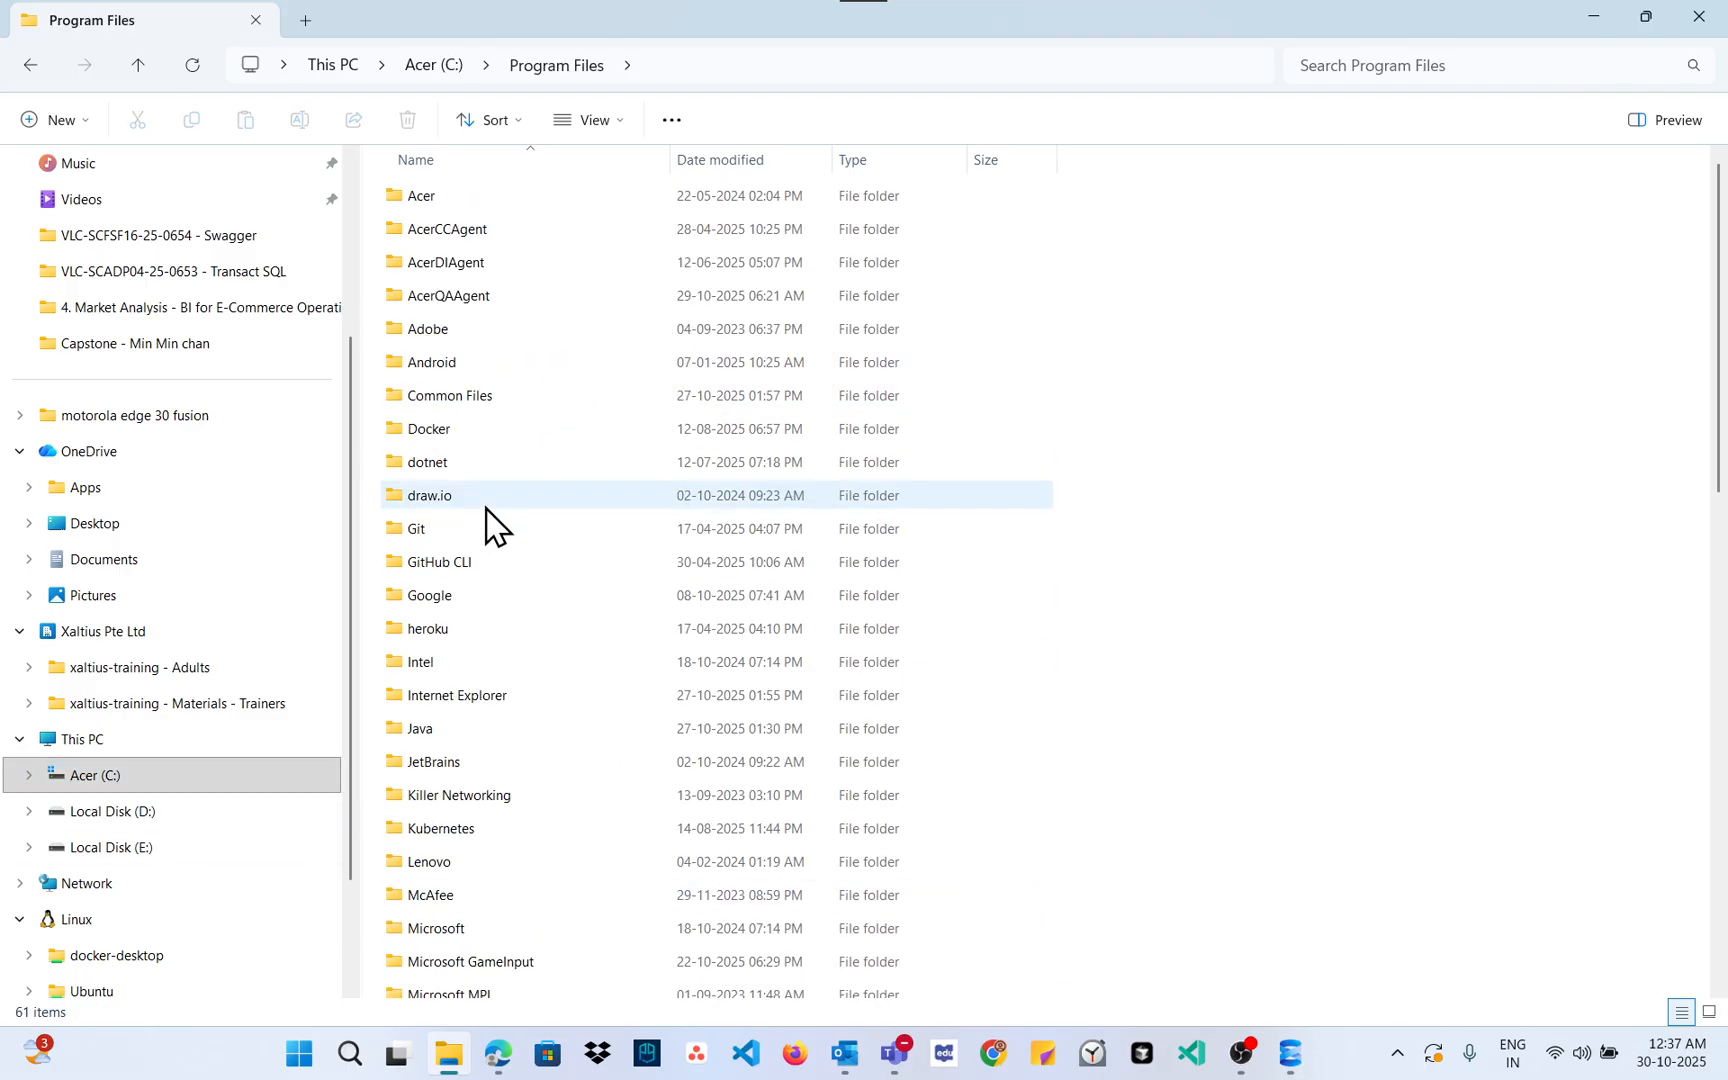
pyautogui.scroll(-3, 560, 705)
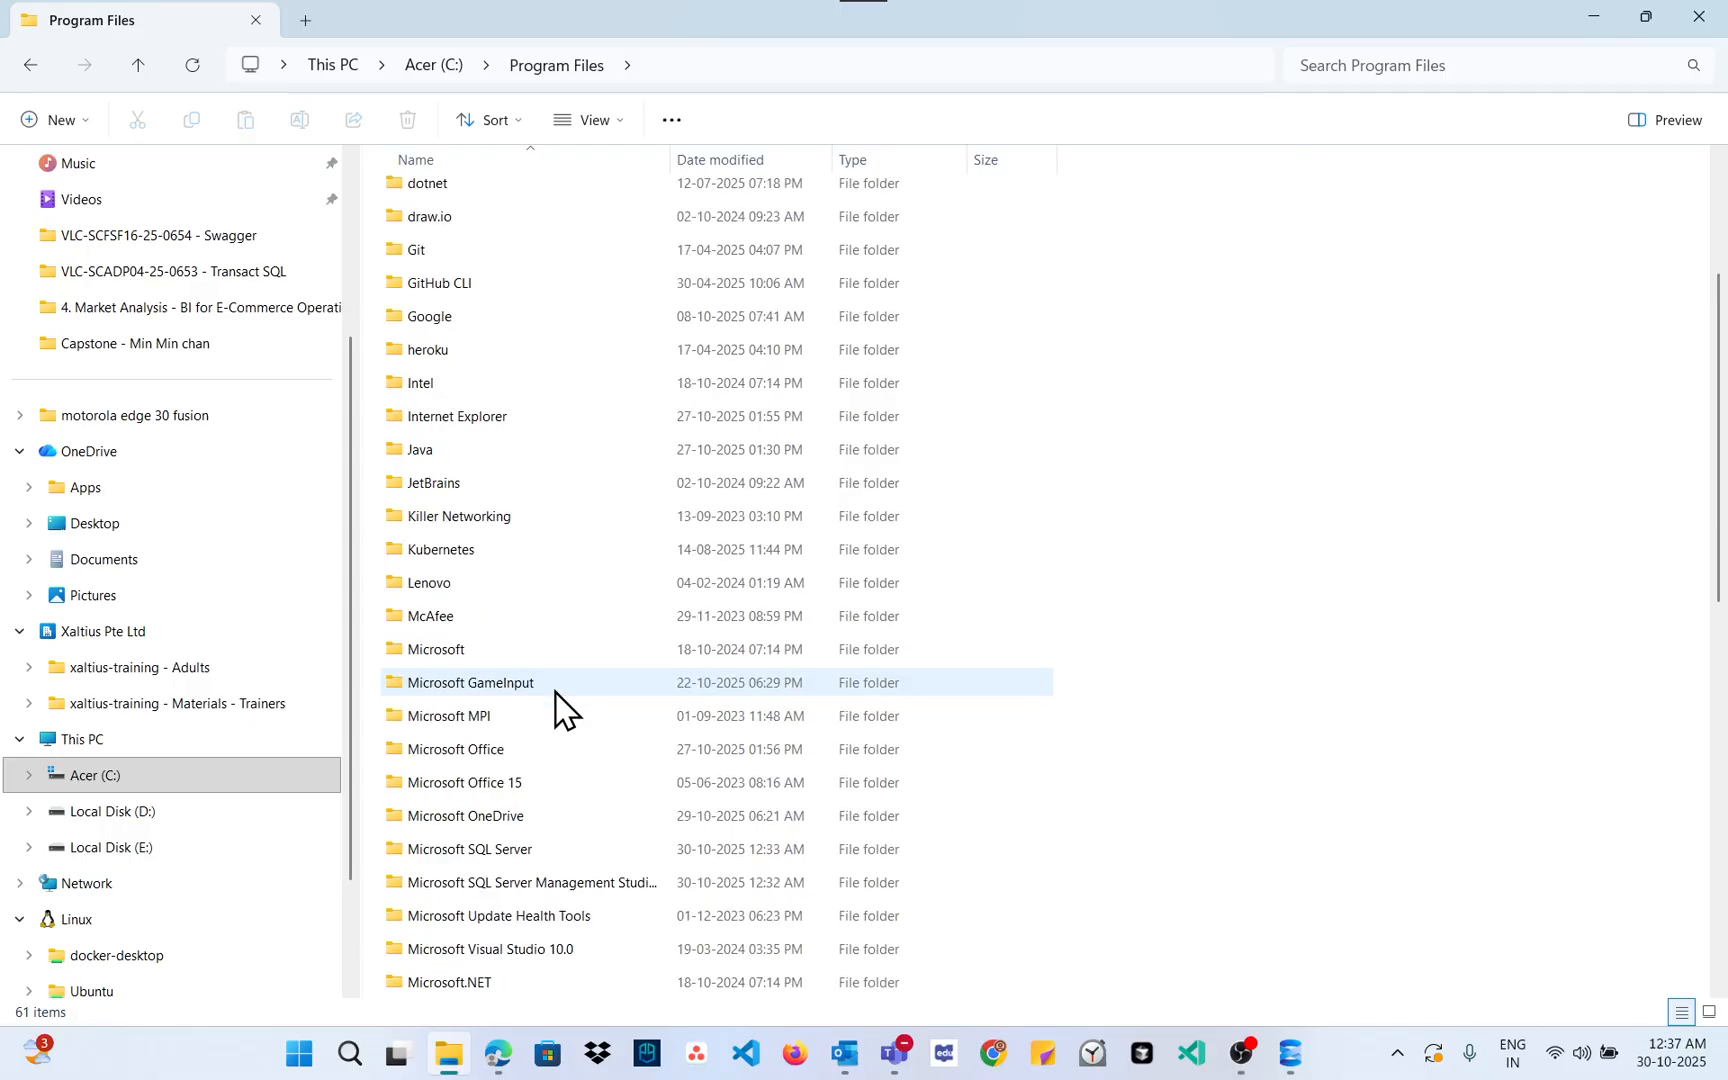
pyautogui.doubleClick(459, 852)
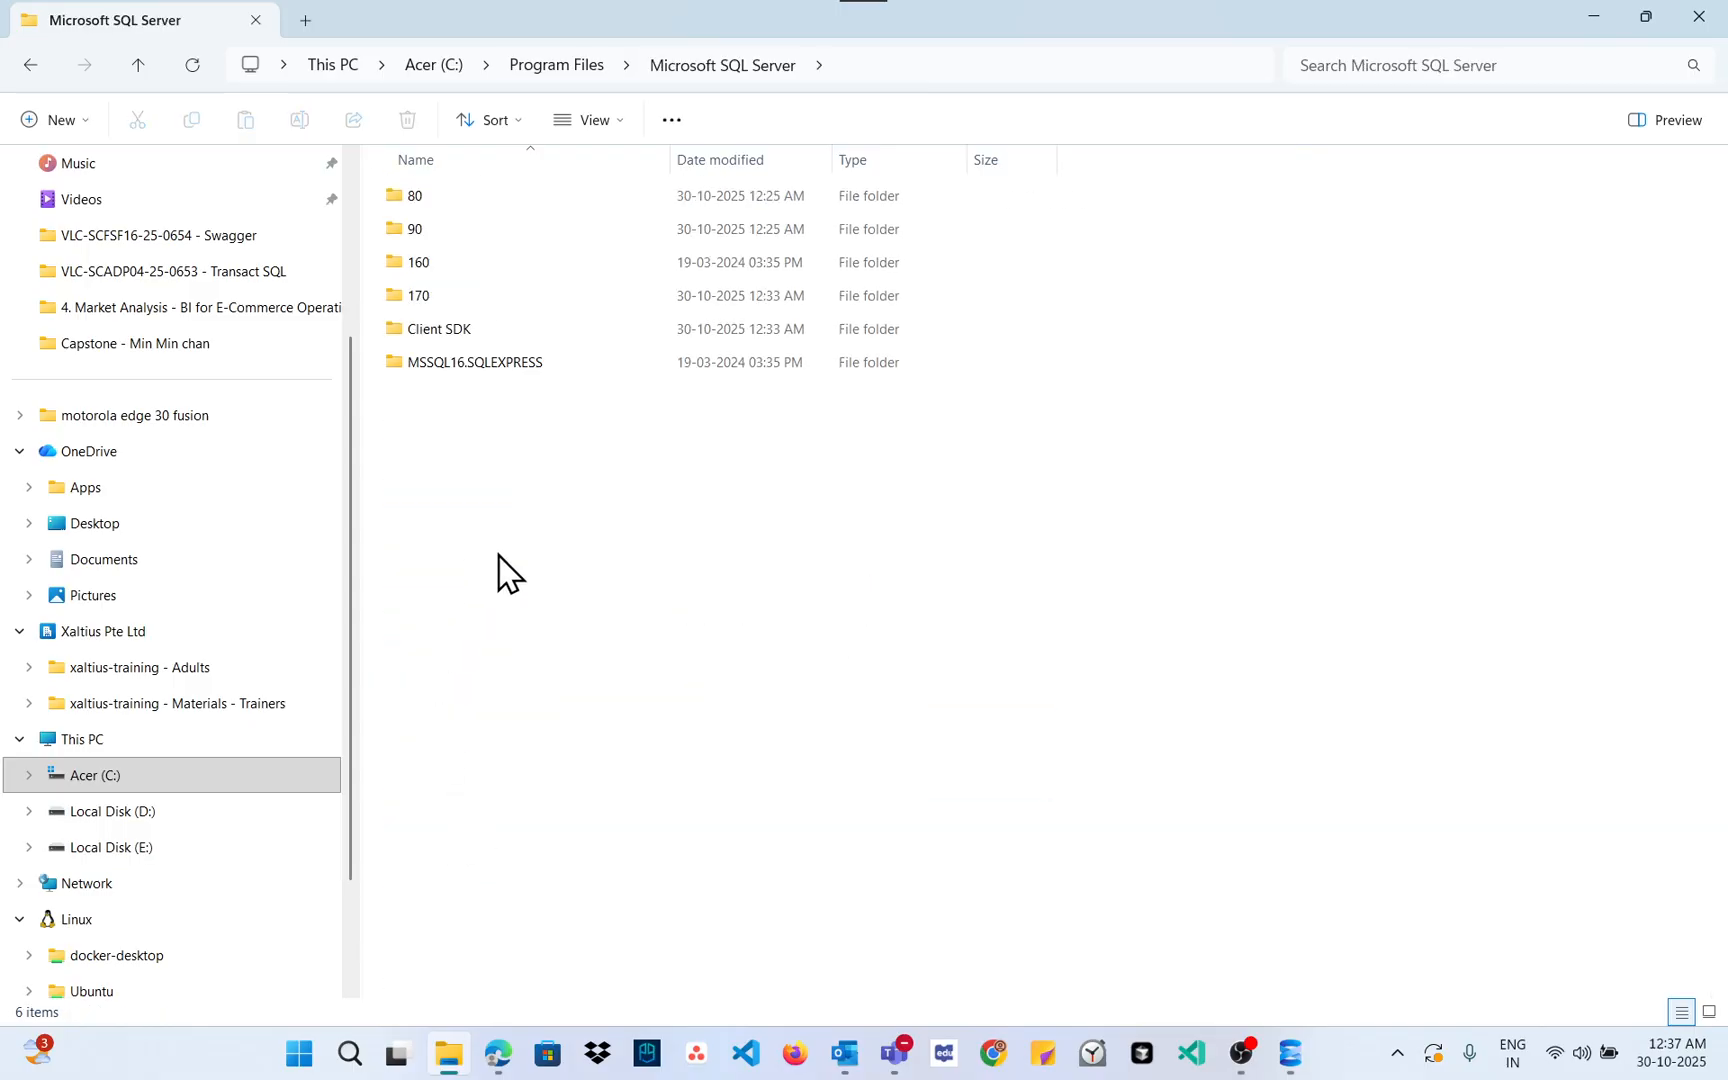
# Step: Open MSSQL16.SQLEXPRESS, MSSQL and its Backup folder, granting permanent access to the Backup folder
pyautogui.doubleClick(460, 365)
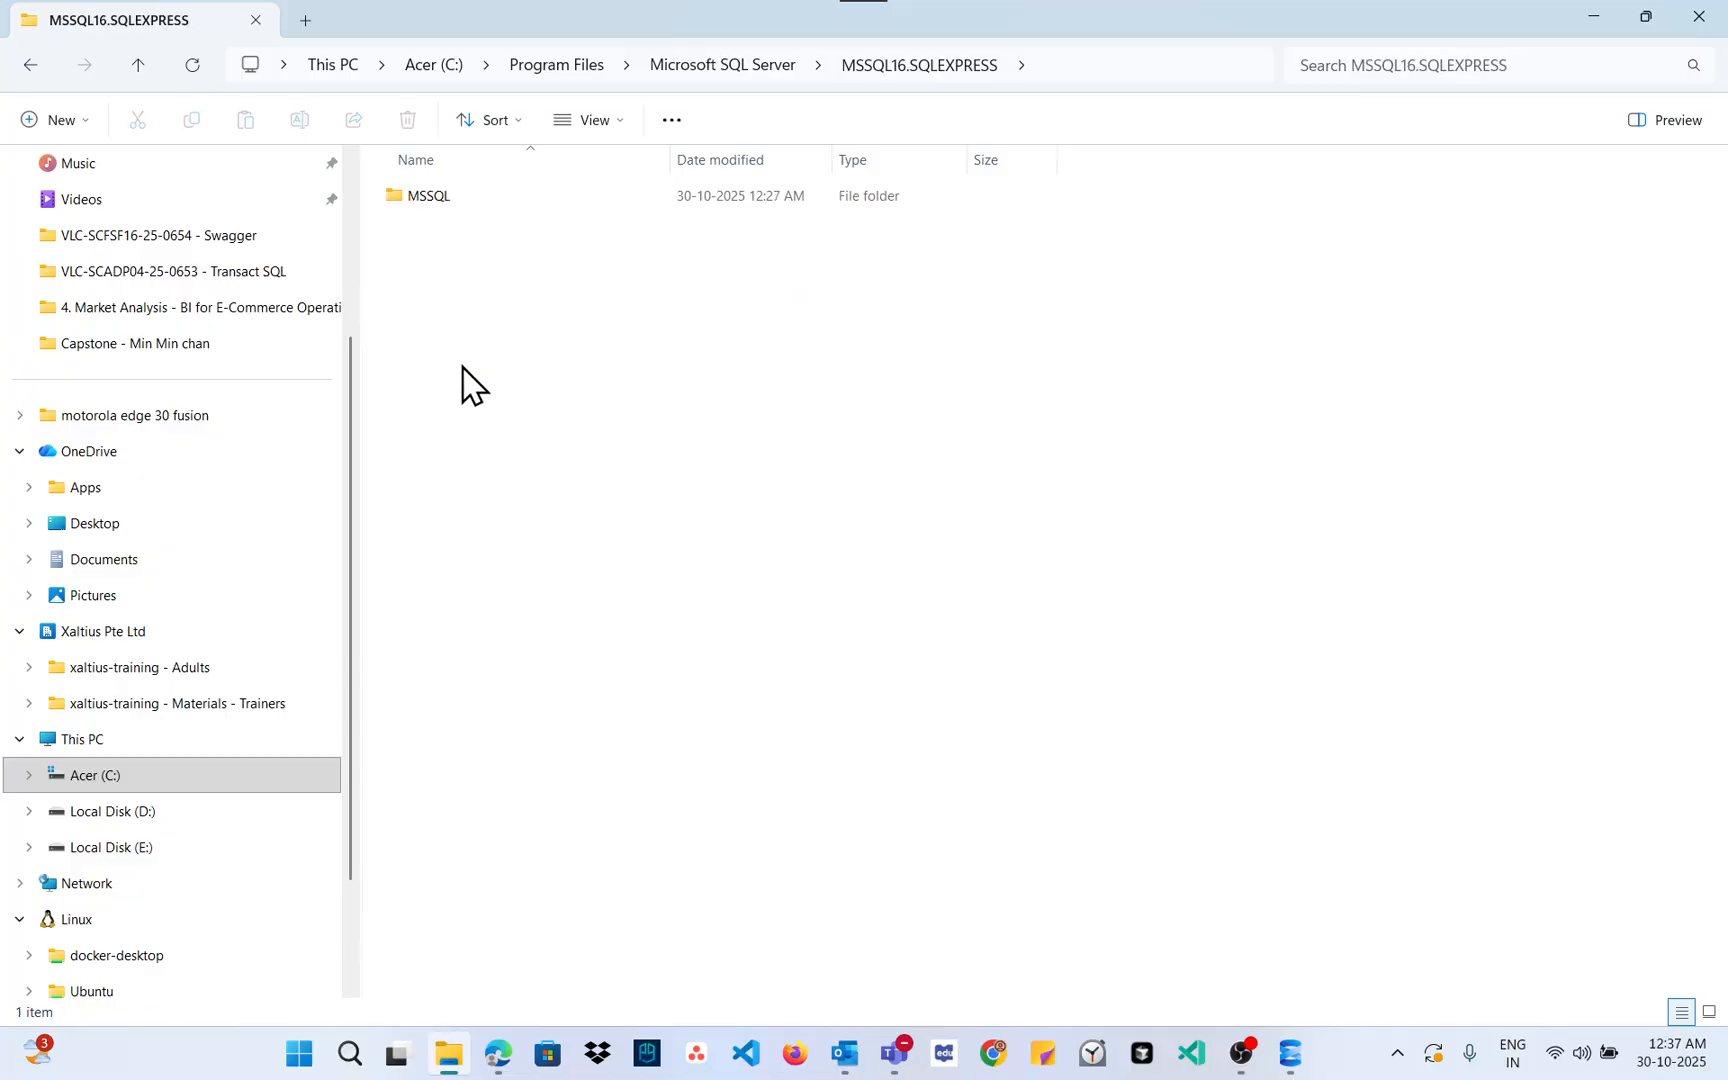
pyautogui.doubleClick(430, 200)
pyautogui.doubleClick(437, 205)
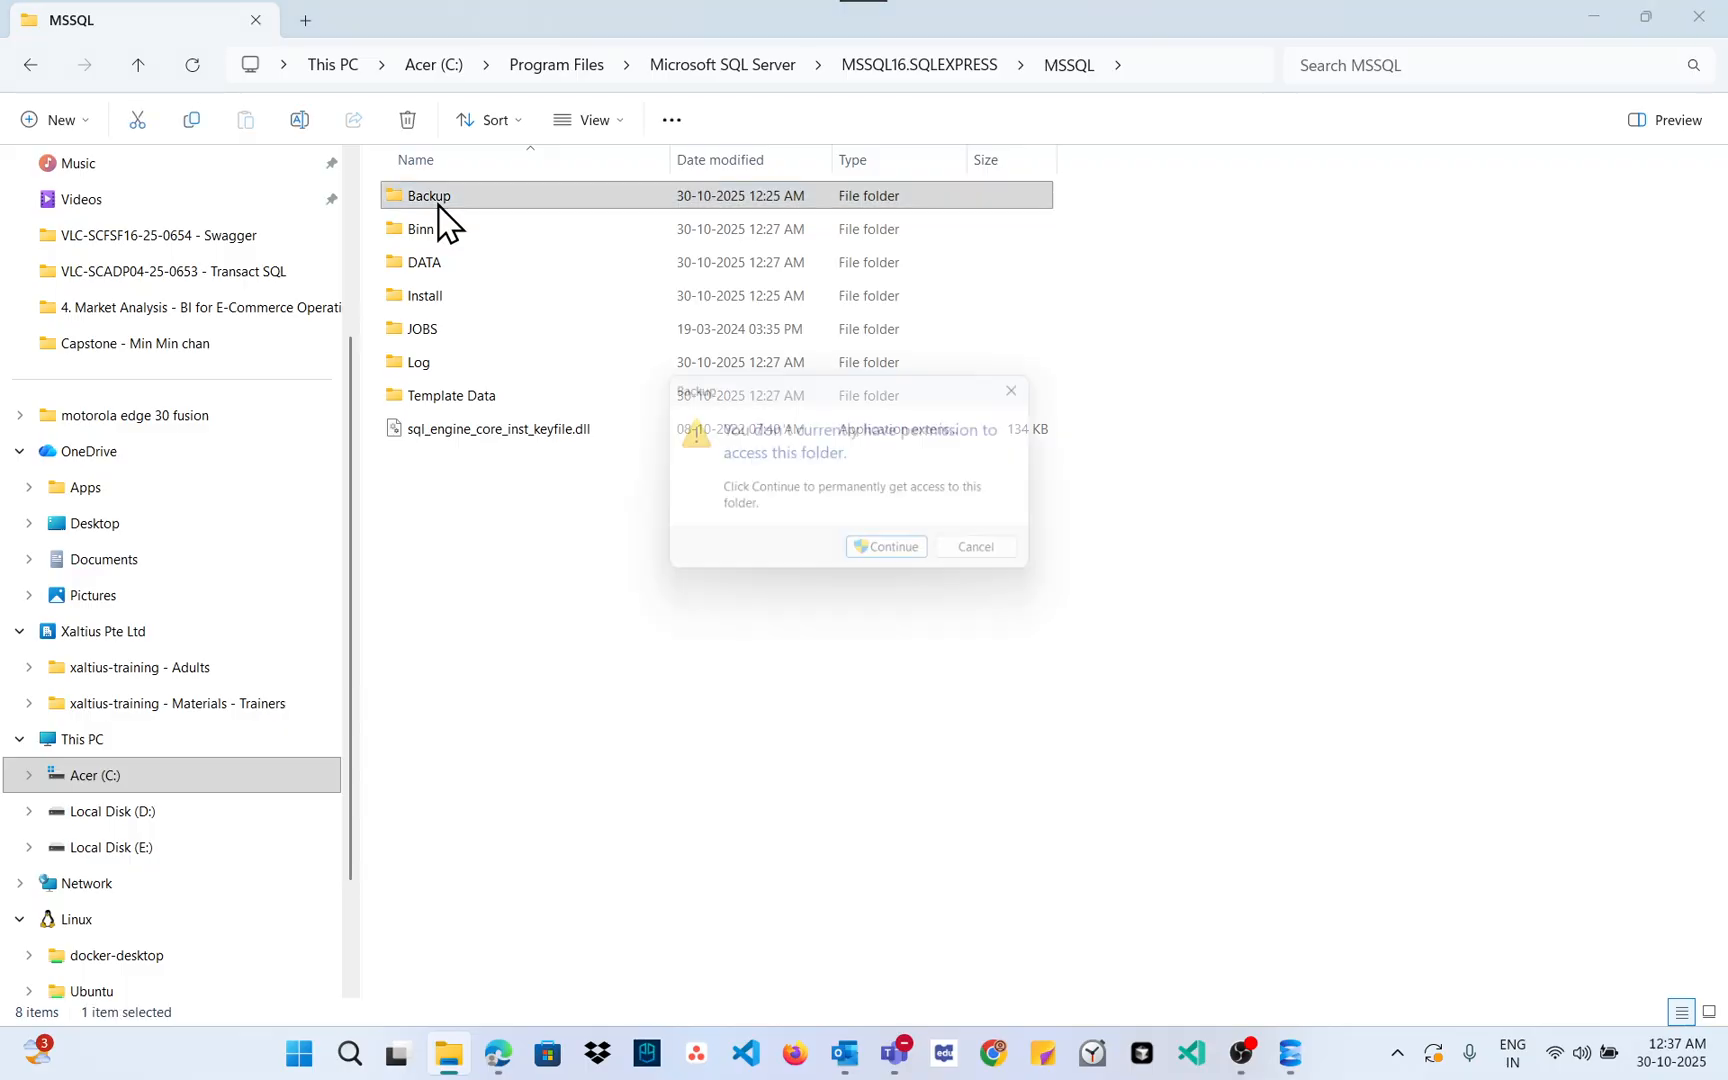
pyautogui.click(895, 560)
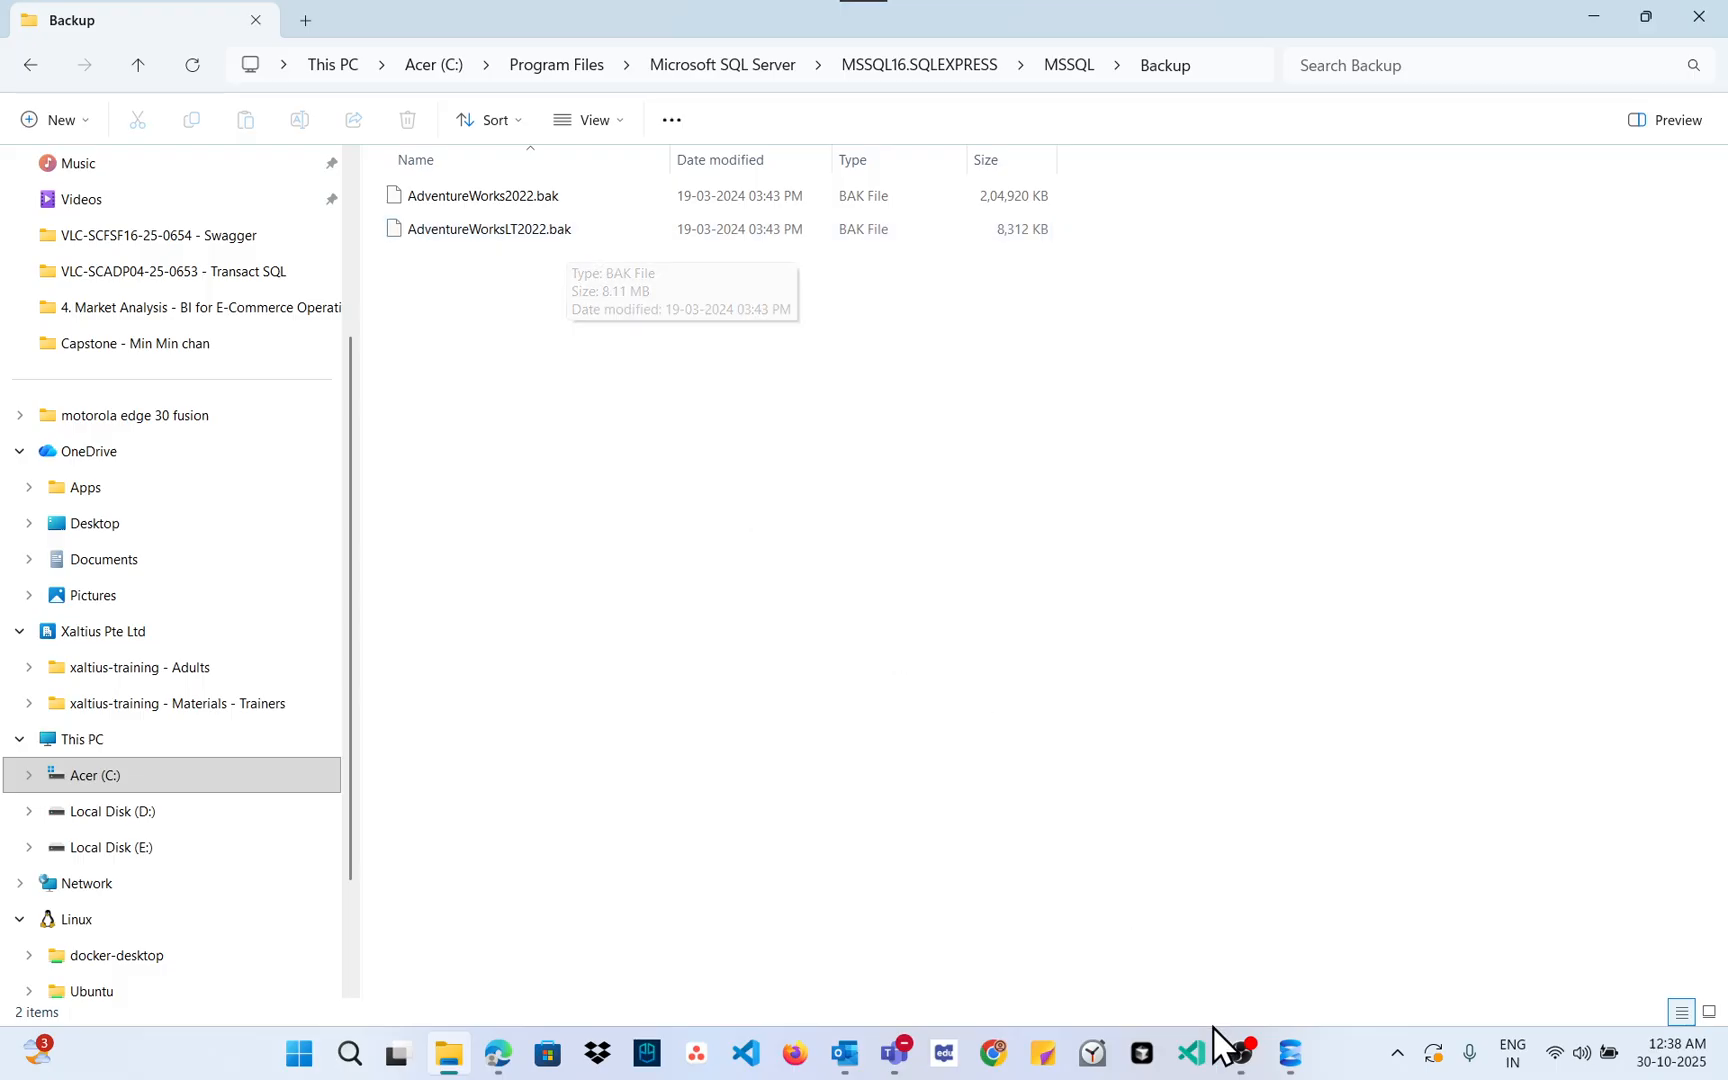
# Step: Switch to SQL Server Management Studio, start attaching a database to the server, and browse to the MSSQL Backup folder for its file
pyautogui.click(1292, 1056)
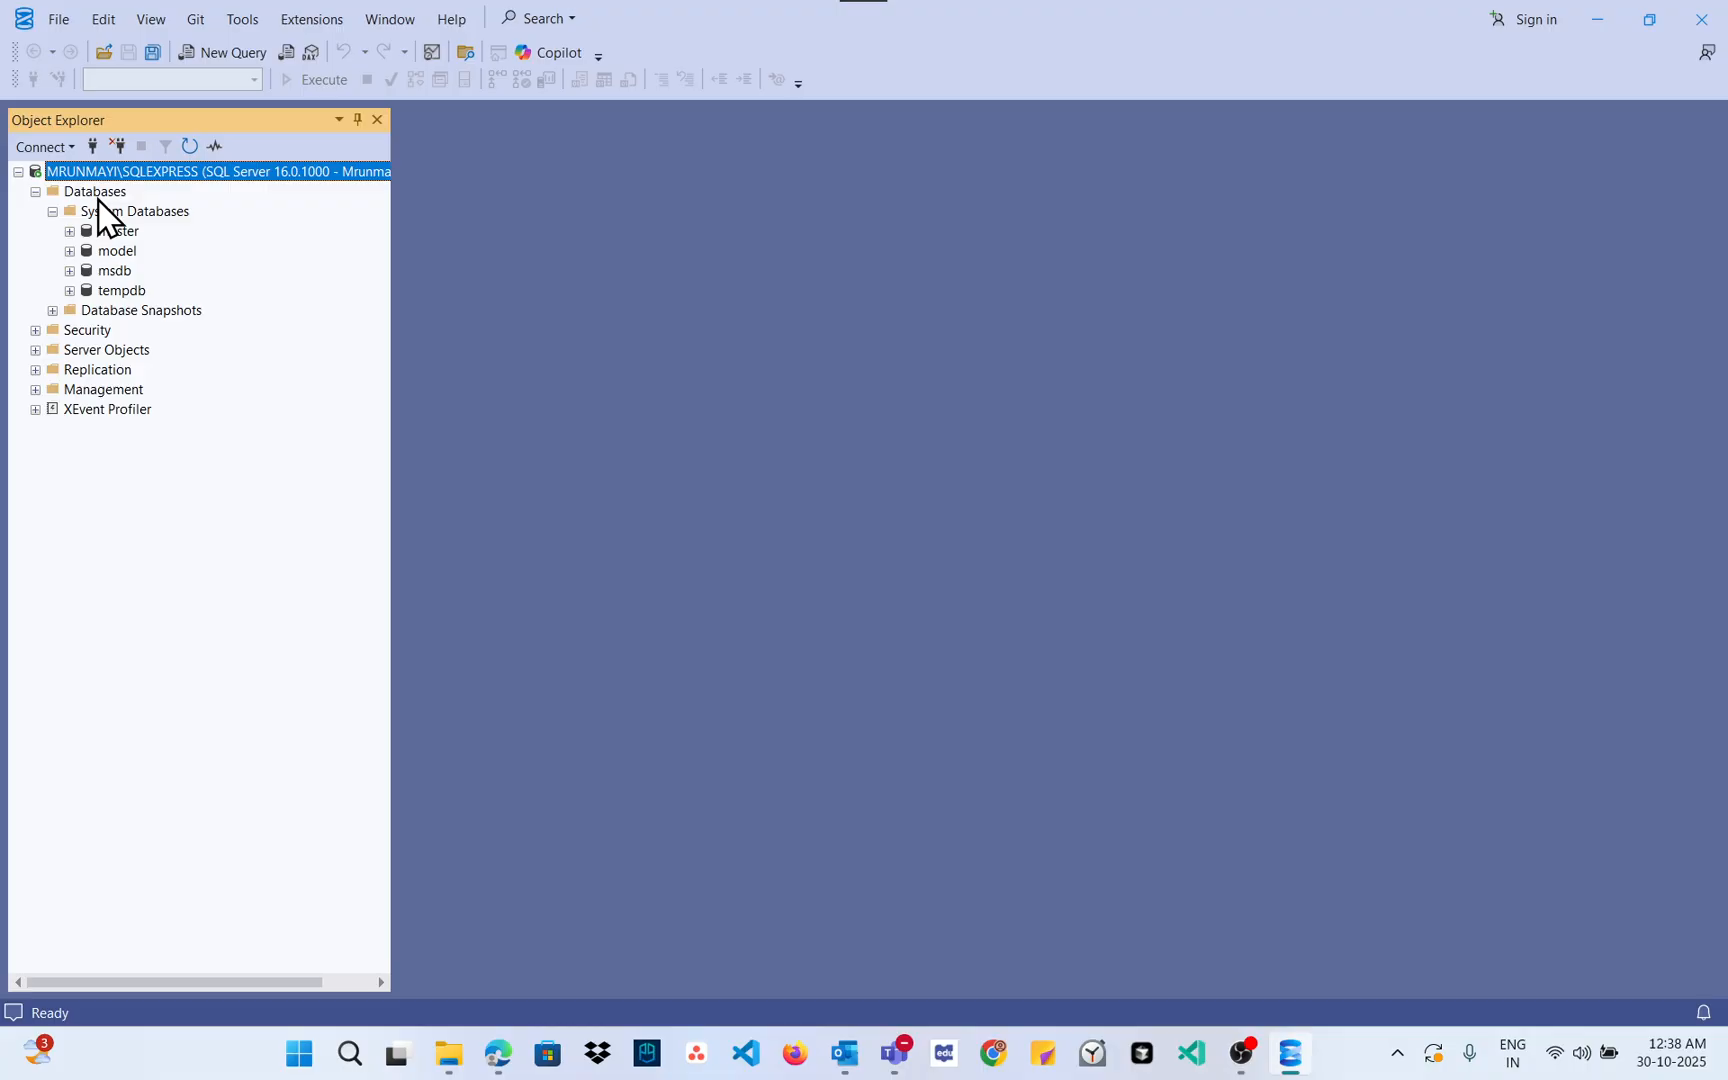
pyautogui.rightClick(100, 193)
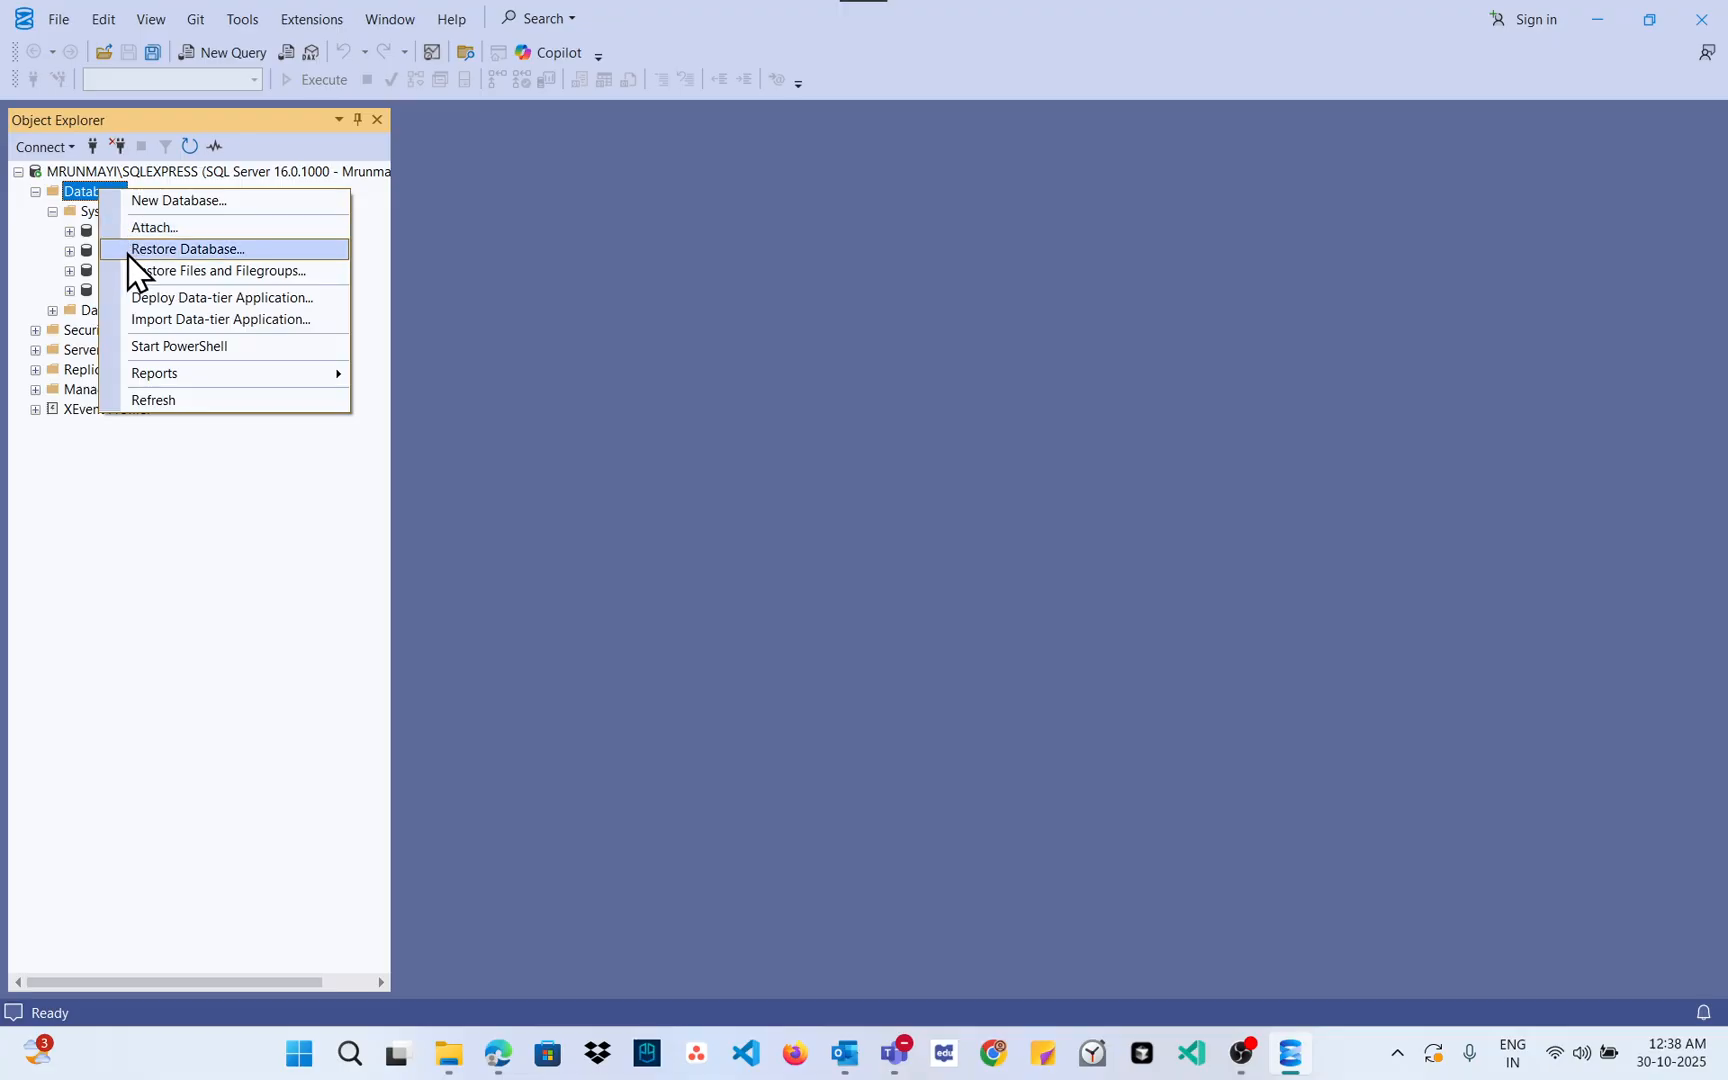
pyautogui.click(140, 228)
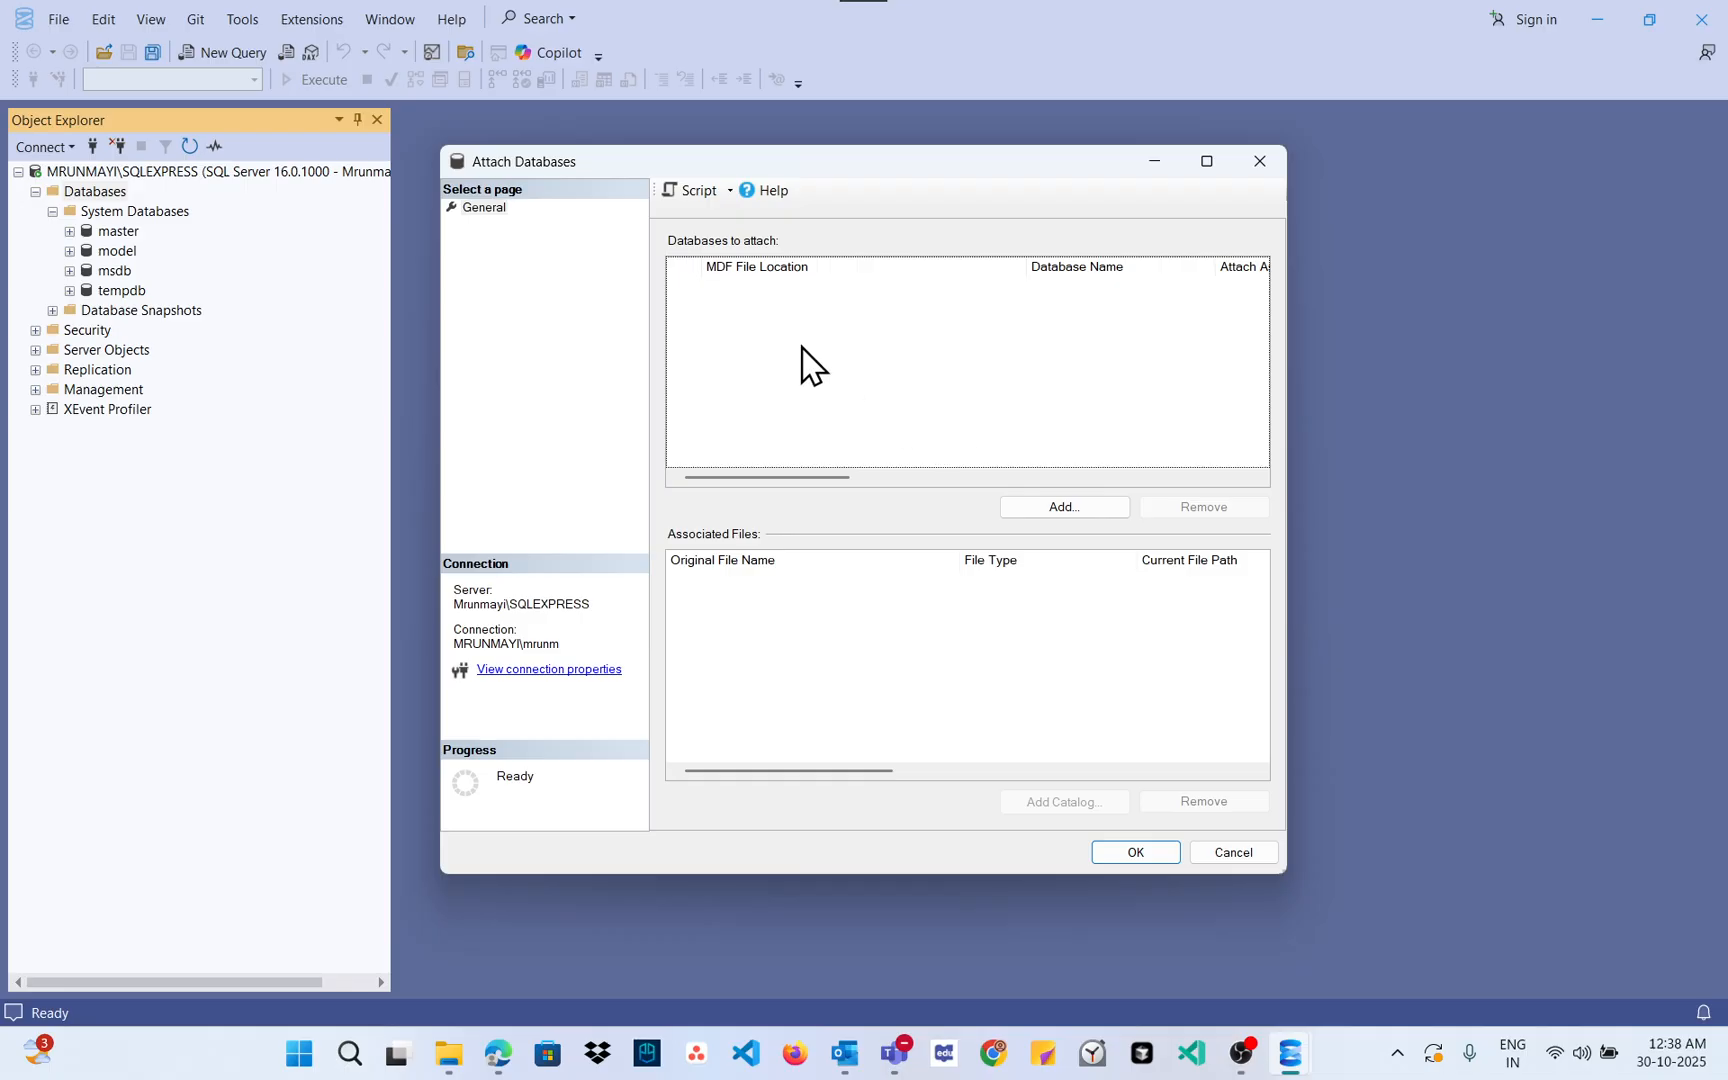
pyautogui.click(1050, 522)
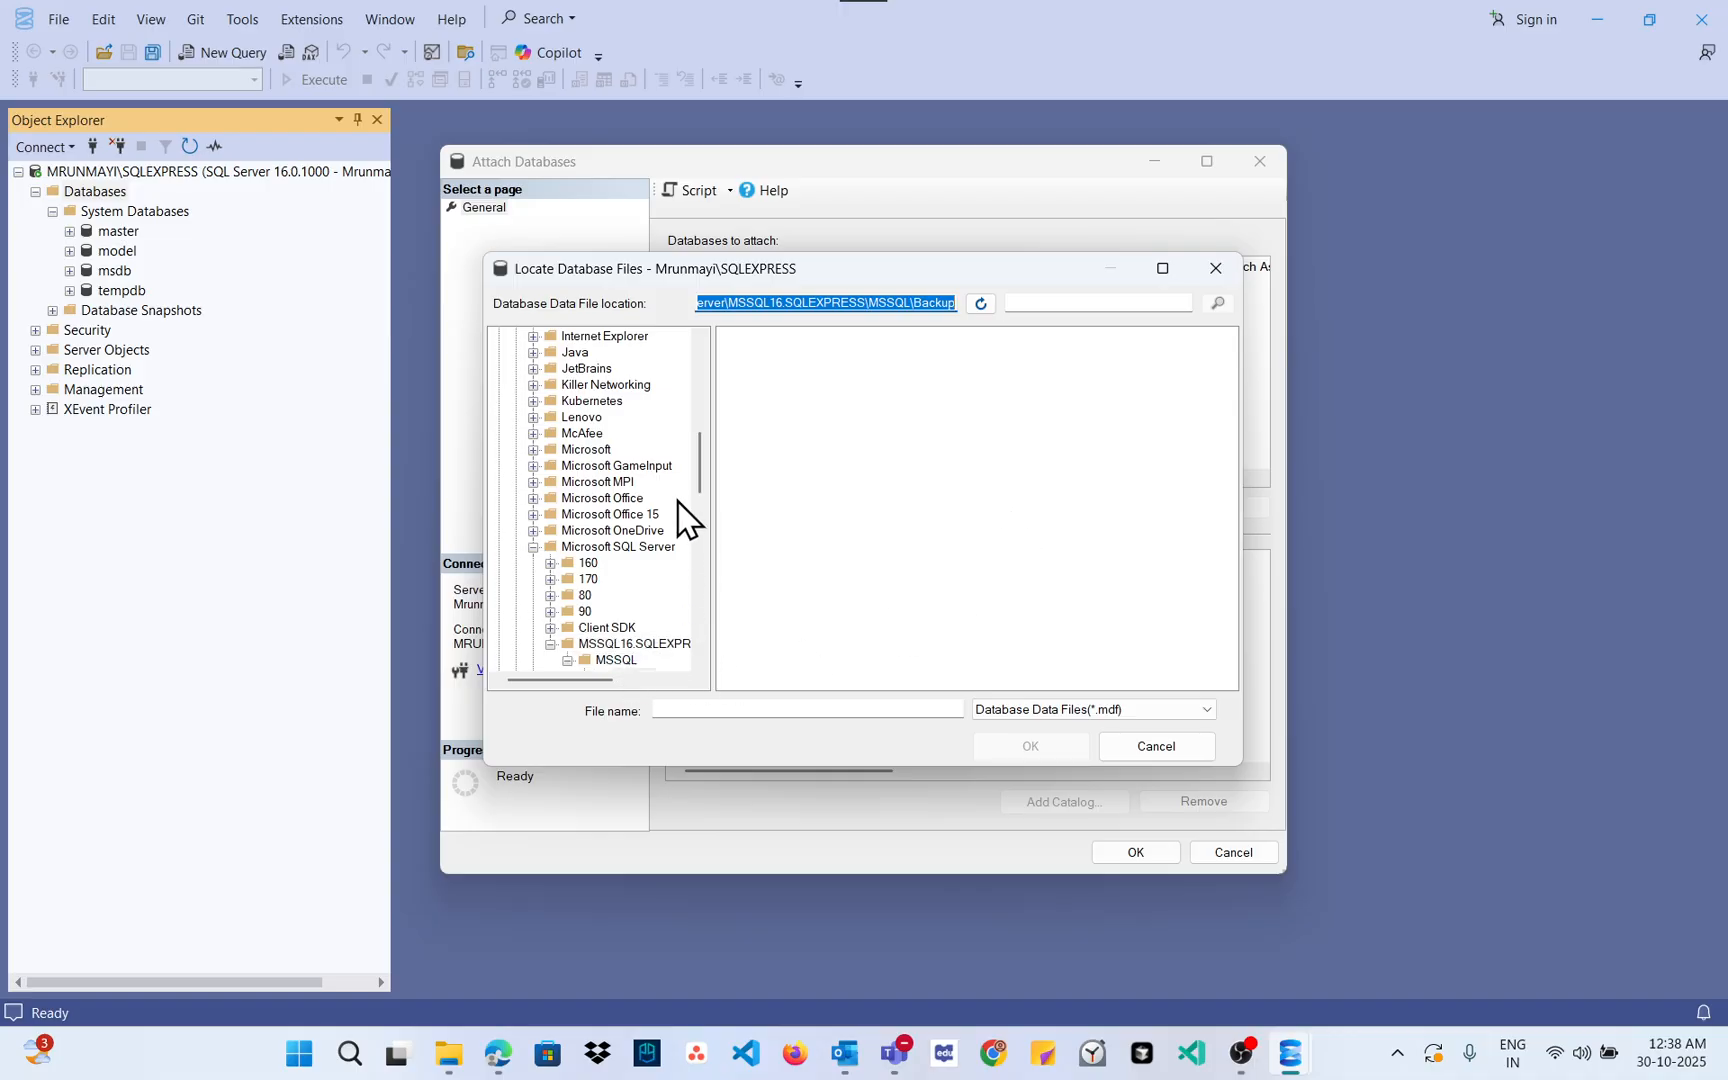
pyautogui.moveTo(699, 473); pyautogui.dragTo(700, 492)
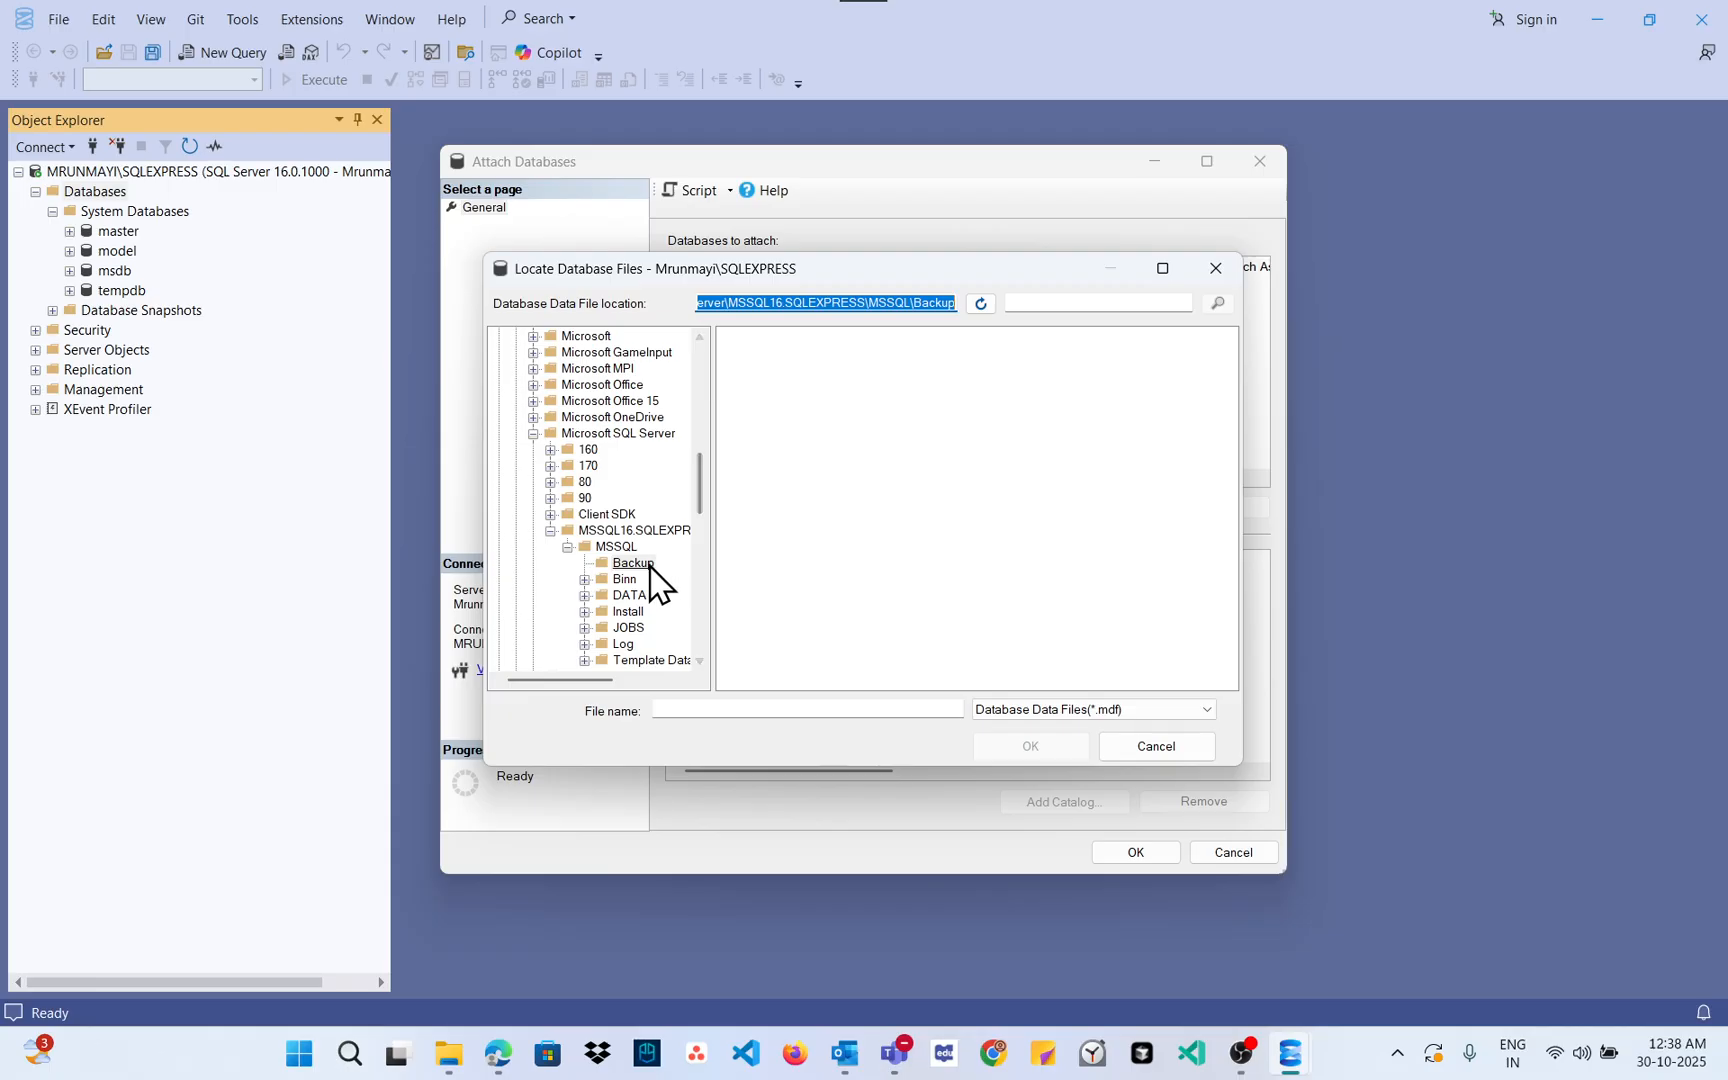
pyautogui.click(649, 565)
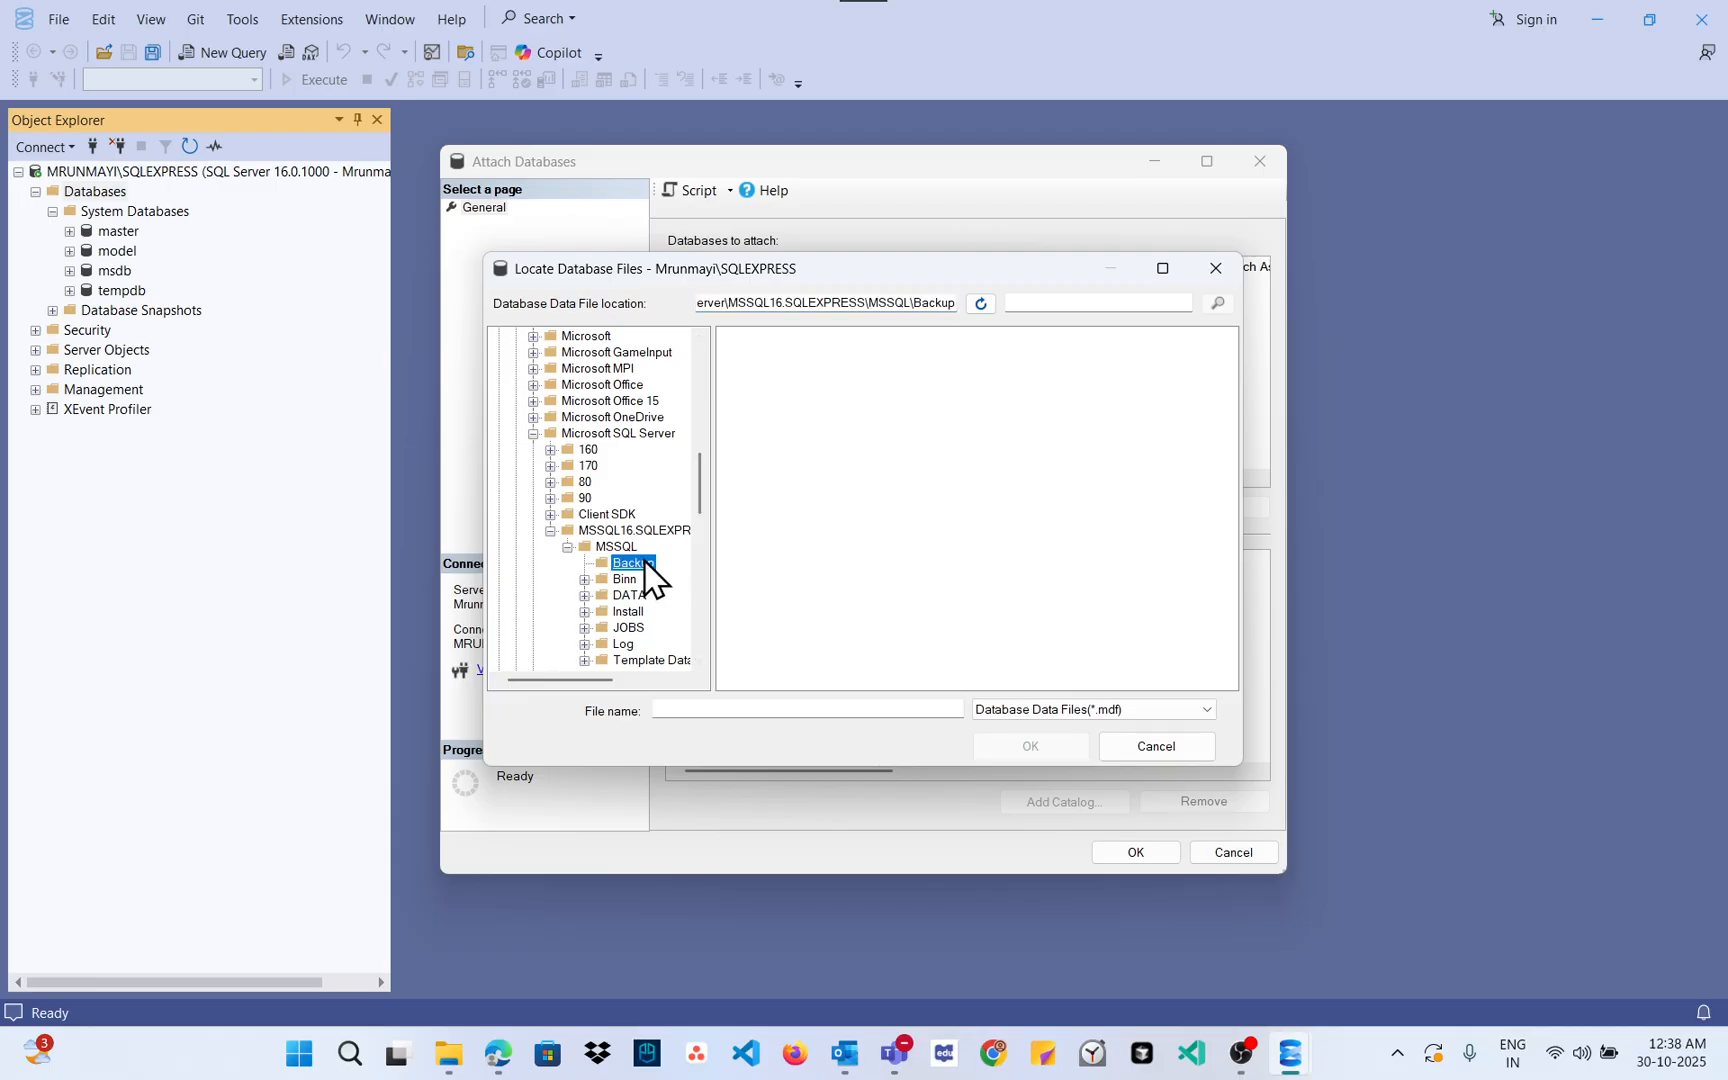
pyautogui.click(626, 533)
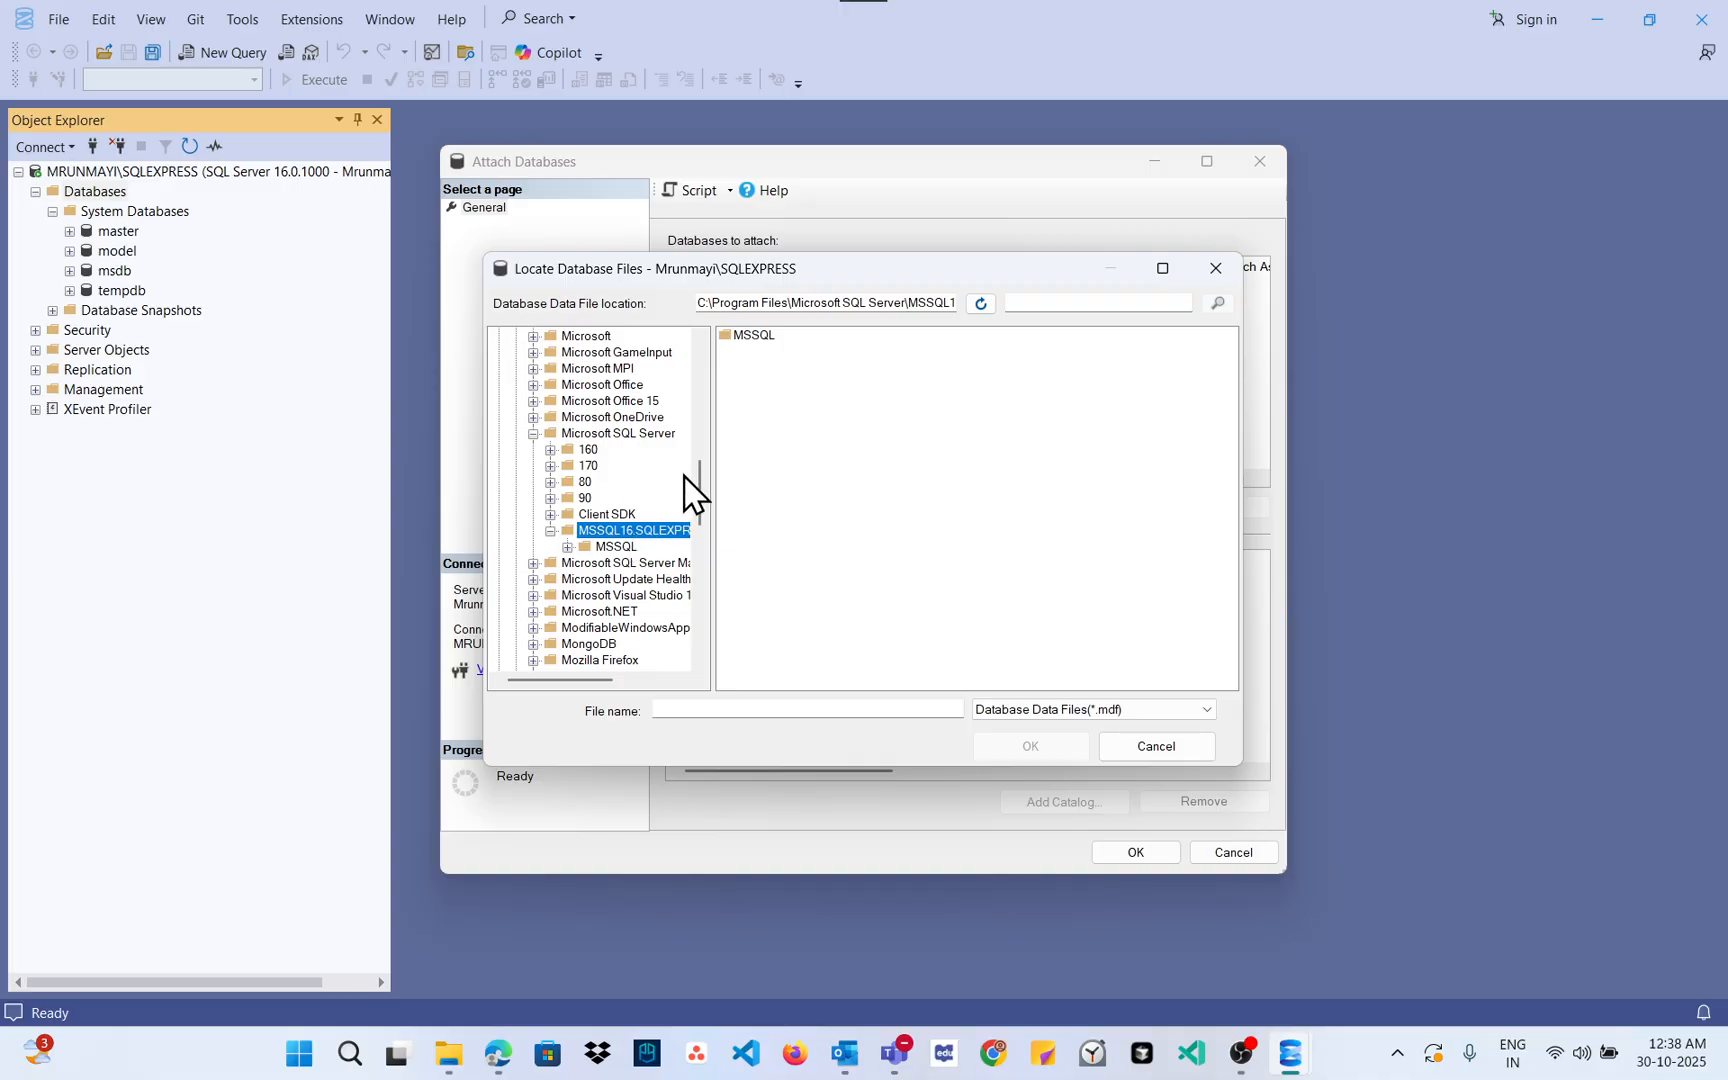
pyautogui.moveTo(699, 476); pyautogui.dragTo(699, 378)
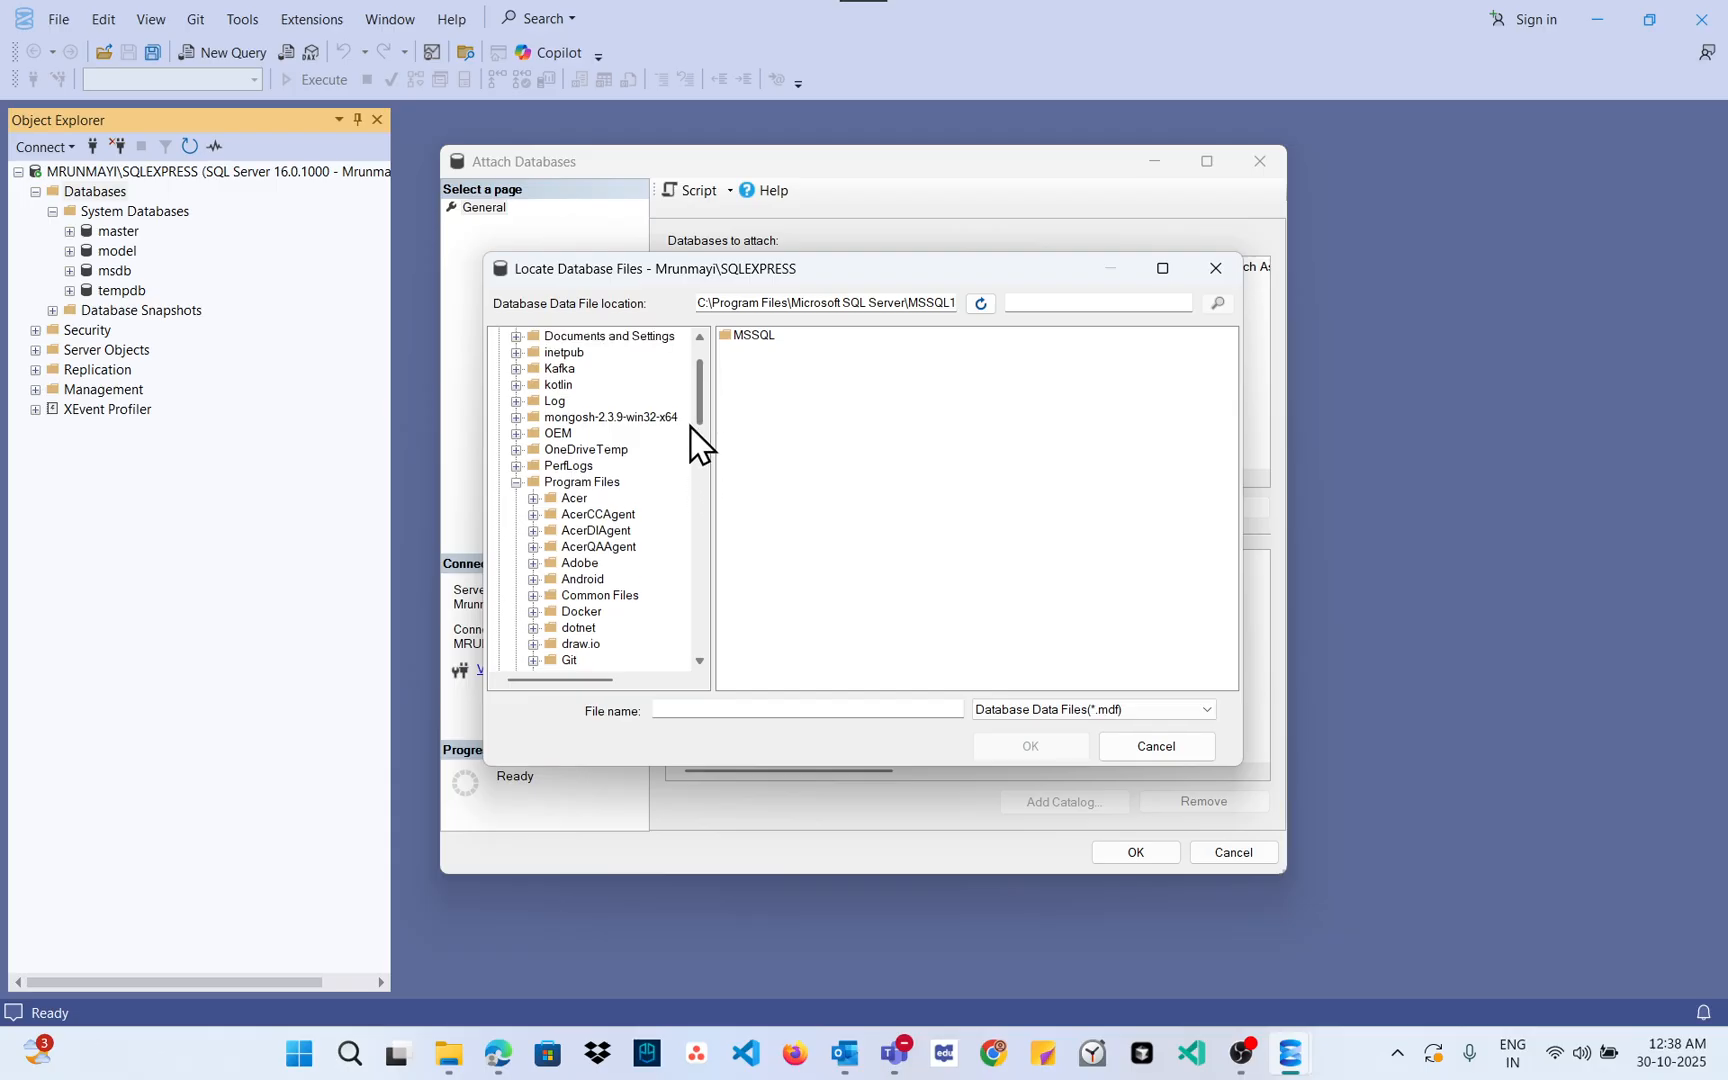
pyautogui.doubleClick(751, 338)
pyautogui.doubleClick(751, 338)
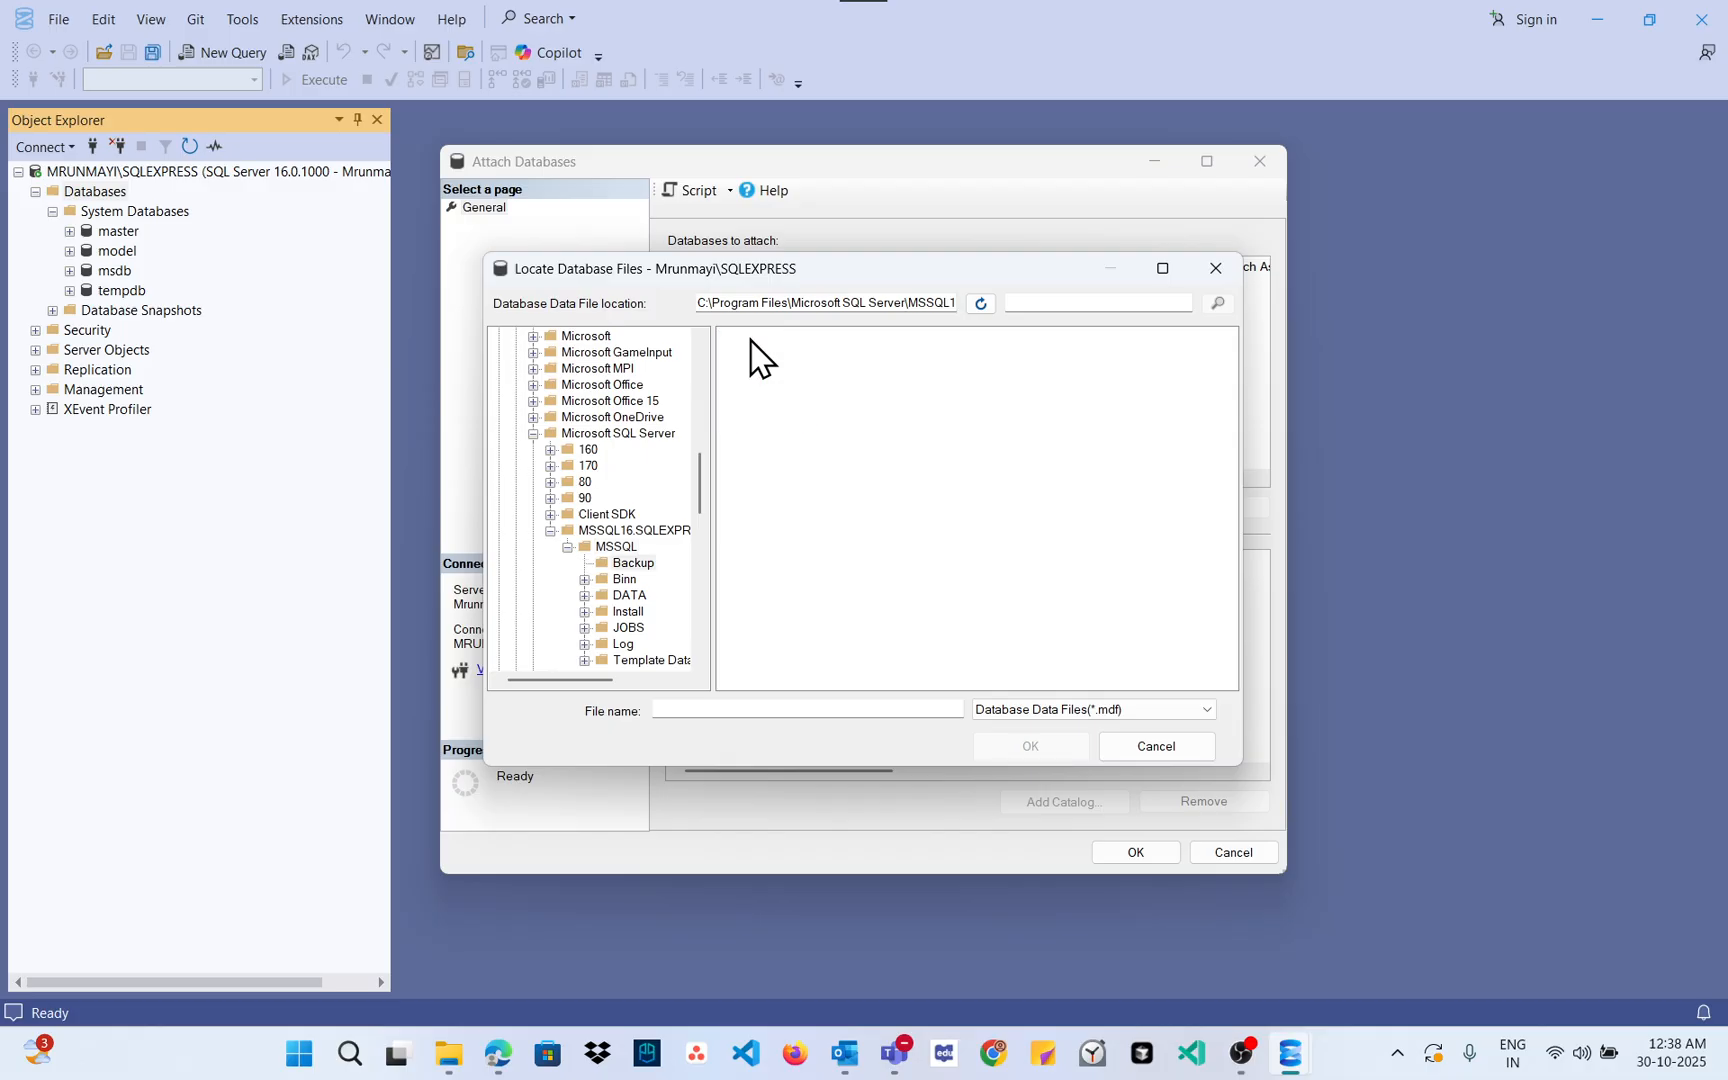
# Step: Try to add AdventureWorksLT2022.bak as the database to attach by showing all file types, and close the Attach Databases dialog
pyautogui.click(1013, 711)
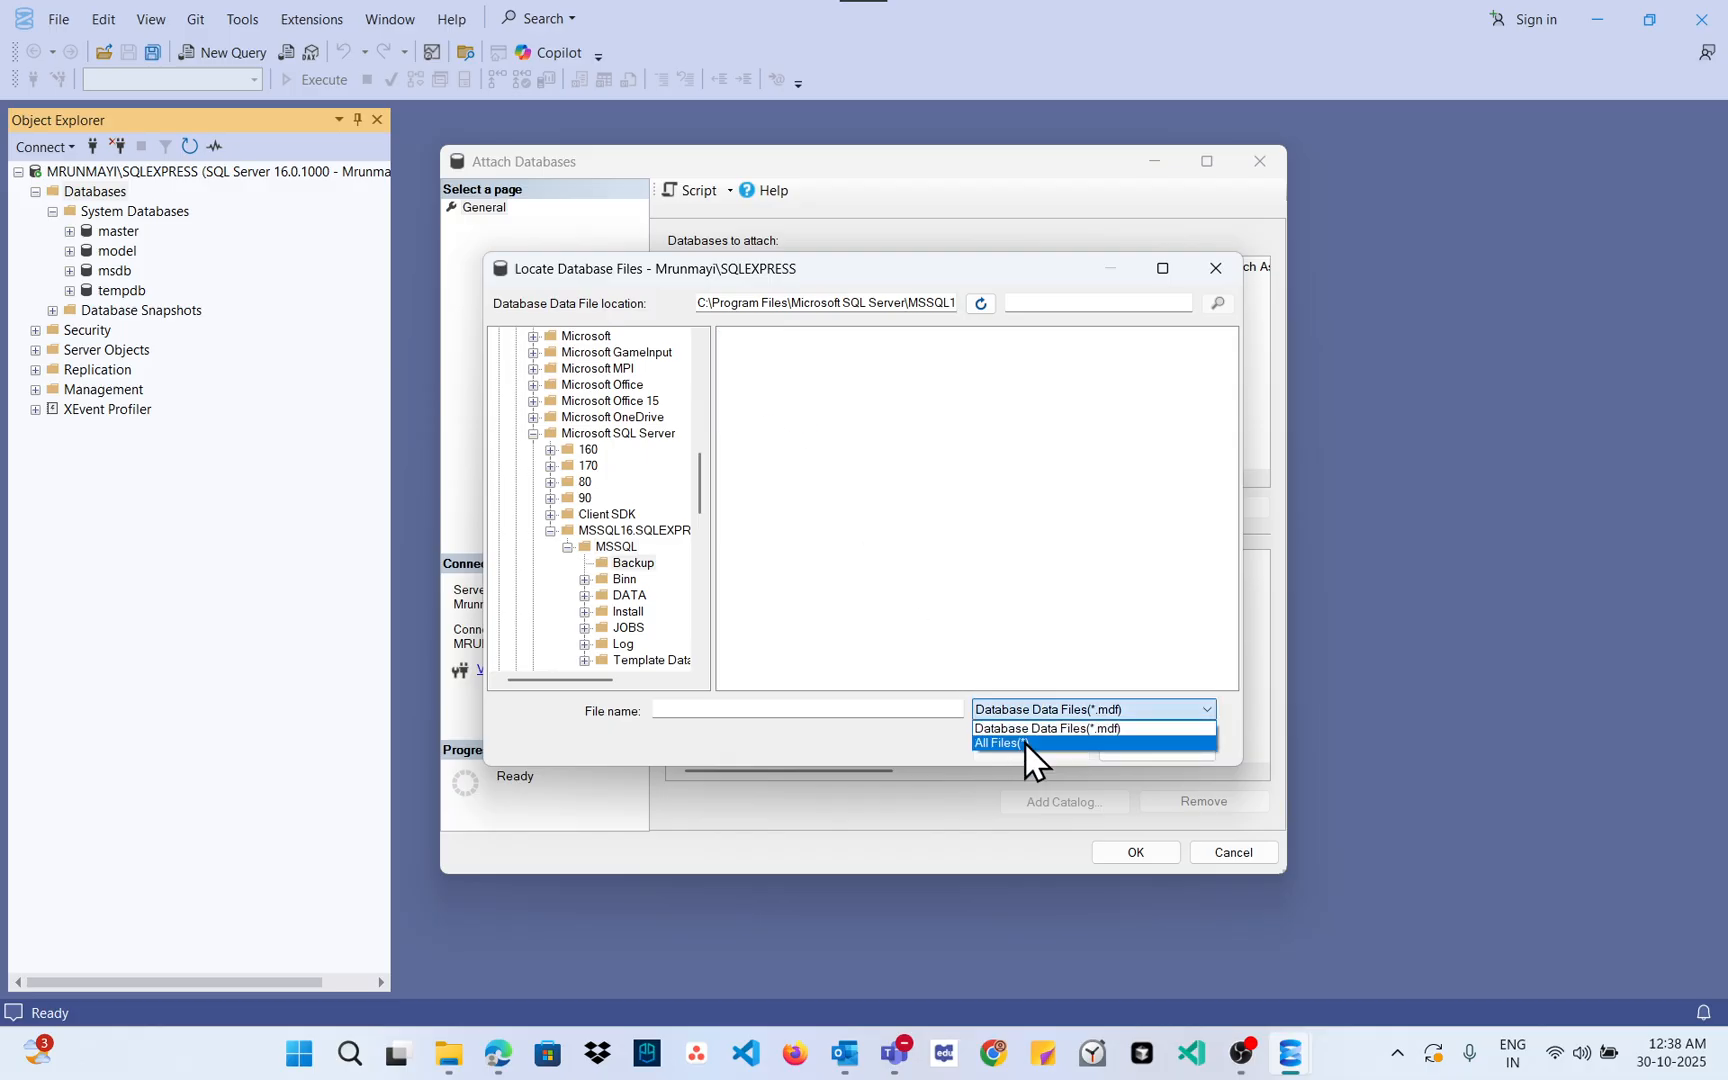
pyautogui.click(1025, 741)
pyautogui.click(800, 351)
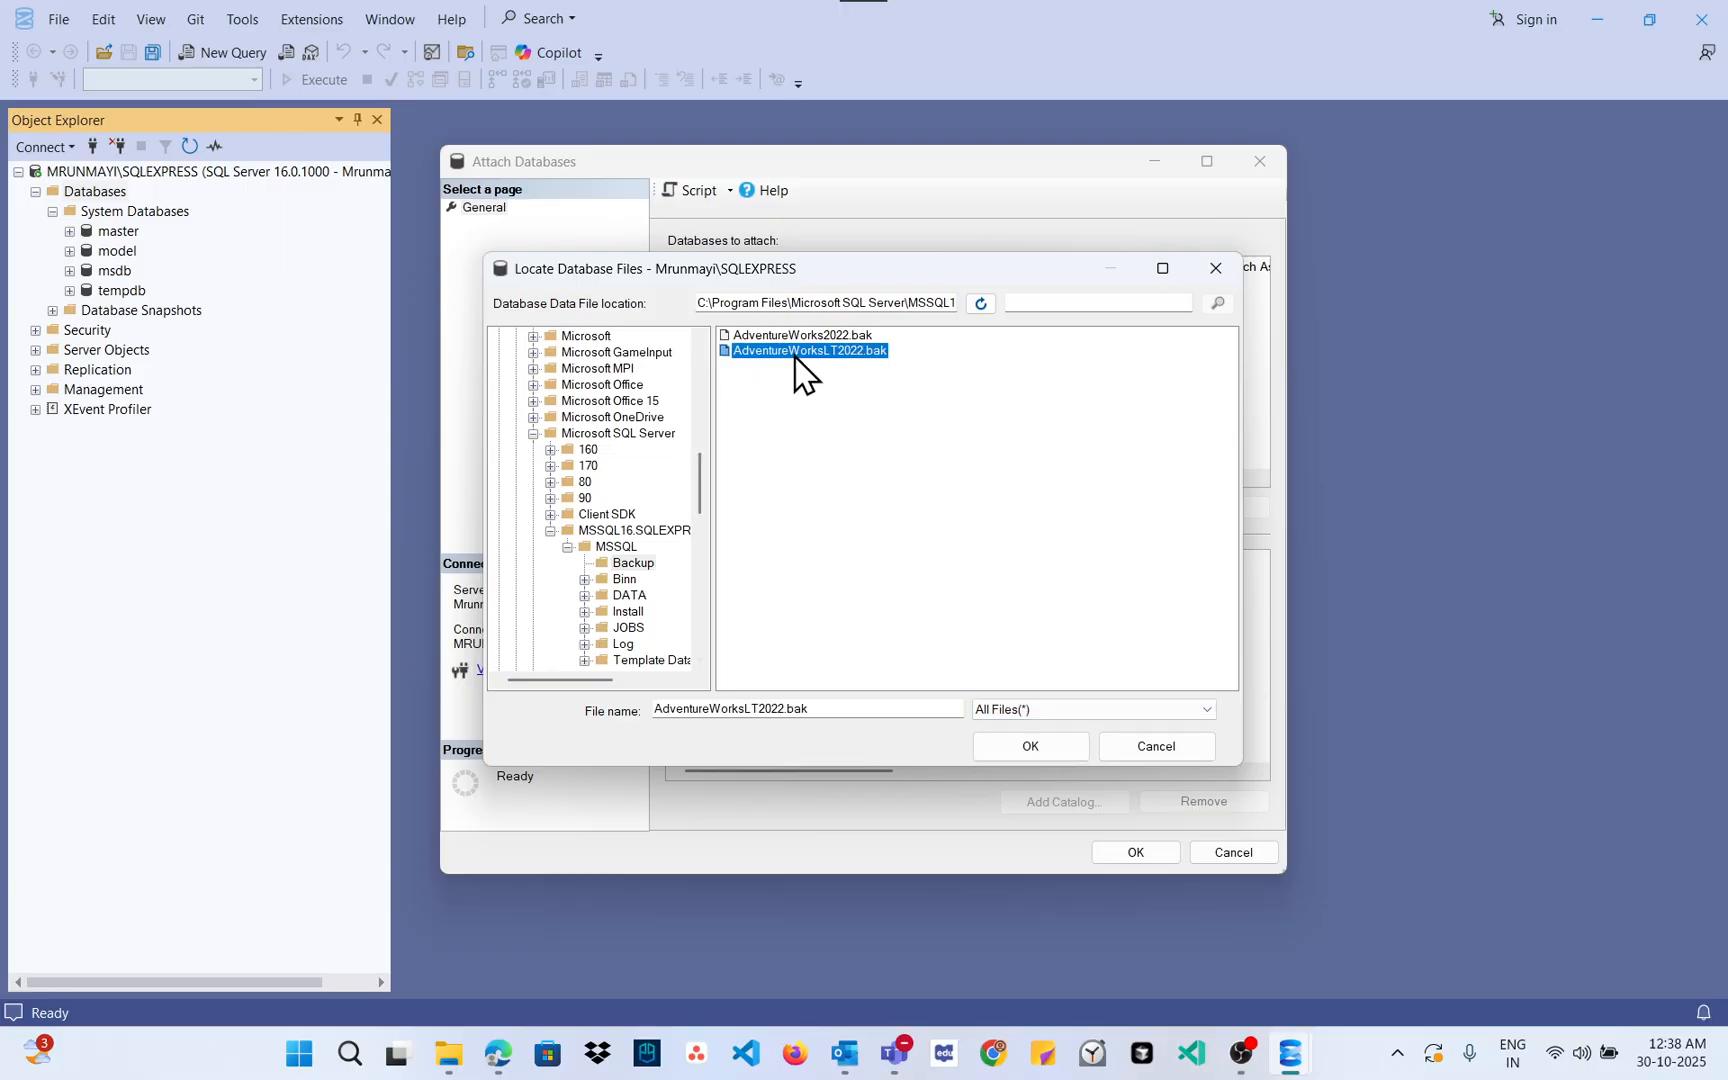
pyautogui.click(1028, 746)
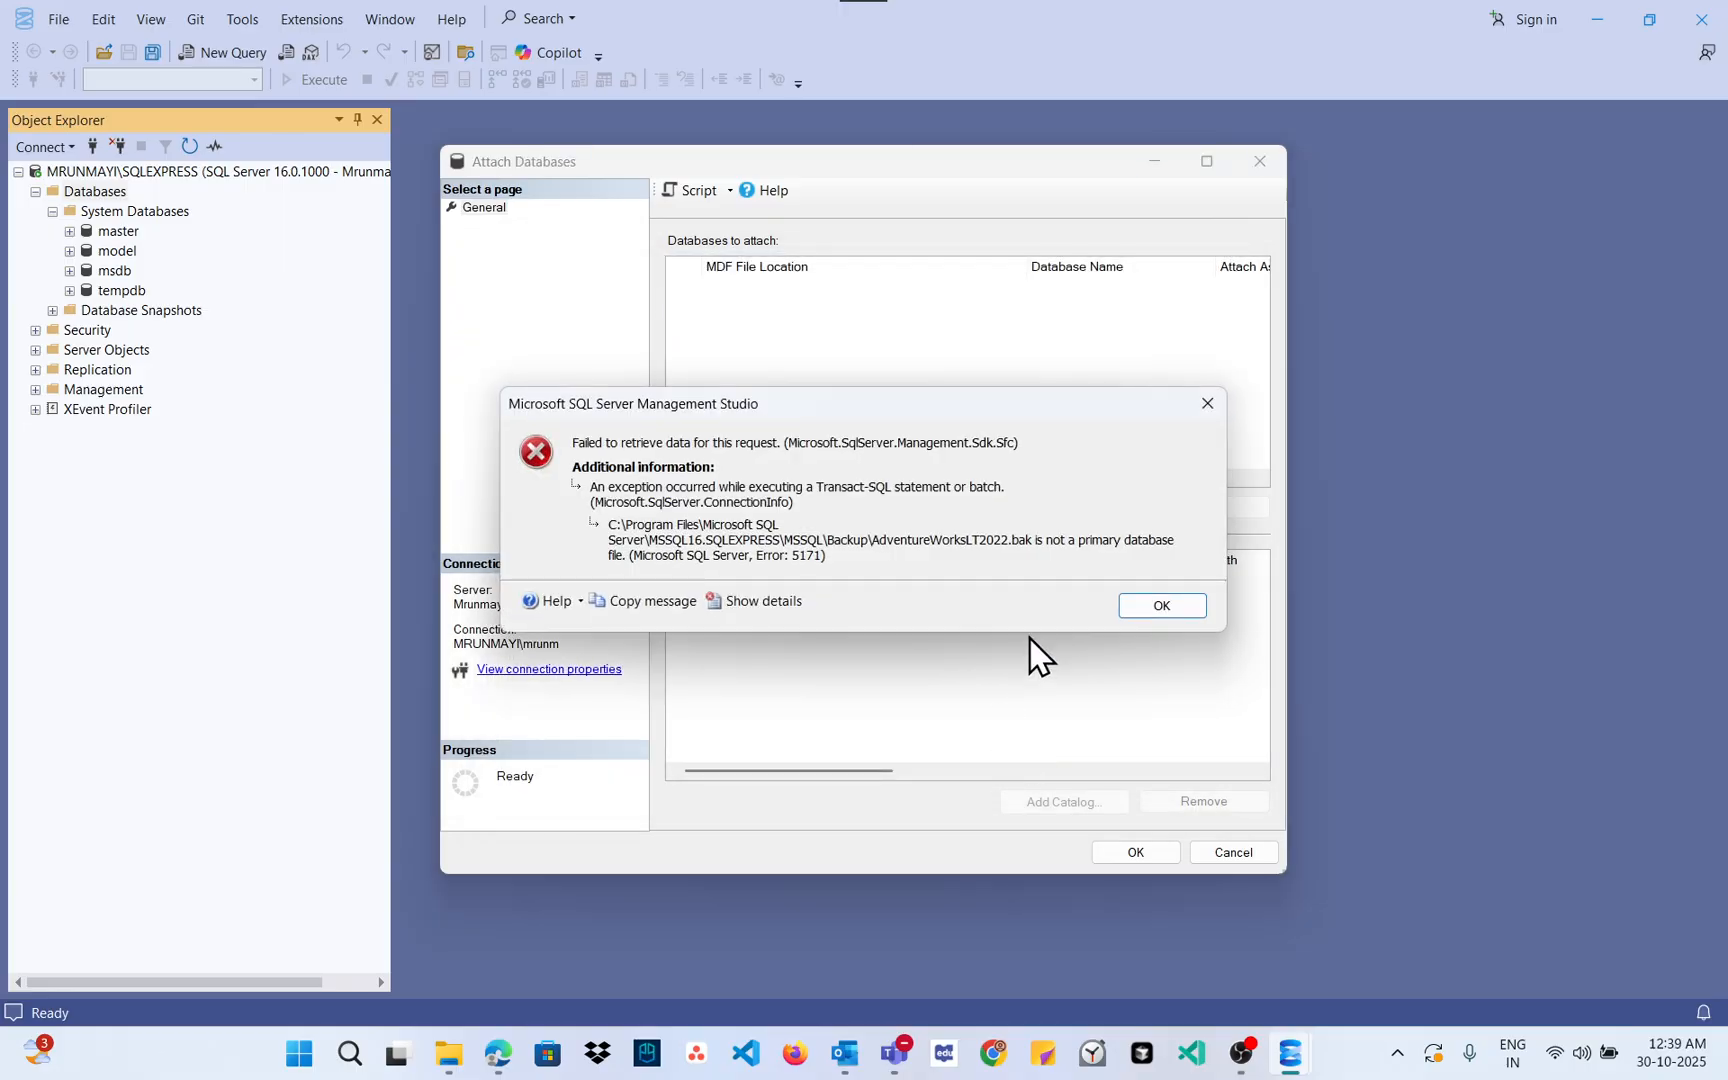
pyautogui.click(1157, 604)
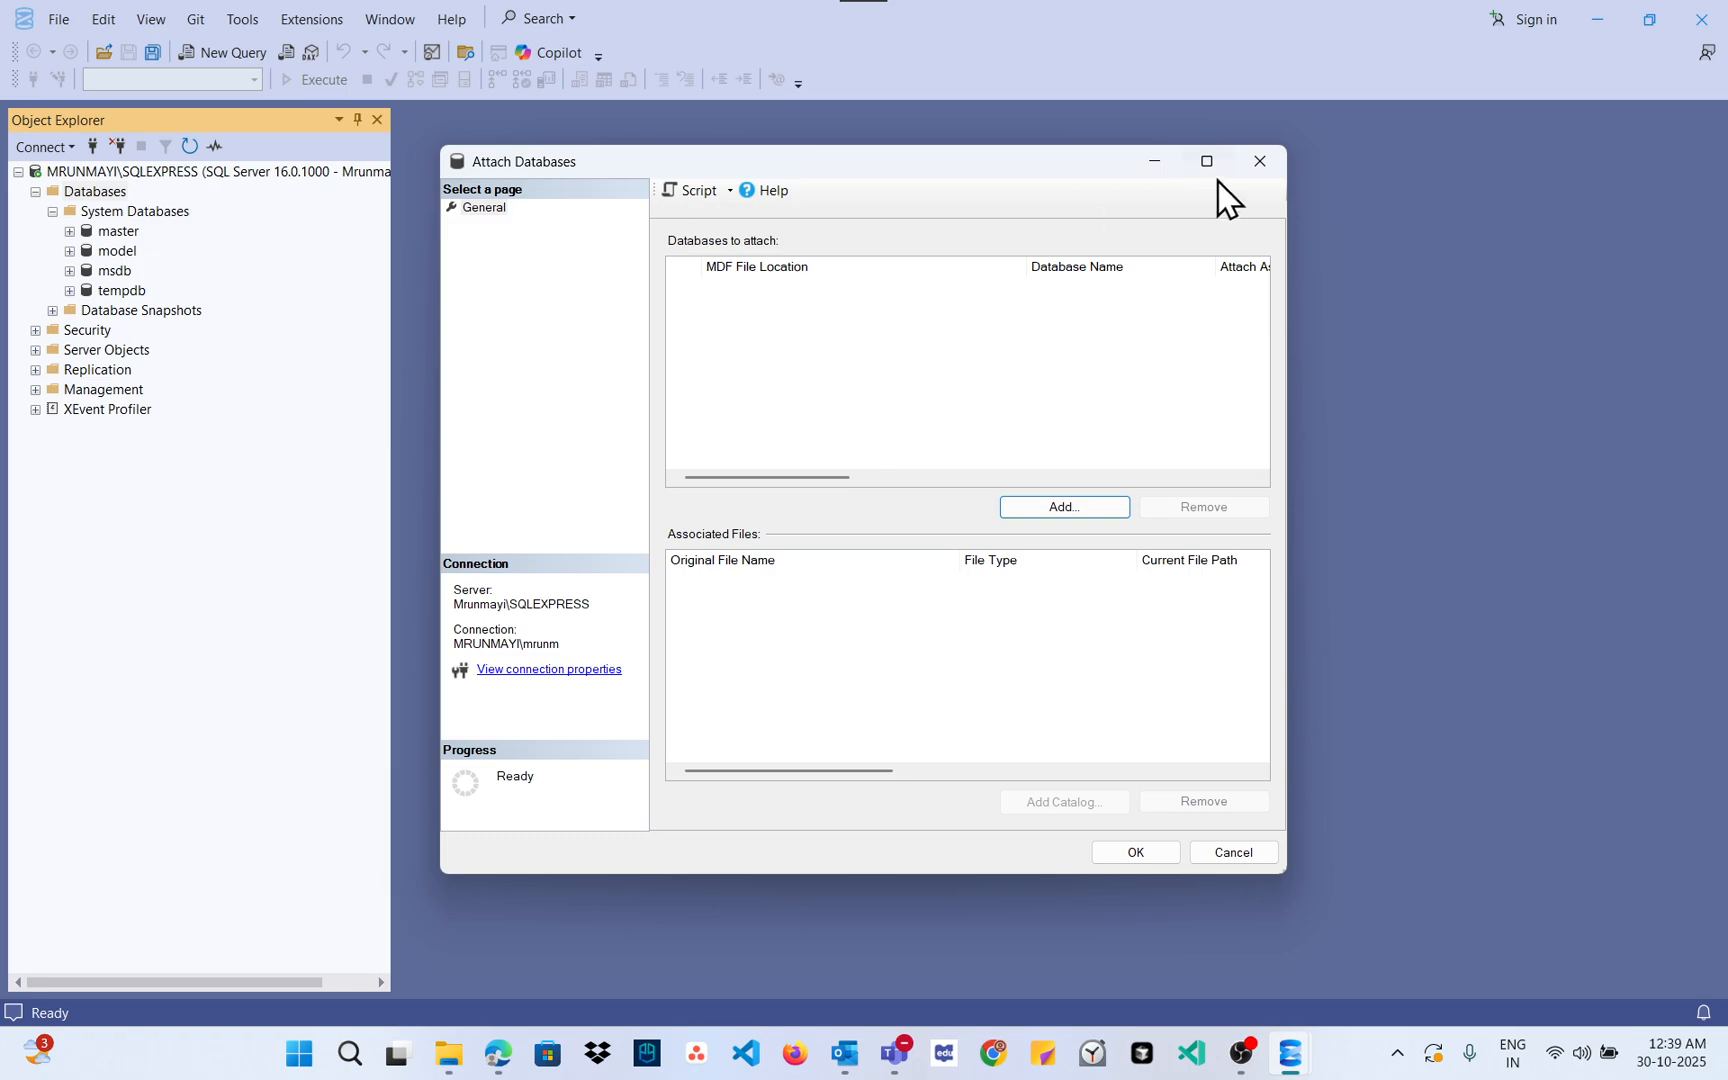
pyautogui.click(1260, 163)
pyautogui.click(97, 172)
pyautogui.rightClick(97, 172)
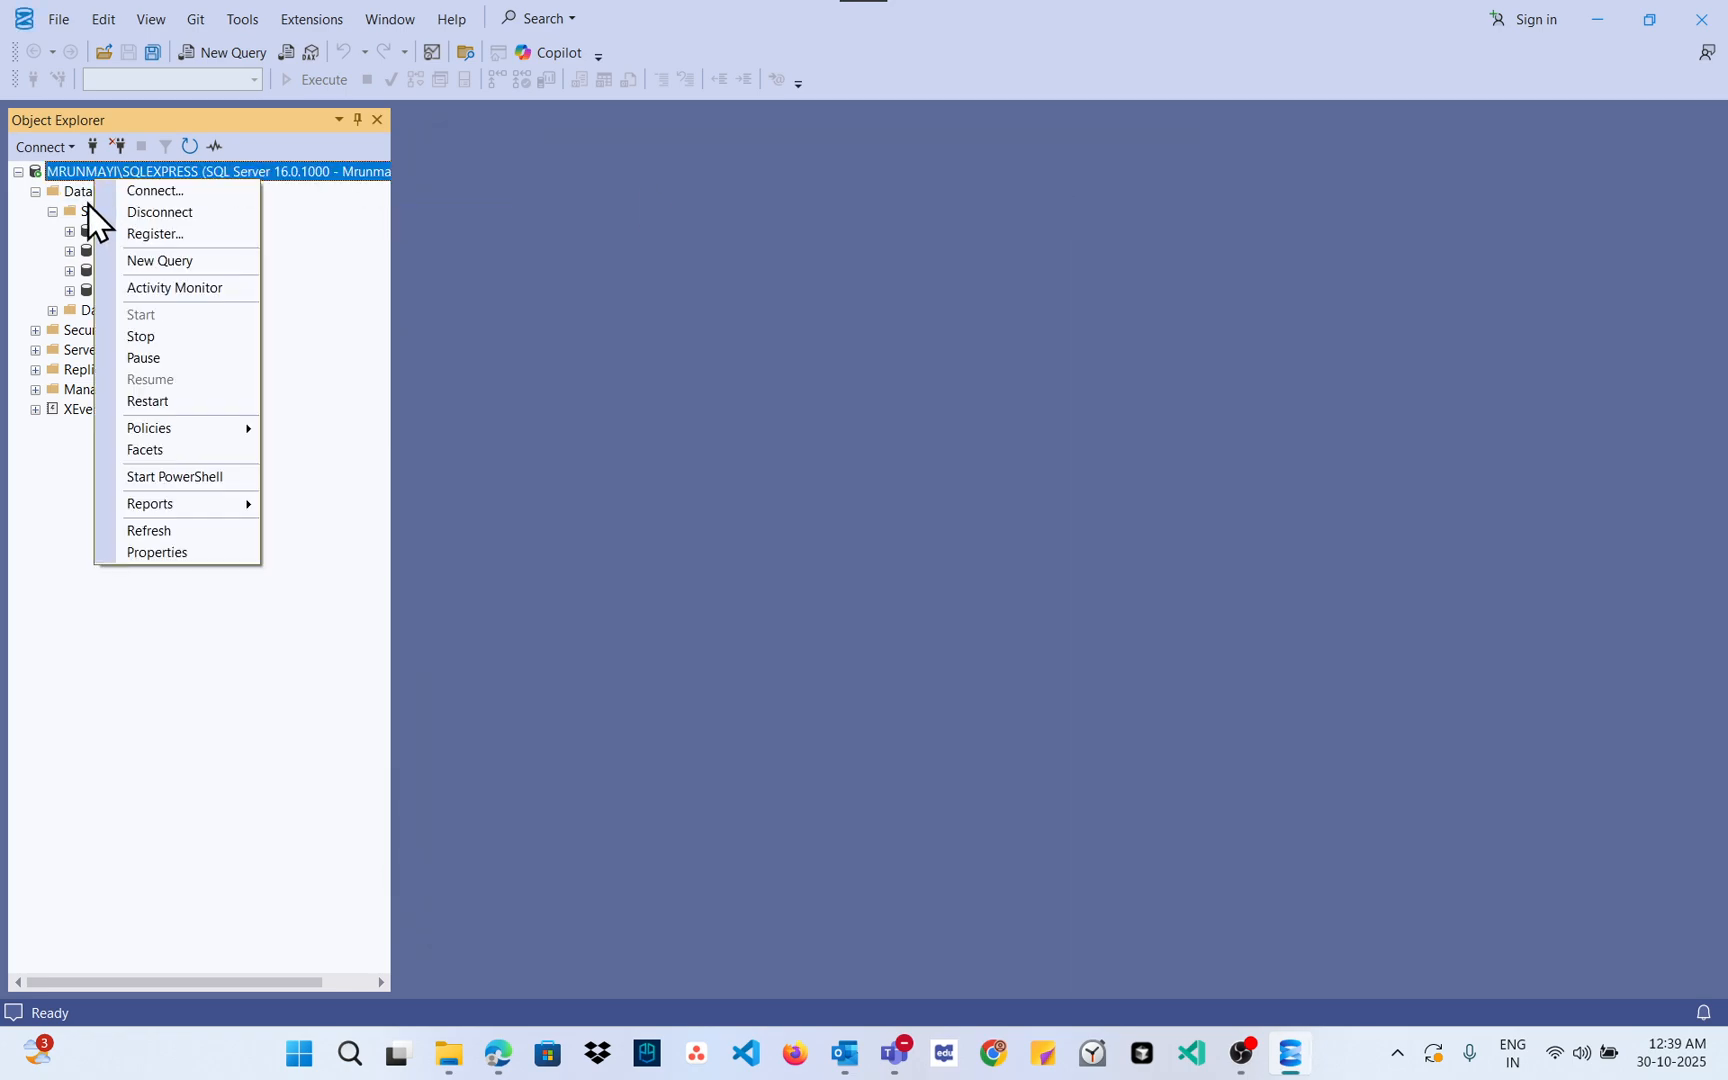
pyautogui.click(332, 282)
pyautogui.rightClick(108, 196)
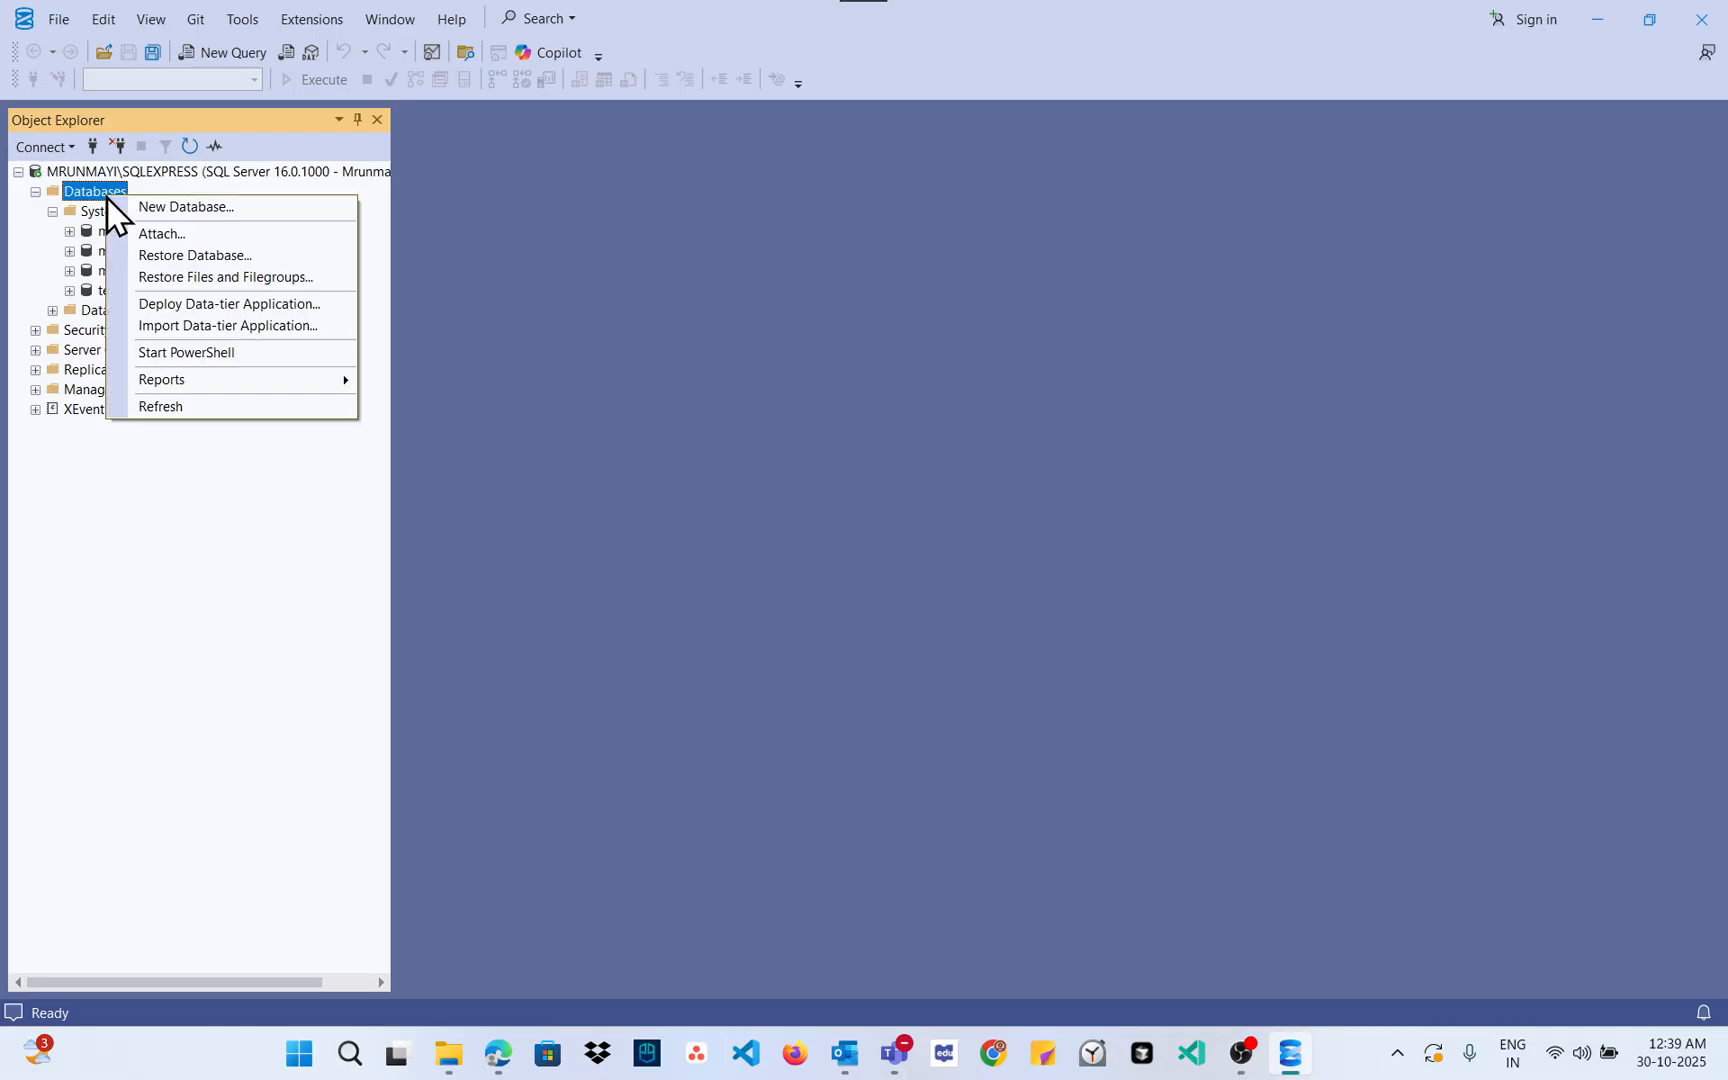
pyautogui.click(172, 256)
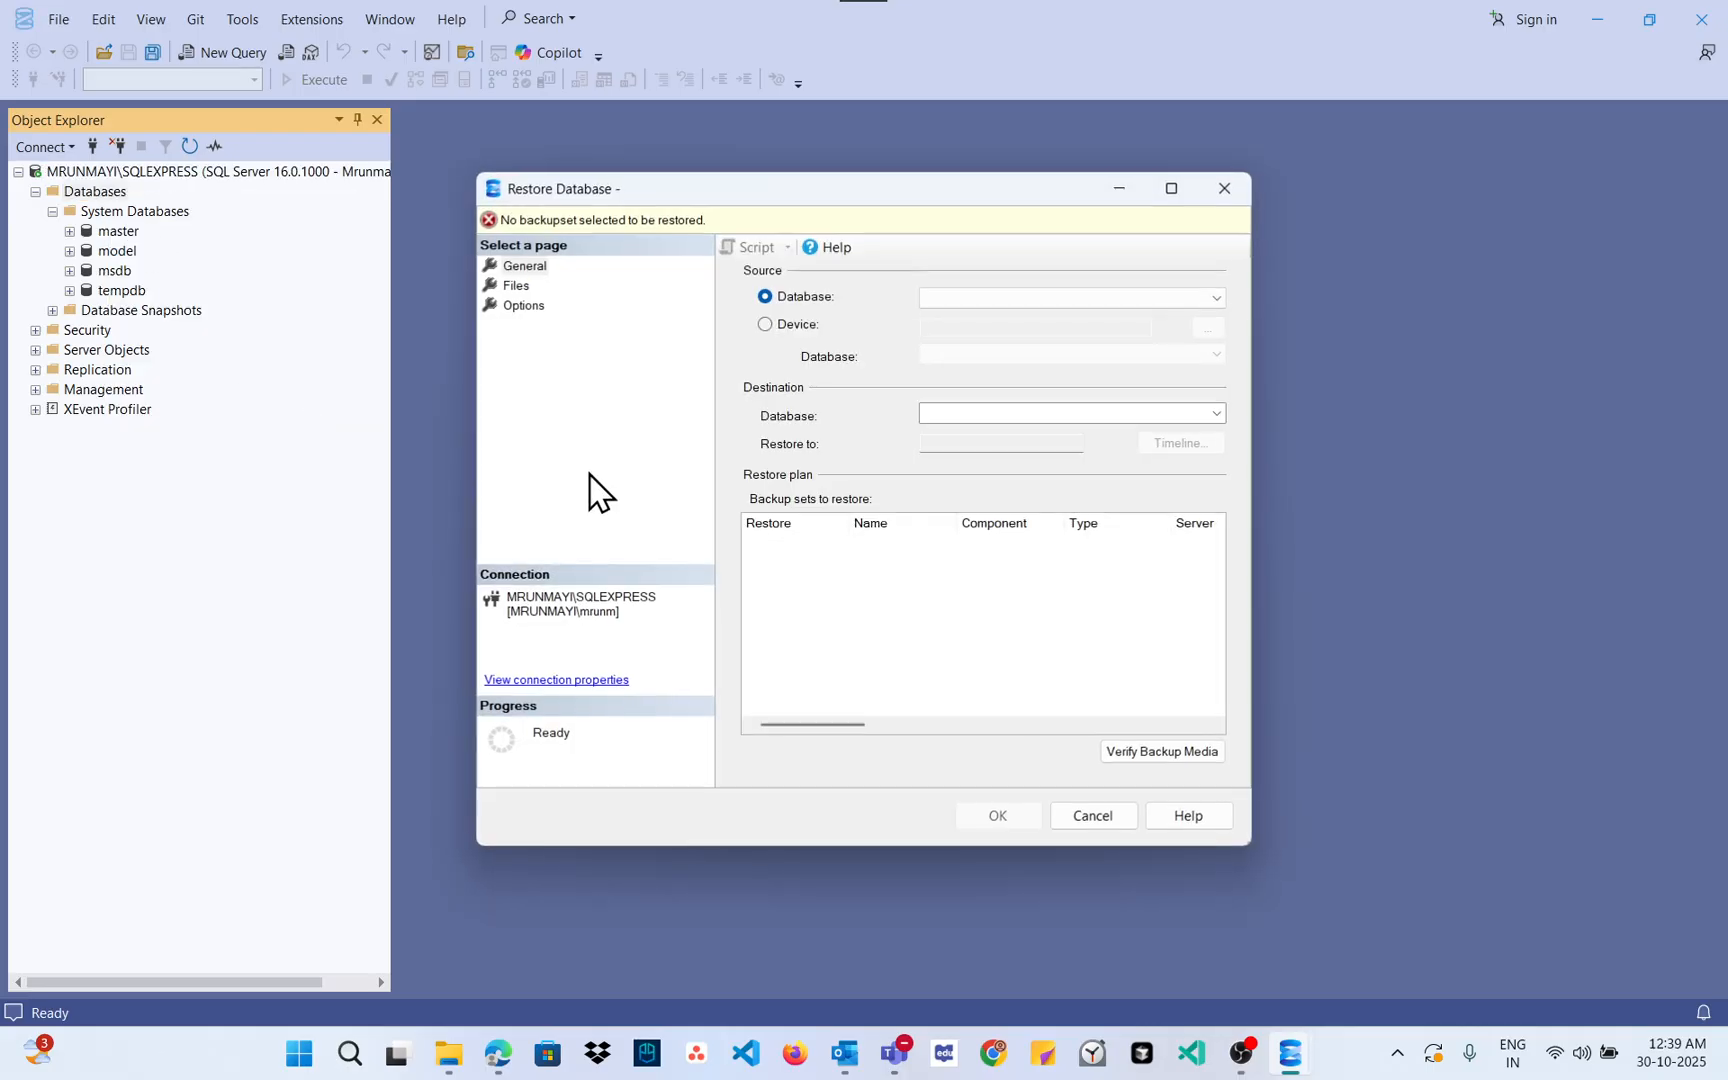
pyautogui.click(780, 324)
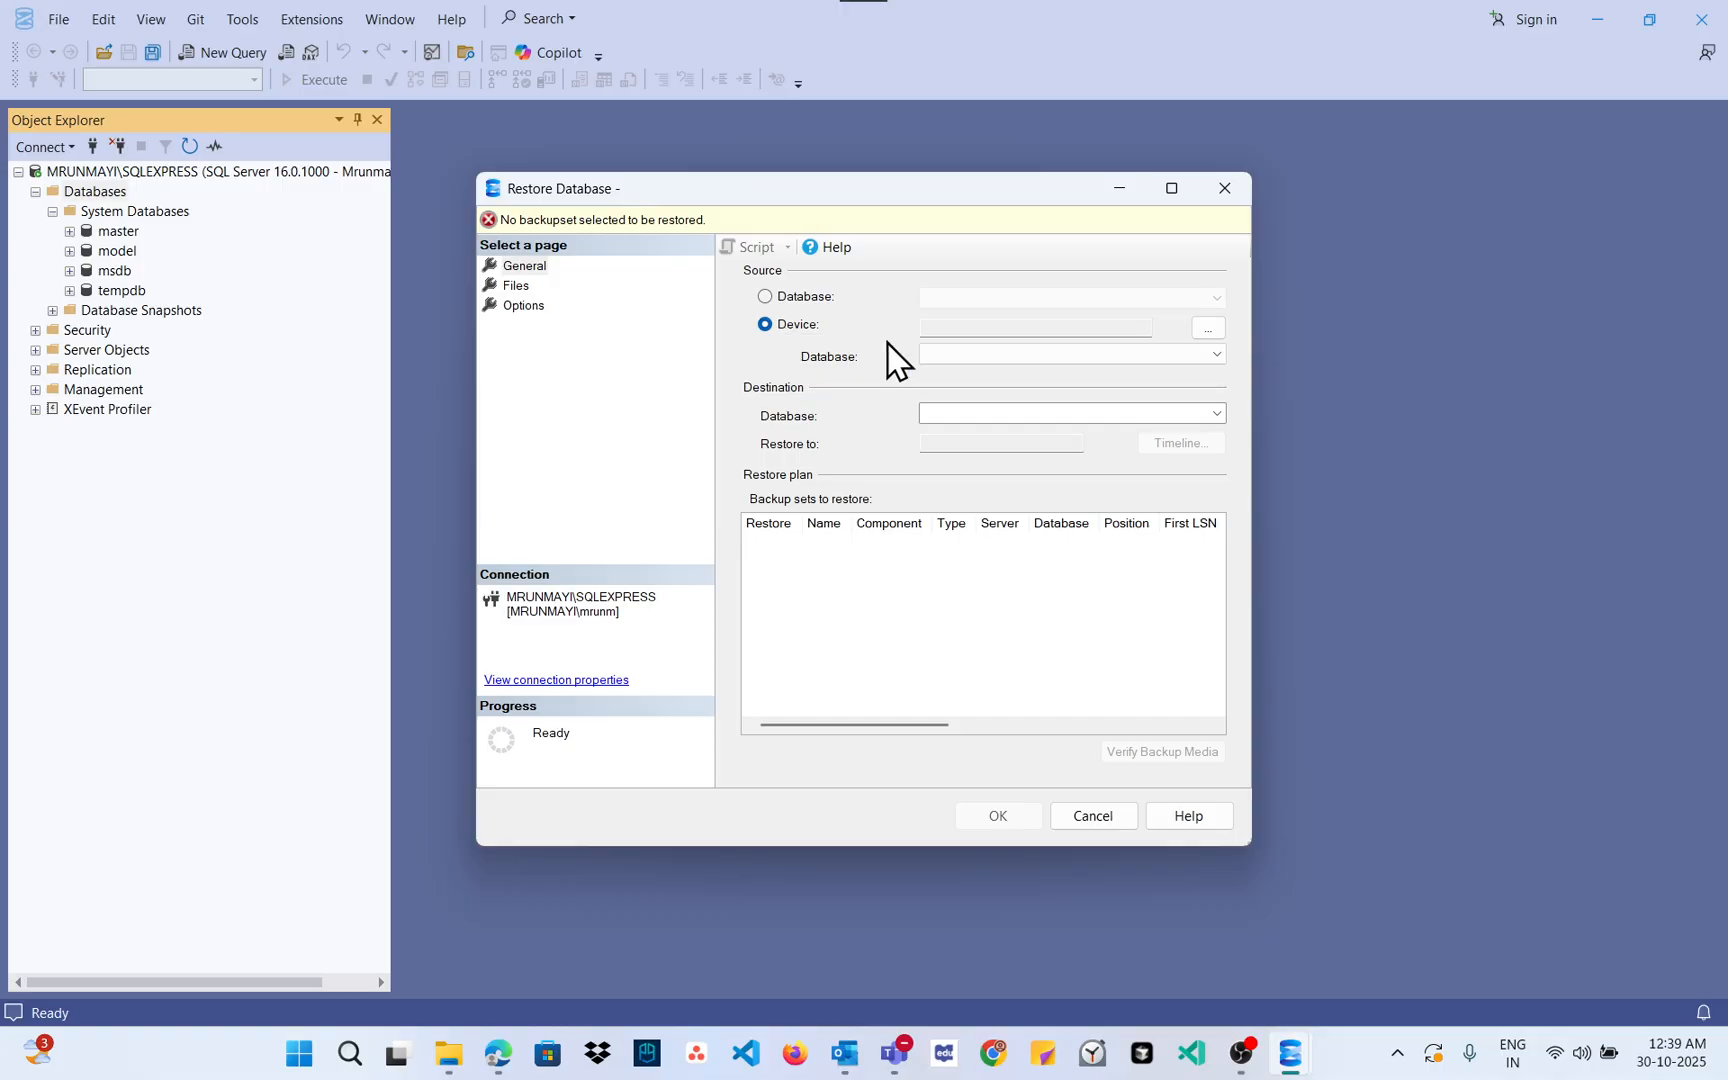
pyautogui.click(1214, 332)
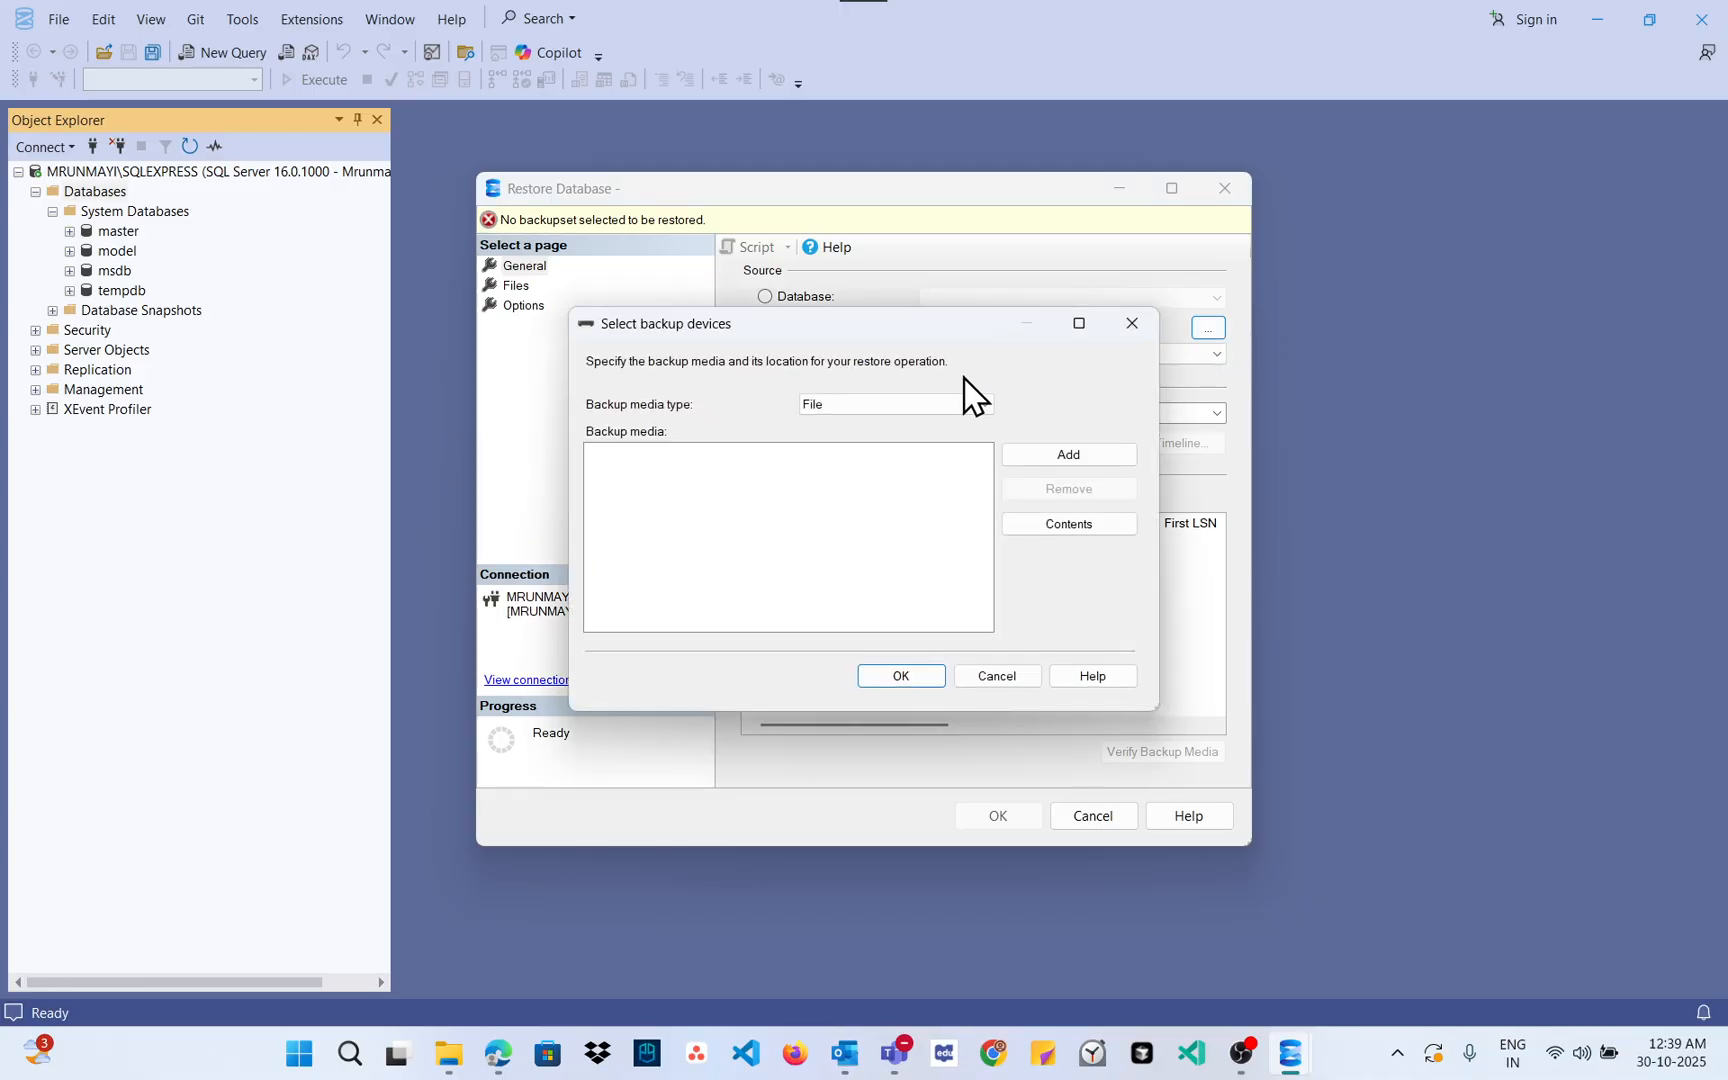
pyautogui.click(1043, 455)
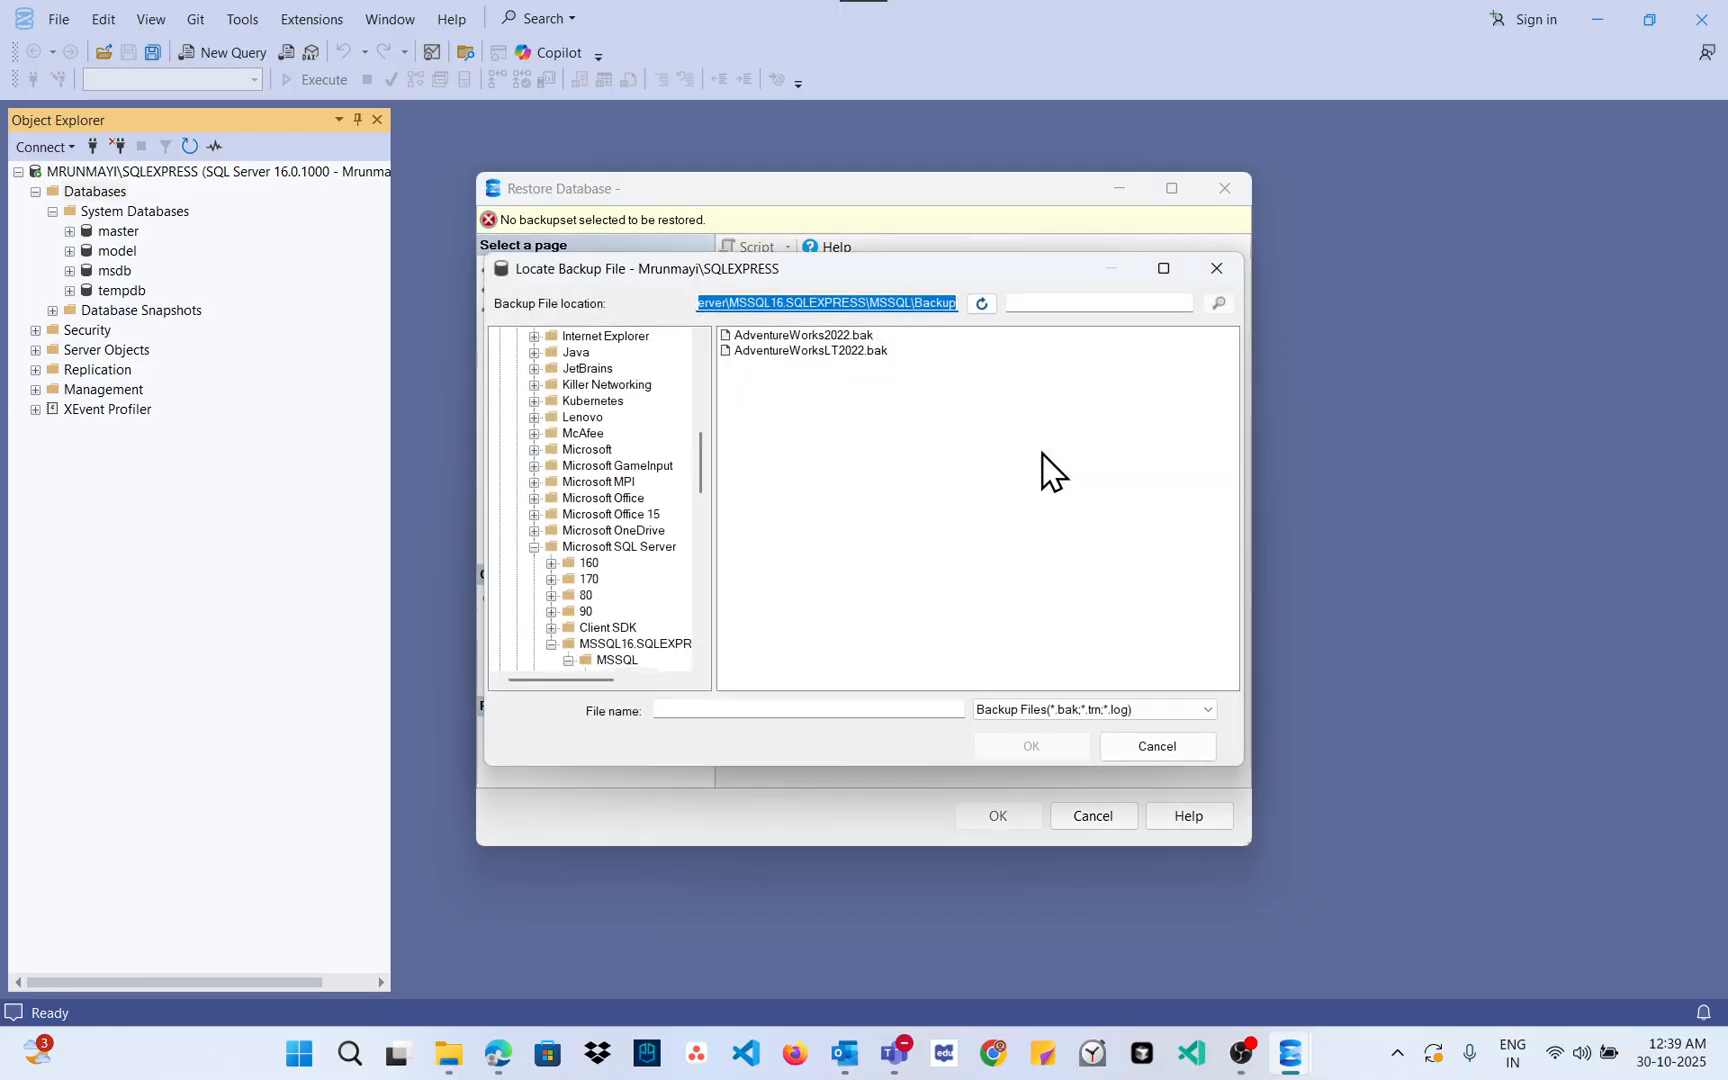
pyautogui.click(828, 352)
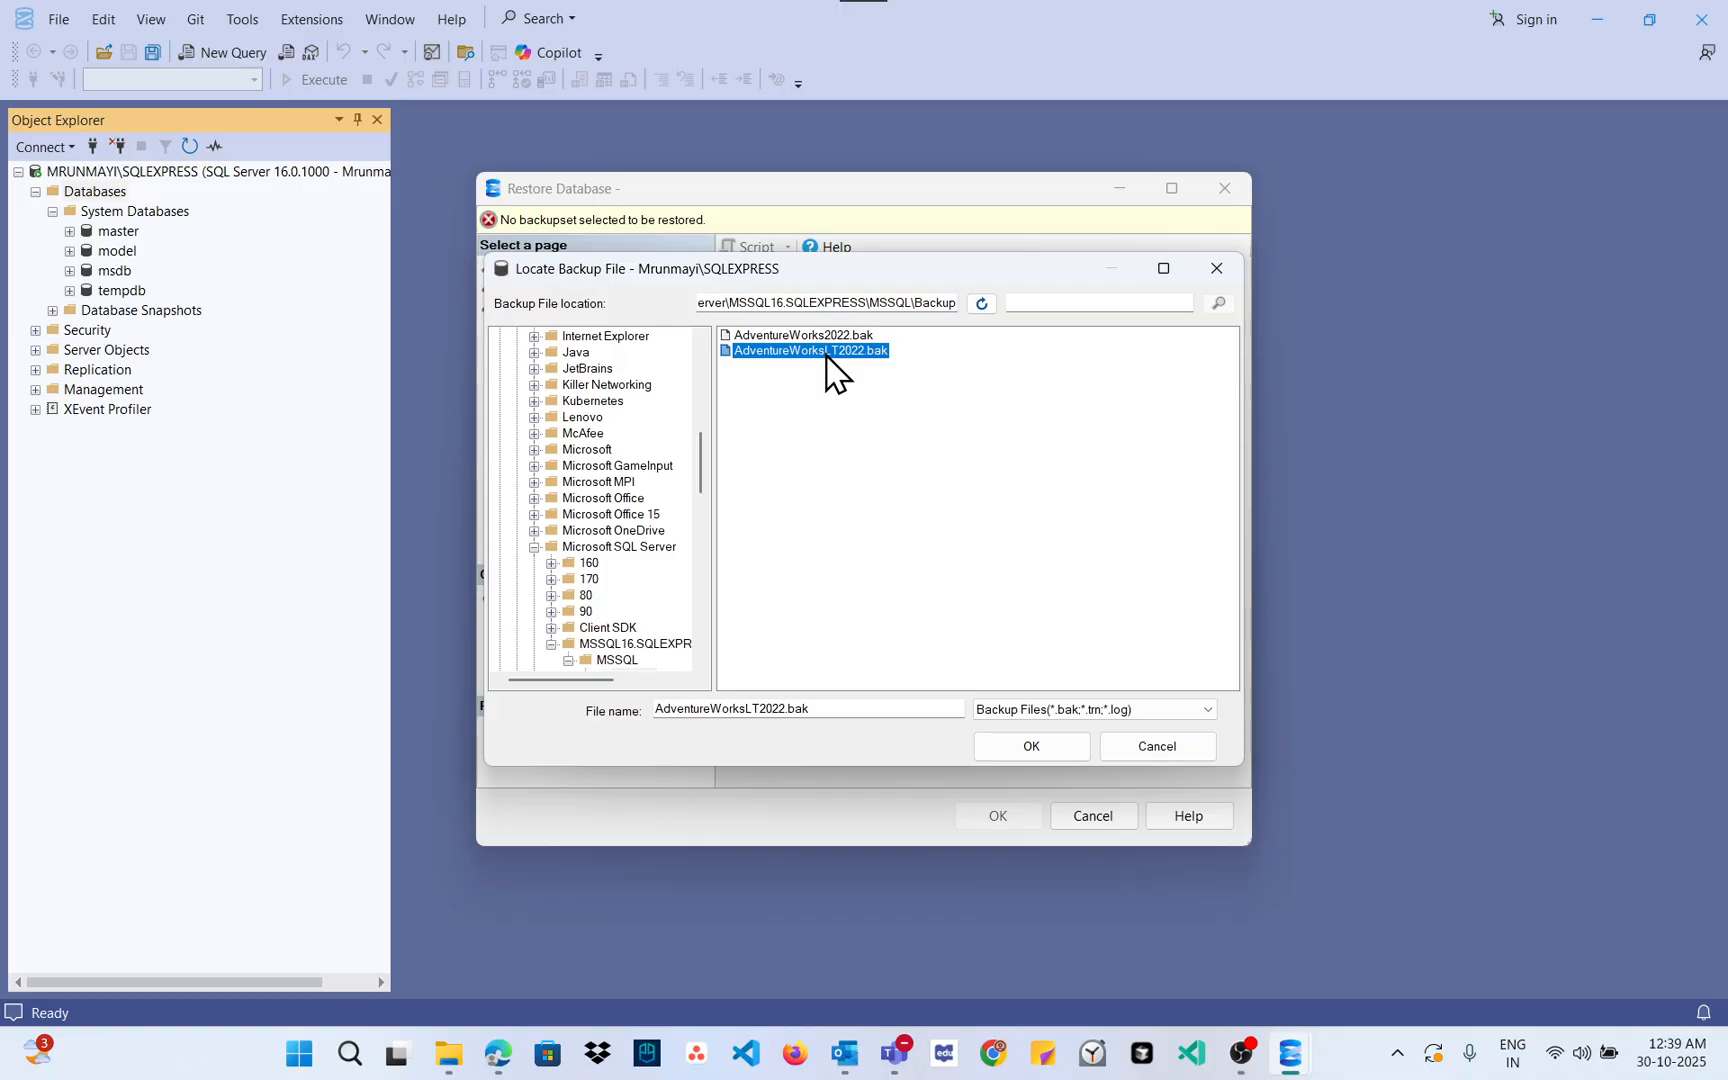
pyautogui.click(1157, 746)
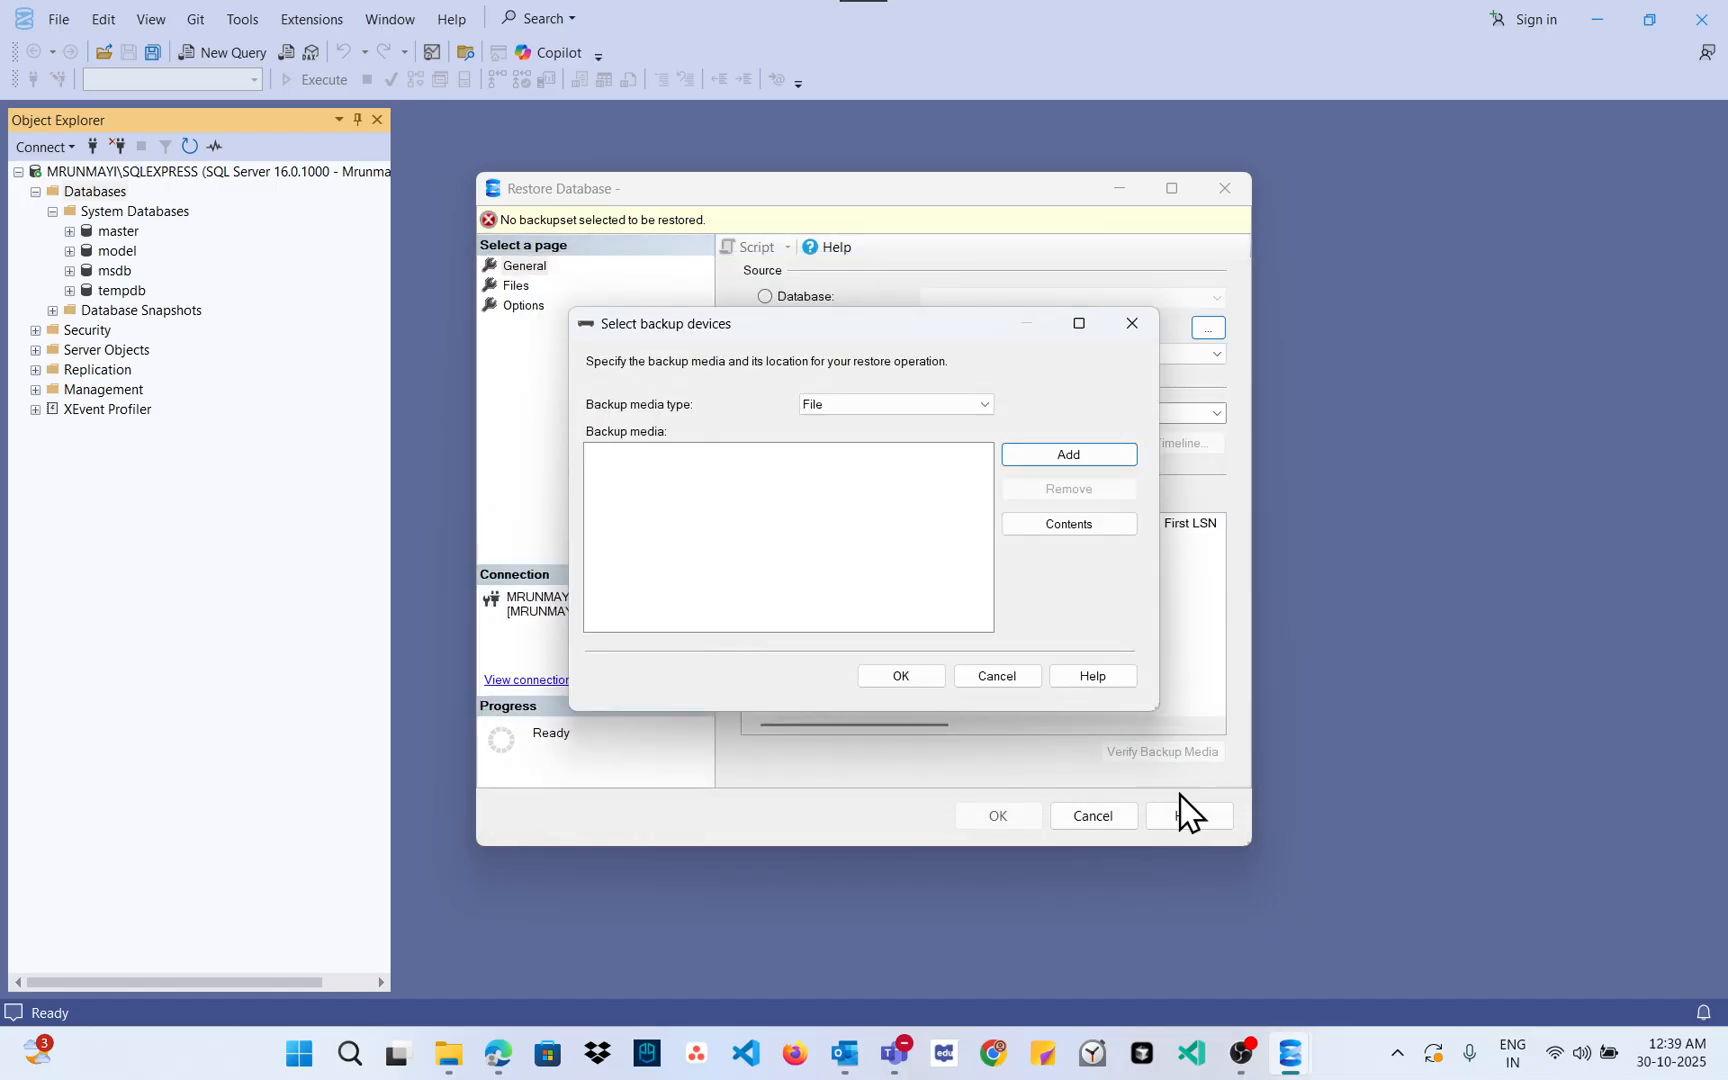
pyautogui.click(1000, 678)
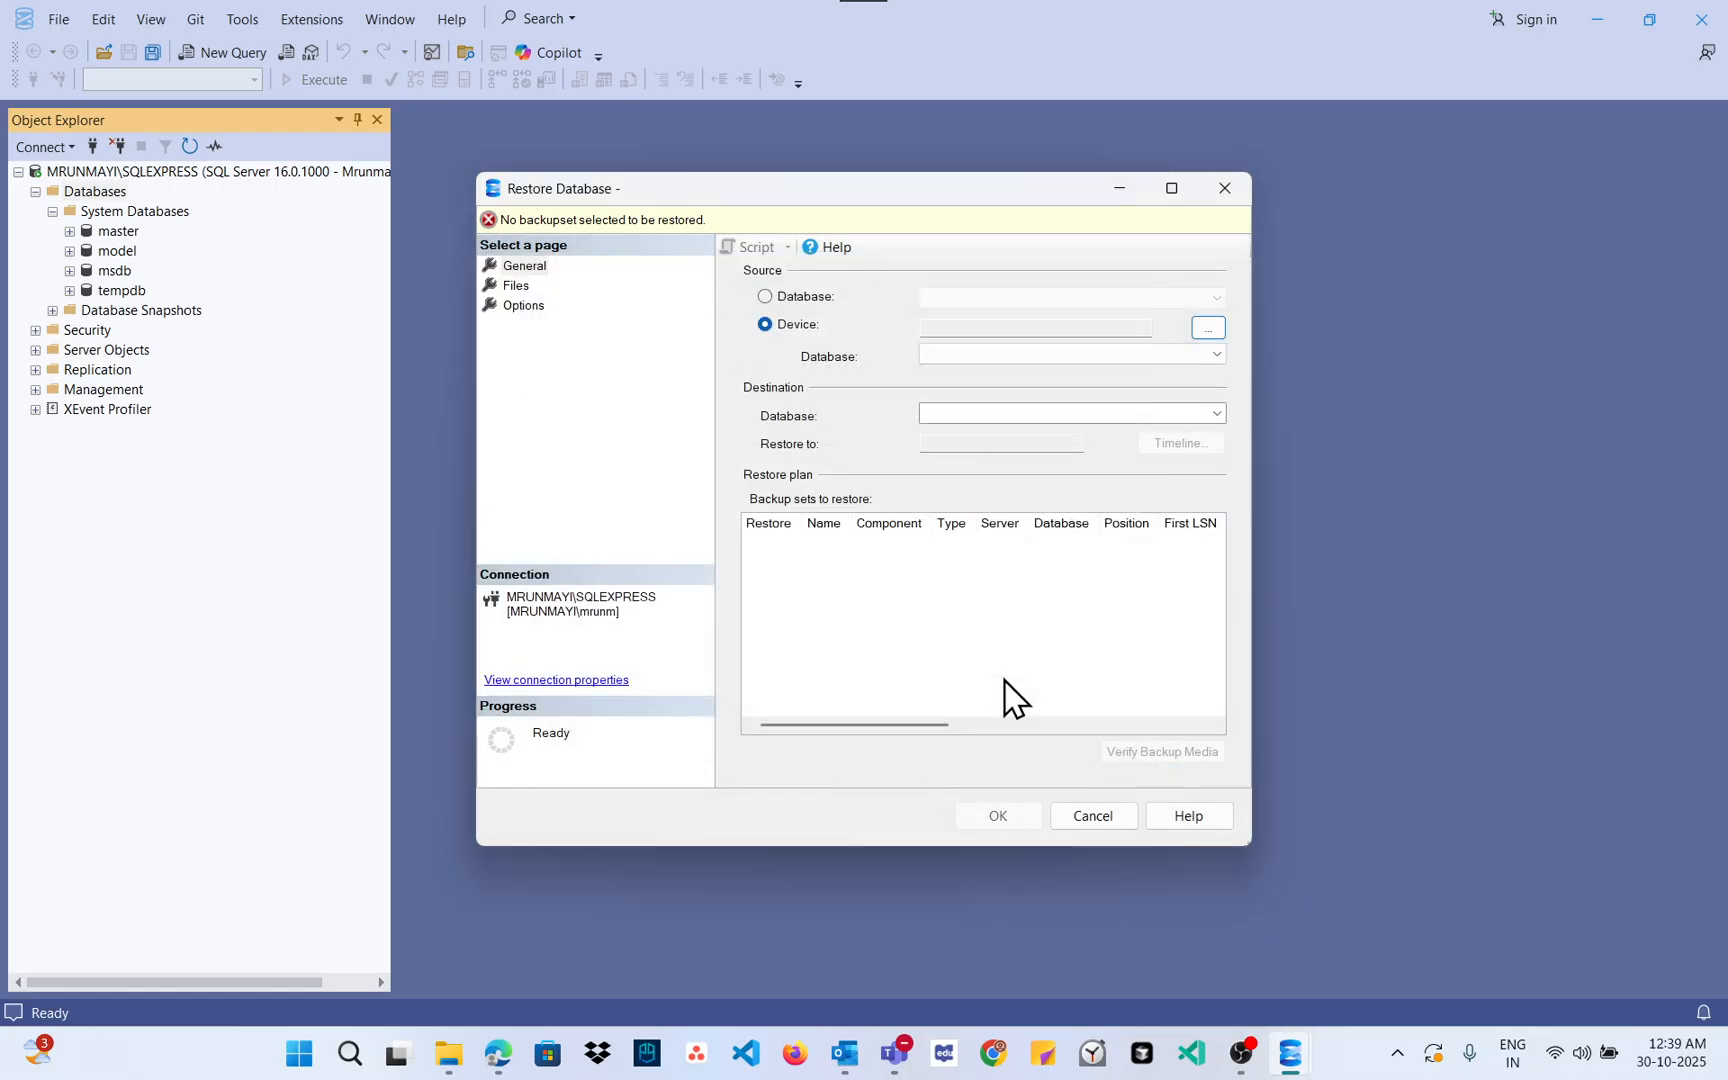
pyautogui.click(1088, 816)
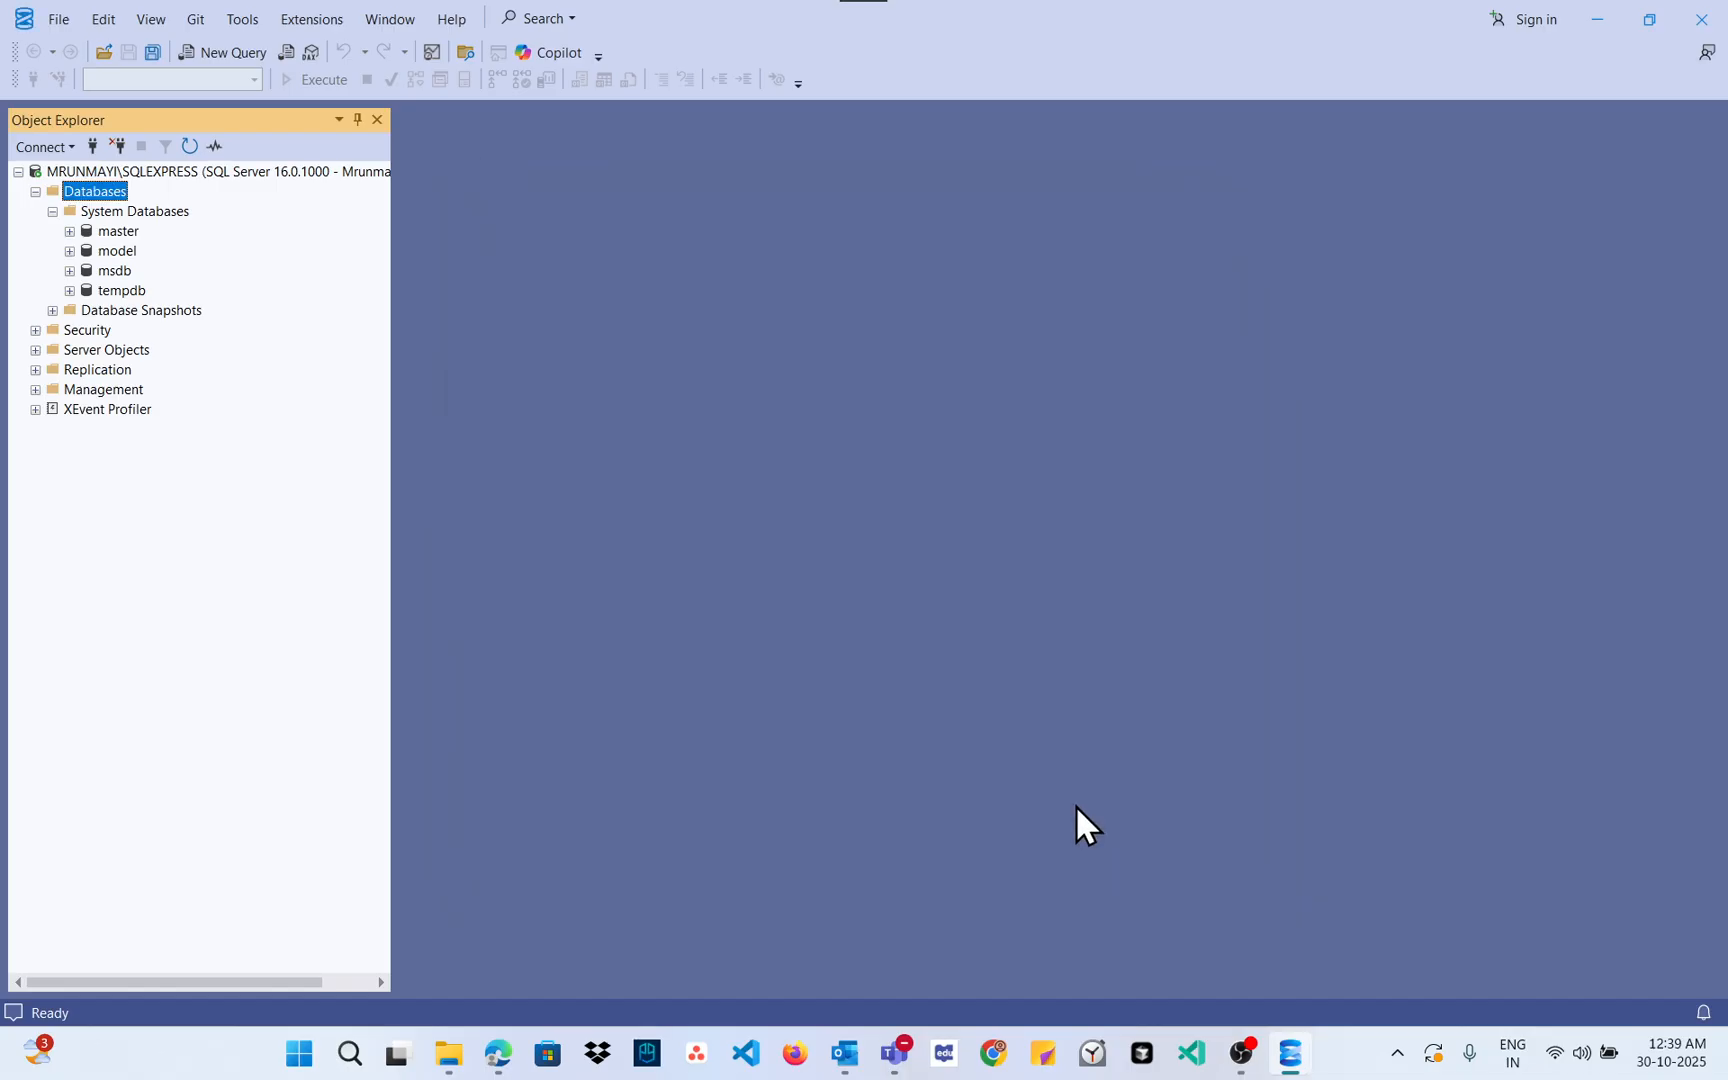
# Step: Start restoring a database from a device, with File as the backup media type, and browse for the backup file to add
pyautogui.rightClick(88, 210)
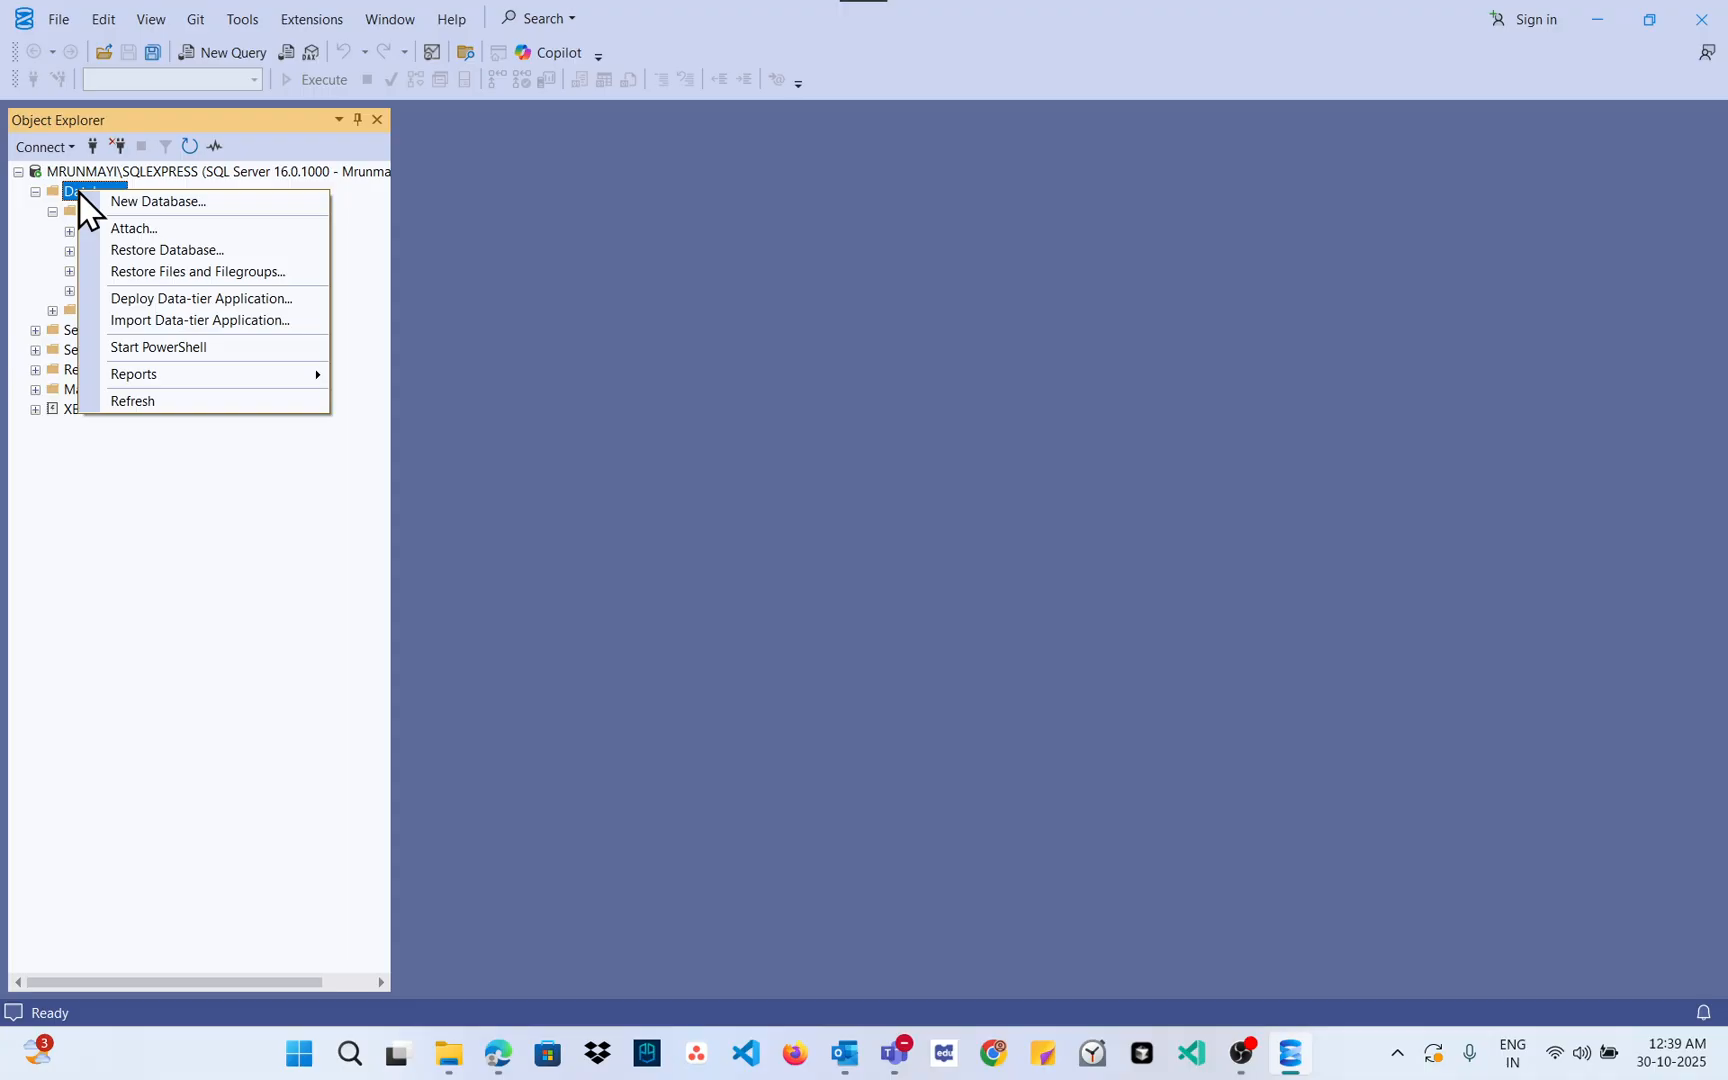
pyautogui.click(190, 252)
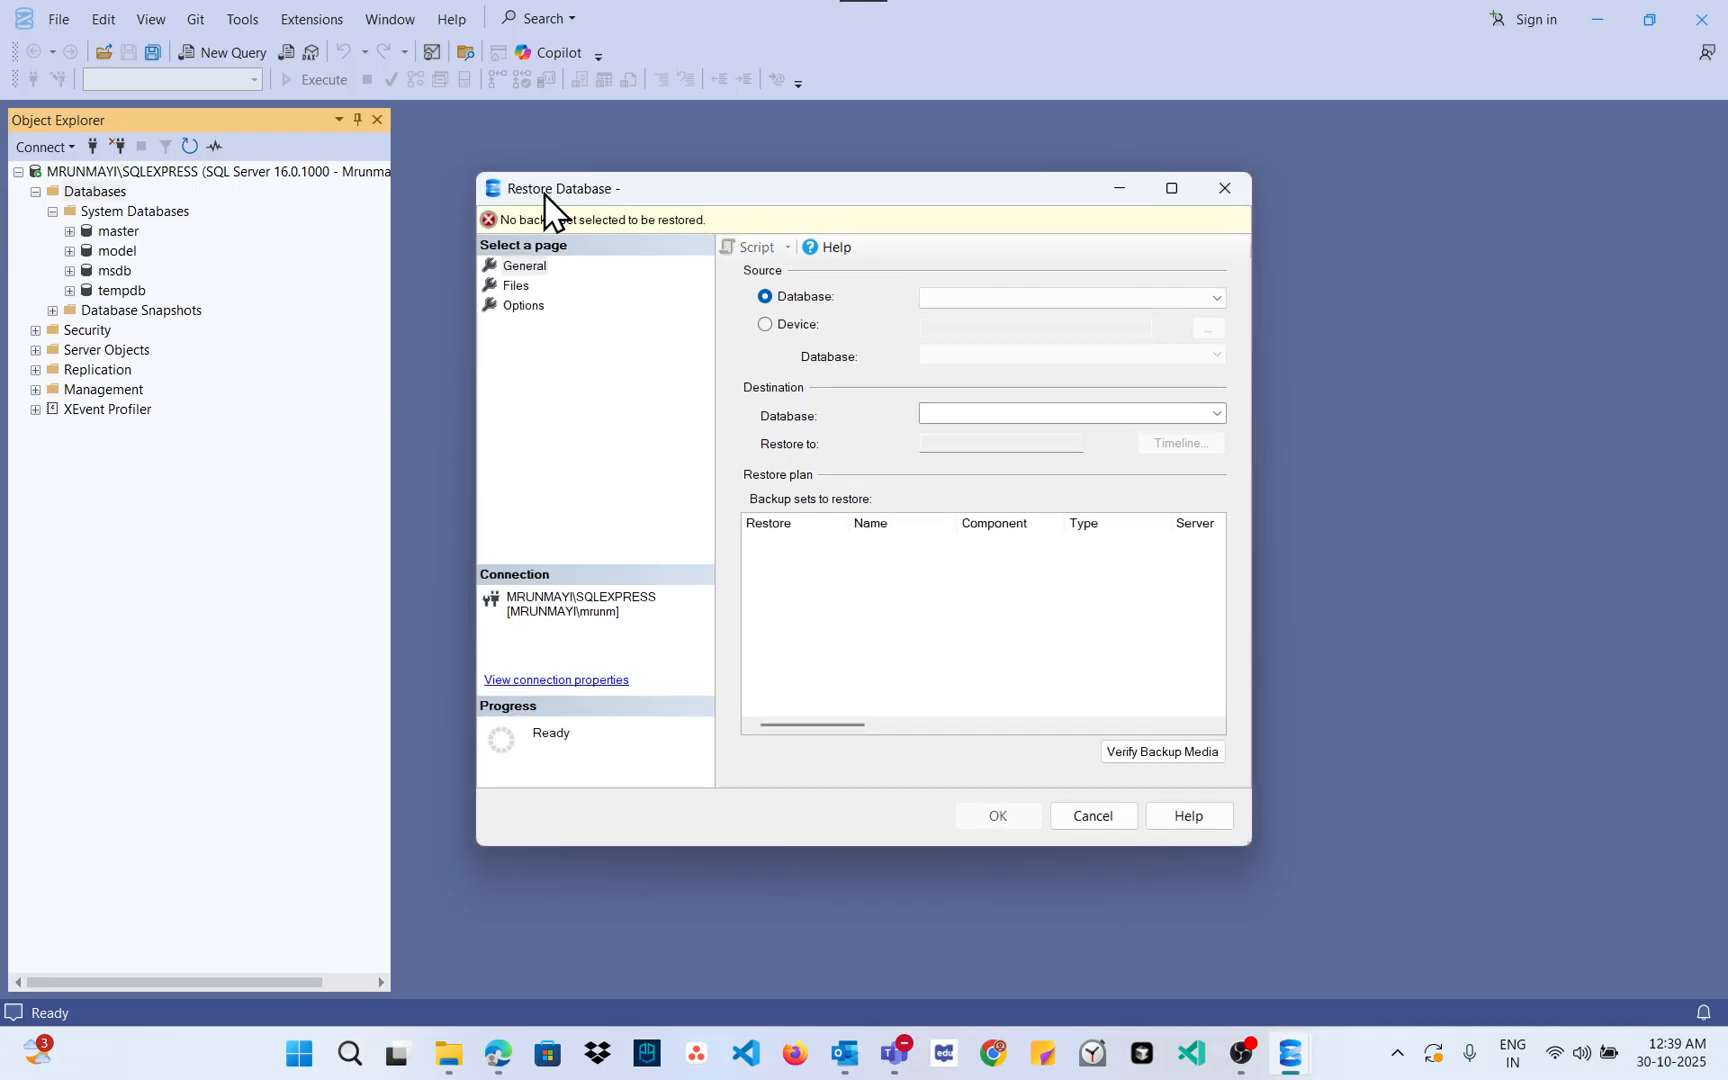
pyautogui.click(799, 326)
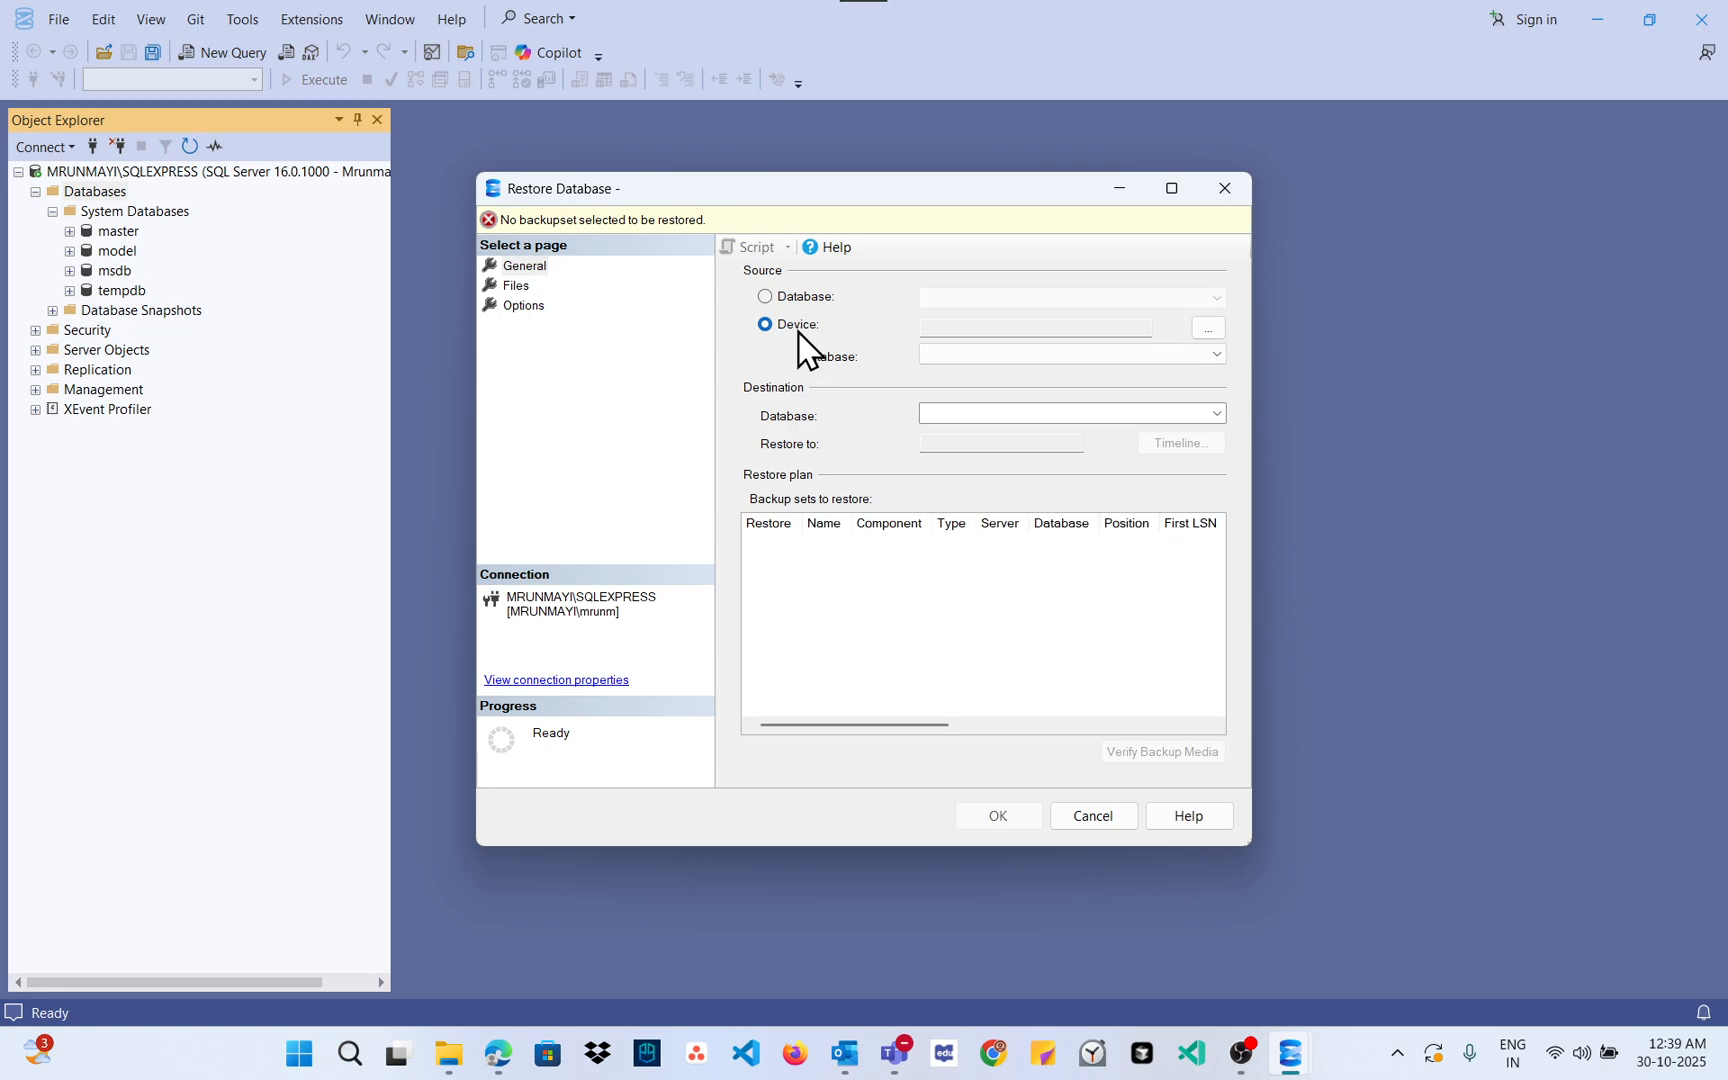
pyautogui.click(1207, 329)
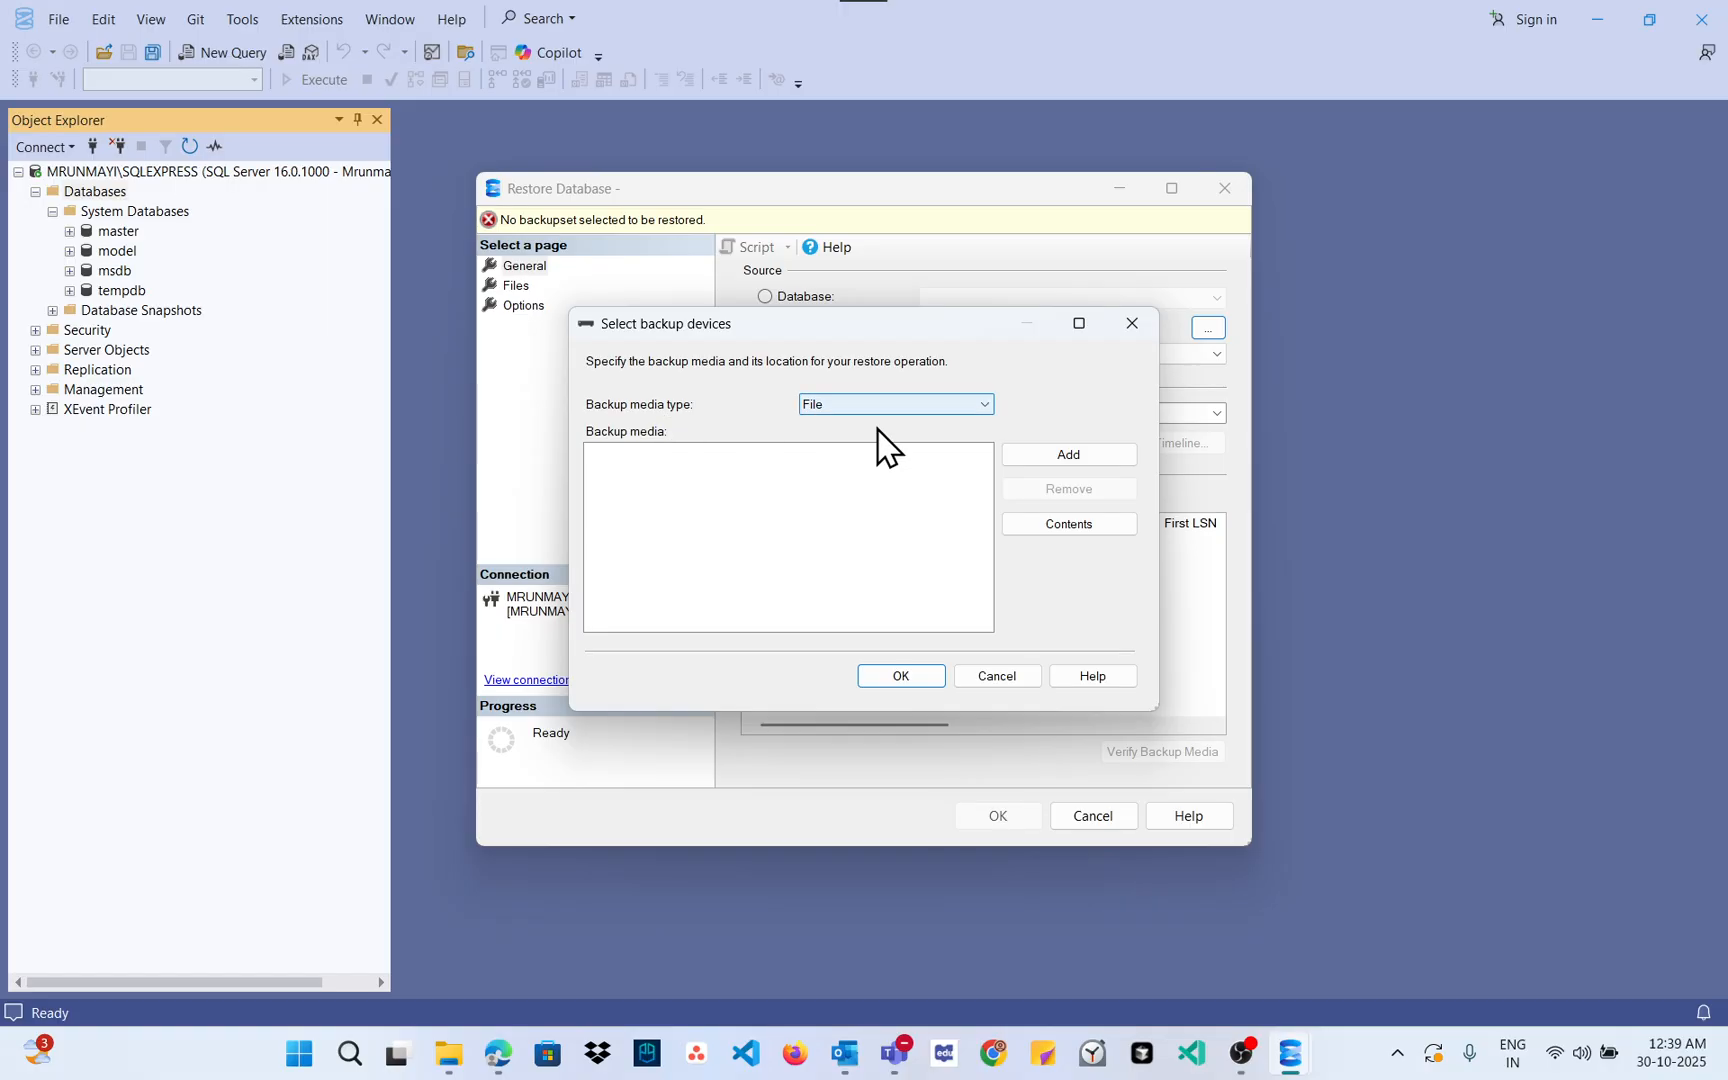
pyautogui.click(1035, 458)
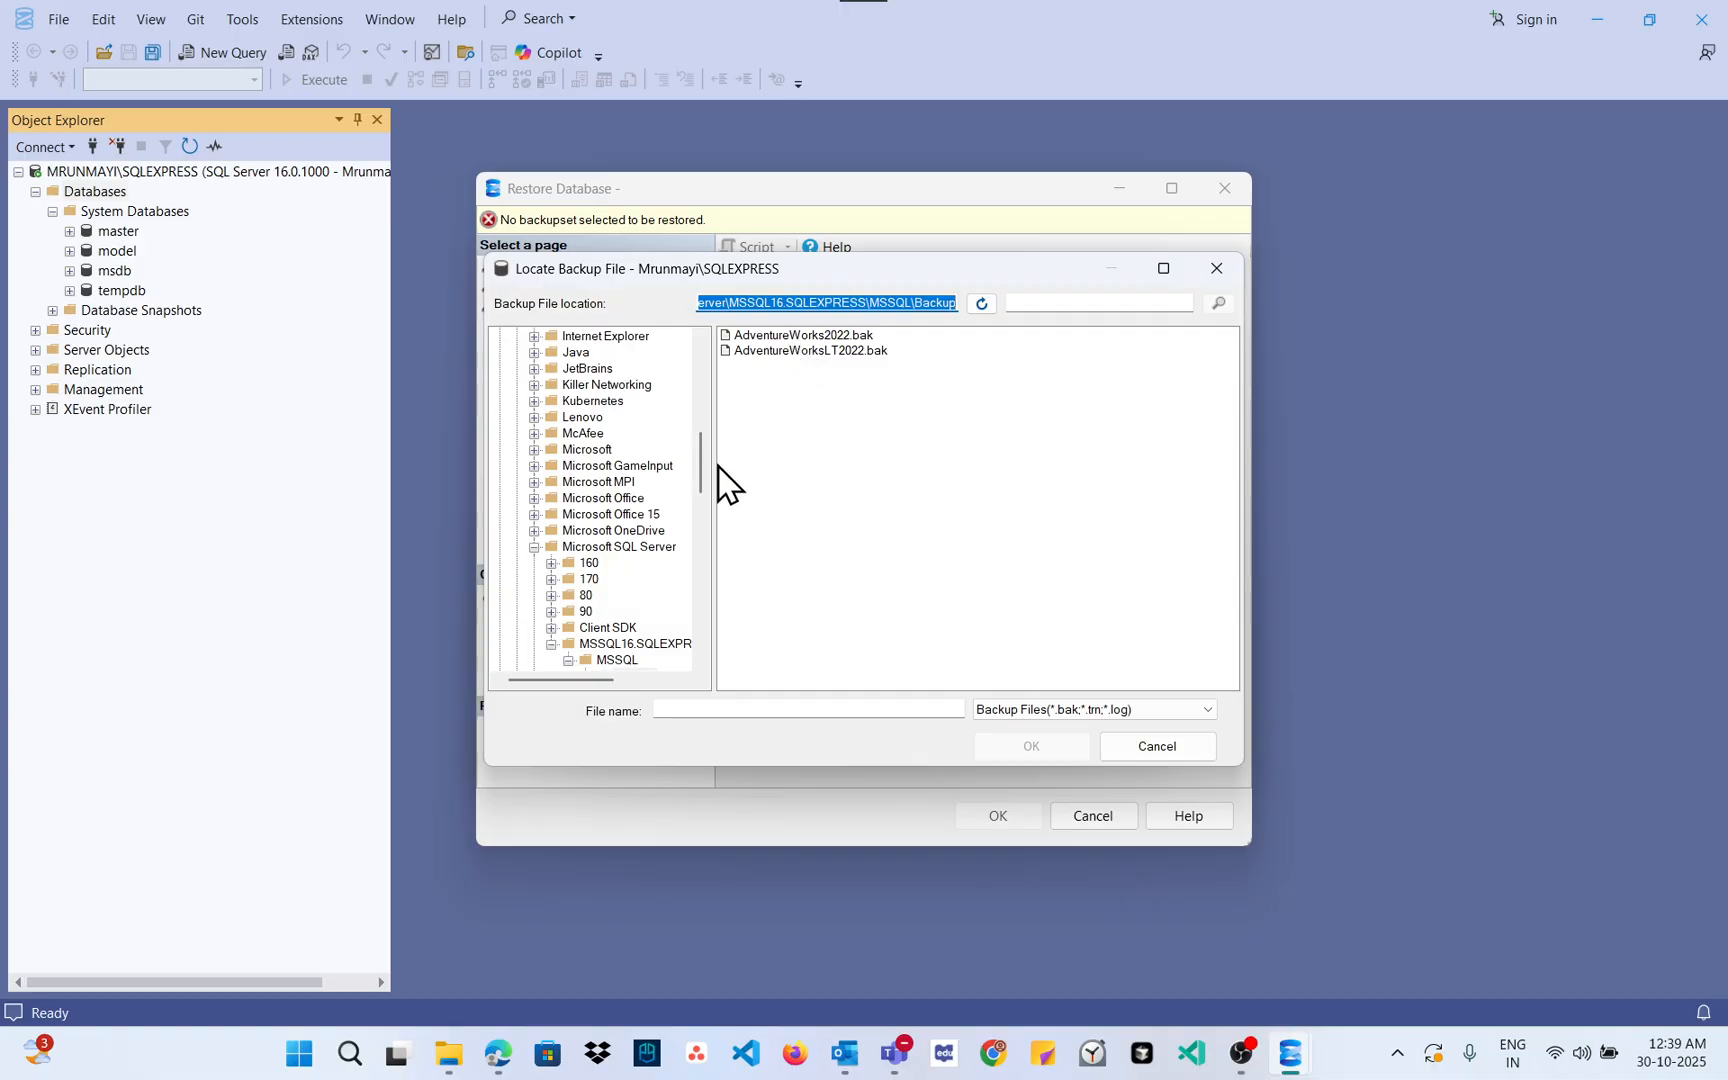
# Step: Add AdventureWorksLT2022.bak from the MSSQL Backup folder as the backup media and accept it as the restore source
pyautogui.moveTo(698, 472); pyautogui.dragTo(700, 383)
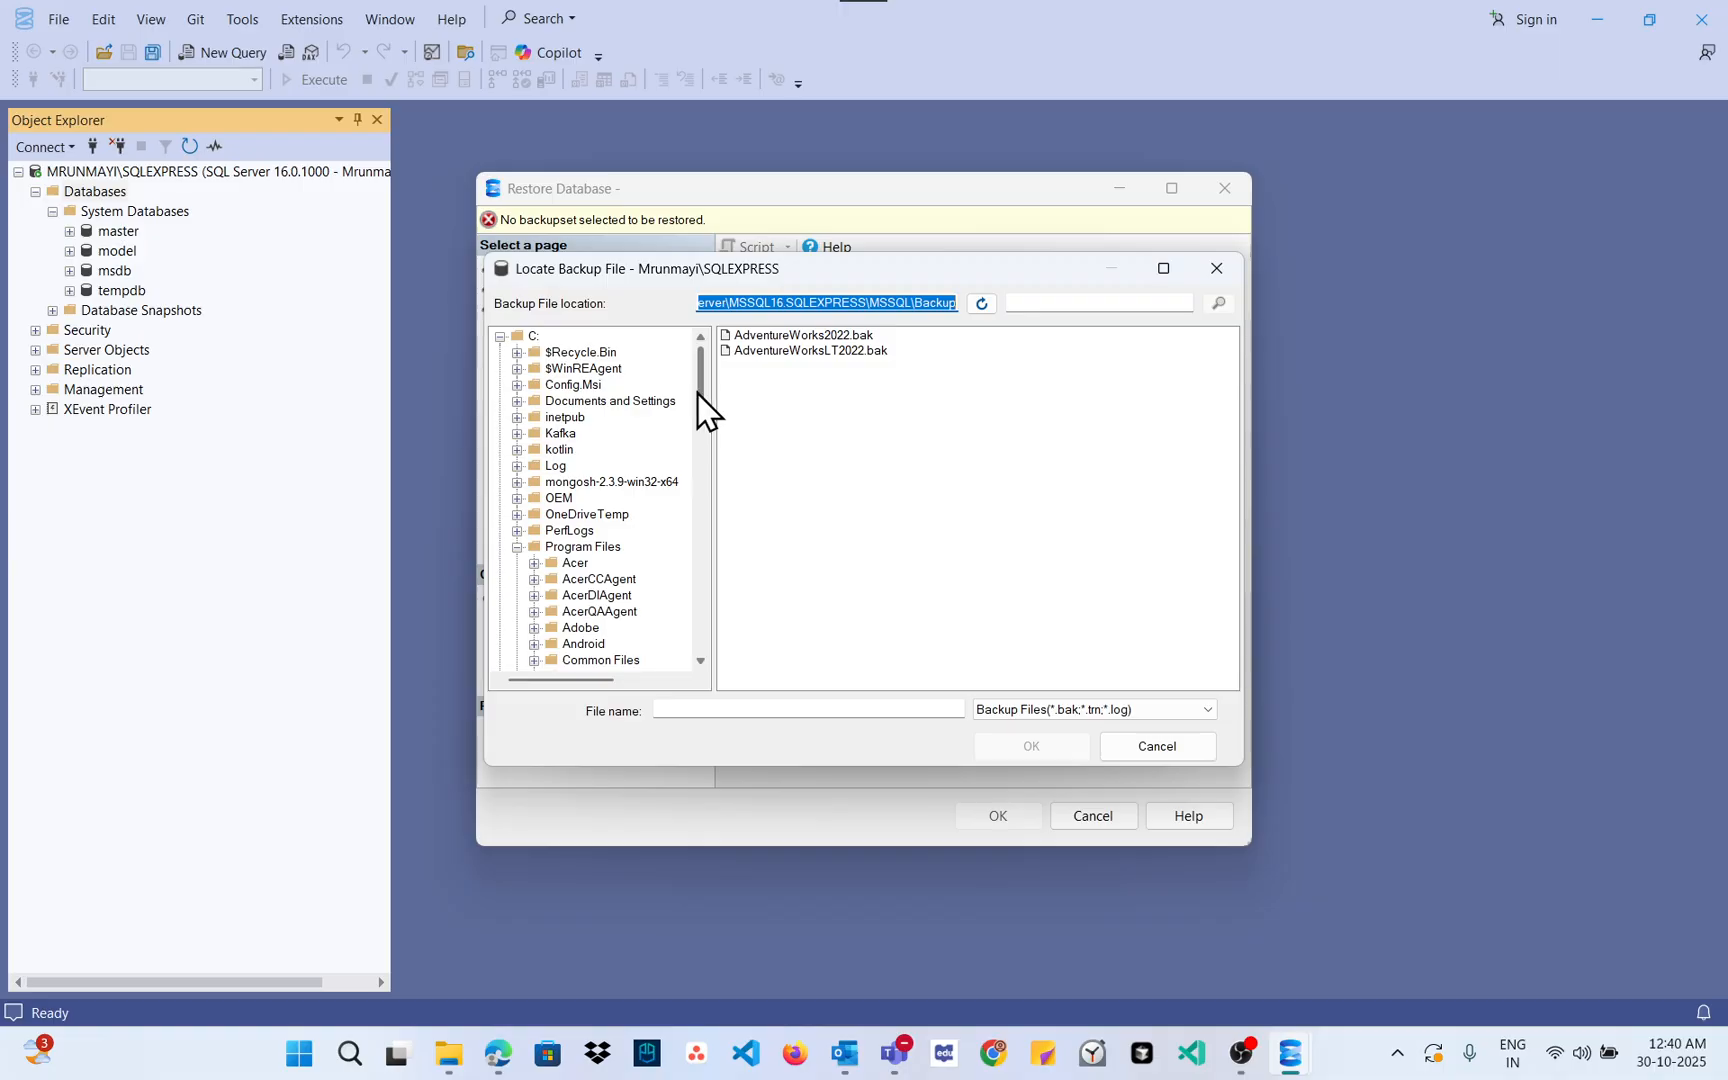
pyautogui.moveTo(700, 395); pyautogui.dragTo(713, 494)
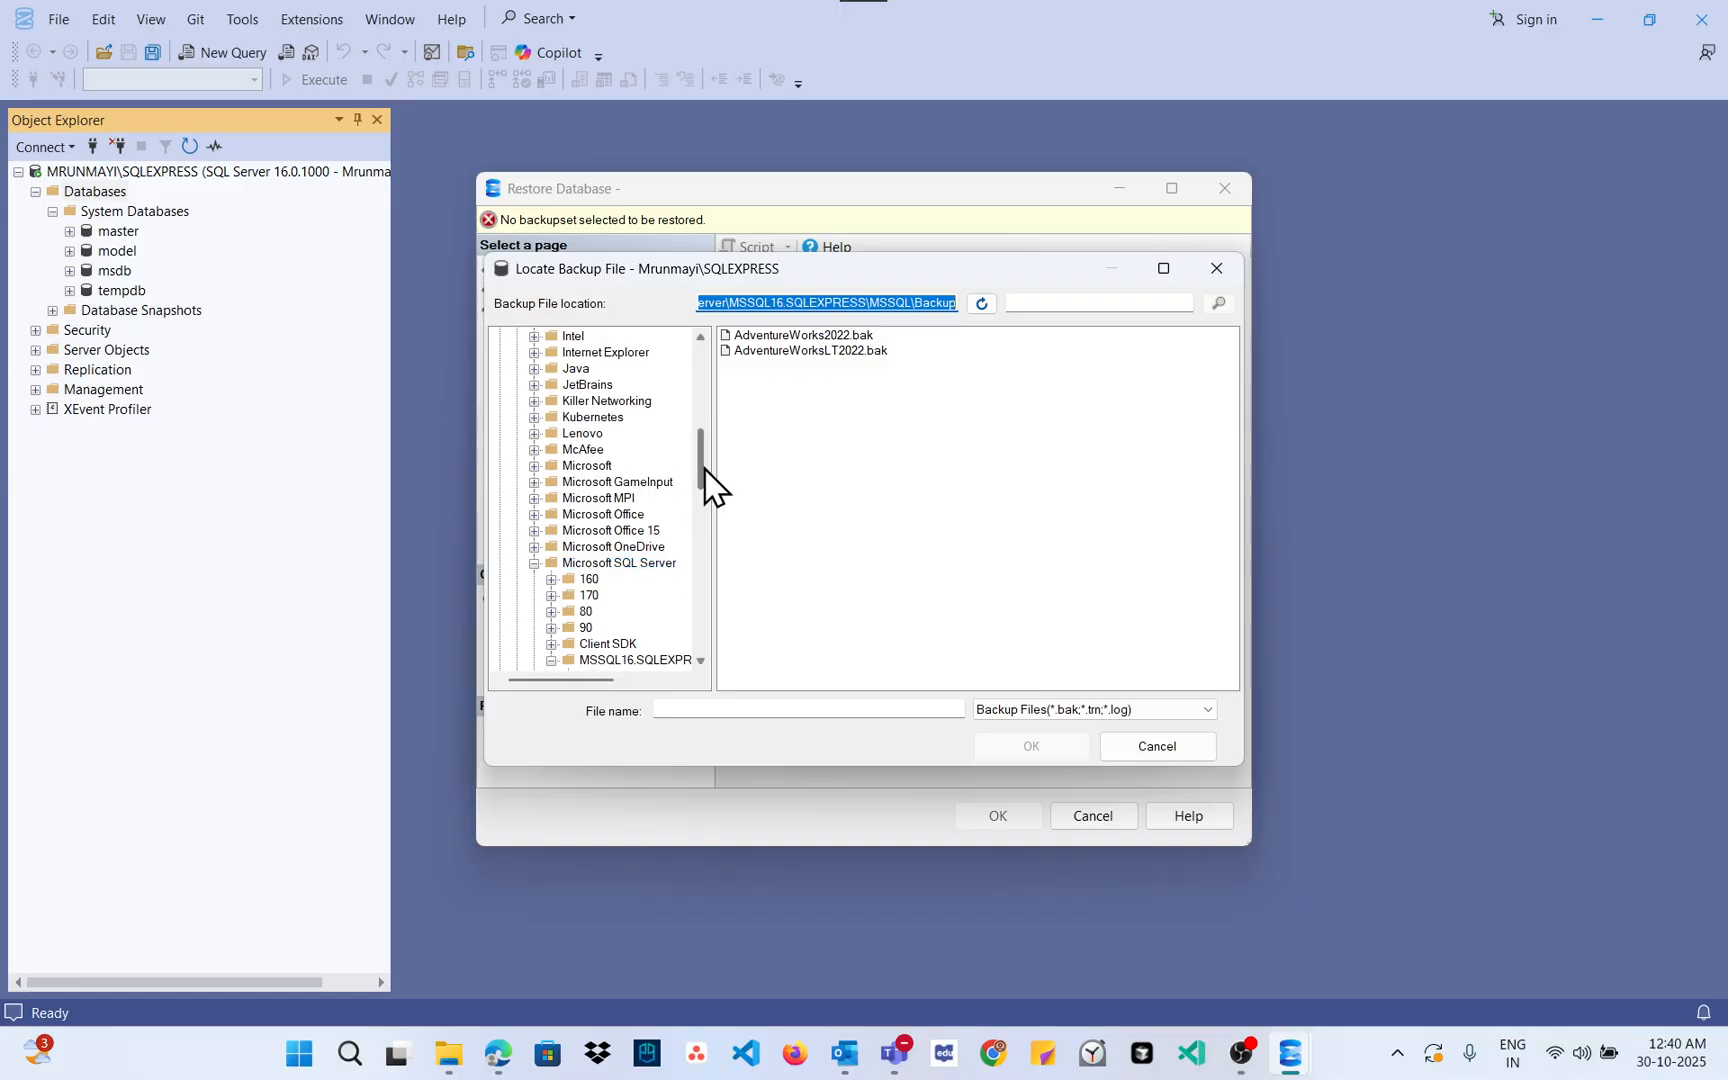
pyautogui.moveTo(704, 473); pyautogui.dragTo(704, 488)
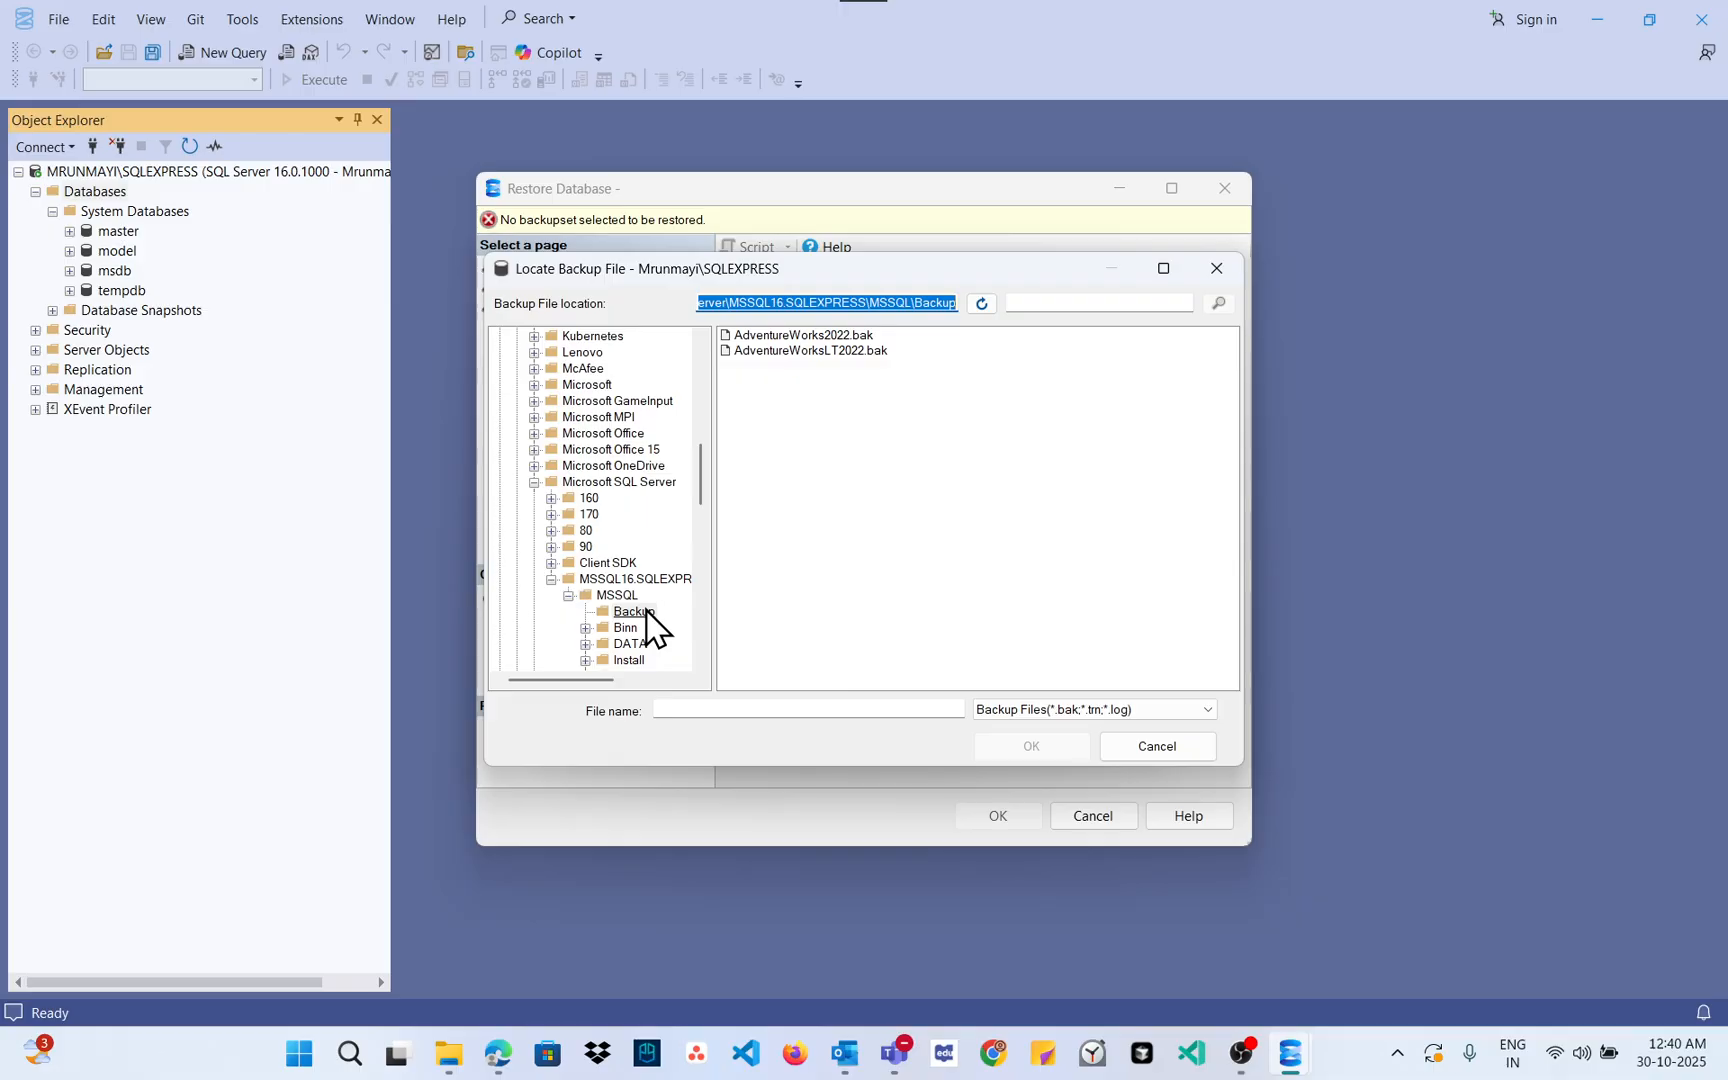
pyautogui.click(646, 611)
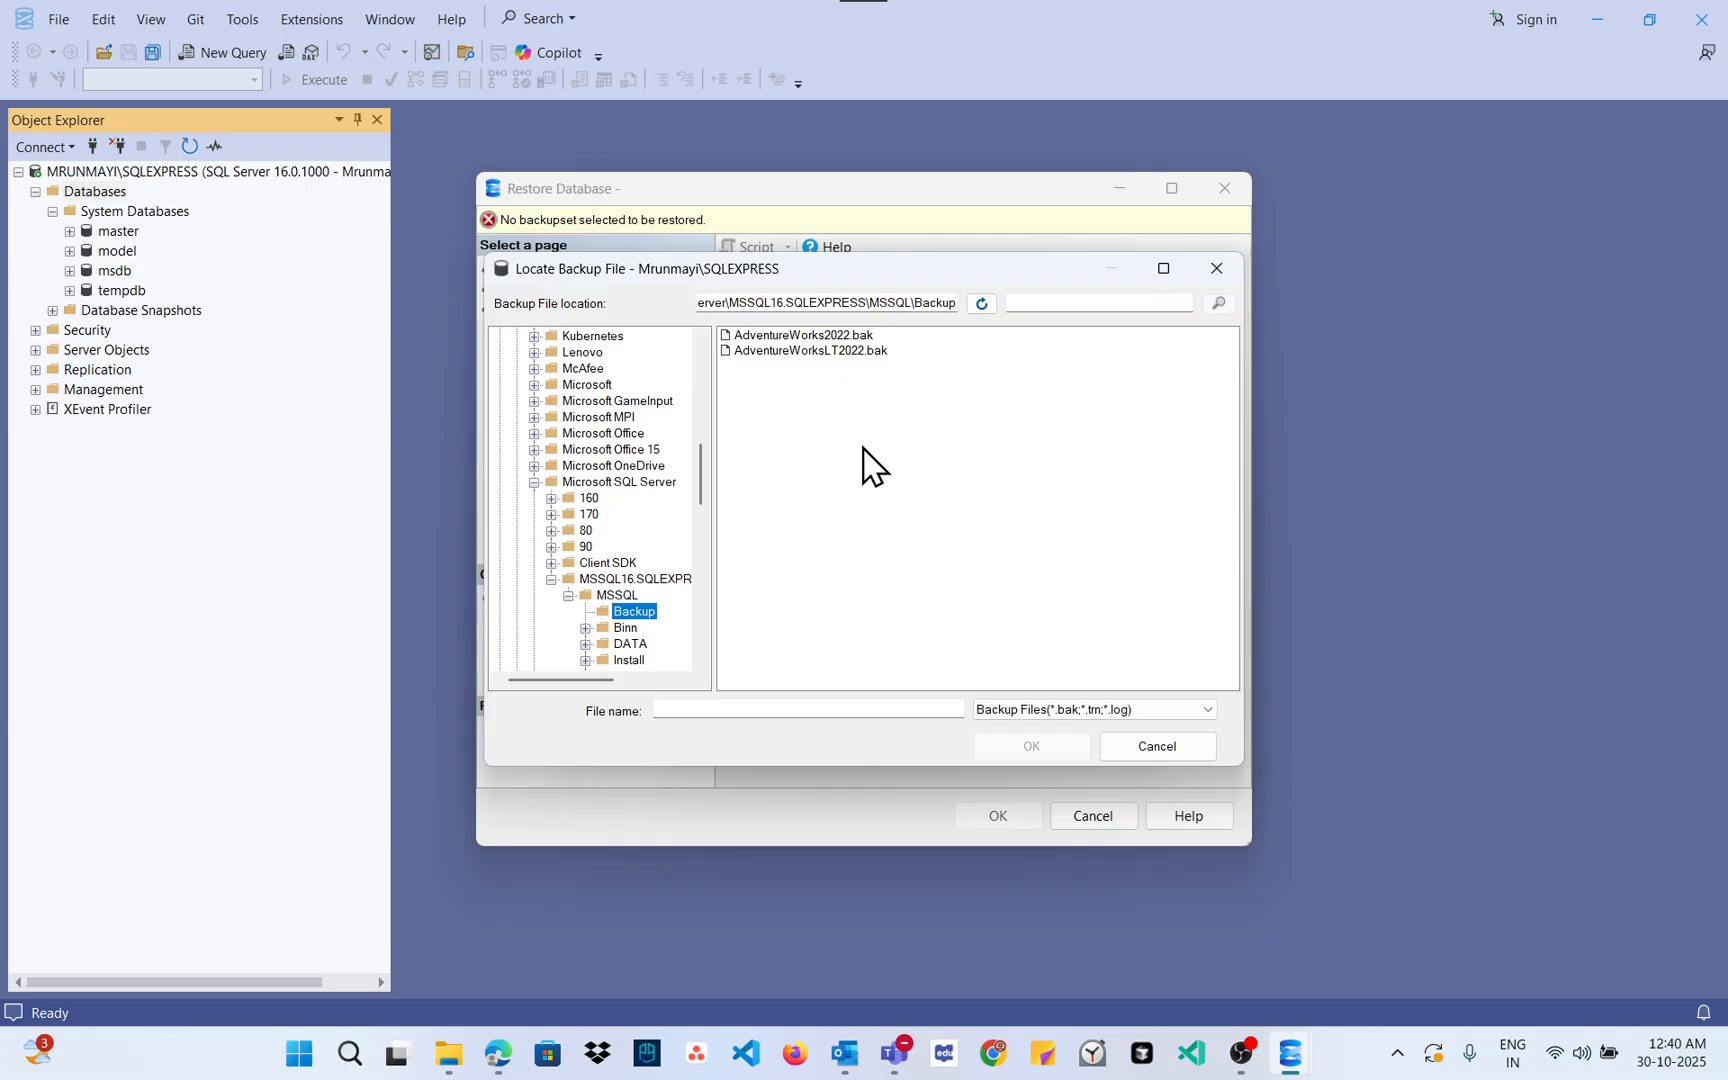
pyautogui.click(895, 305)
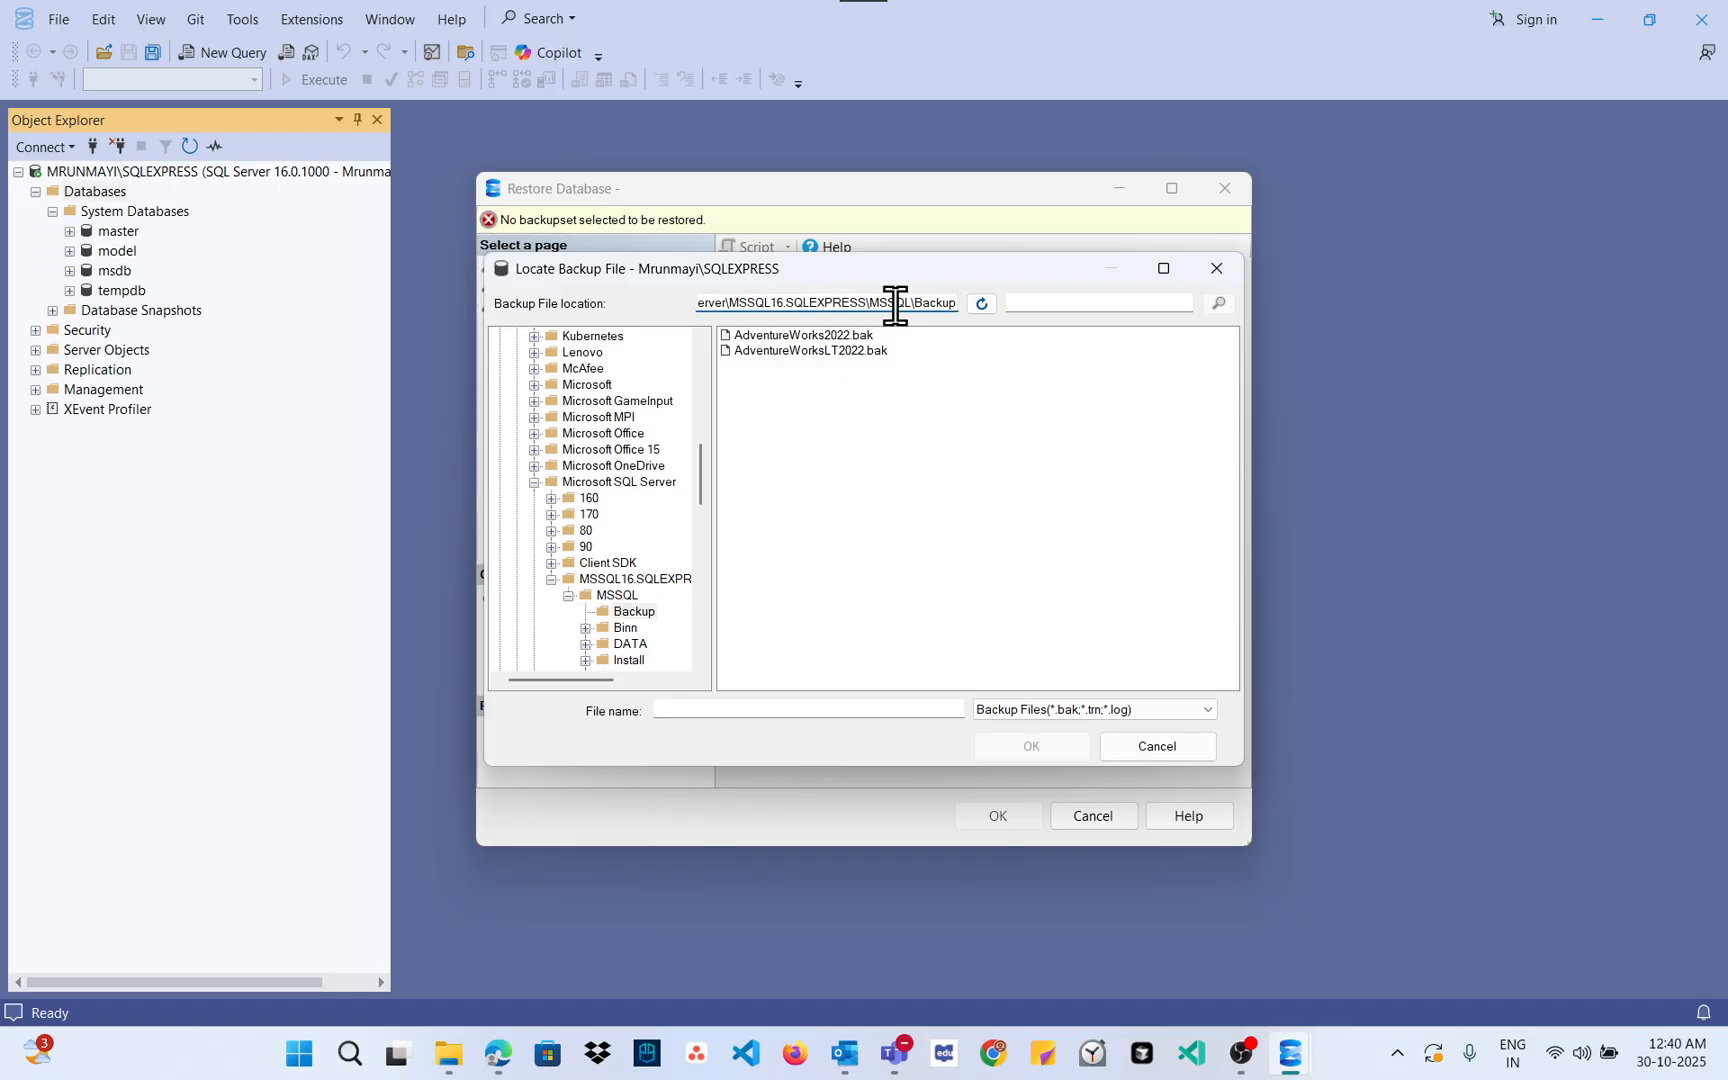
pyautogui.doubleClick(895, 305)
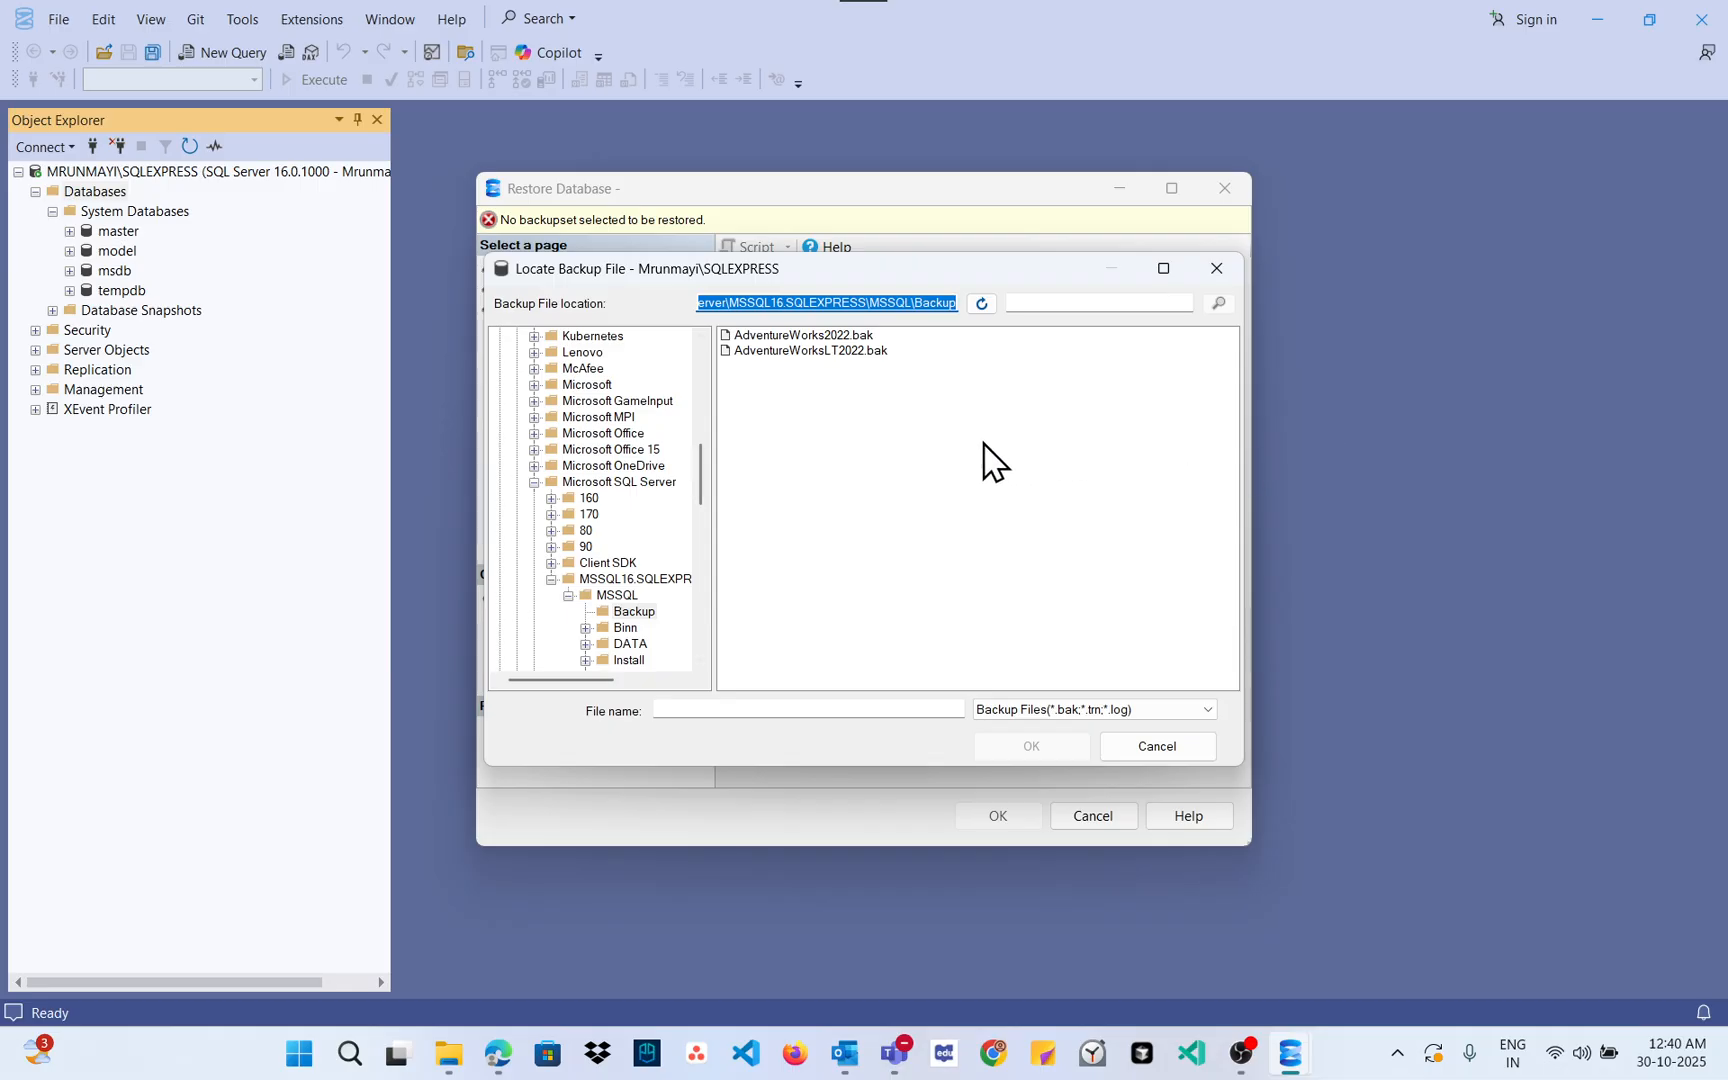
pyautogui.click(868, 352)
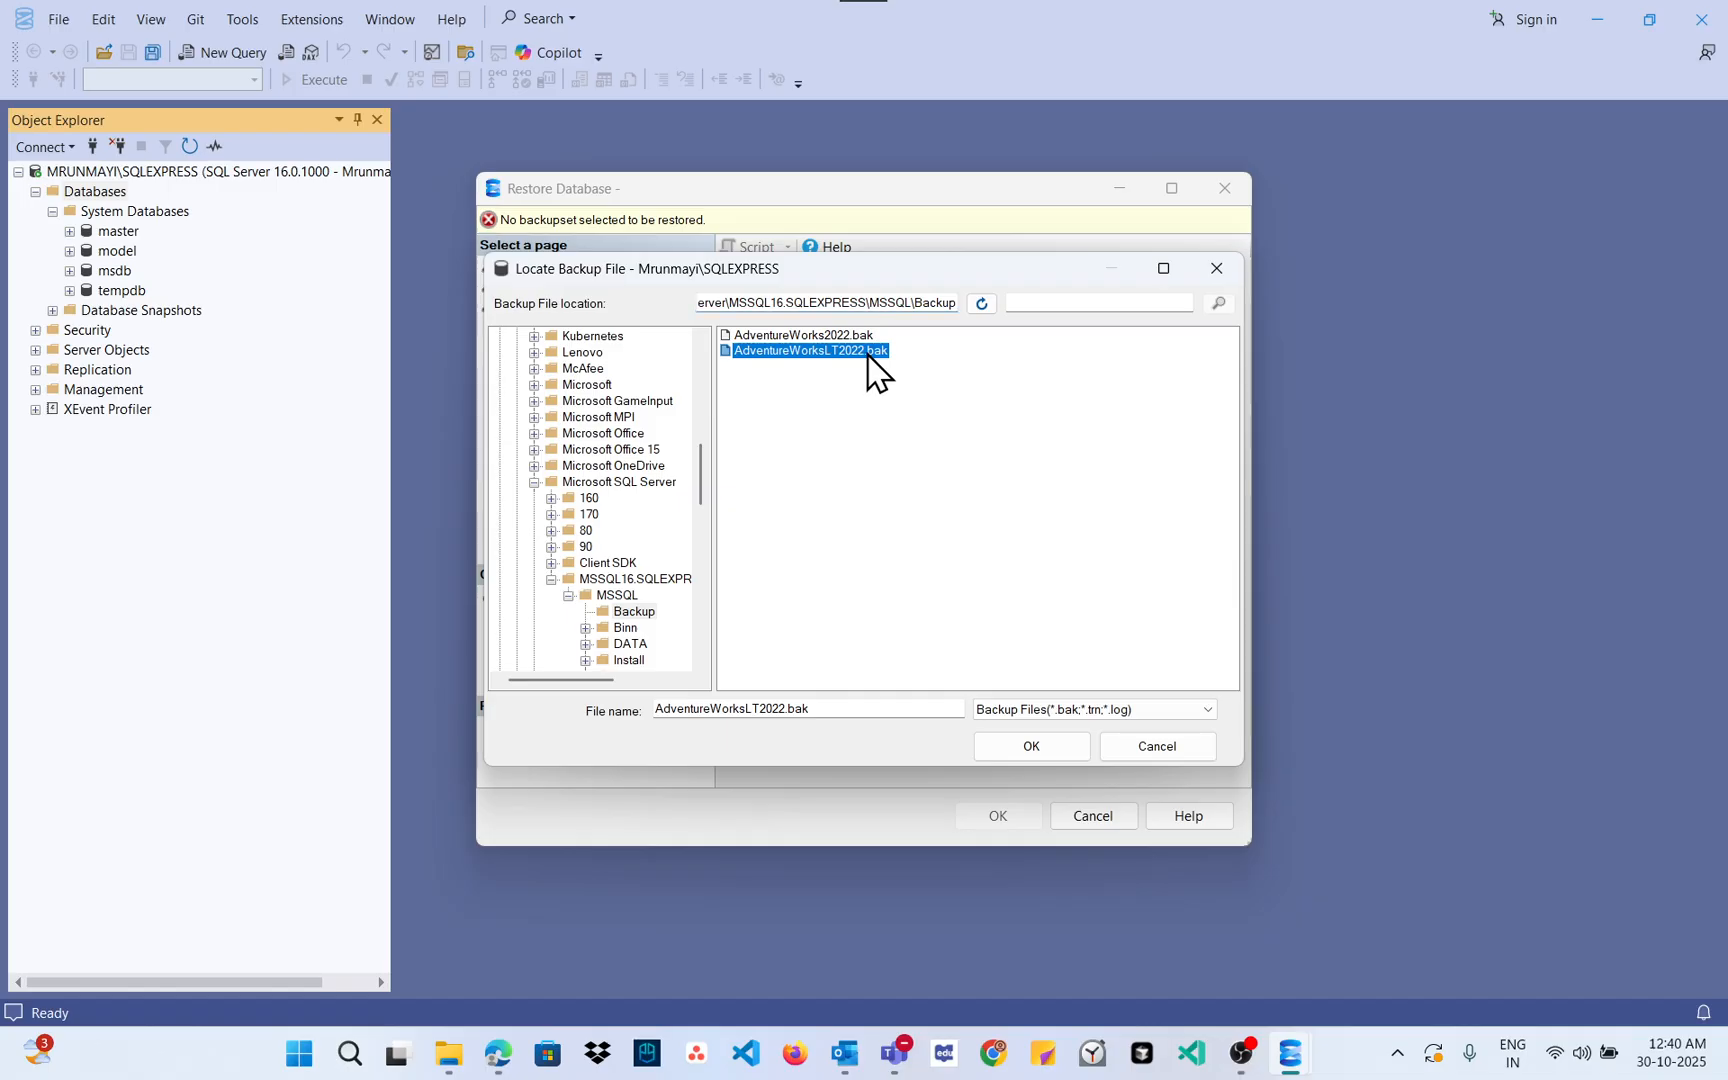
pyautogui.click(1026, 752)
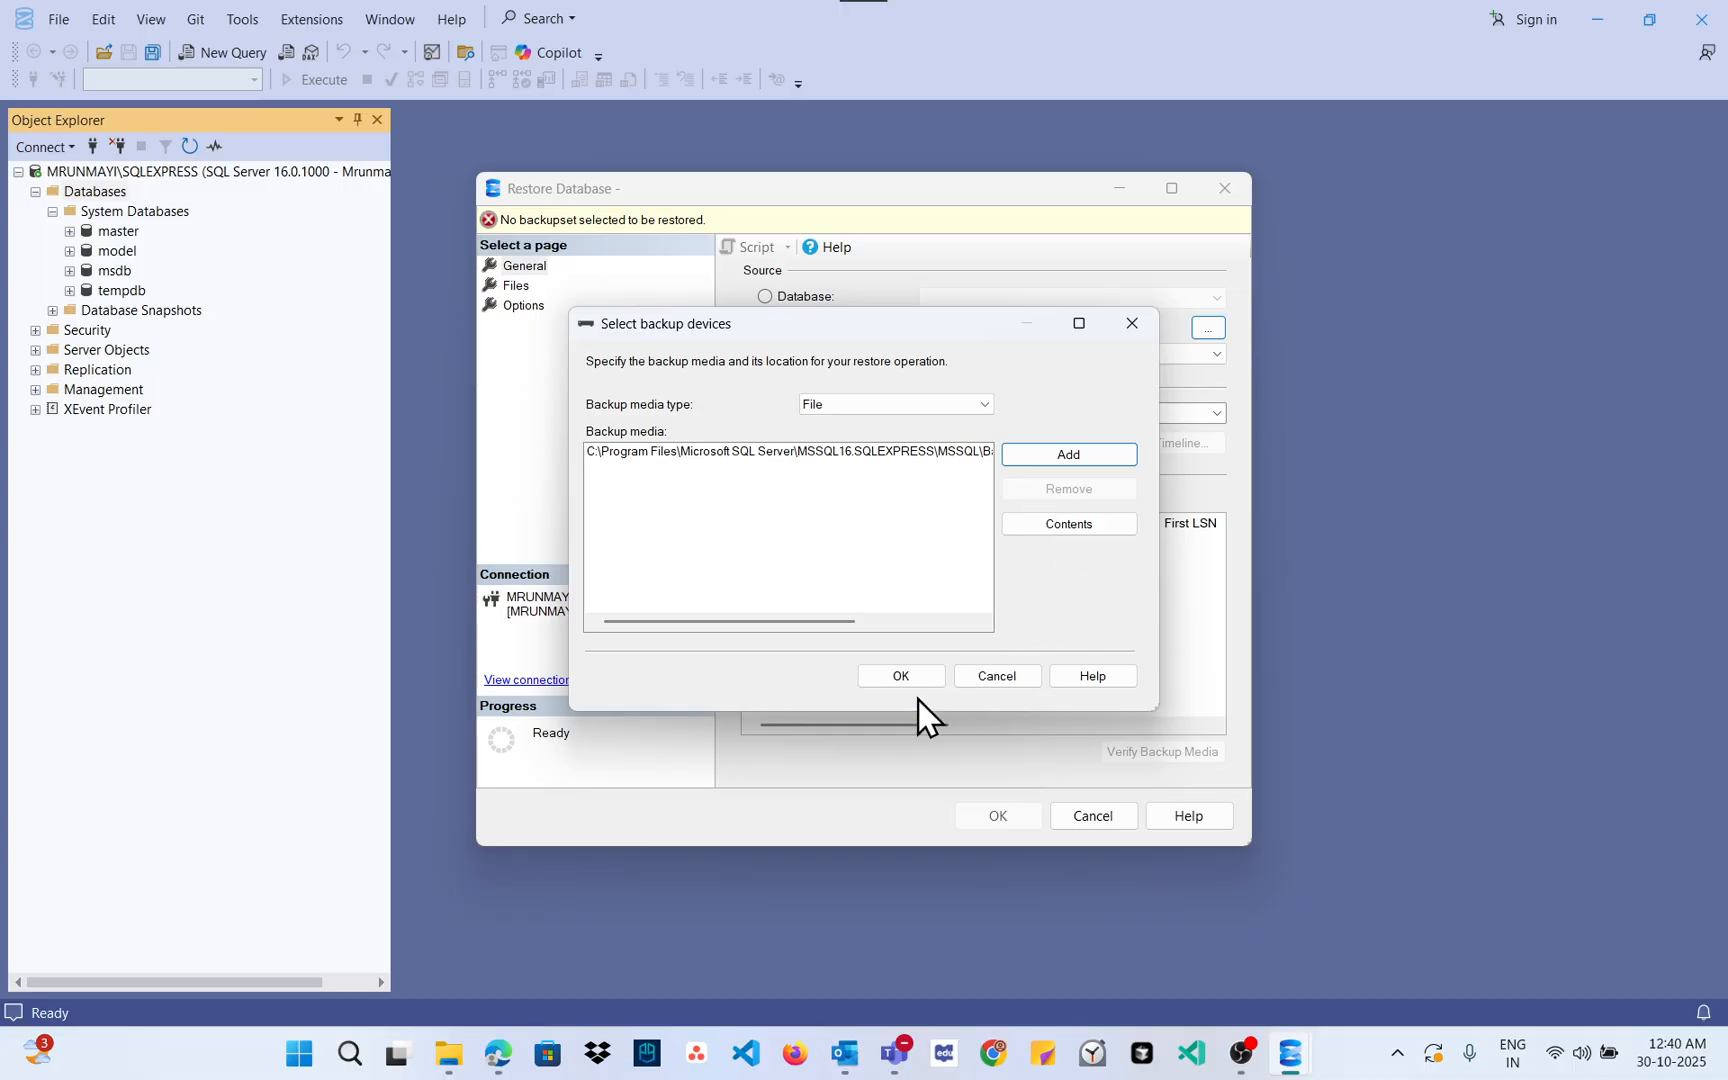
pyautogui.click(903, 677)
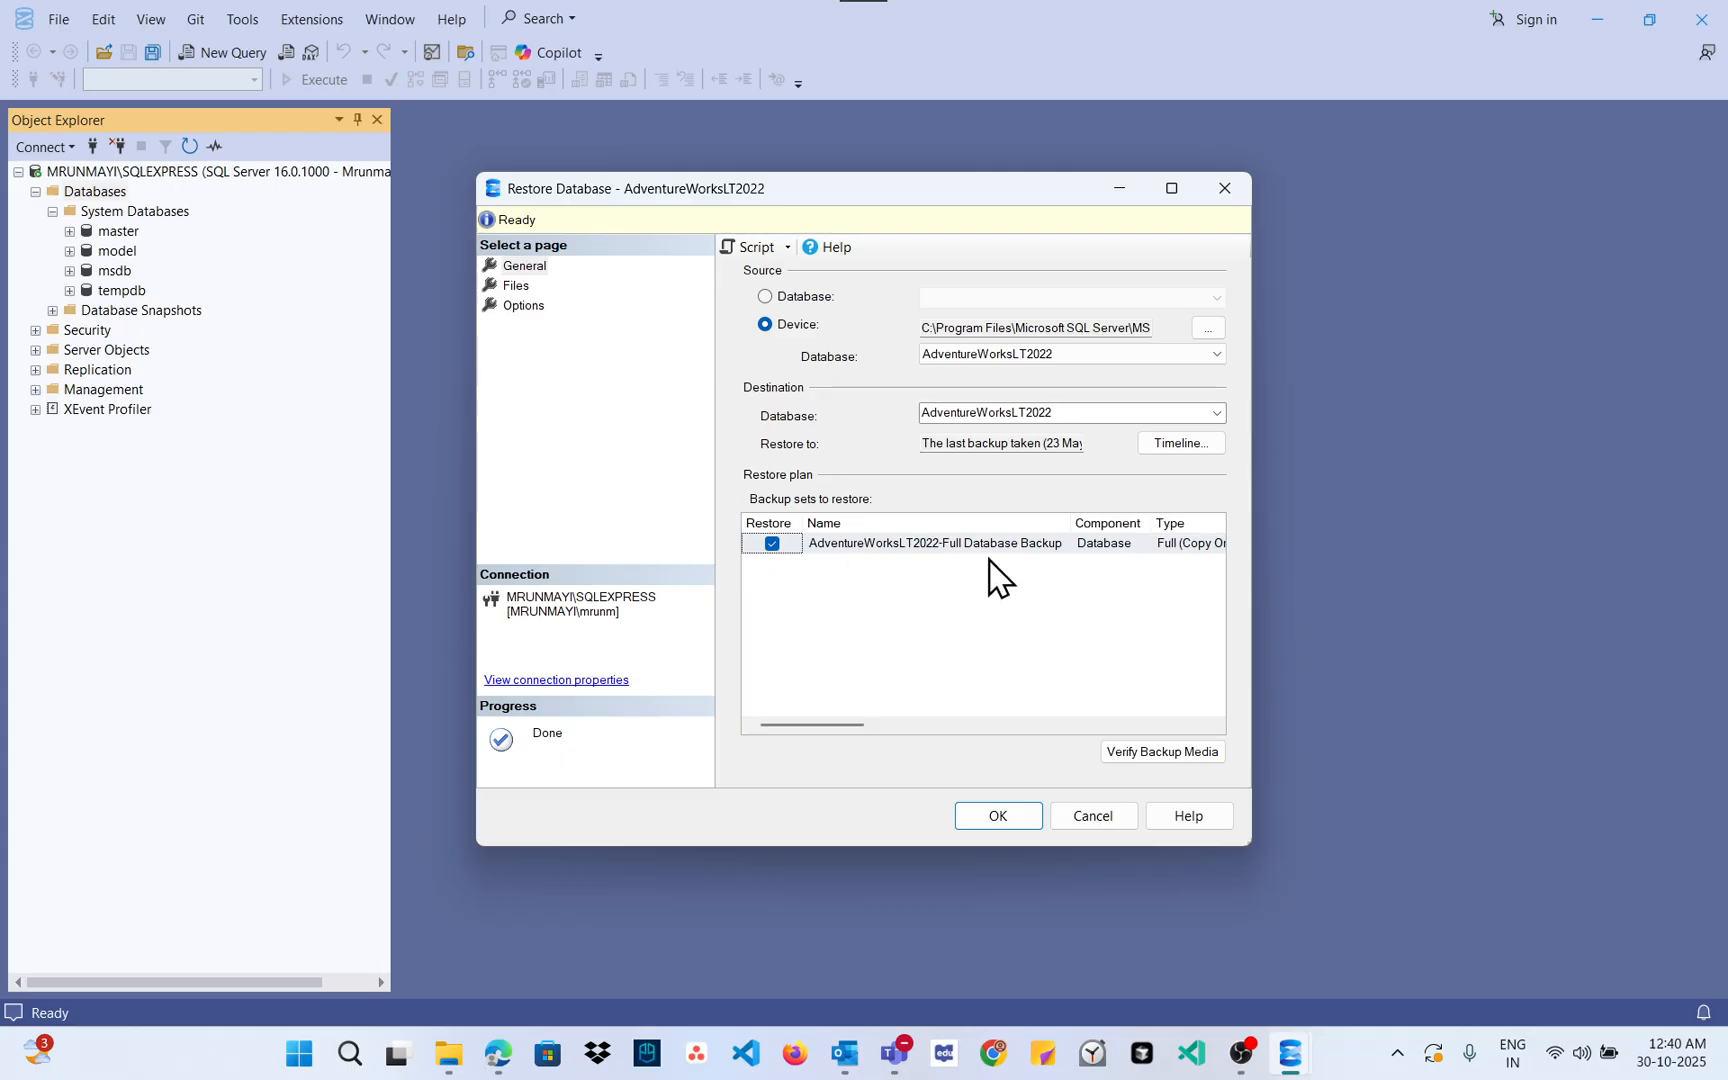
# Step: Try to restore the AdventureWorksLT2022 database and examine the error message with its advanced details
pyautogui.click(1020, 818)
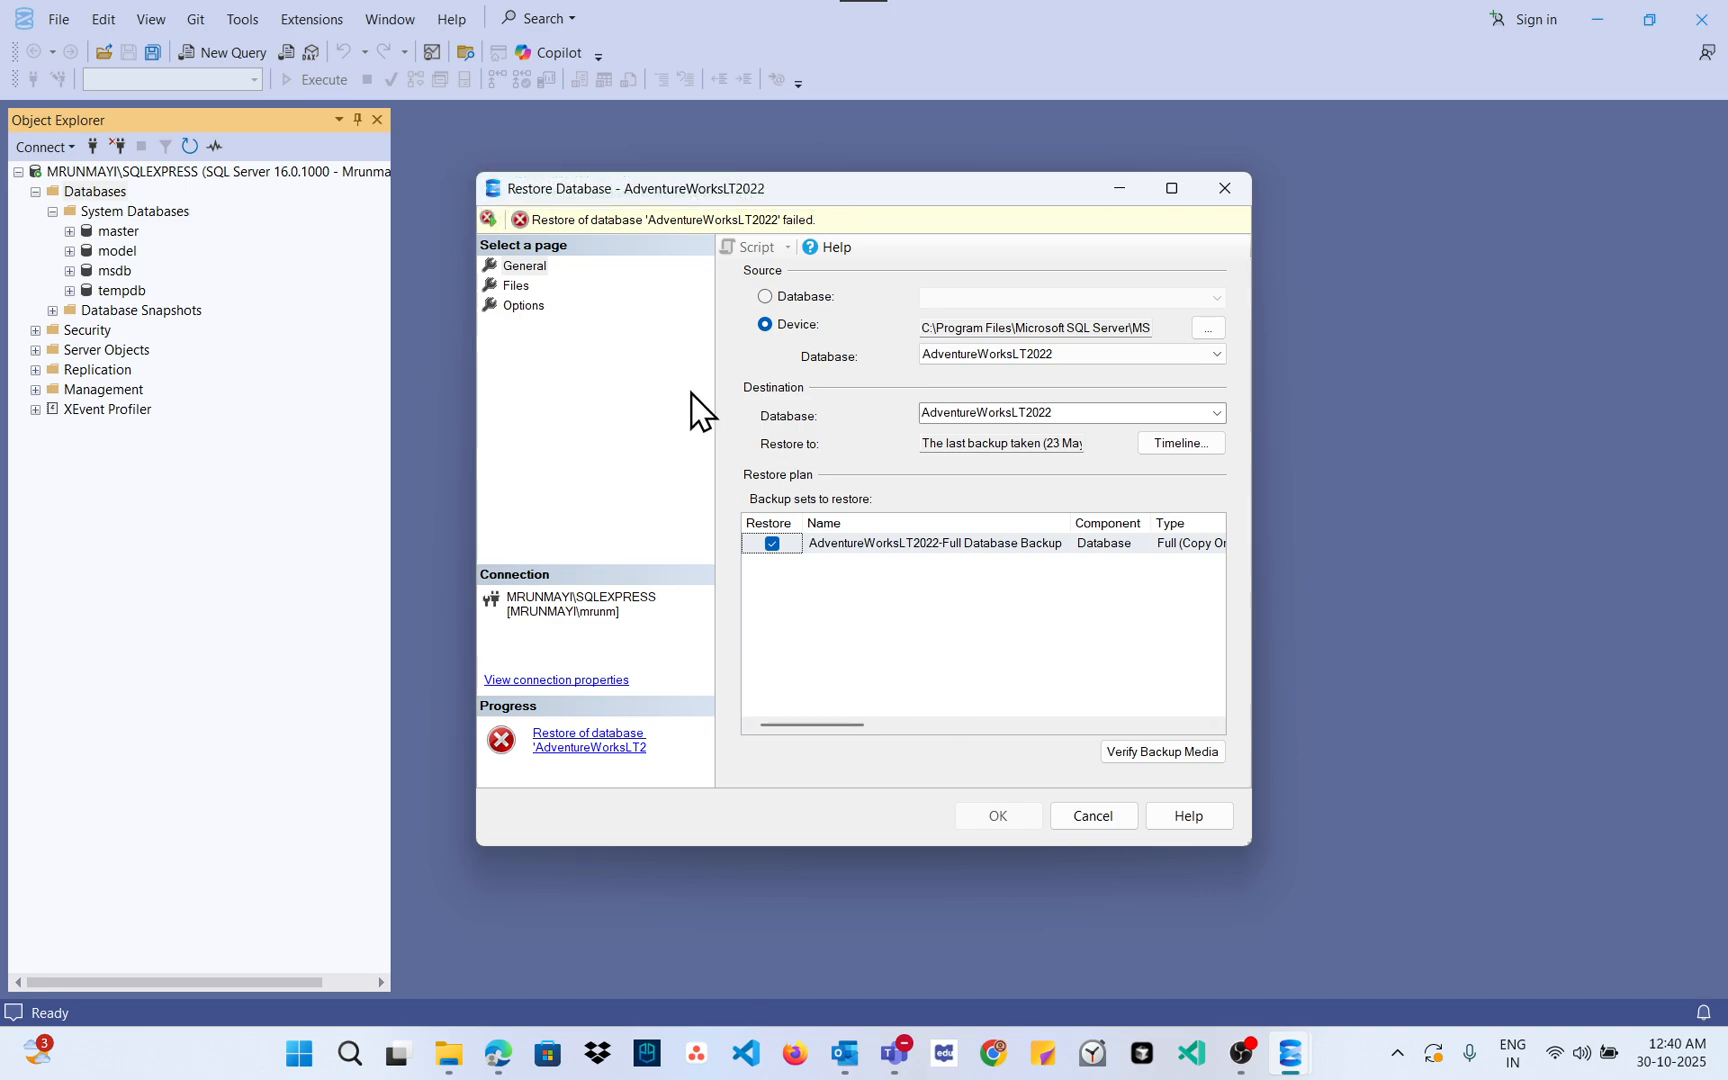
pyautogui.click(516, 224)
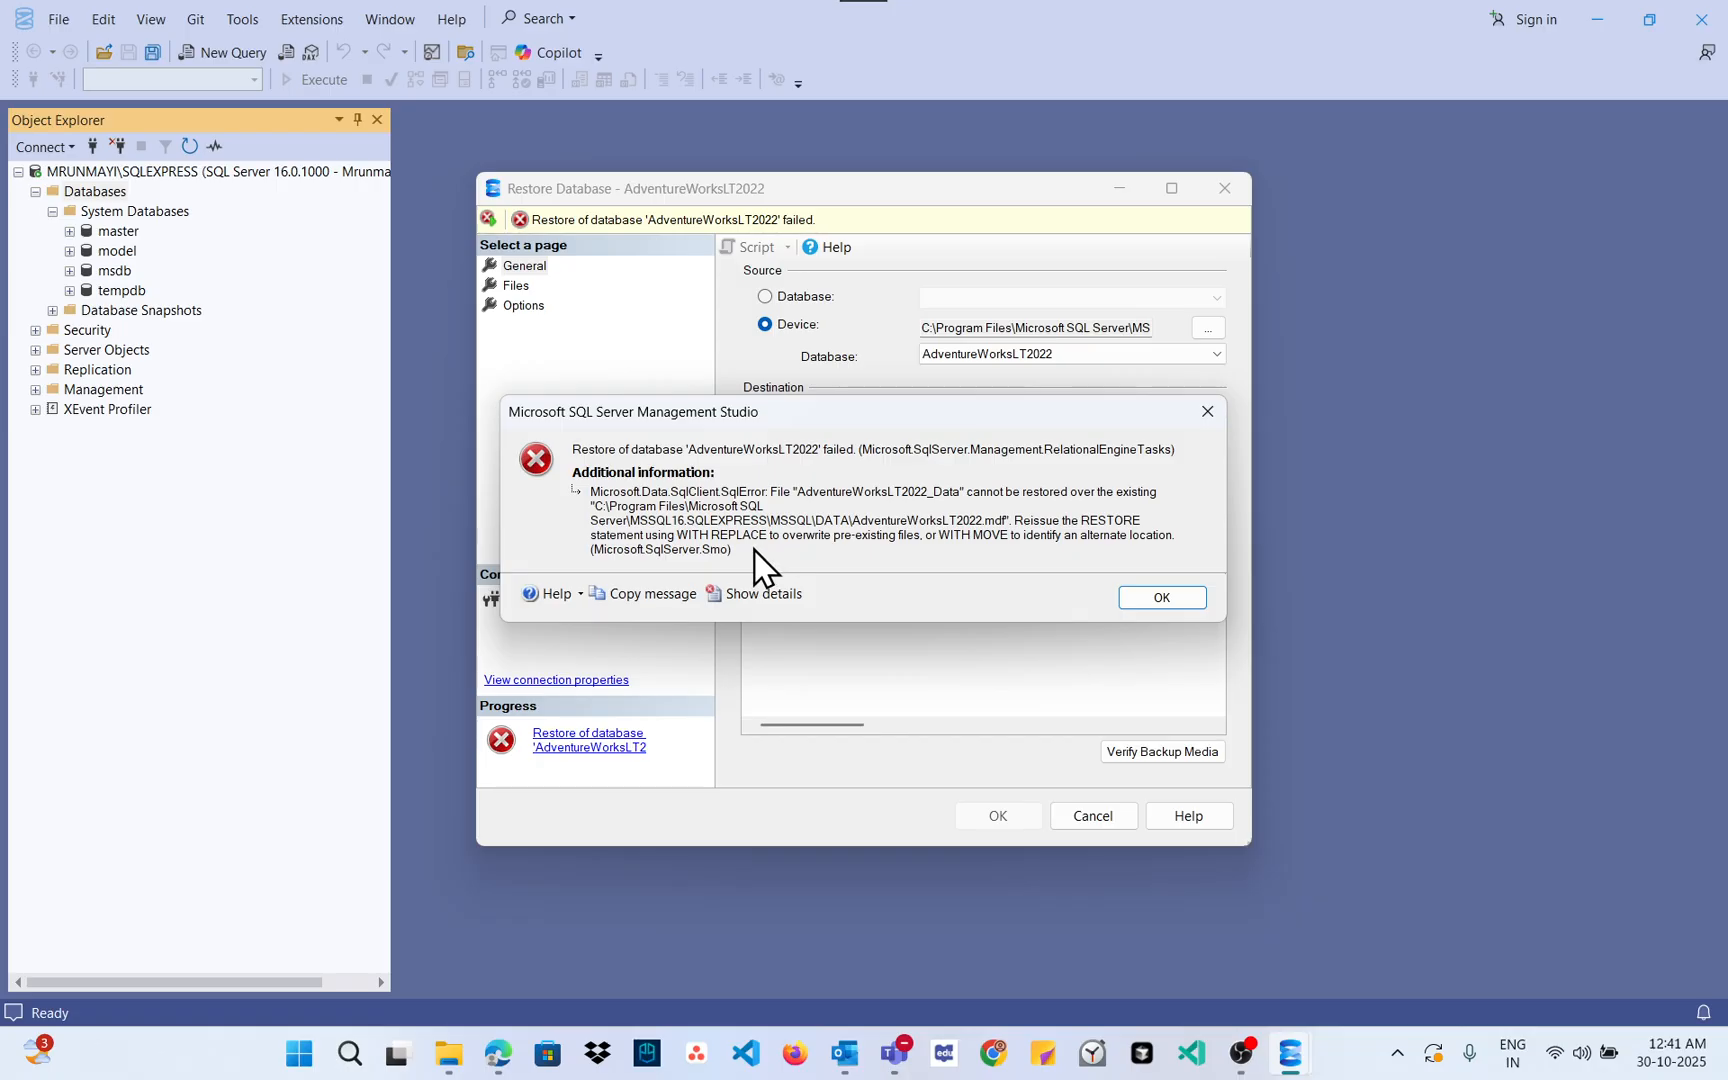
pyautogui.click(764, 594)
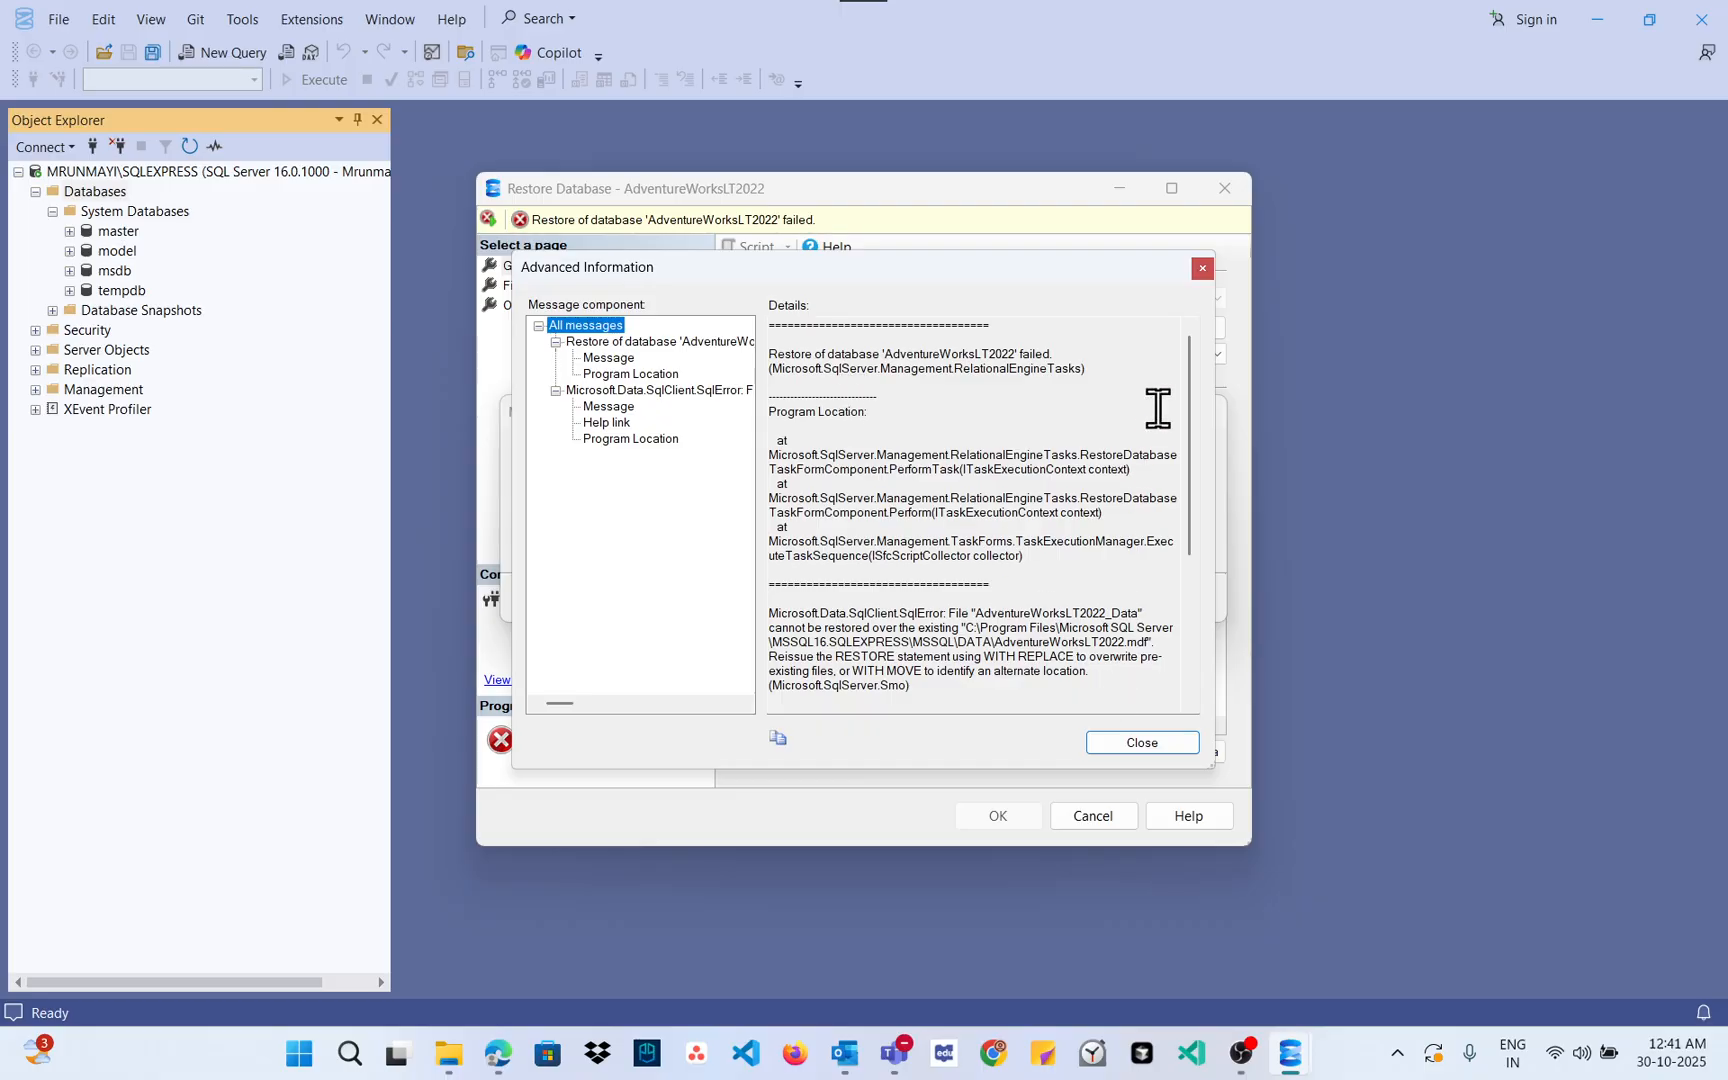
pyautogui.click(1203, 268)
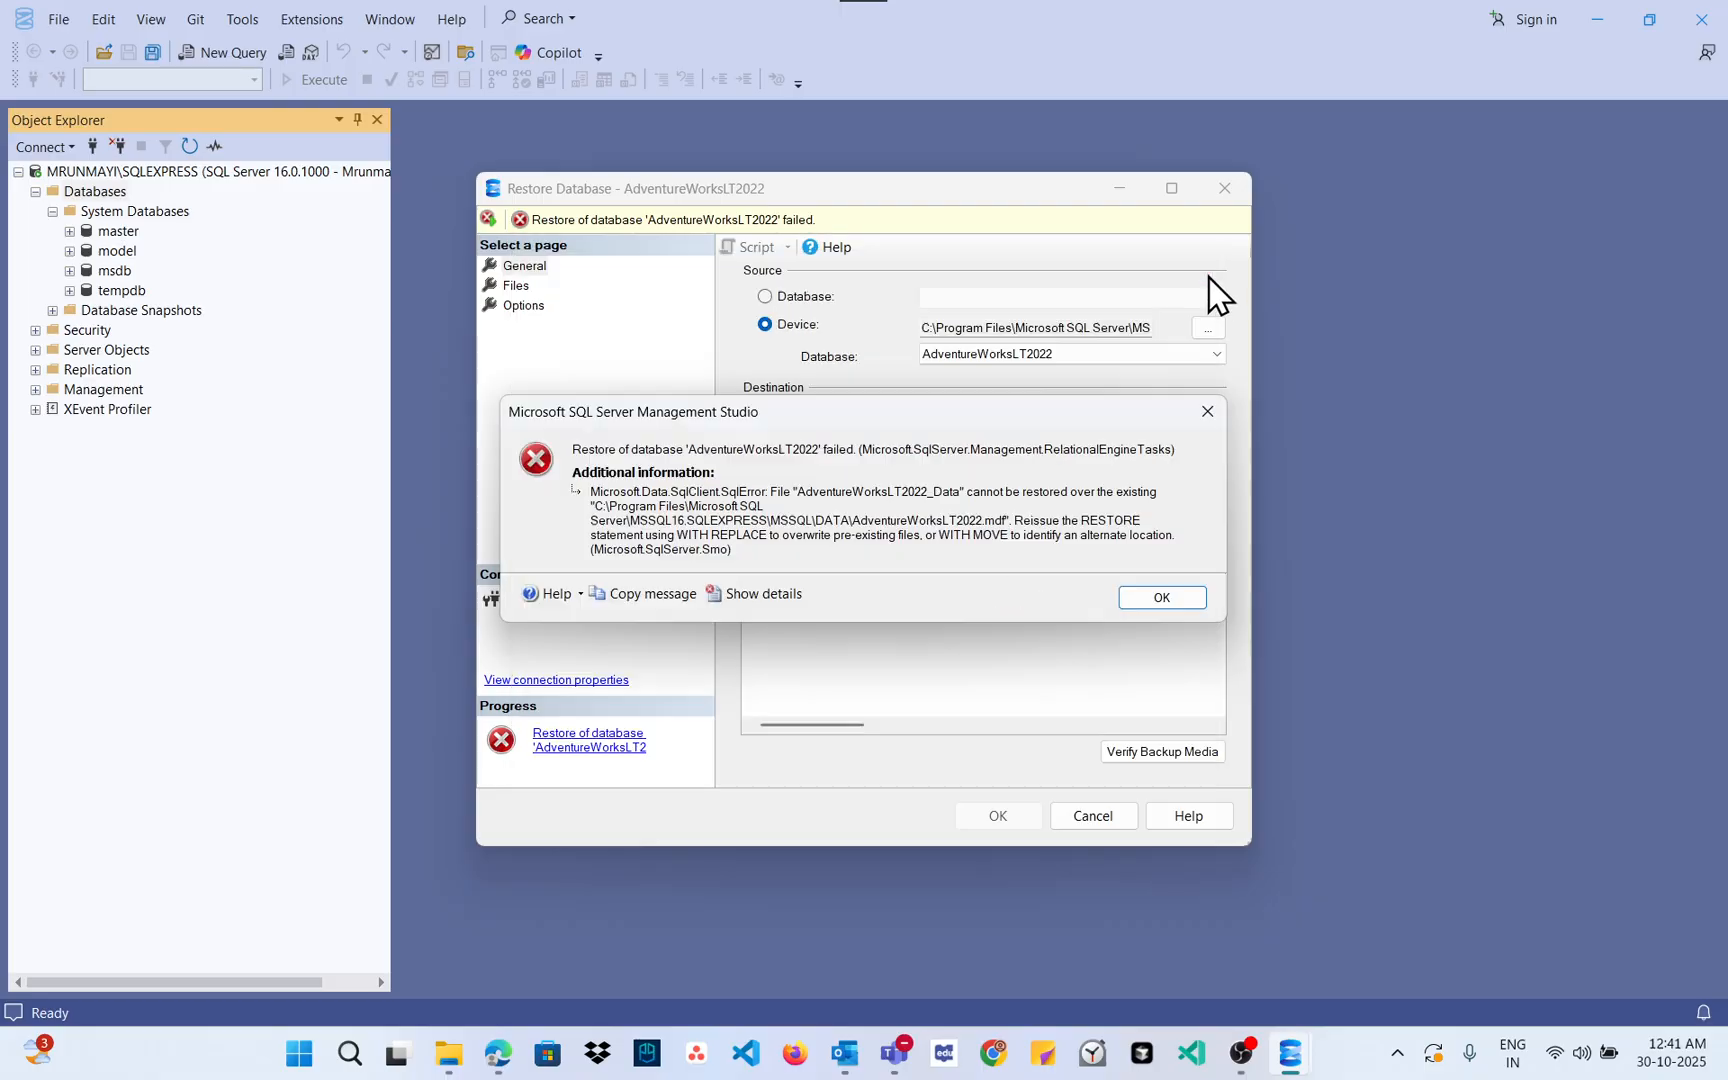
pyautogui.click(1168, 598)
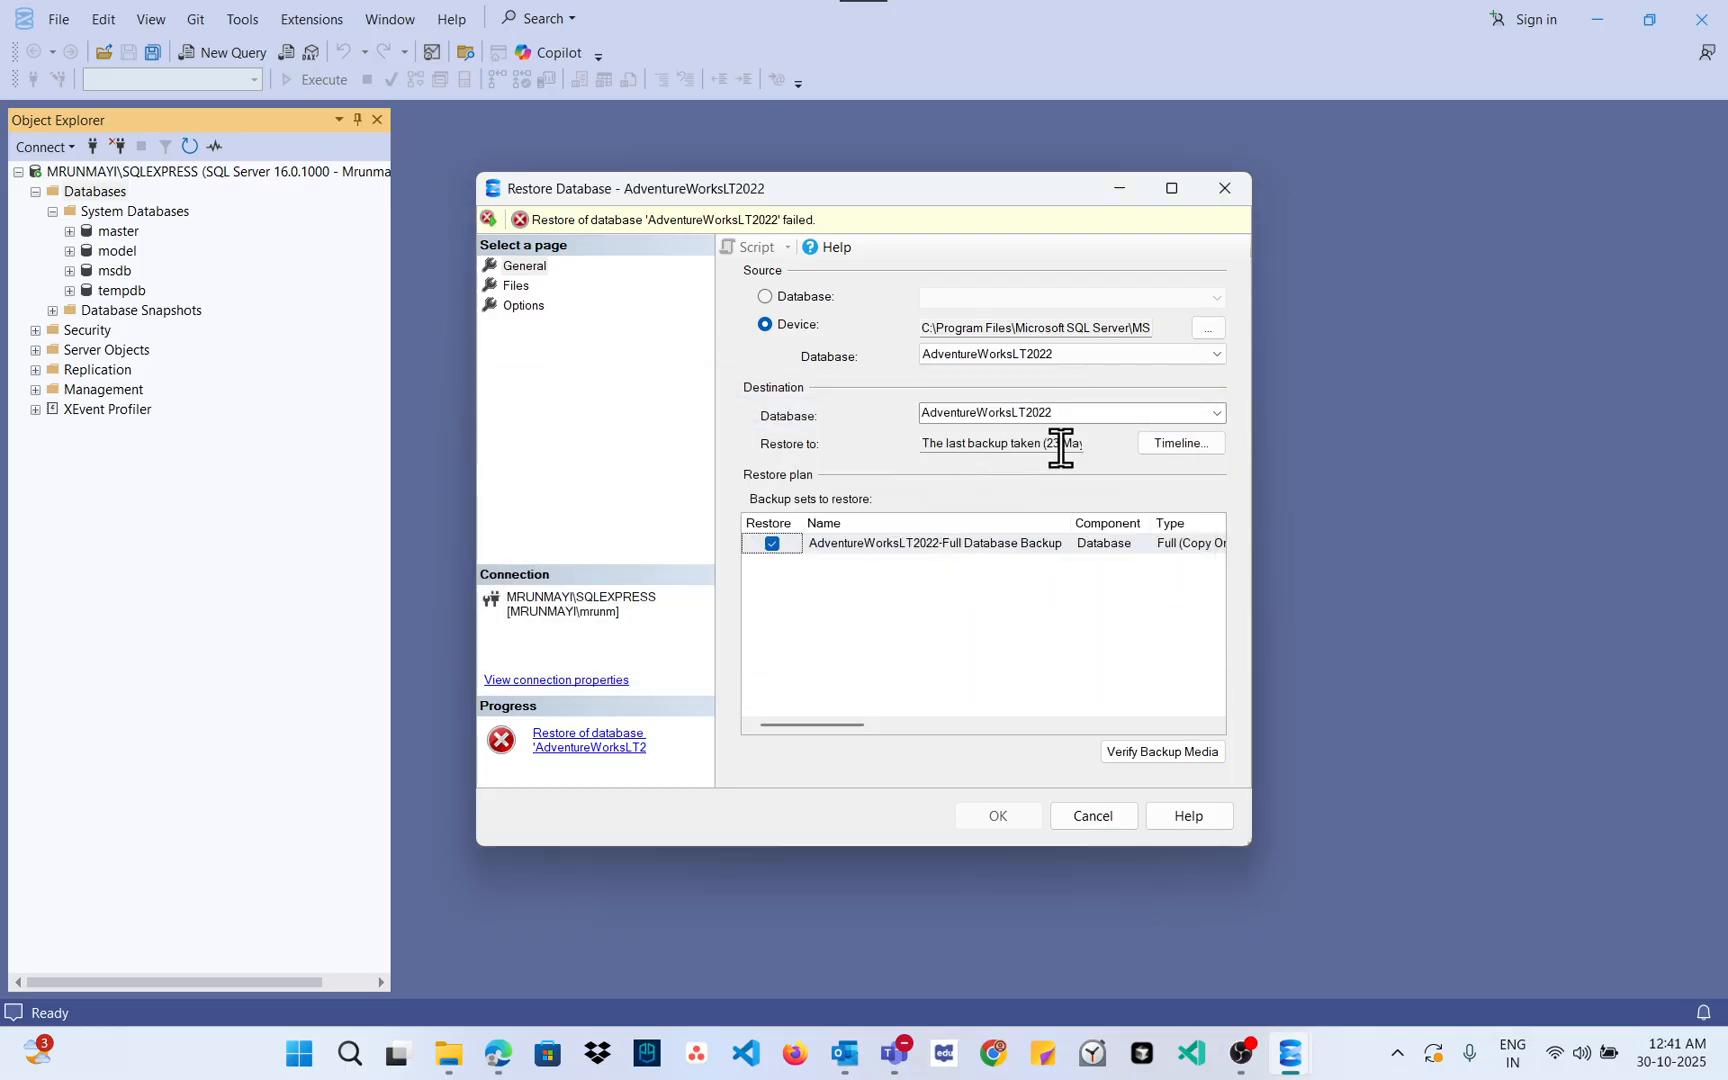
# Step: Verify the backup media, reread the restore error, and request online help for the SqlError, agreeing to send the information
pyautogui.click(1161, 758)
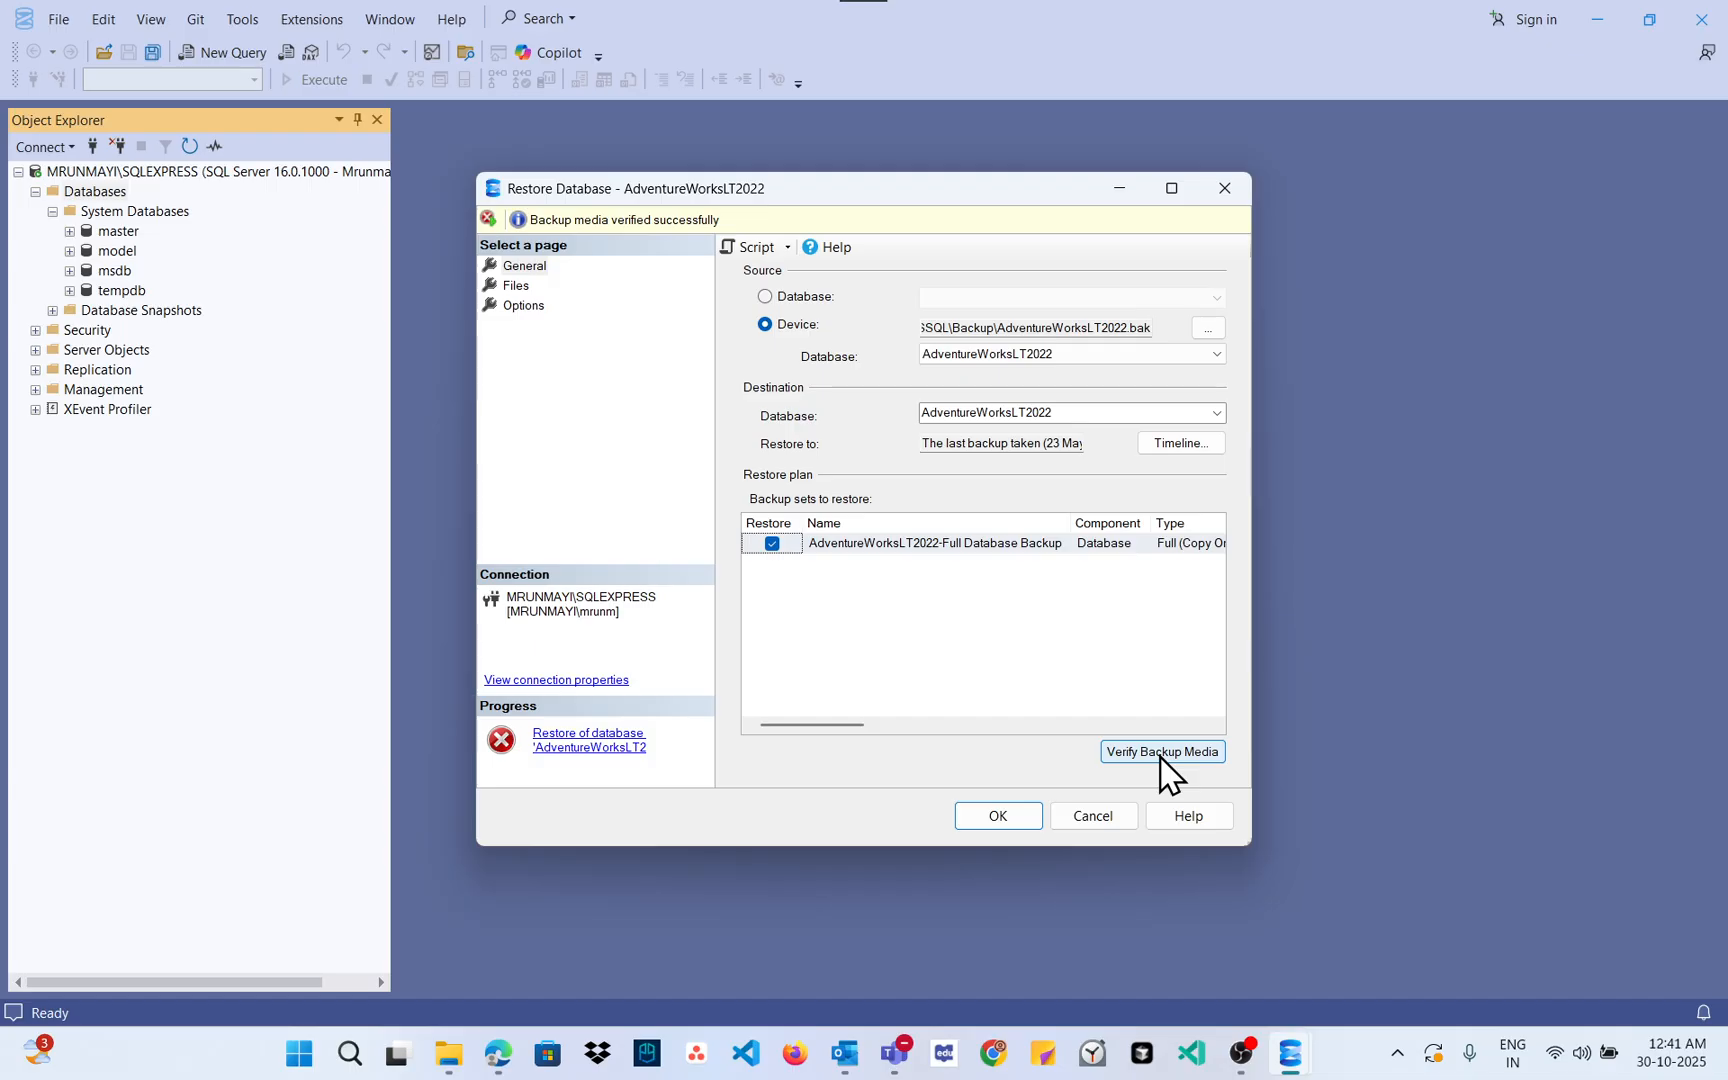
pyautogui.click(489, 220)
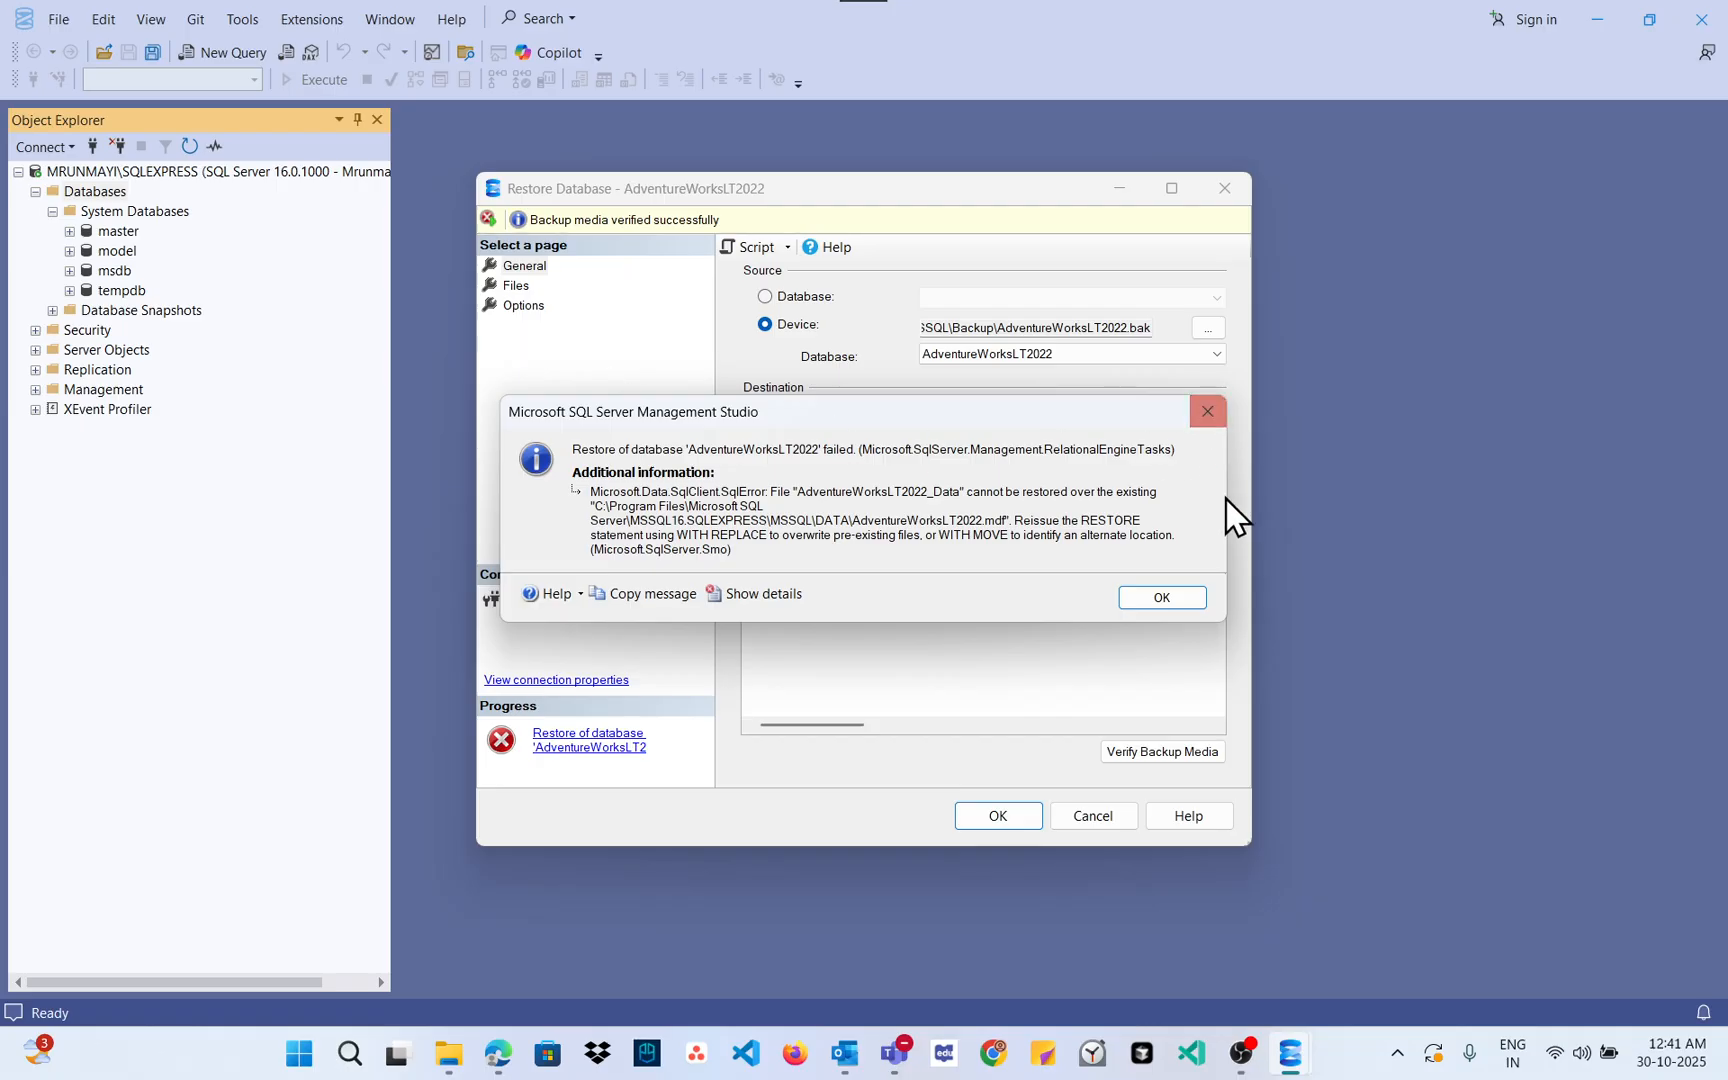
pyautogui.click(1190, 597)
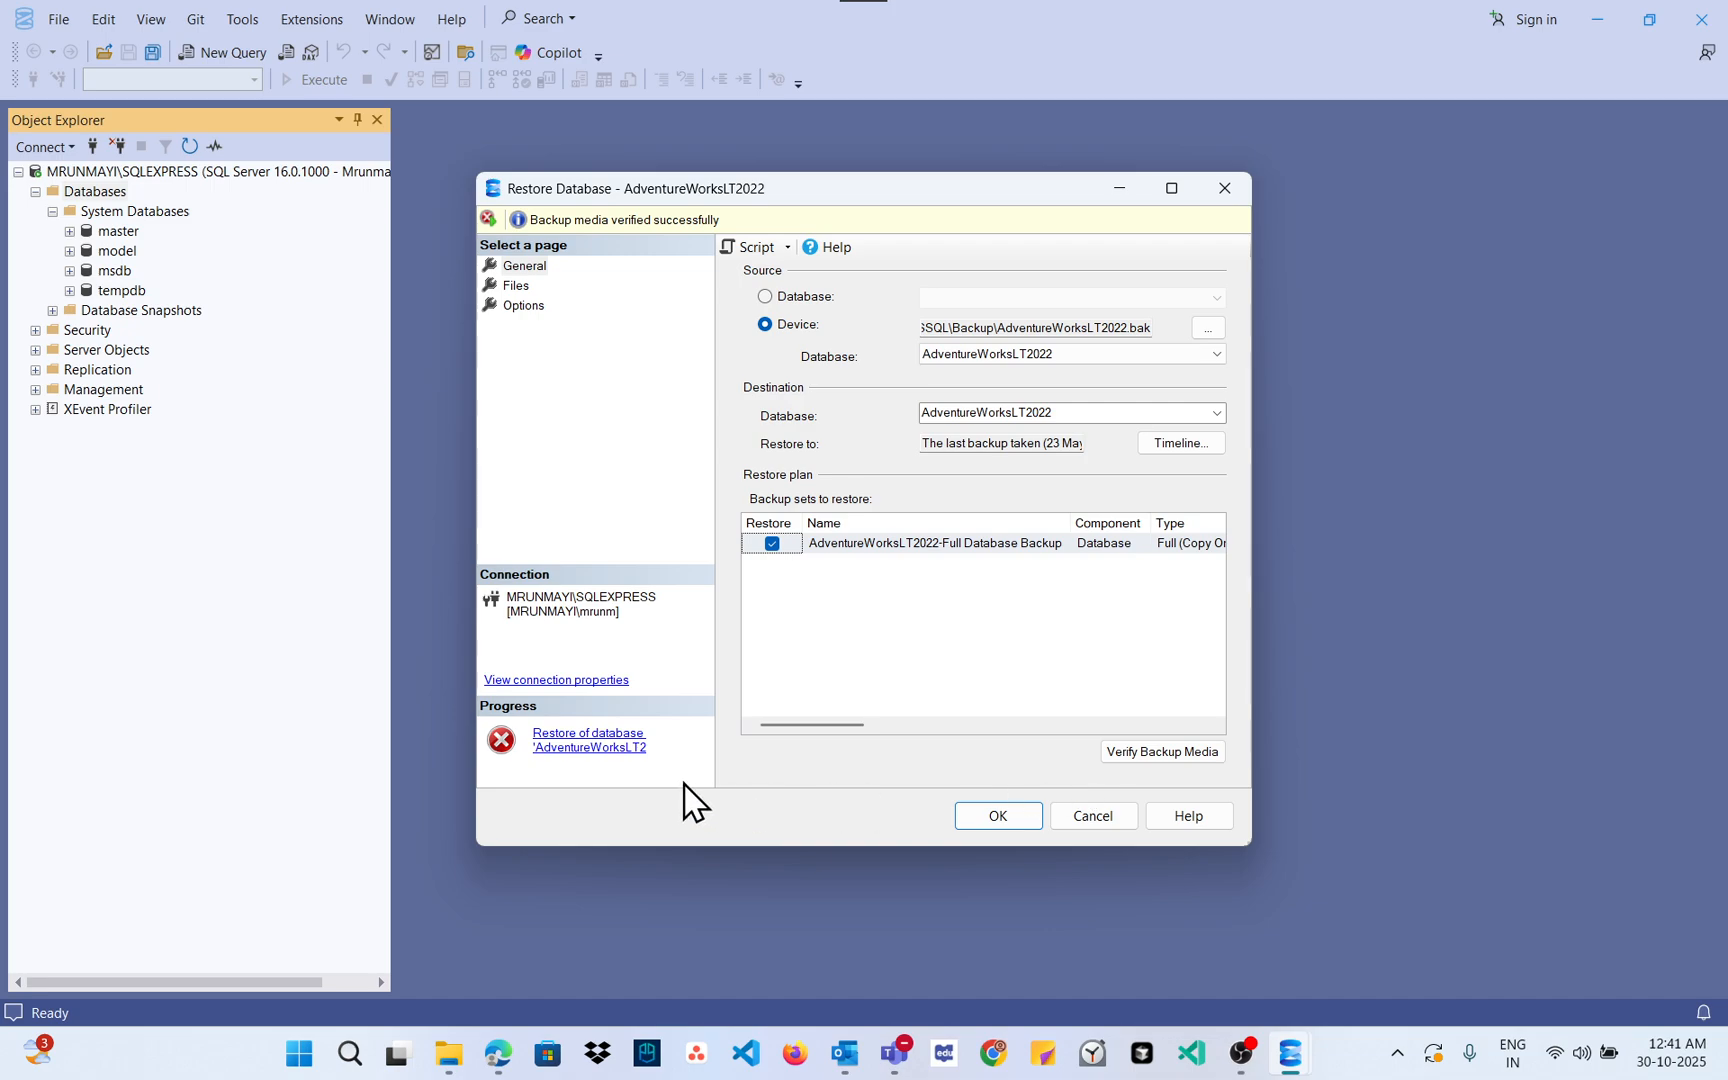
pyautogui.click(602, 749)
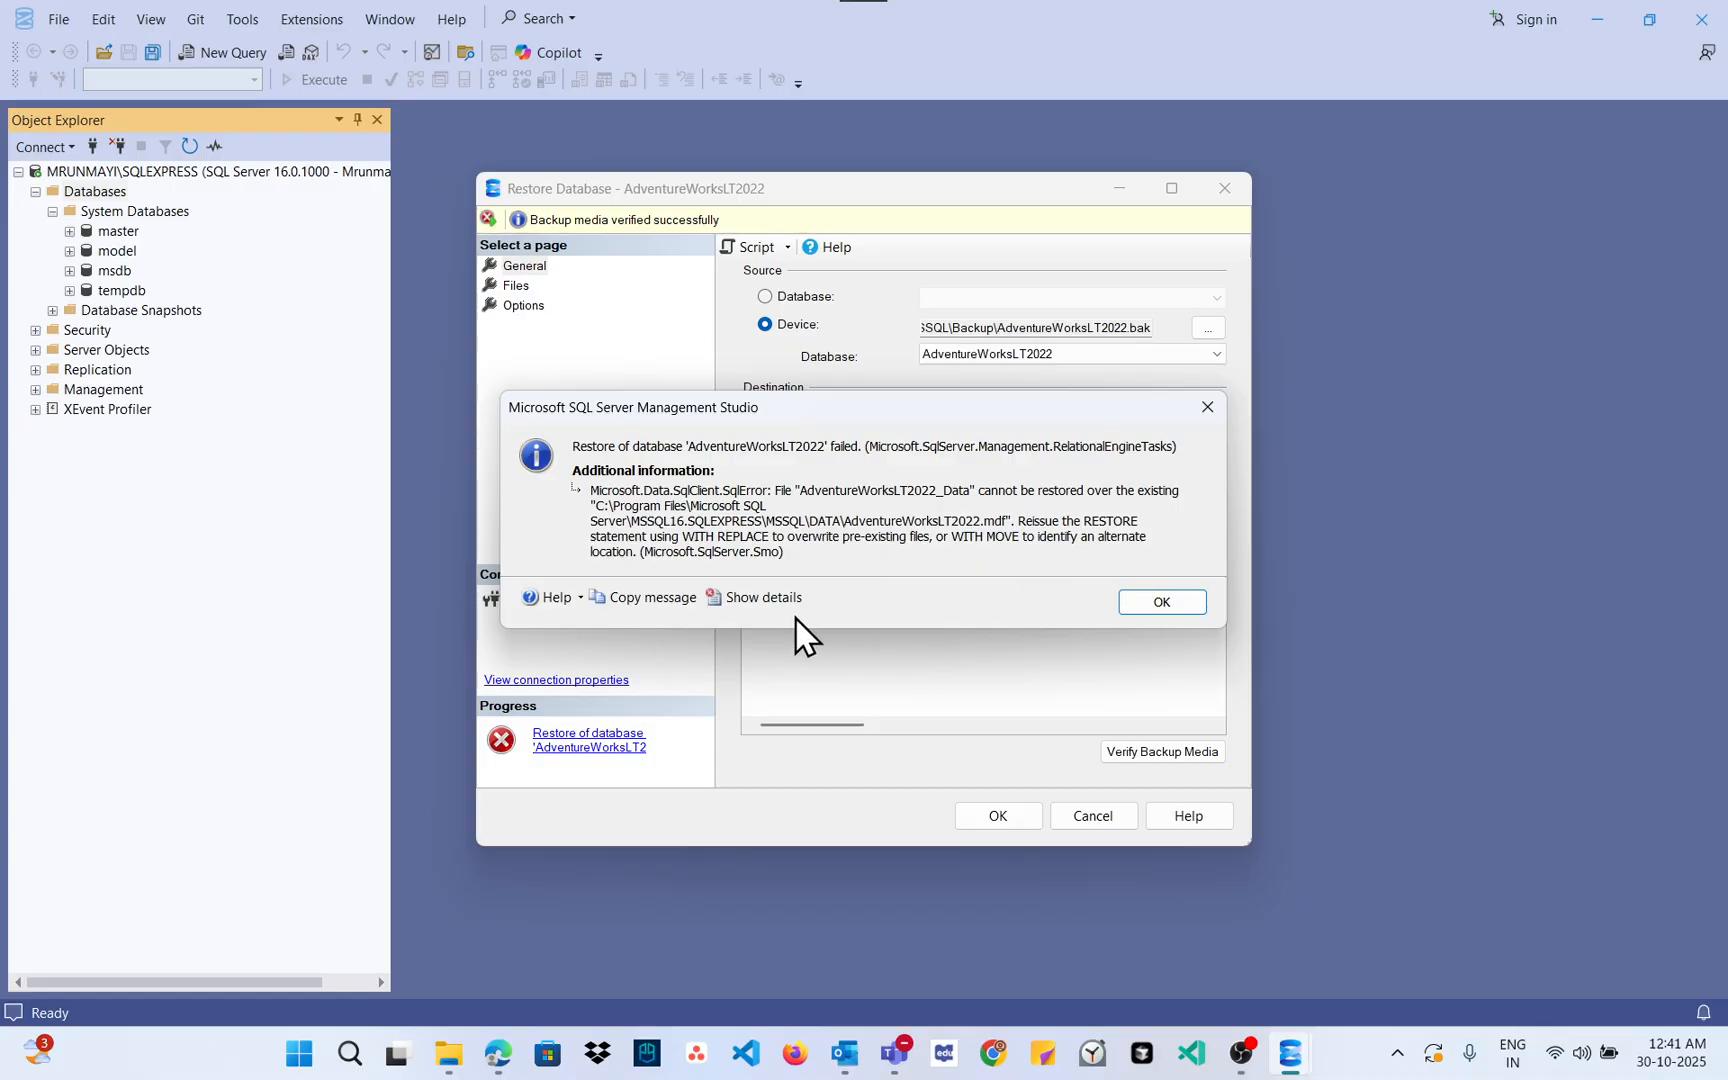
pyautogui.click(540, 600)
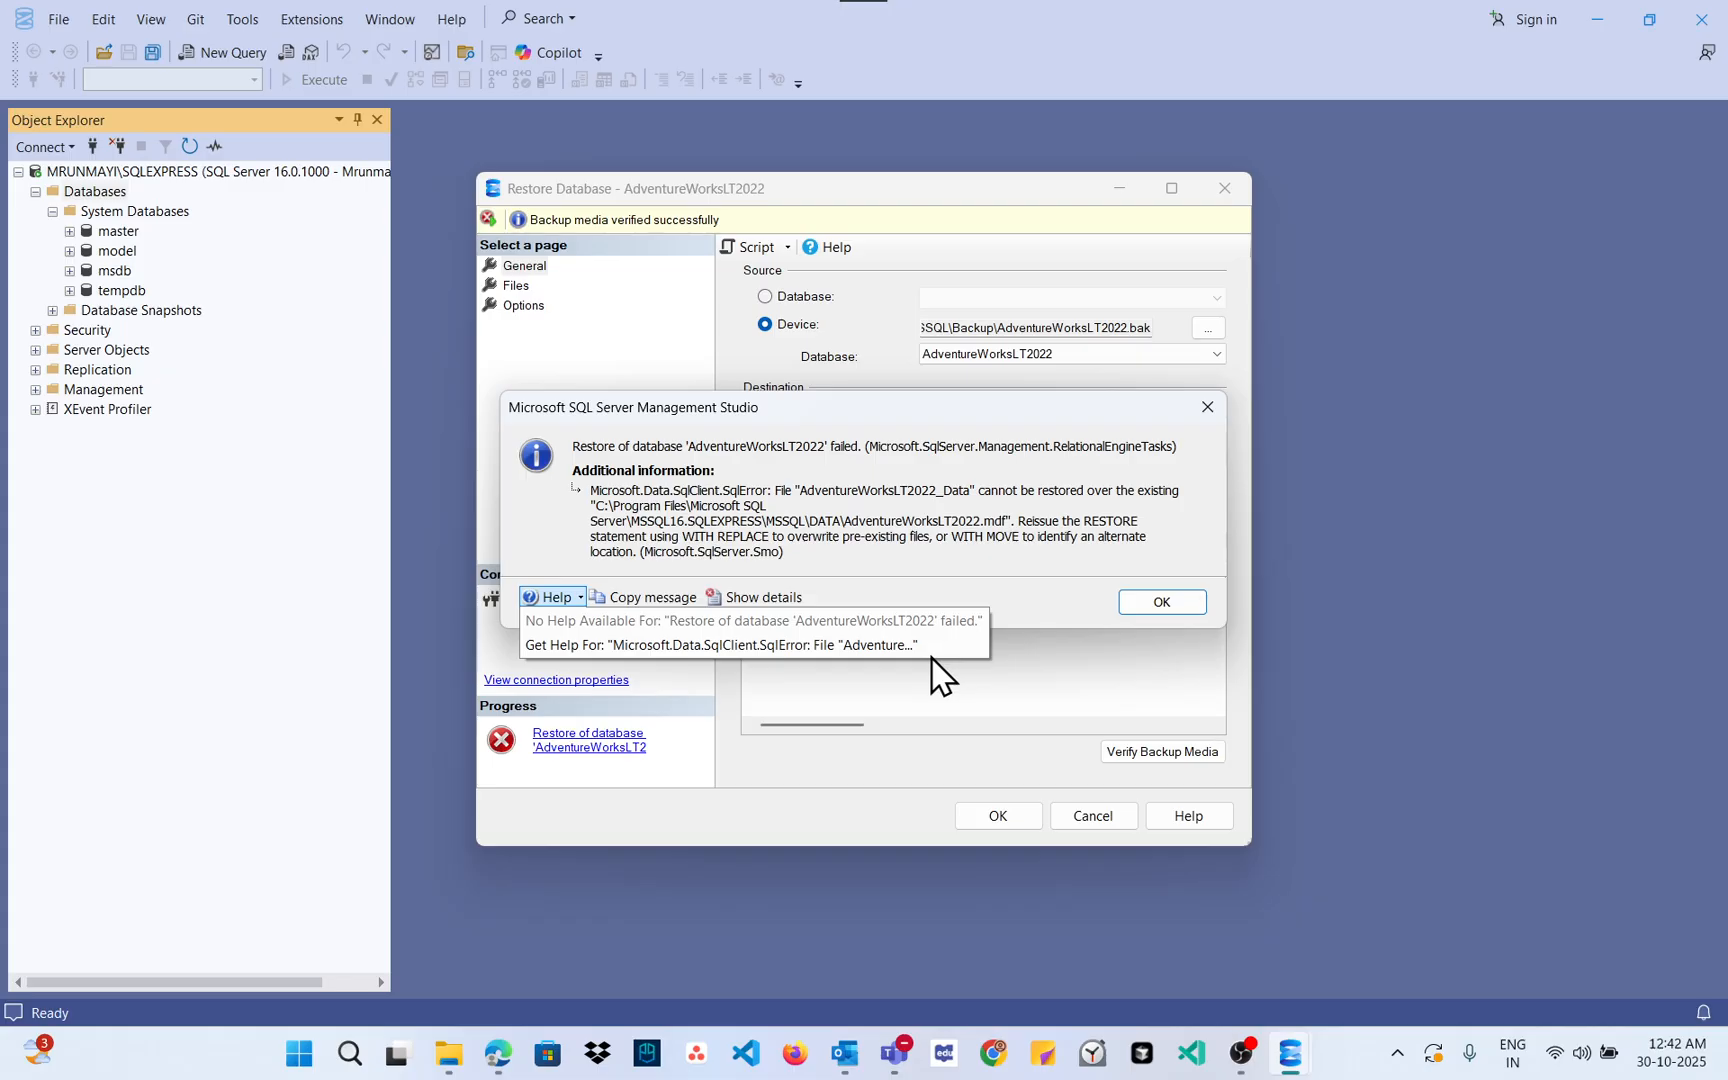
pyautogui.click(902, 646)
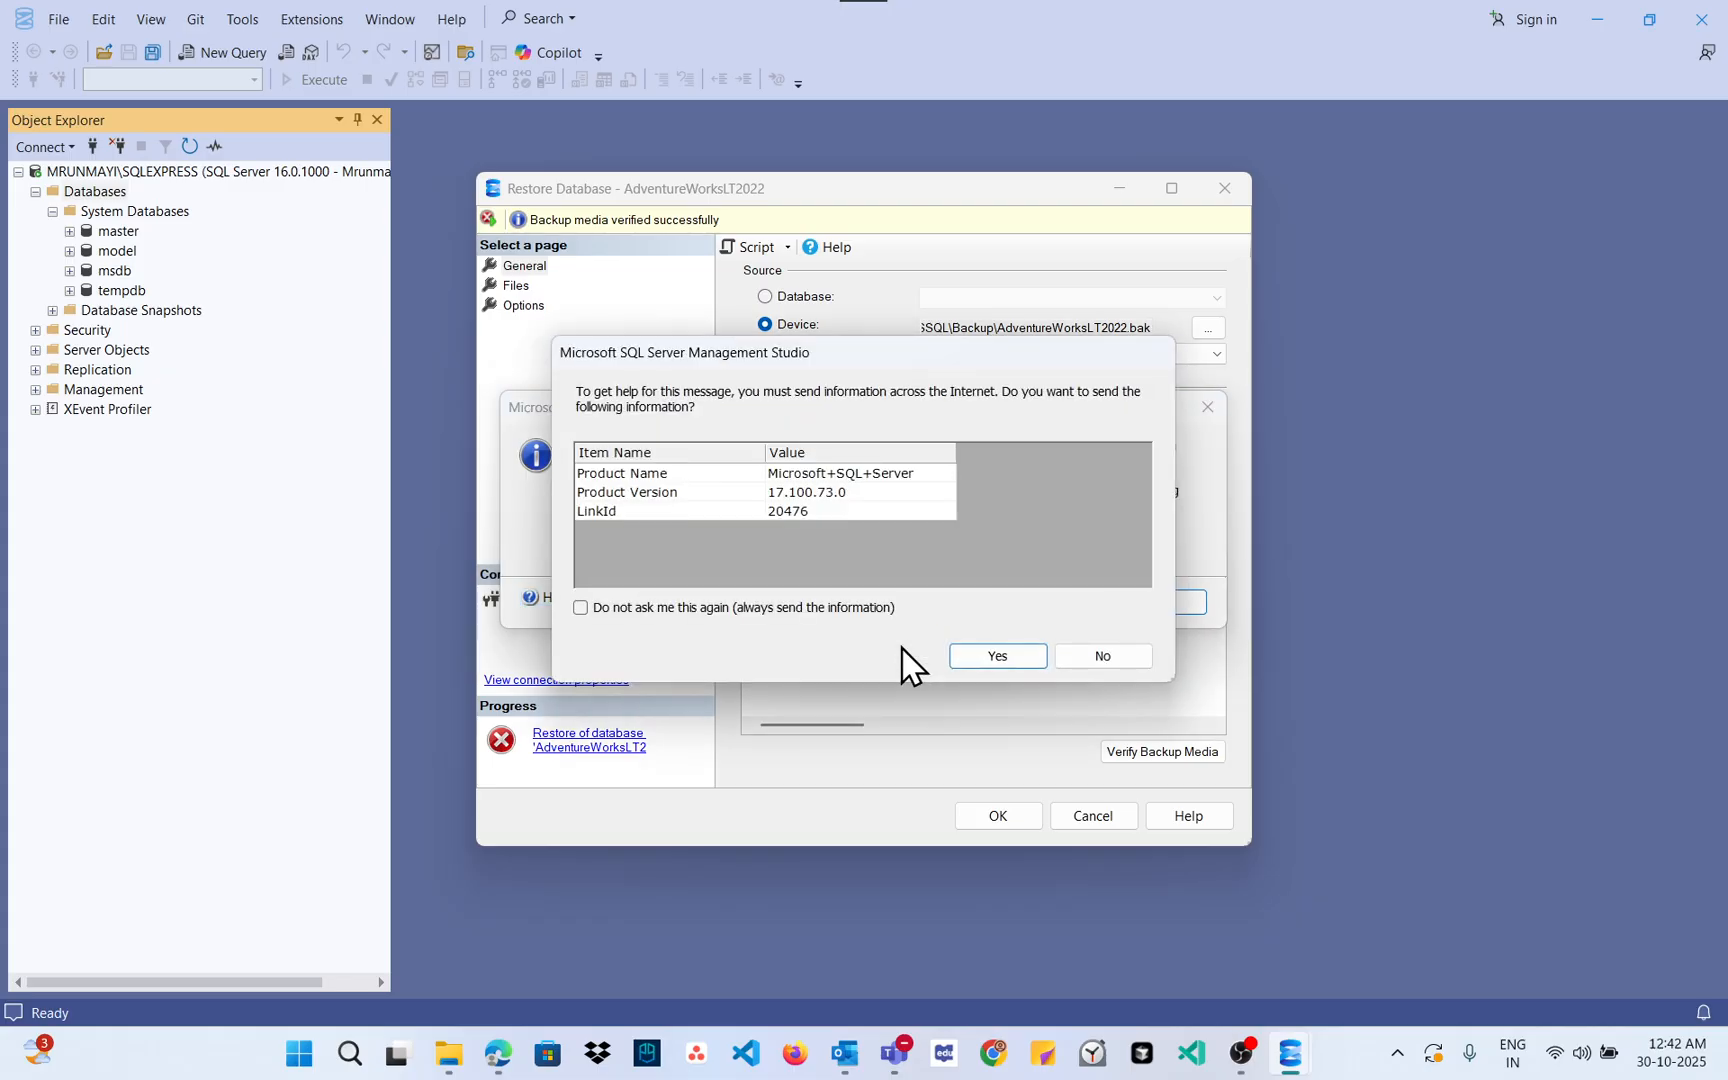
pyautogui.click(975, 658)
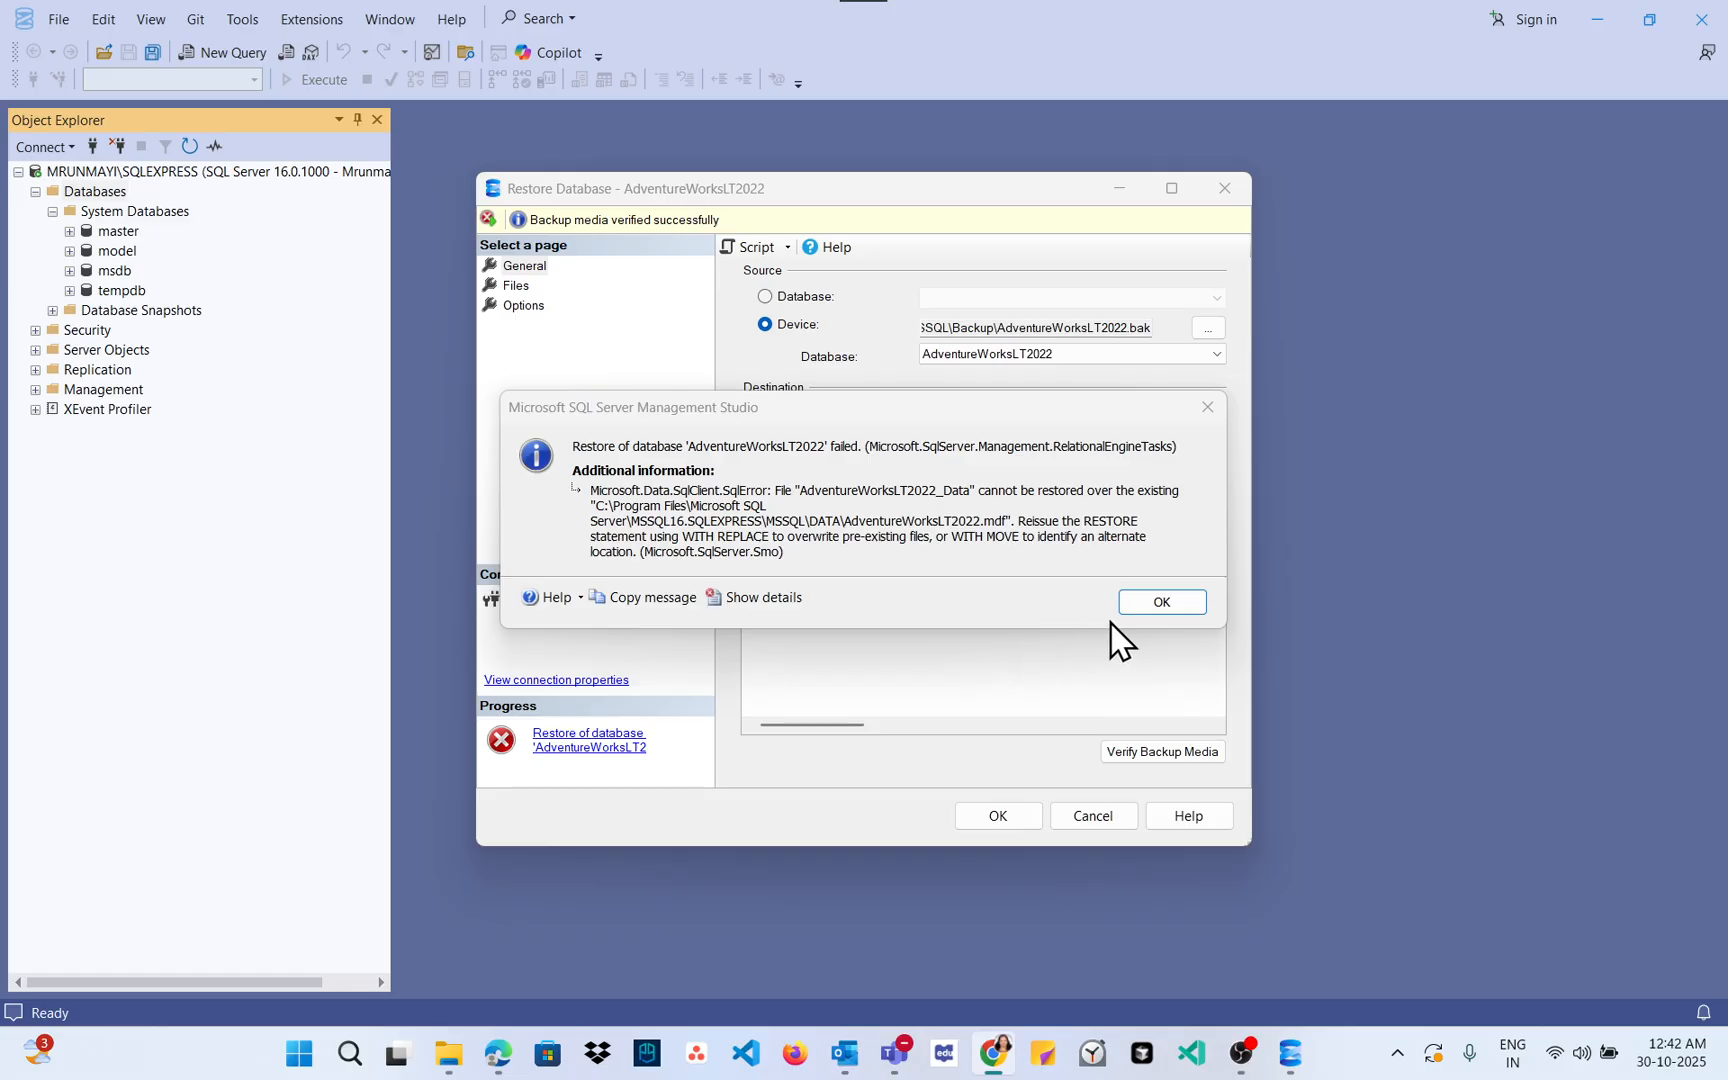
pyautogui.click(1147, 603)
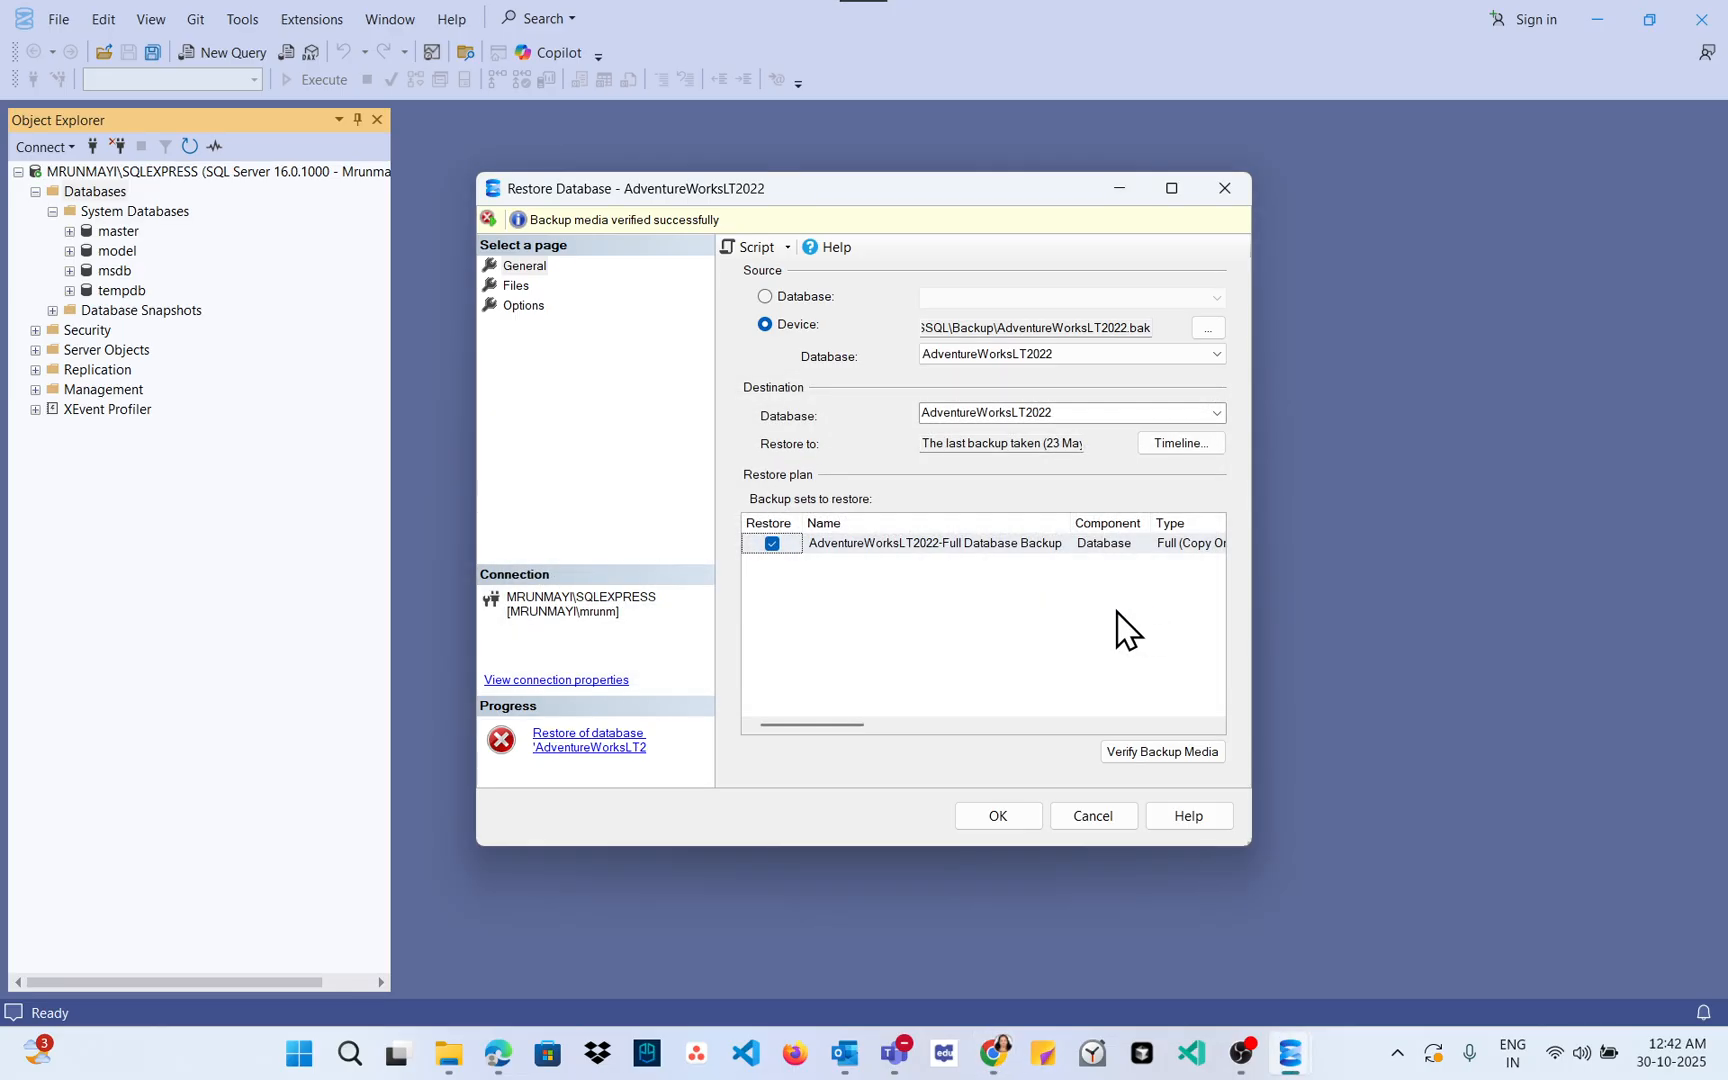
# Step: Try the restore again, first with the current settings and once more with all files relocated to the data and log folders
pyautogui.click(997, 815)
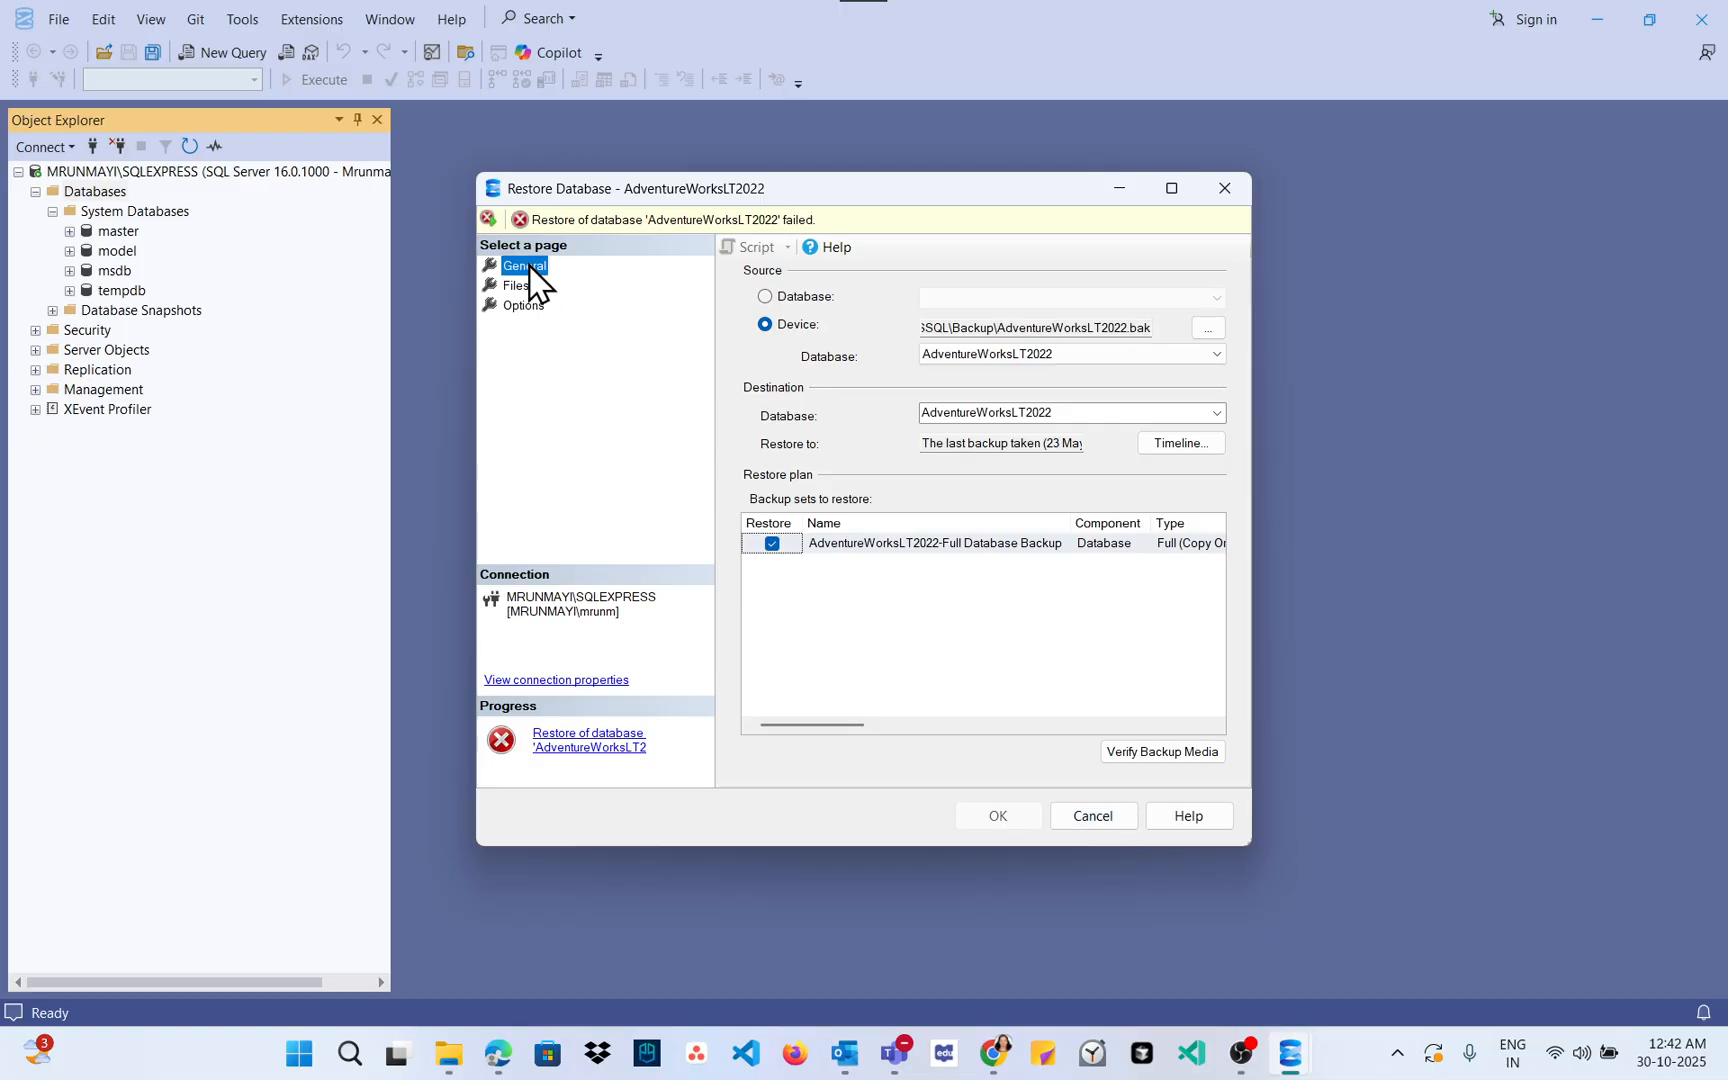
pyautogui.click(517, 287)
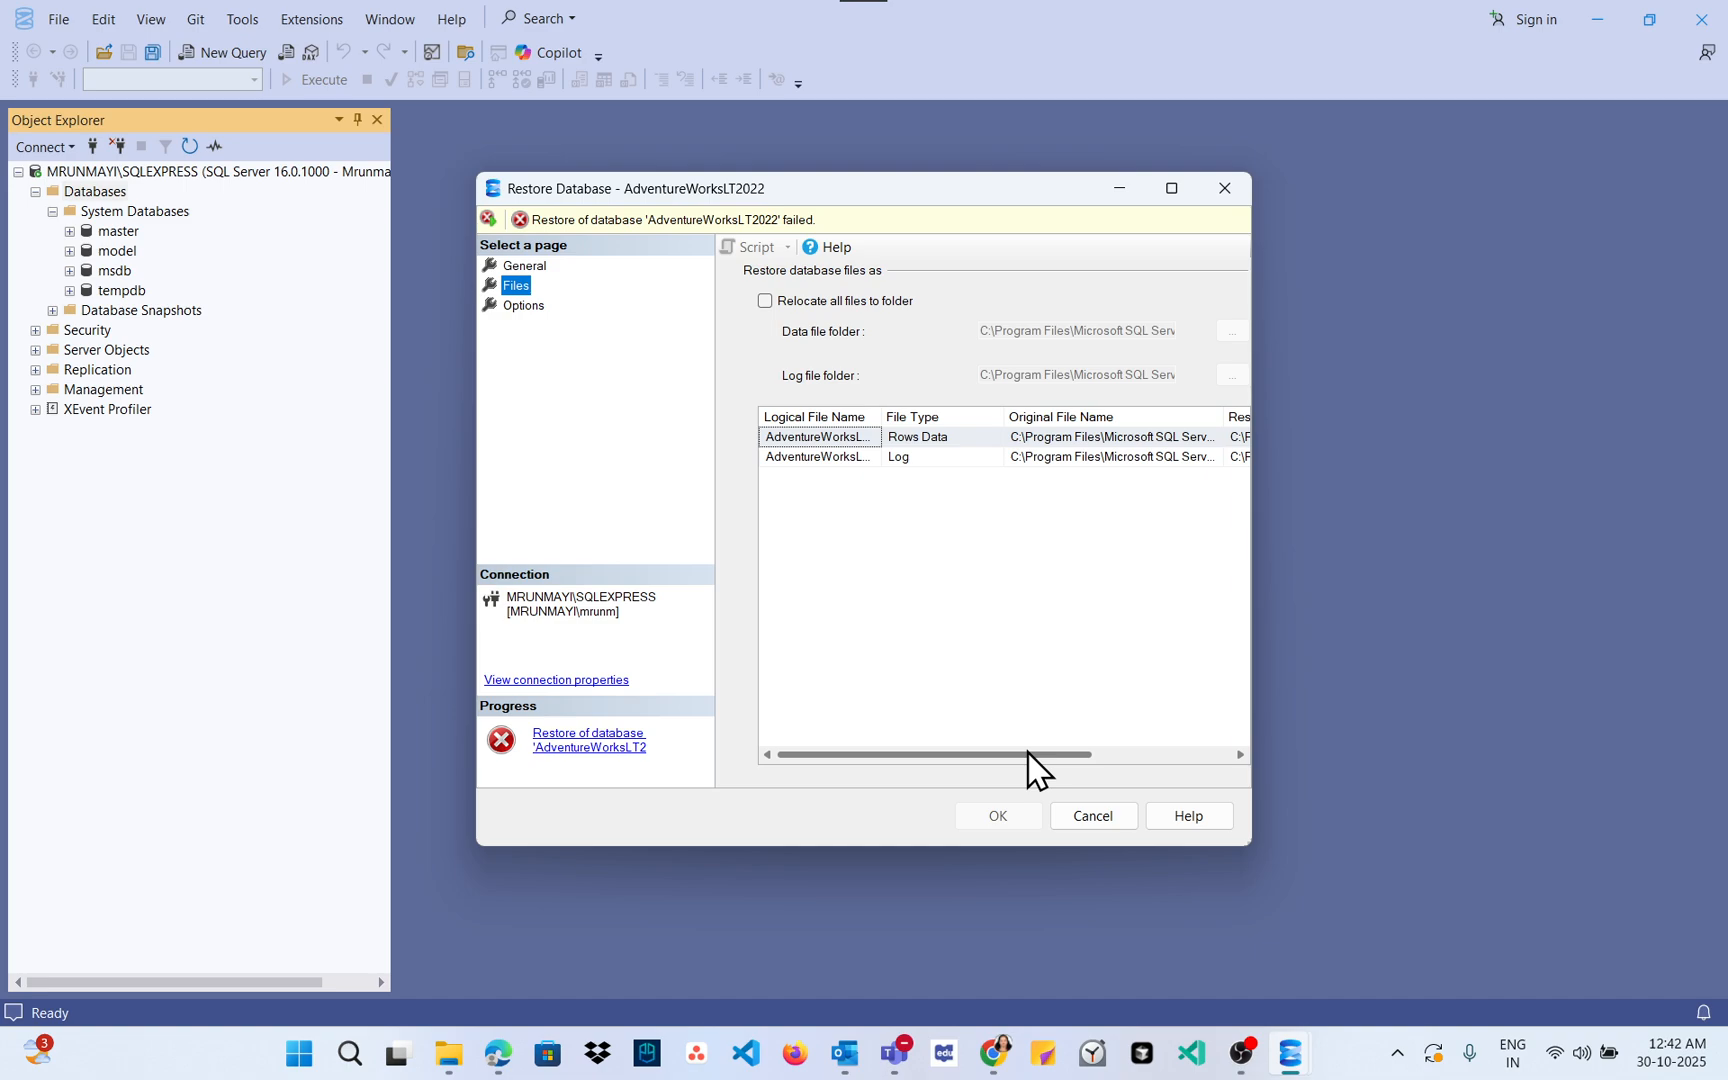
pyautogui.moveTo(1030, 760); pyautogui.dragTo(960, 756)
pyautogui.click(765, 301)
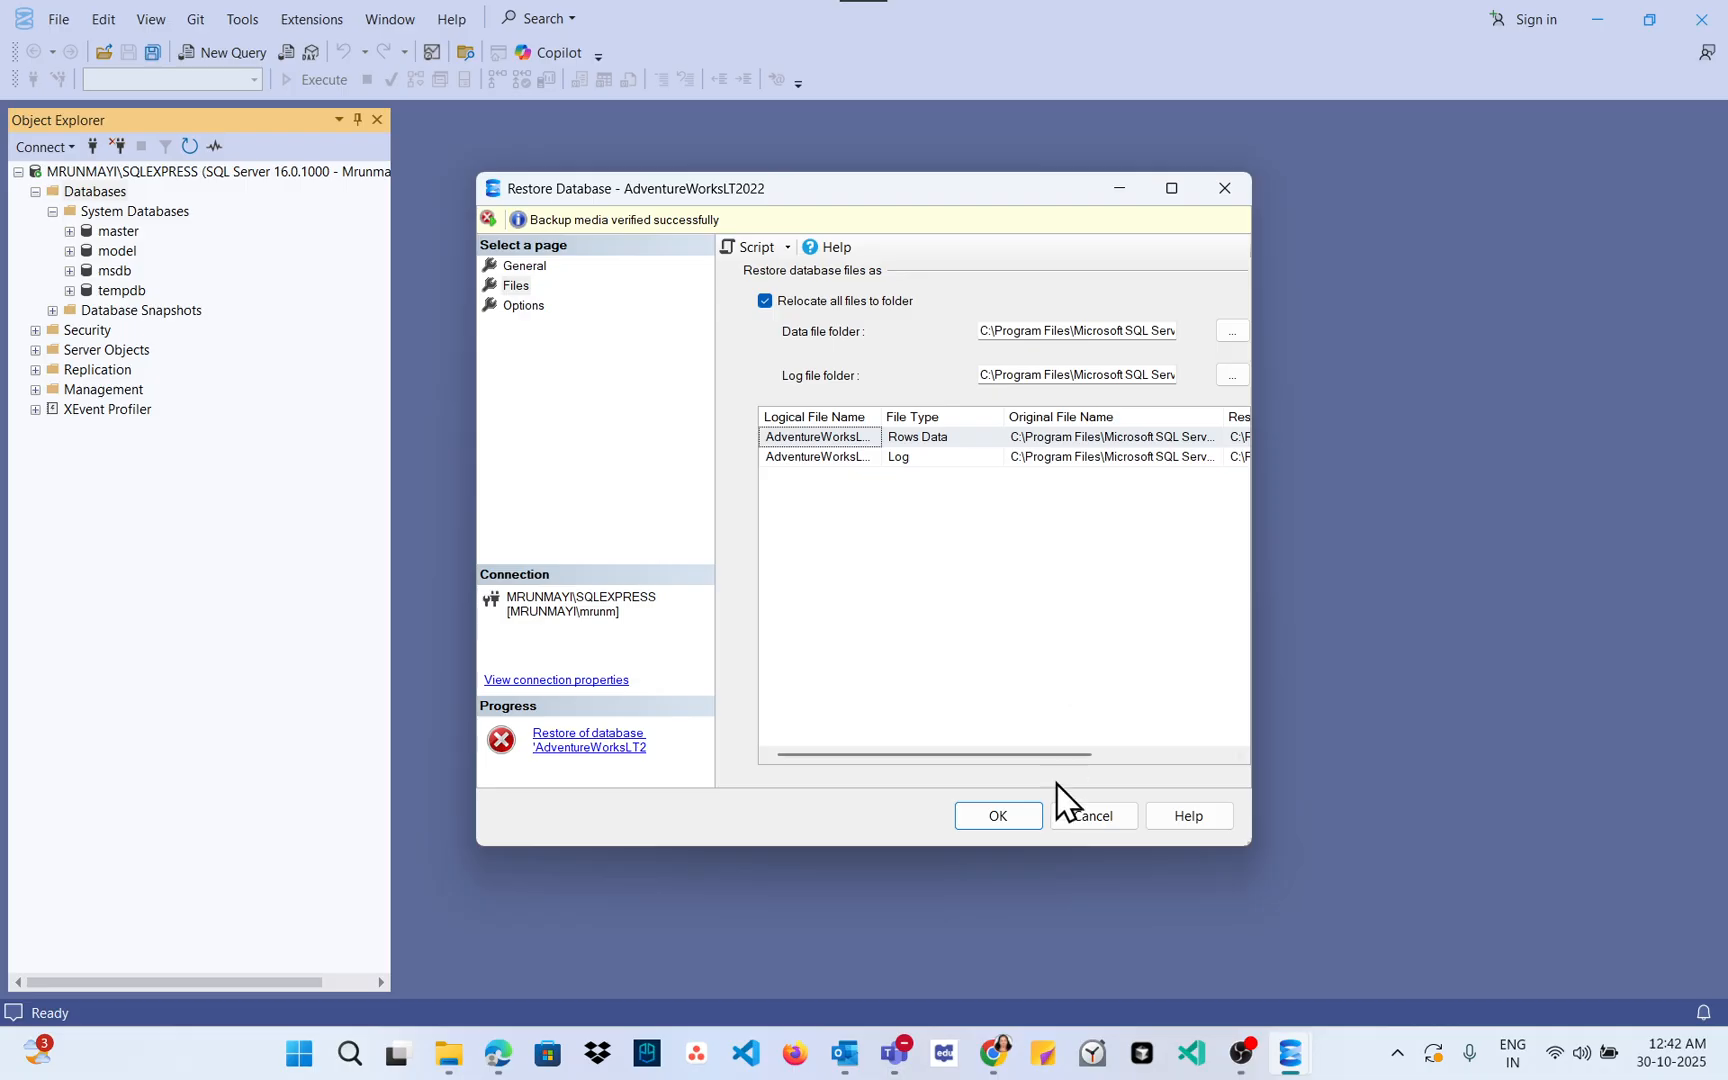
pyautogui.click(1030, 818)
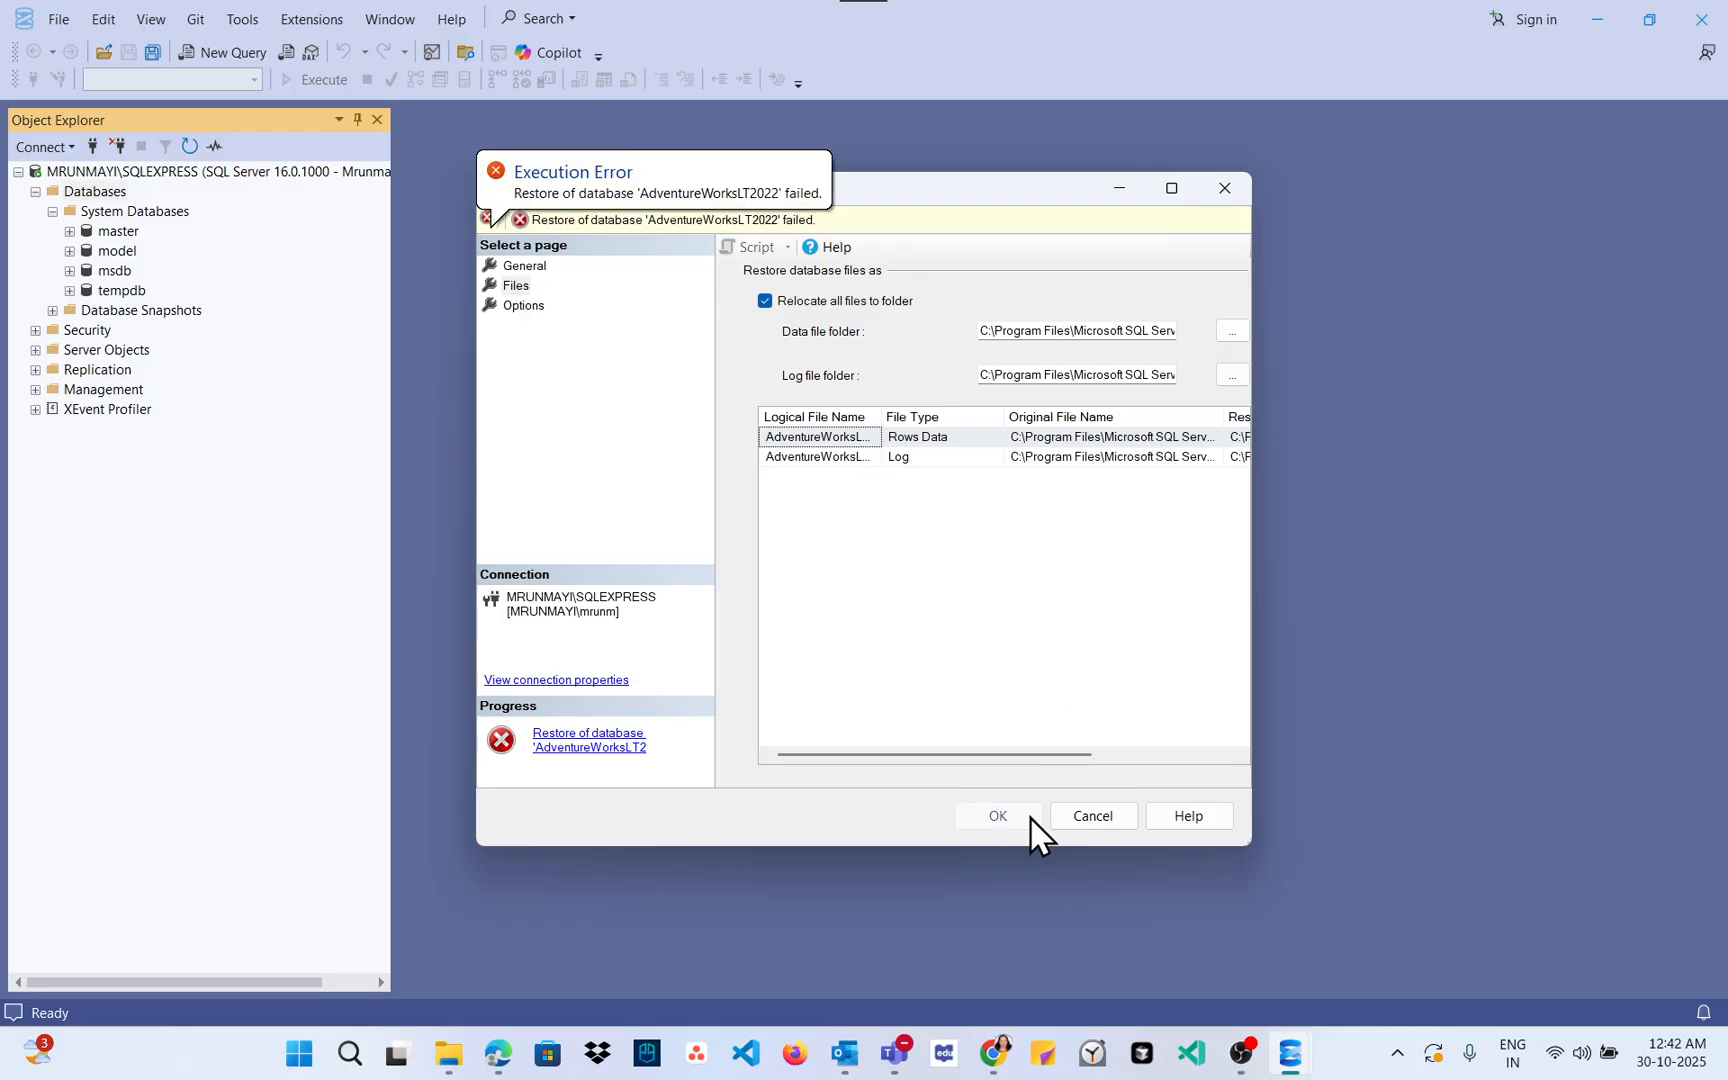
# Step: Set the restore to overwrite the existing database (WITH REPLACE) and restore AdventureWorksLT2022
pyautogui.click(537, 310)
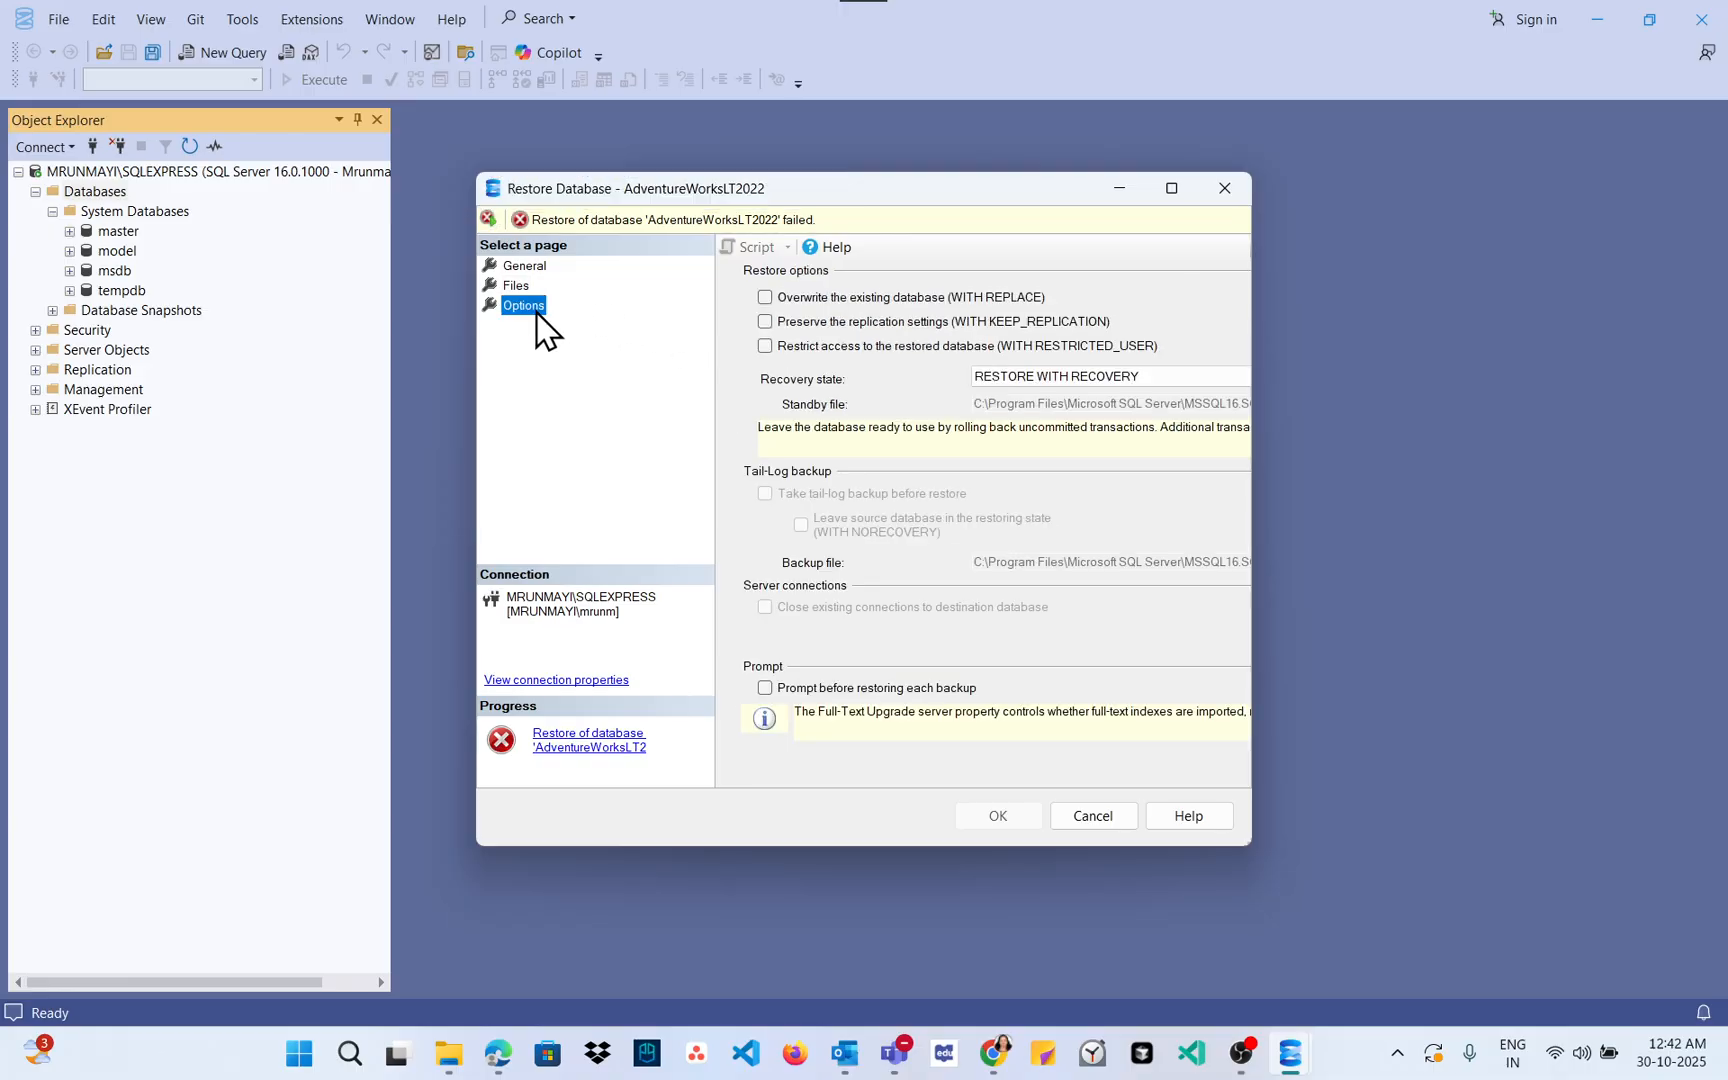
pyautogui.click(765, 298)
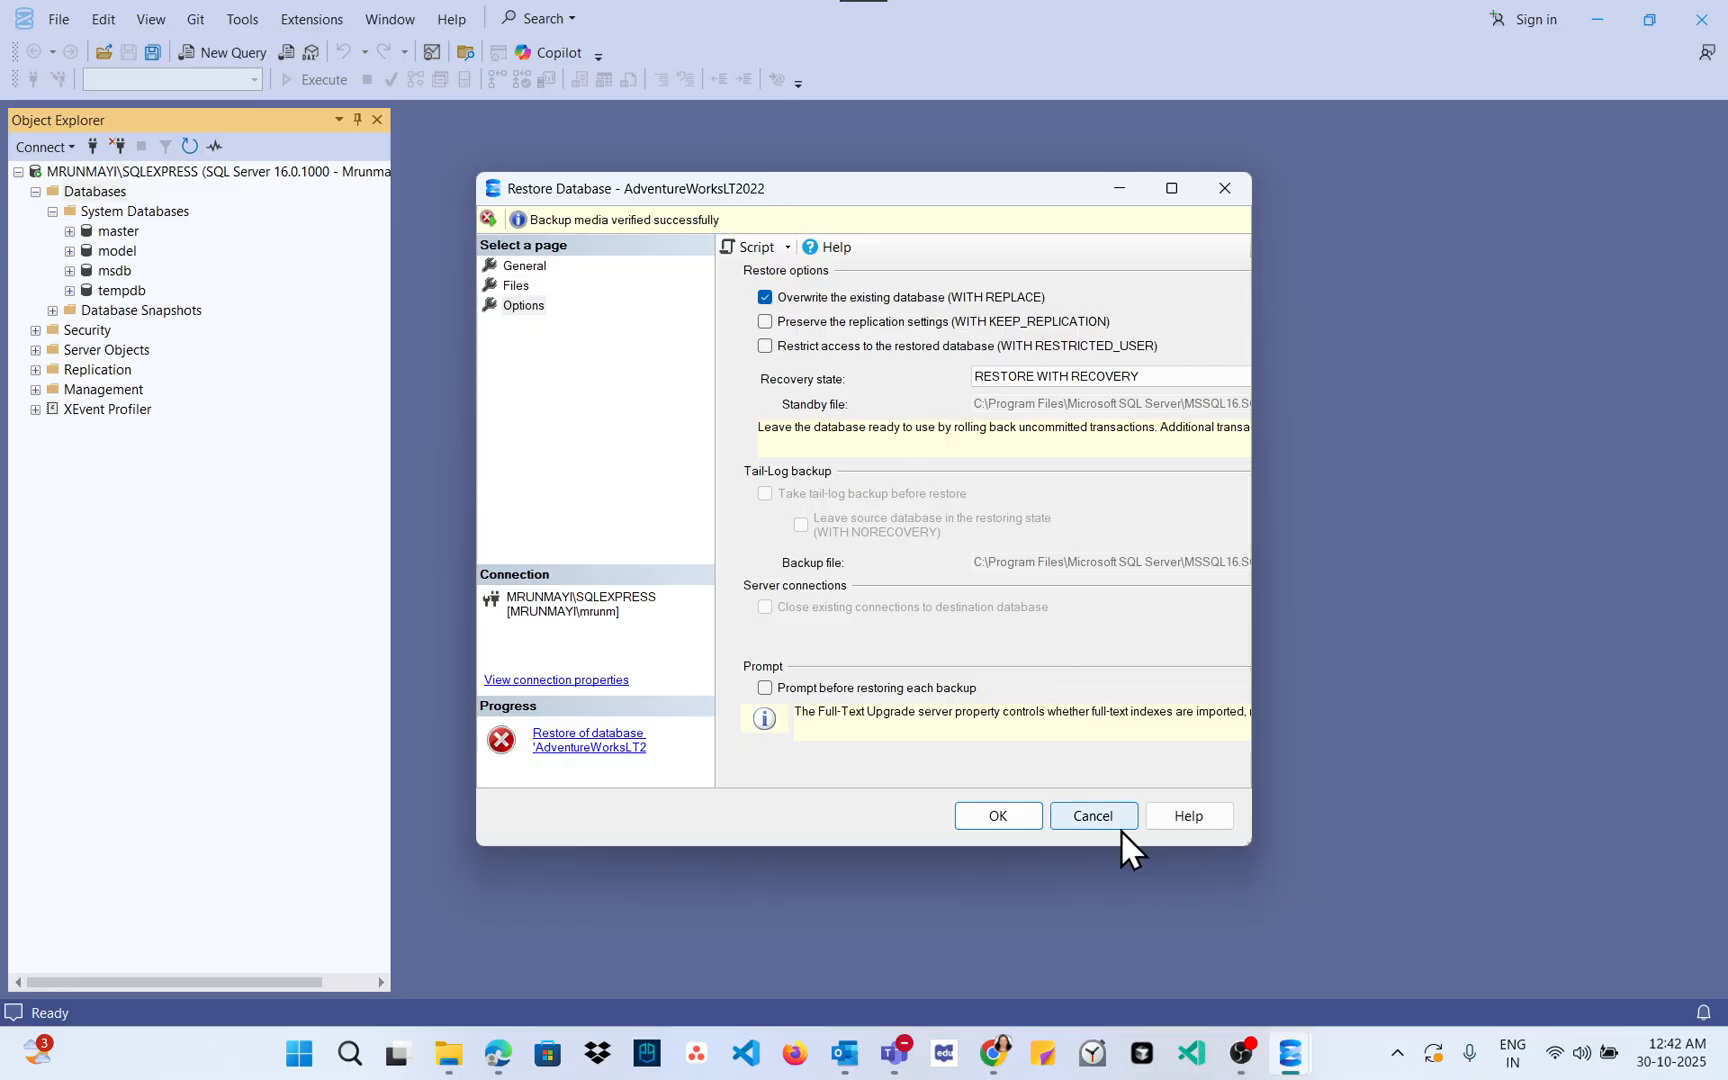
pyautogui.click(992, 816)
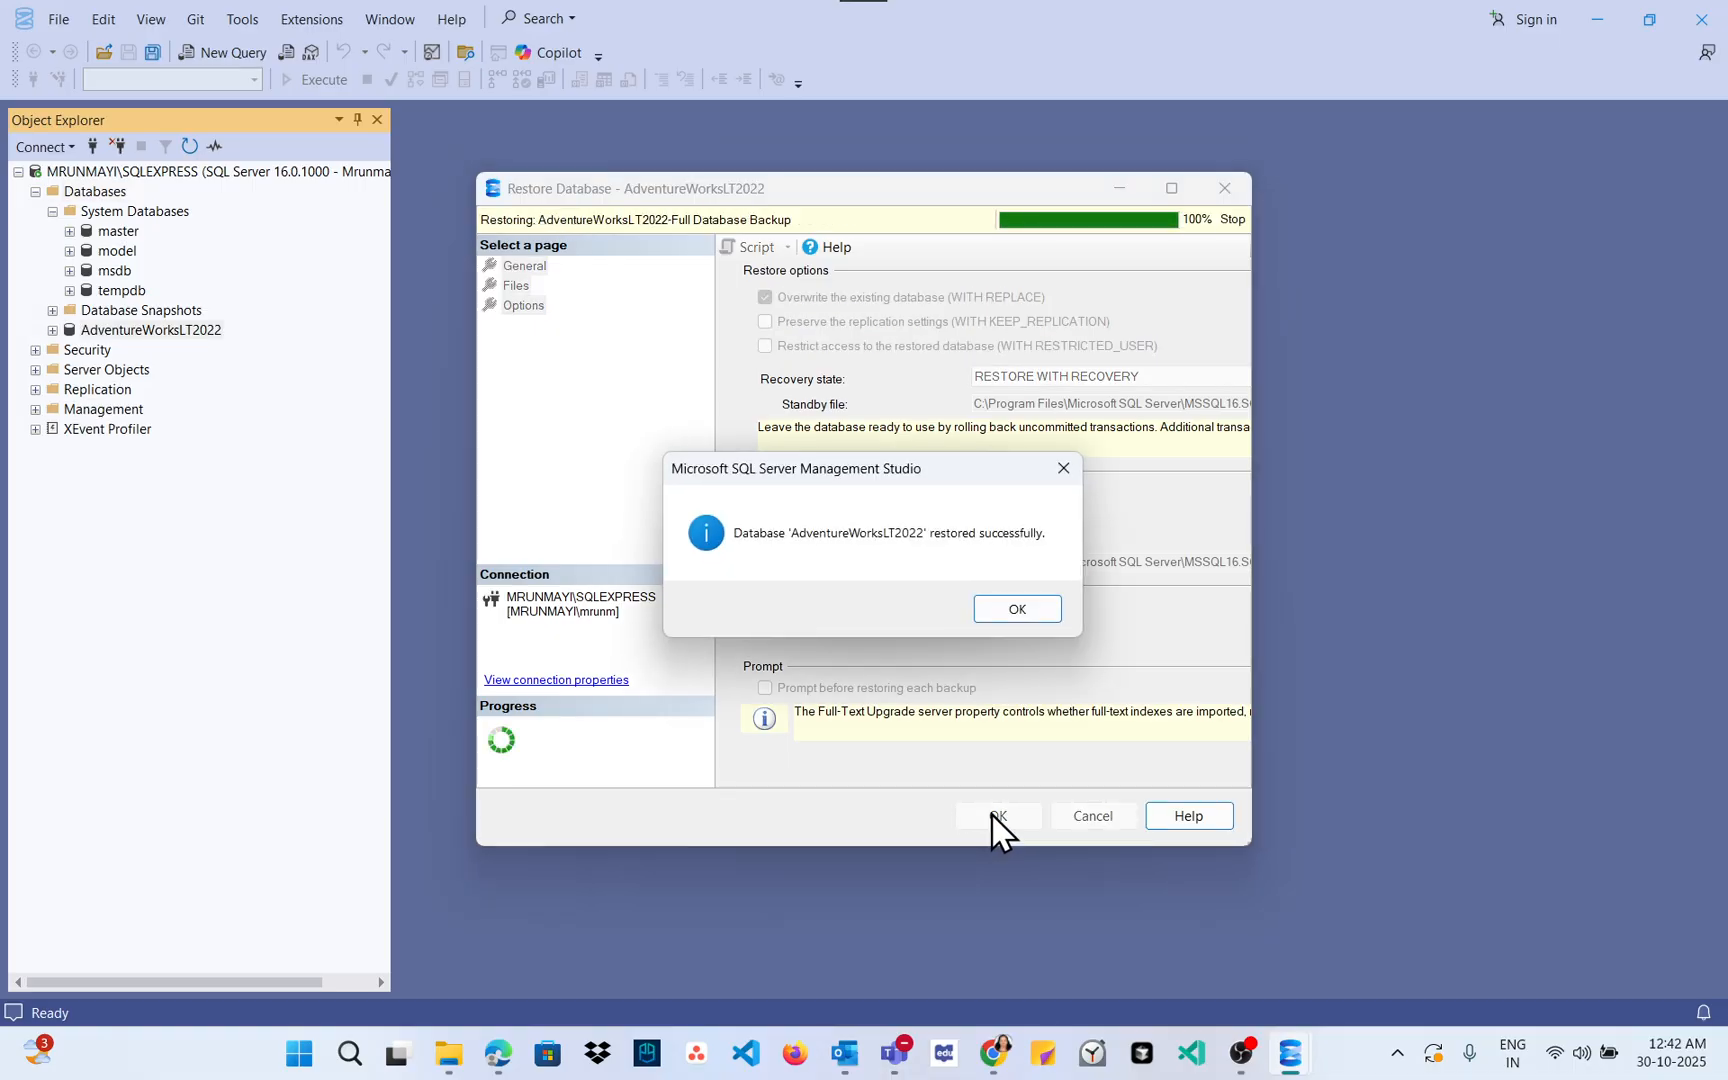
pyautogui.click(1000, 621)
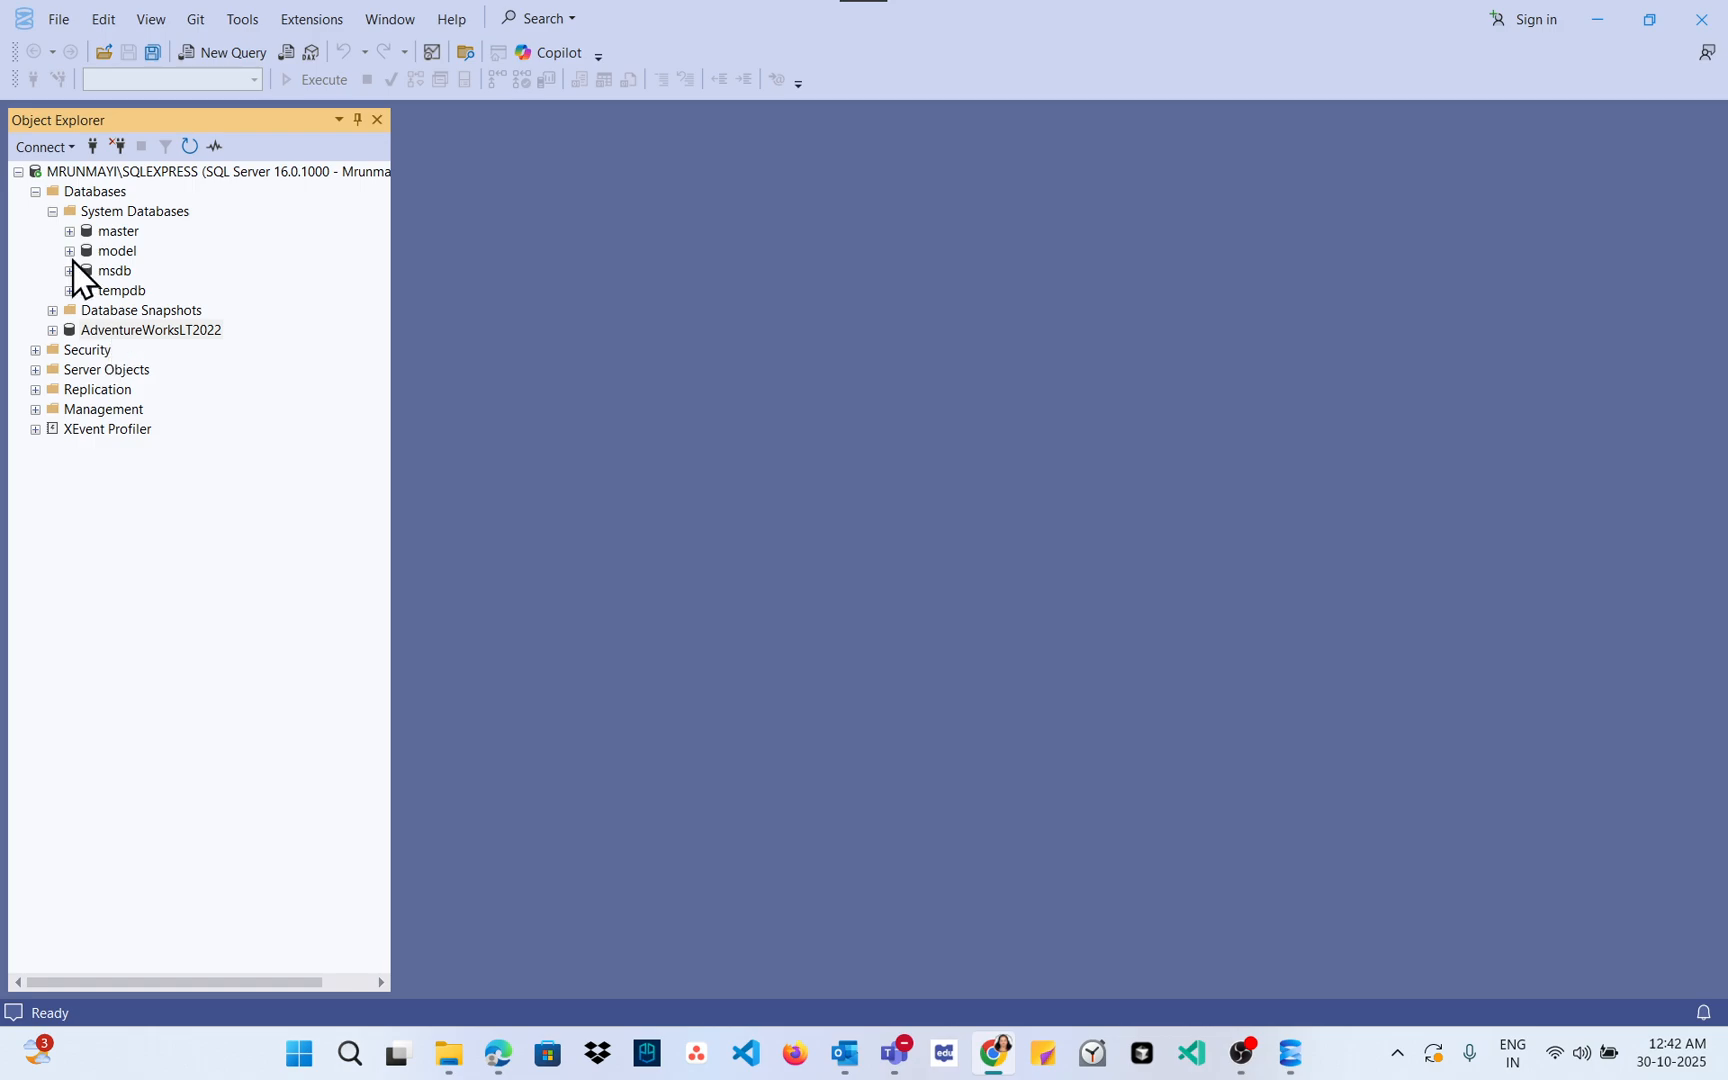
# Step: Open a new query on the AdventureWorksLT2022 database and expand that database down to its list of tables
pyautogui.click(354, 268)
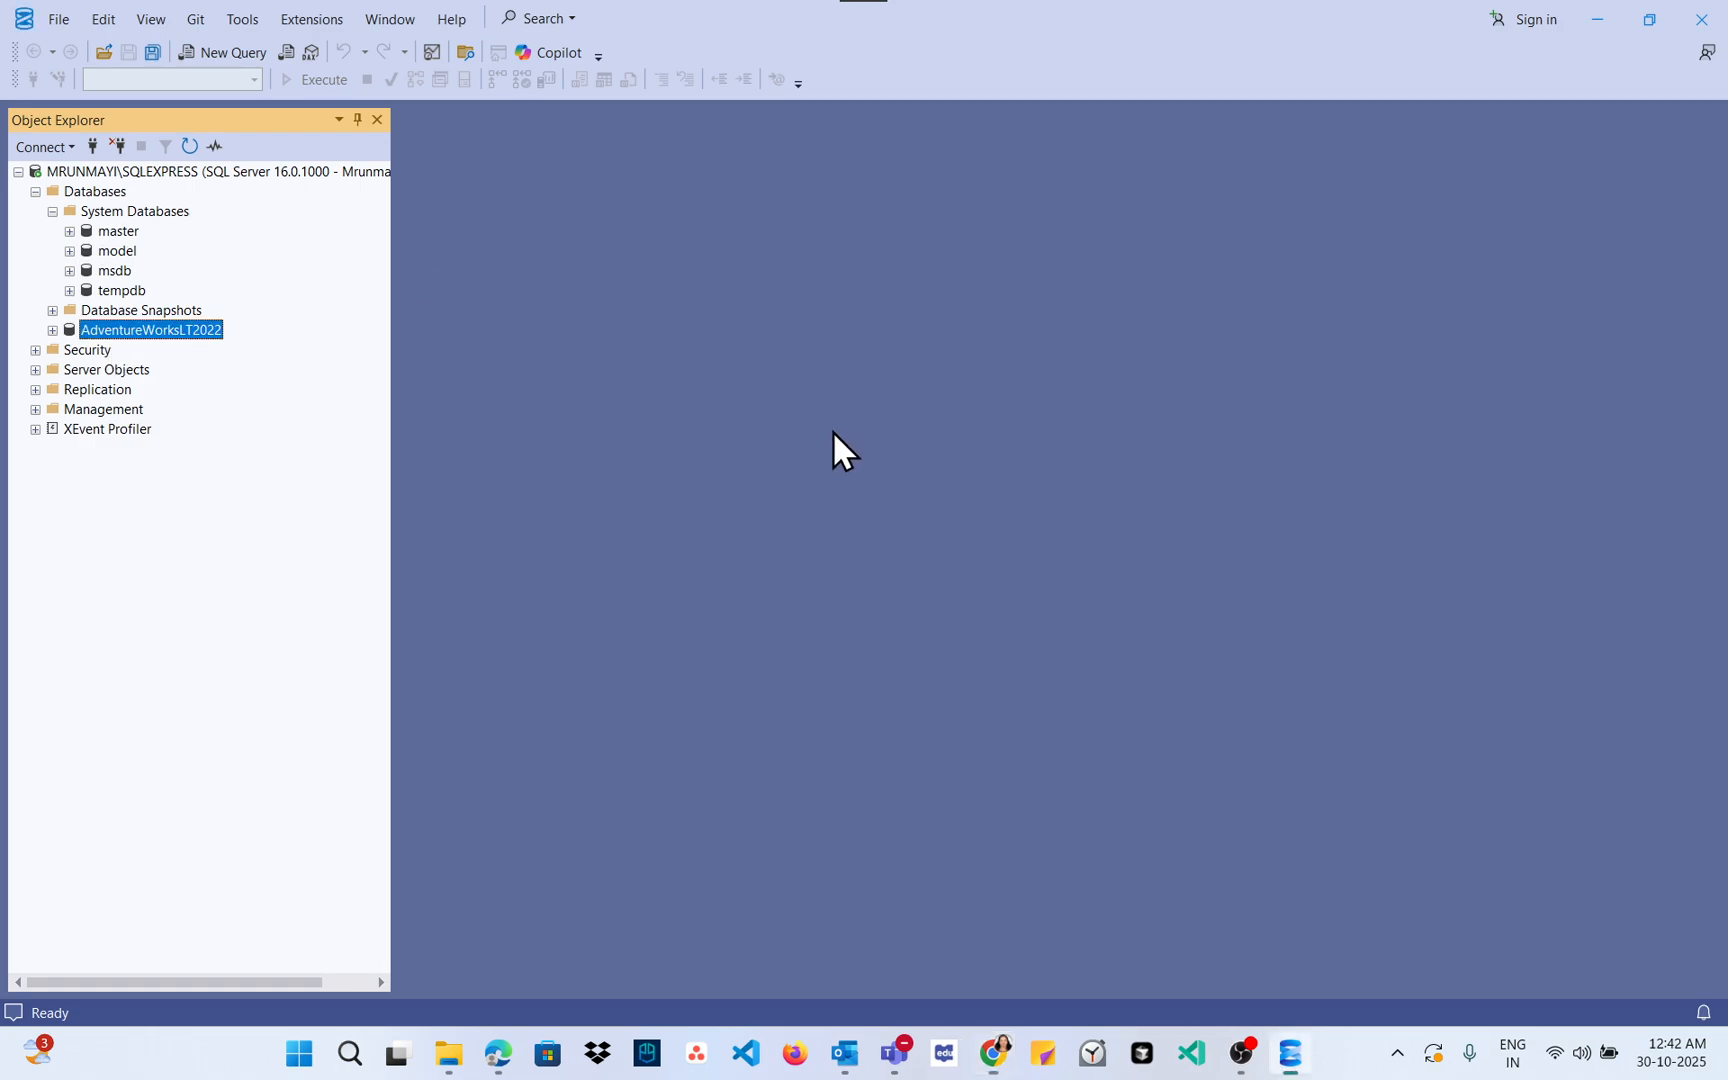
pyautogui.click(230, 58)
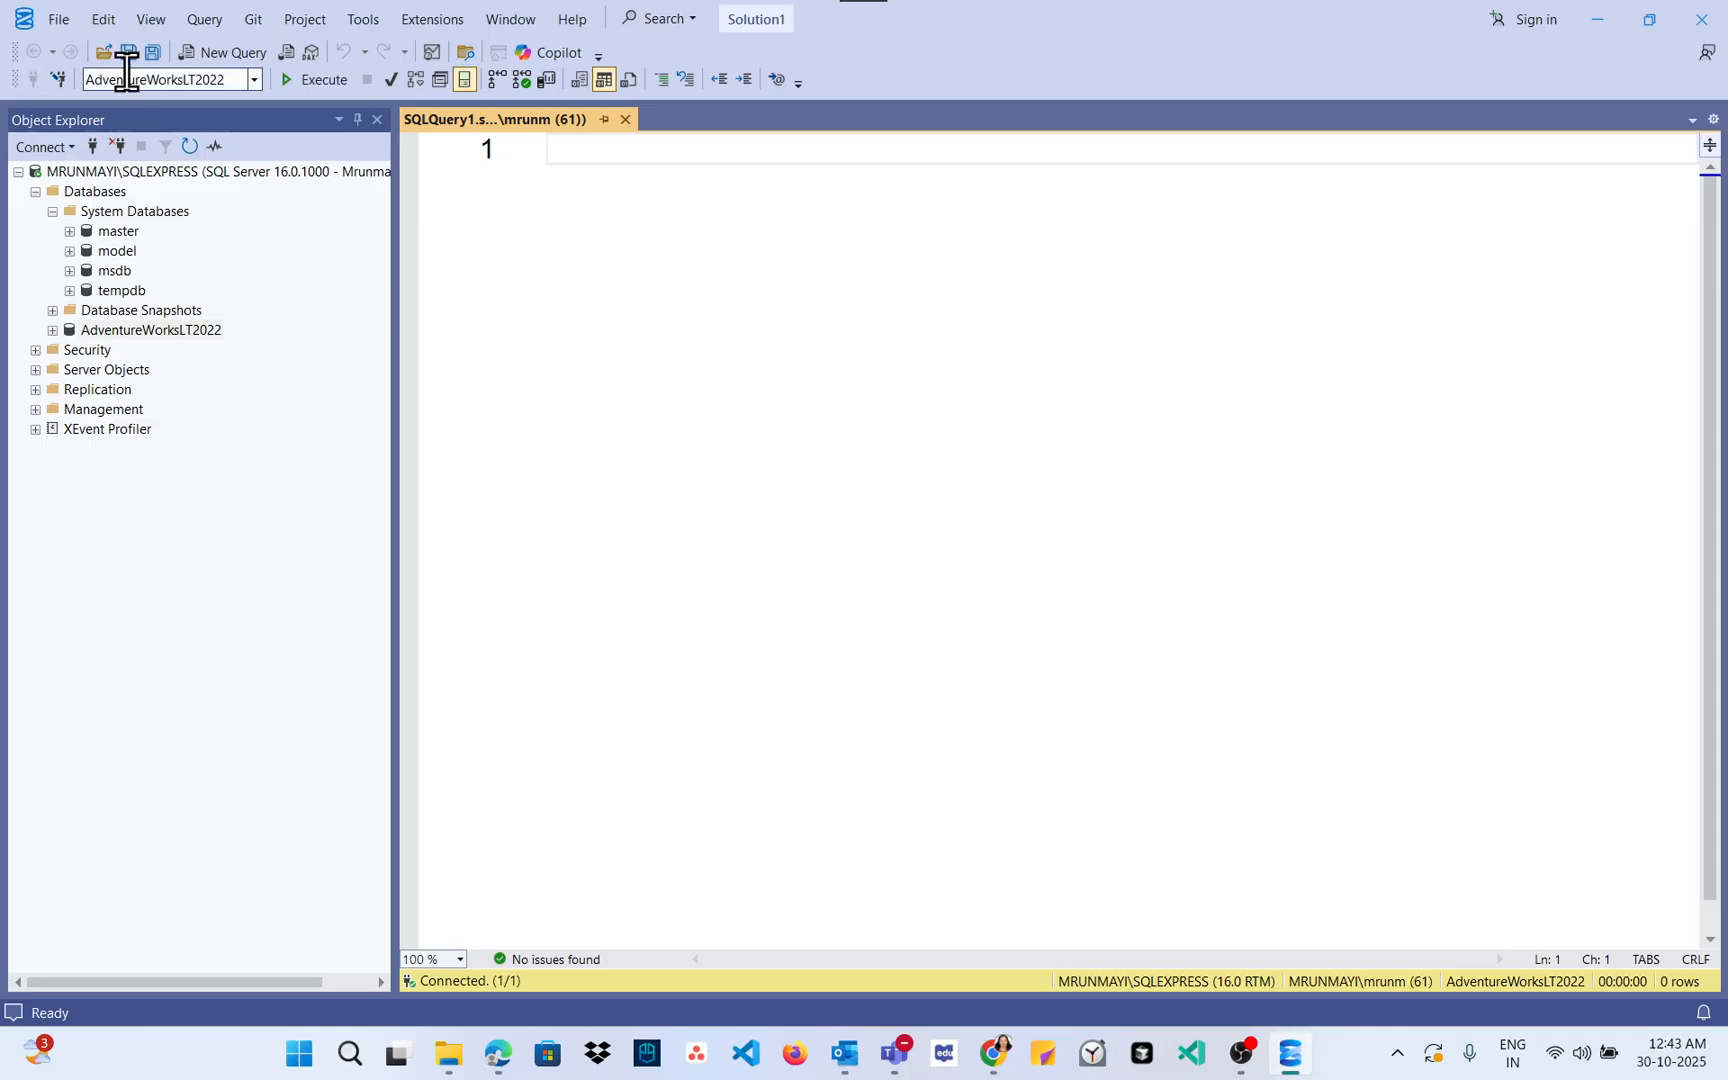
pyautogui.click(255, 80)
pyautogui.click(255, 80)
pyautogui.click(630, 265)
pyautogui.click(52, 331)
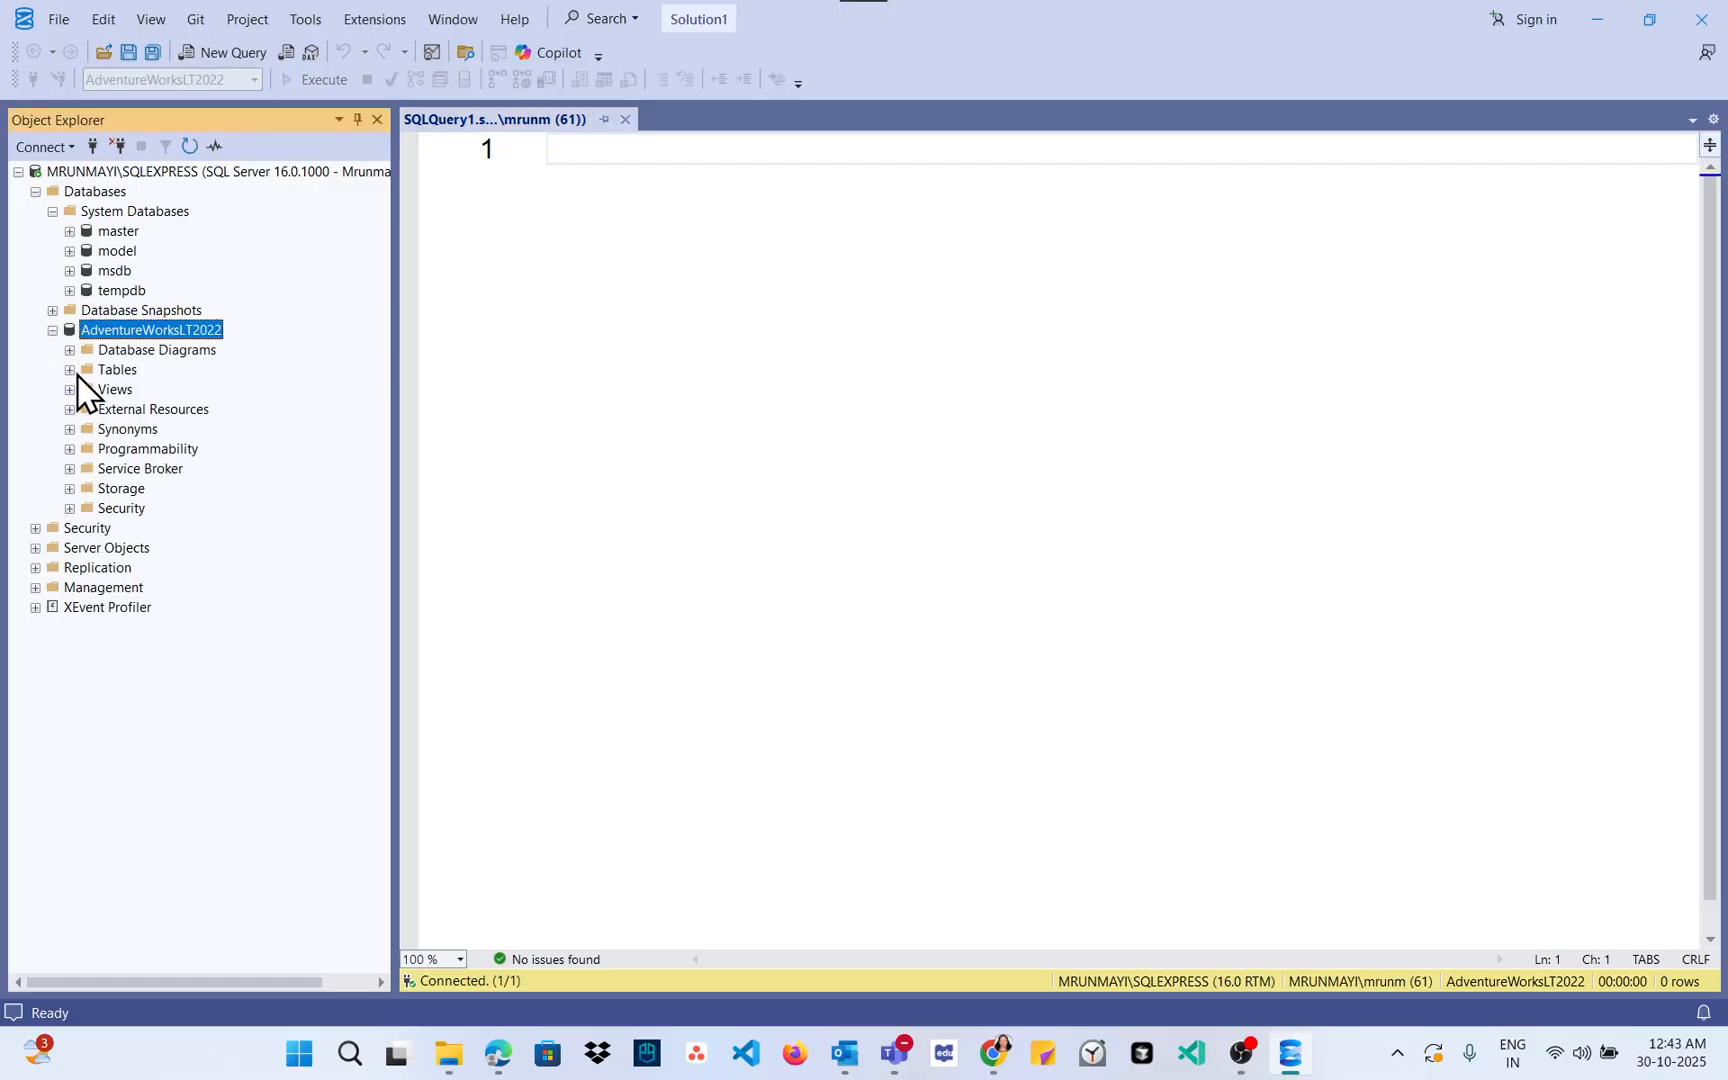
pyautogui.click(70, 371)
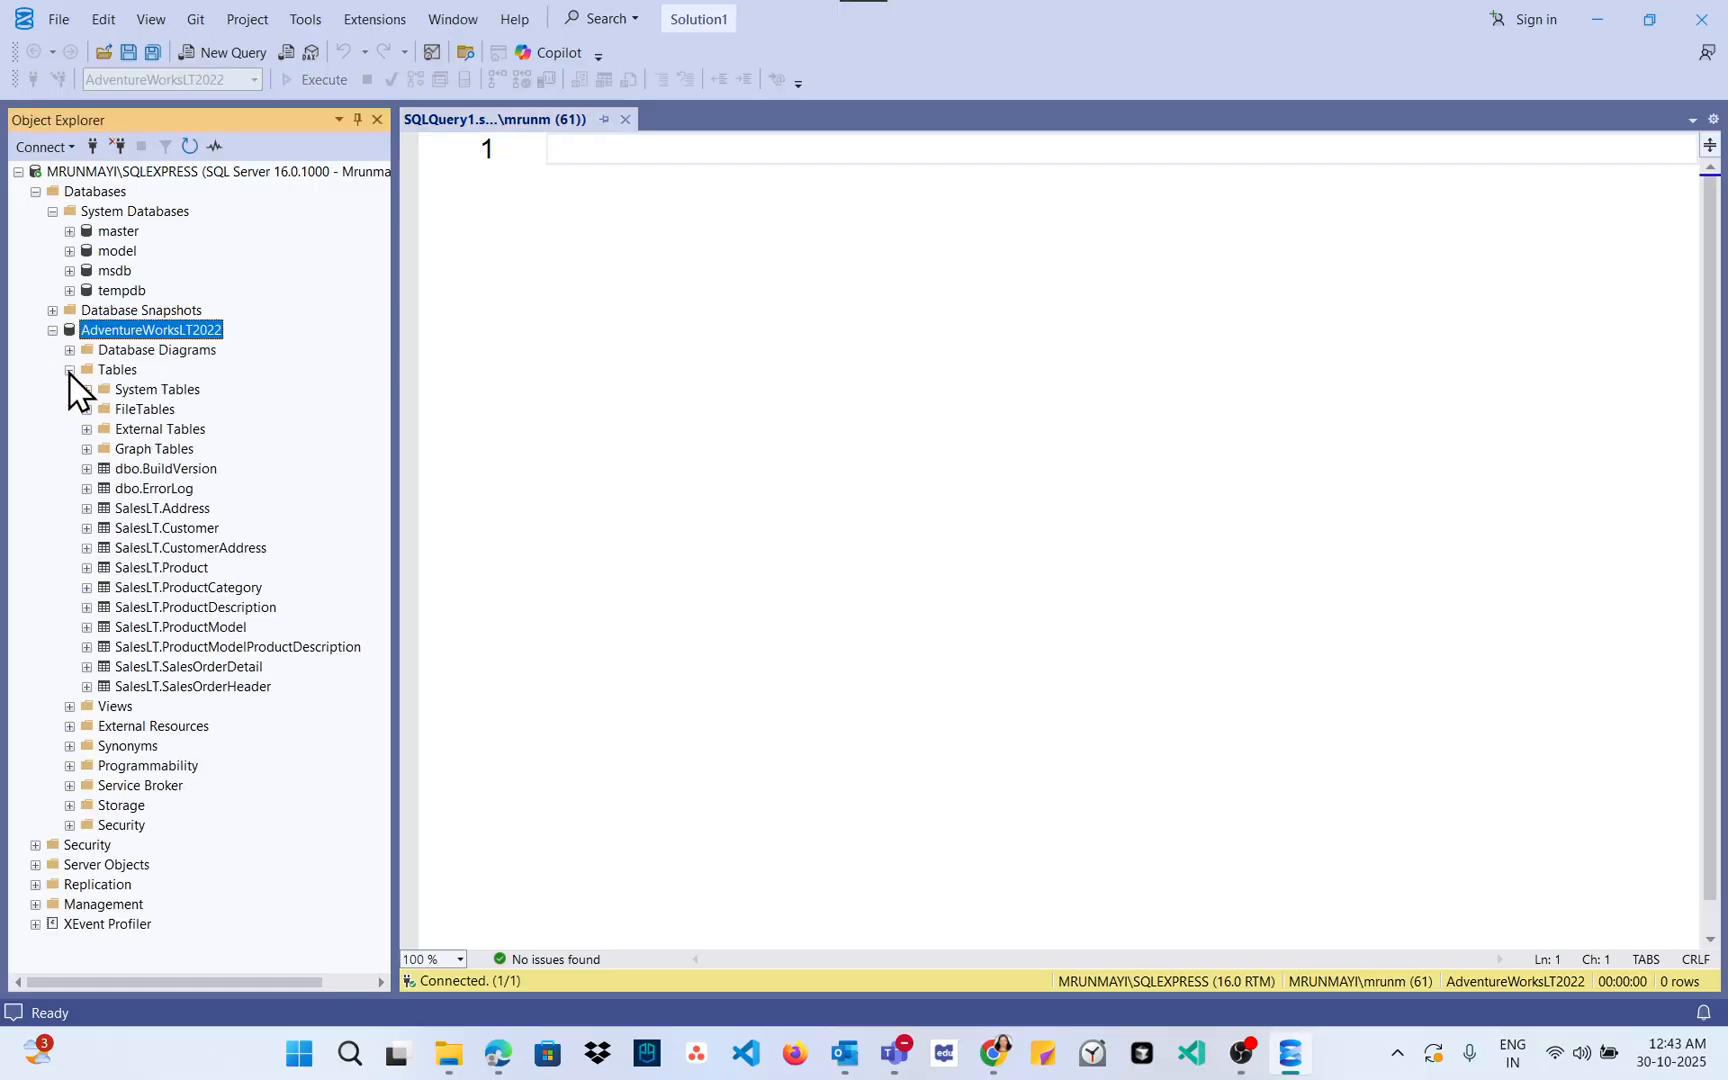
# Step: Write the query "select * from SalesLT.Product" on two lines and execute it
pyautogui.click(657, 436)
pyautogui.write('select *')
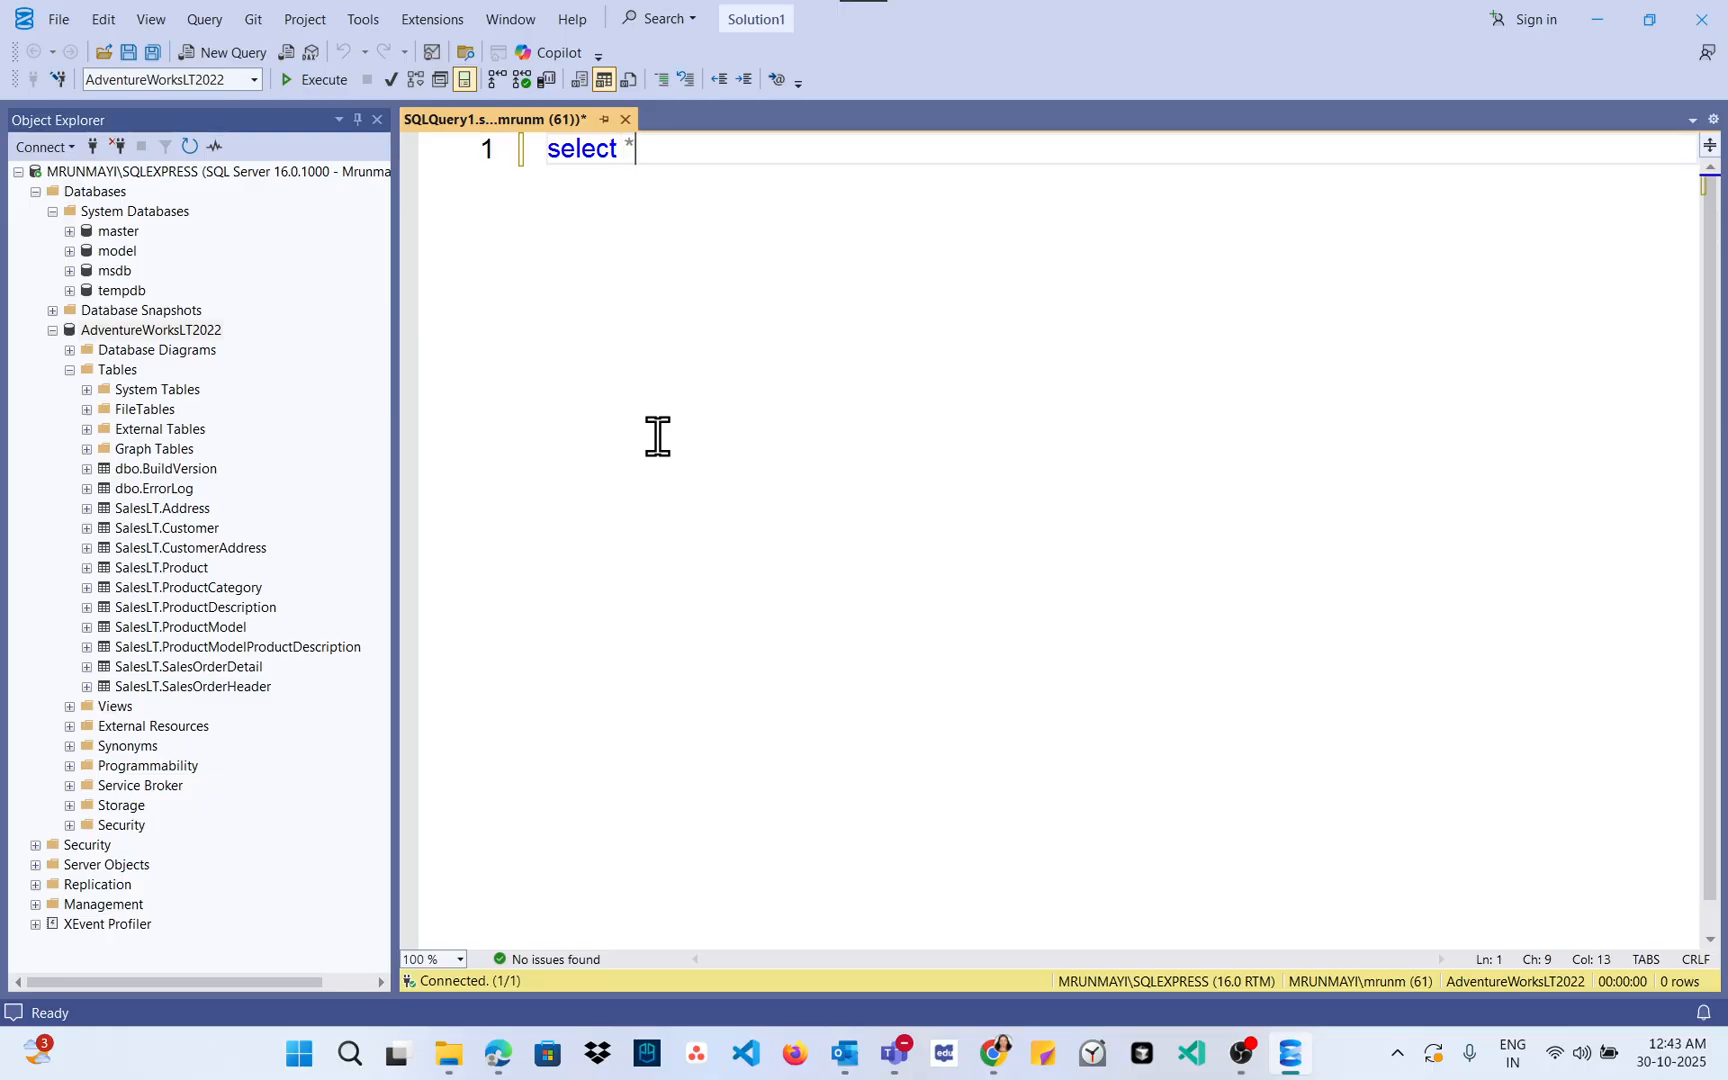
pyautogui.press('Return')
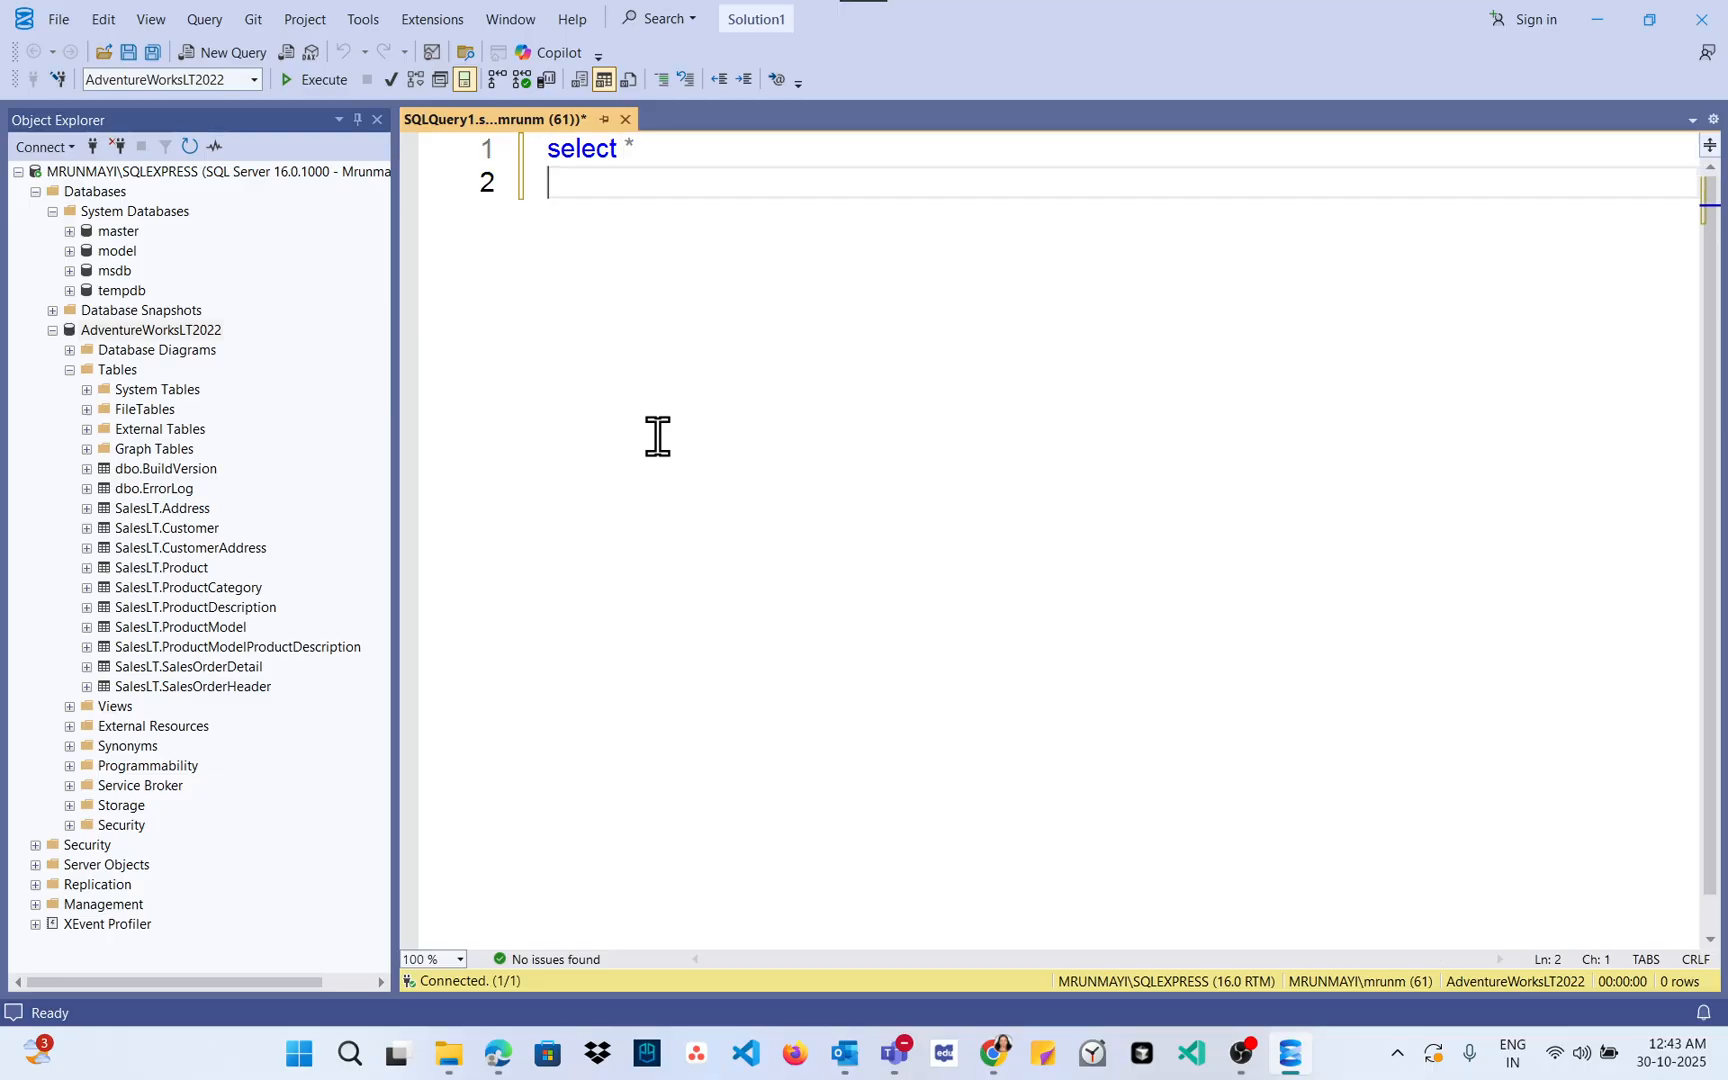
pyautogui.write('from sales')
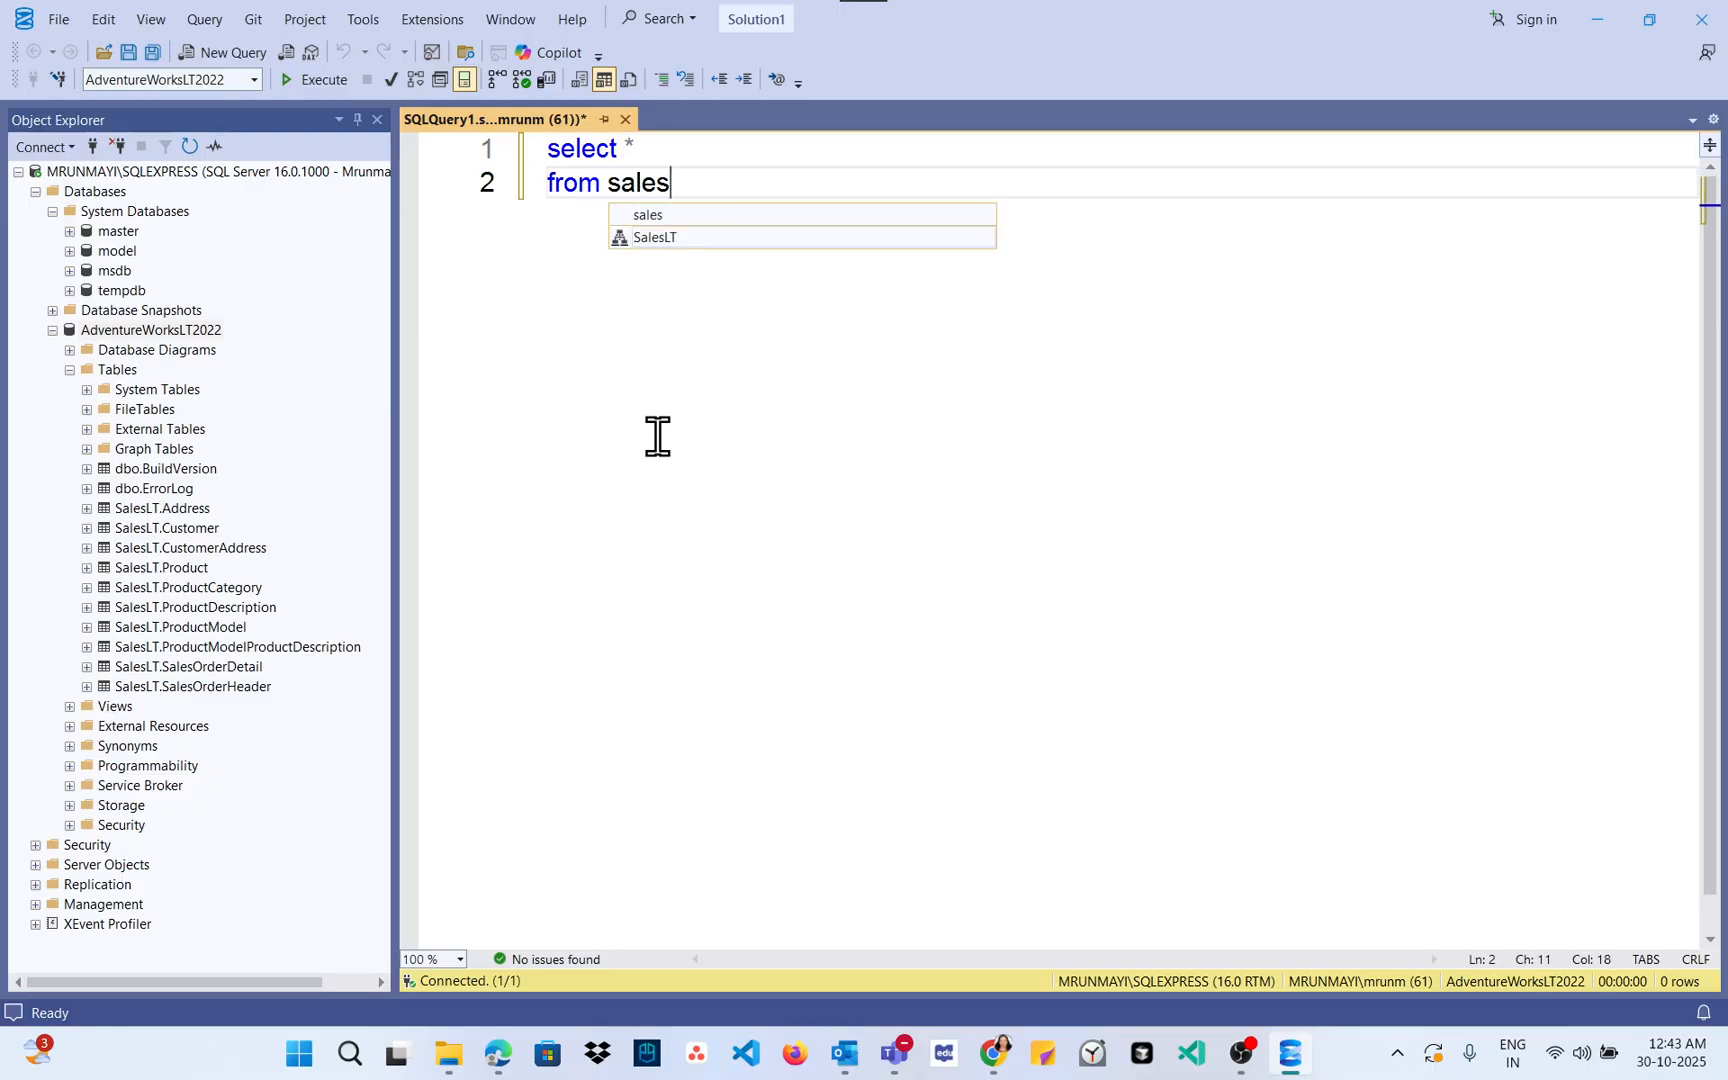
pyautogui.press('Tab')
pyautogui.write('.pro')
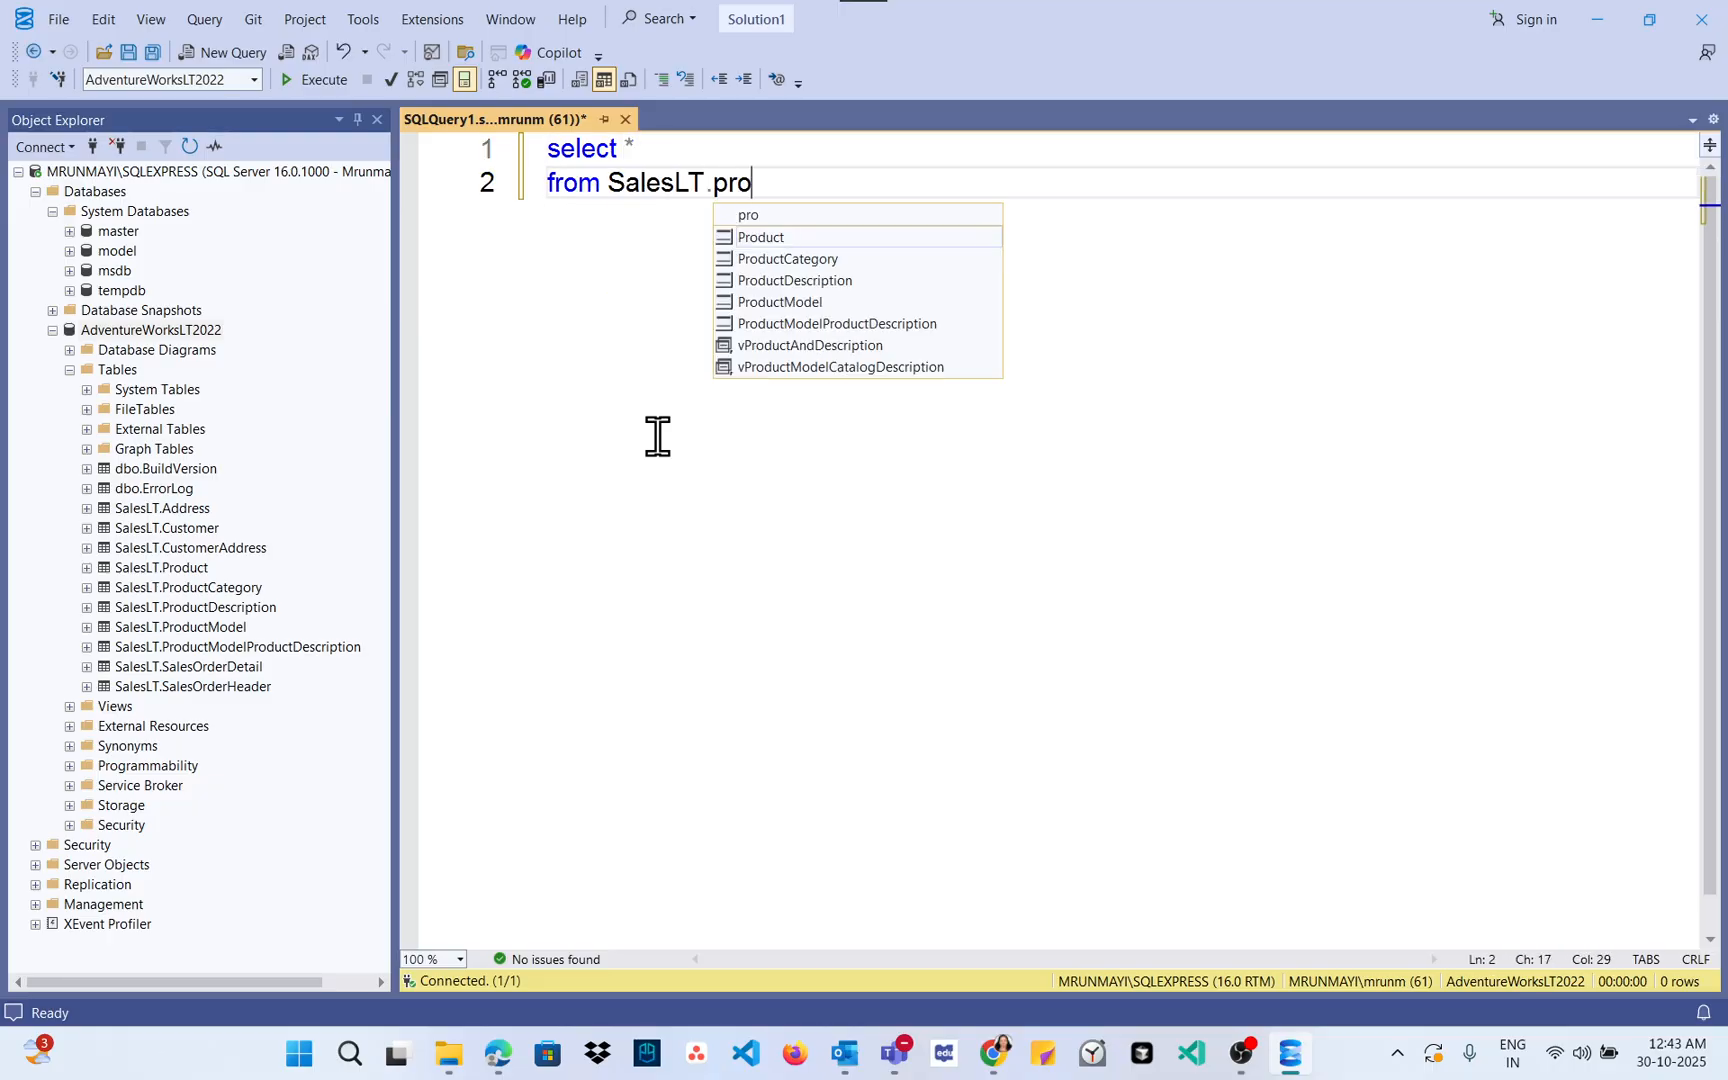
pyautogui.write('duct')
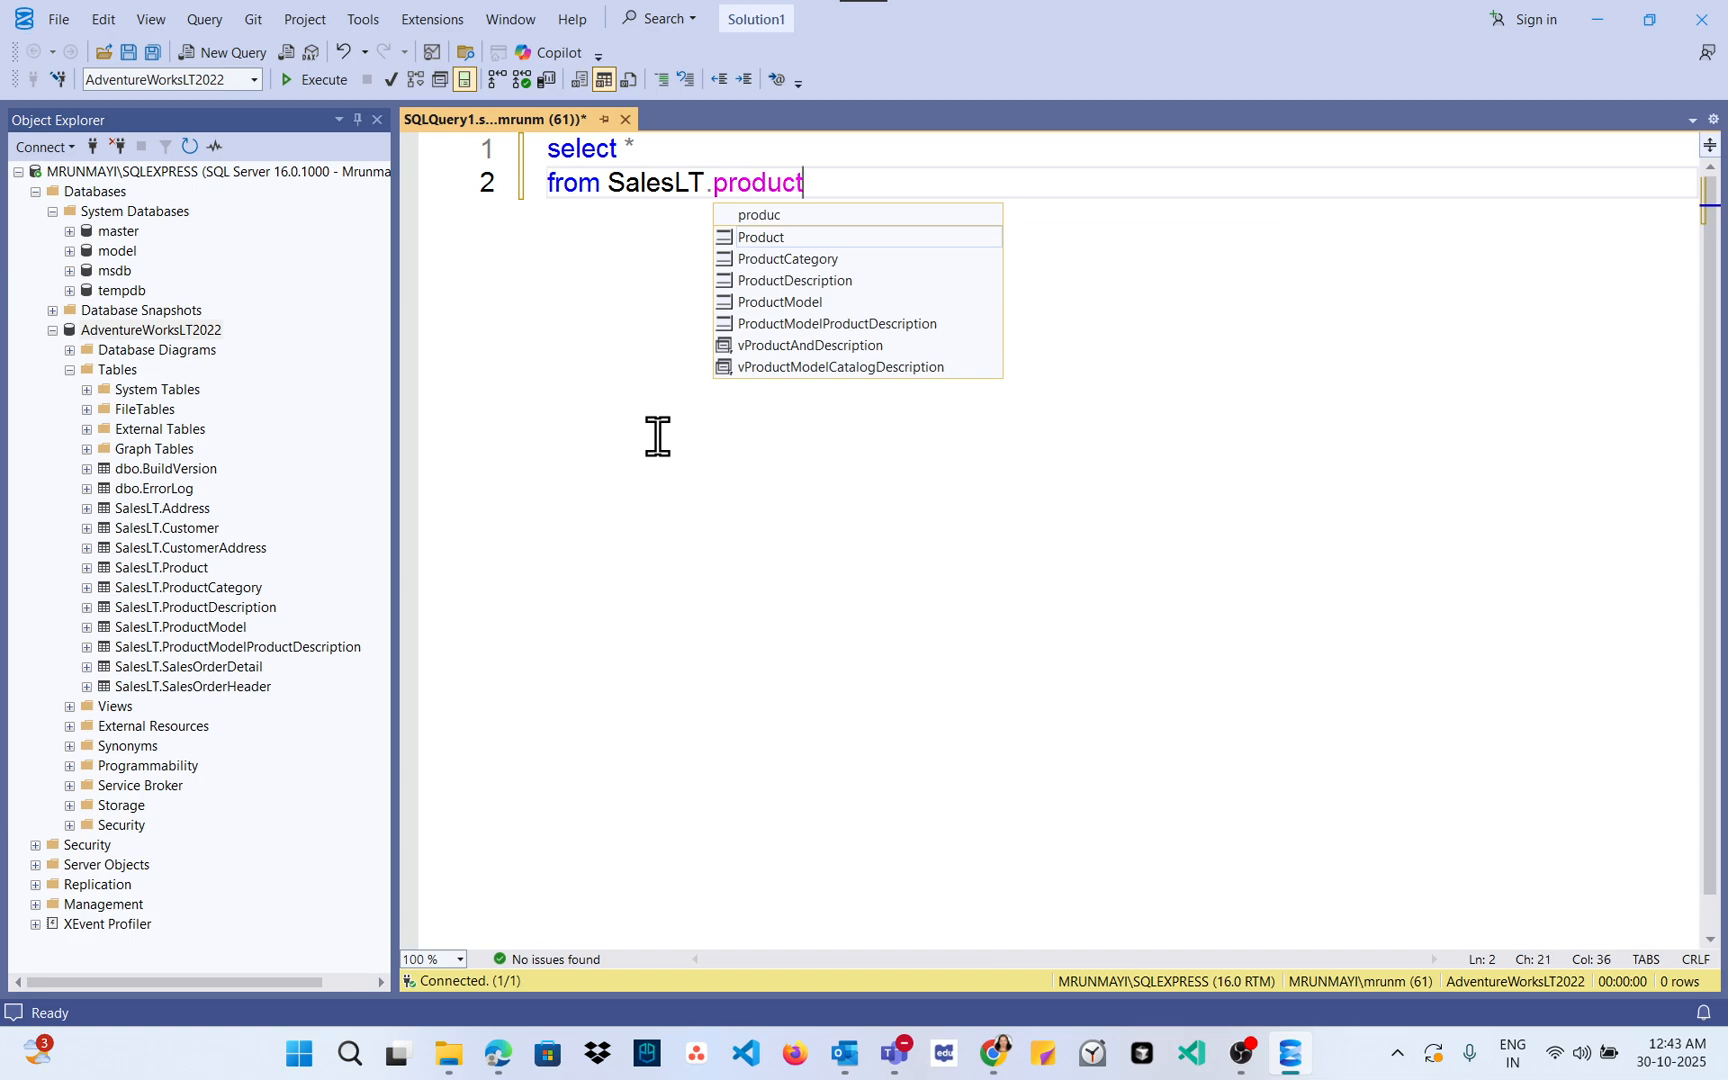
pyautogui.click(779, 239)
pyautogui.doubleClick(779, 239)
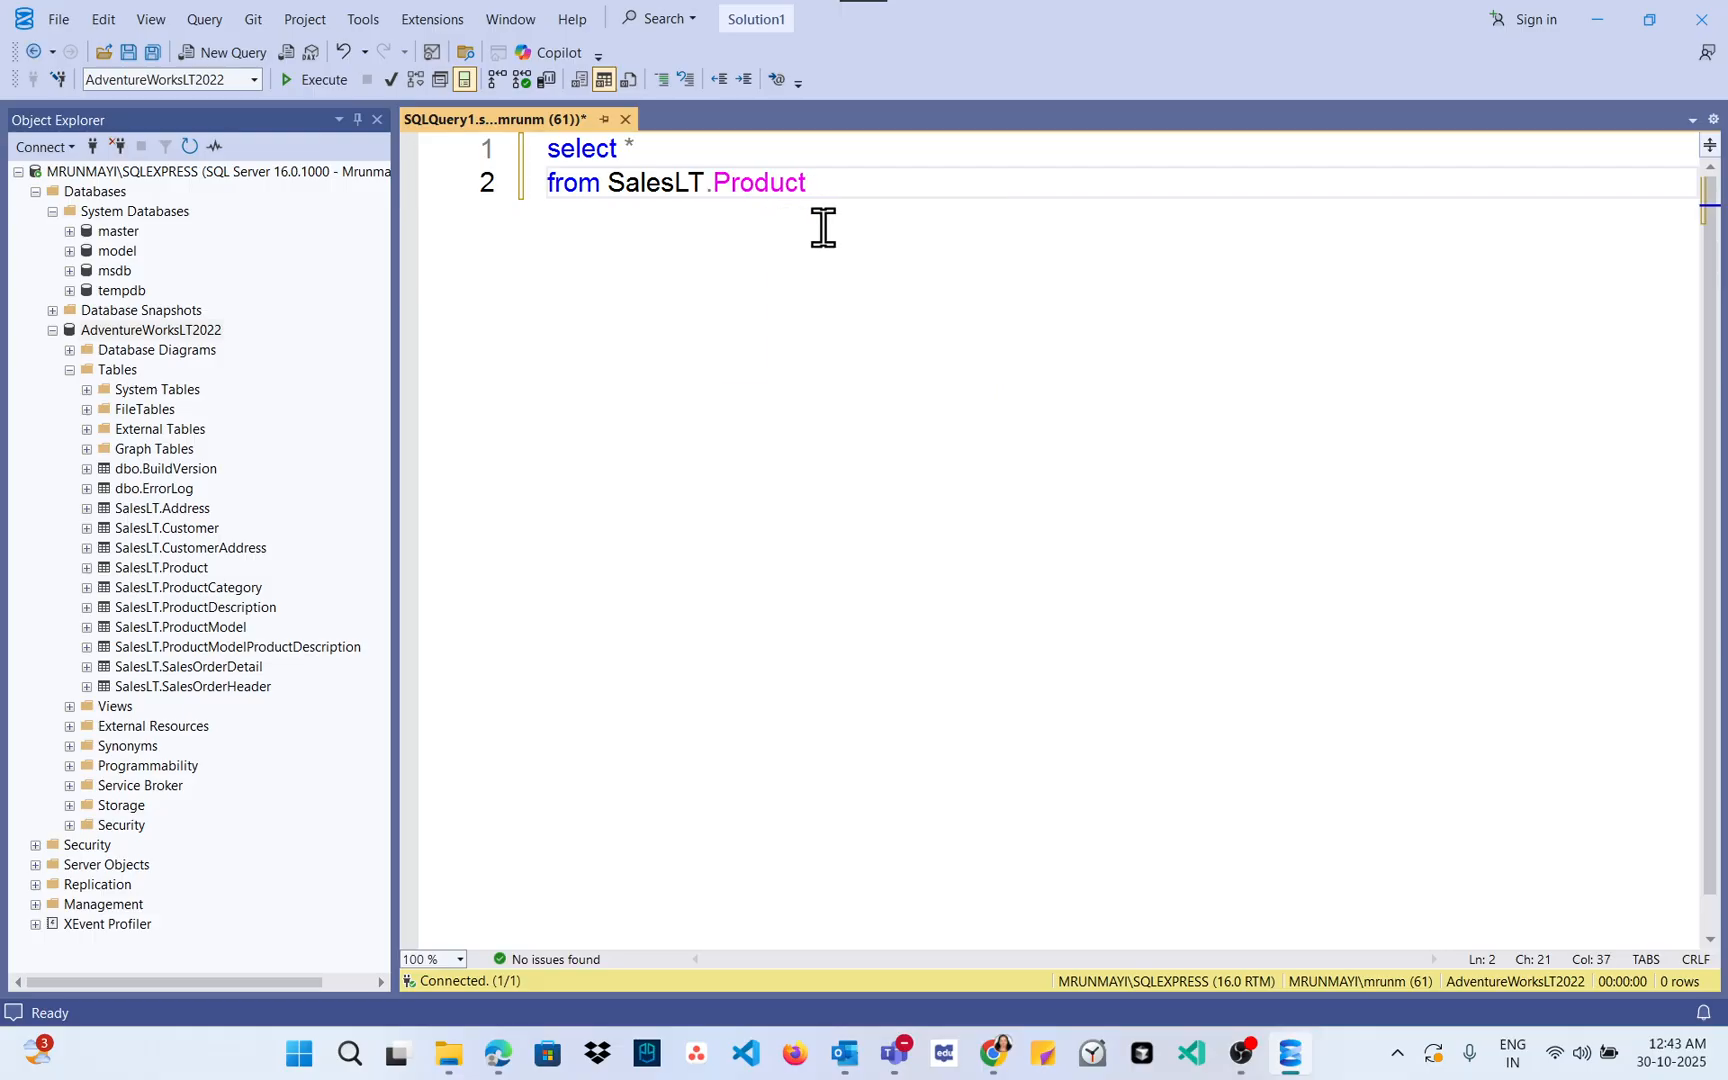
pyautogui.moveTo(853, 176); pyautogui.dragTo(548, 148)
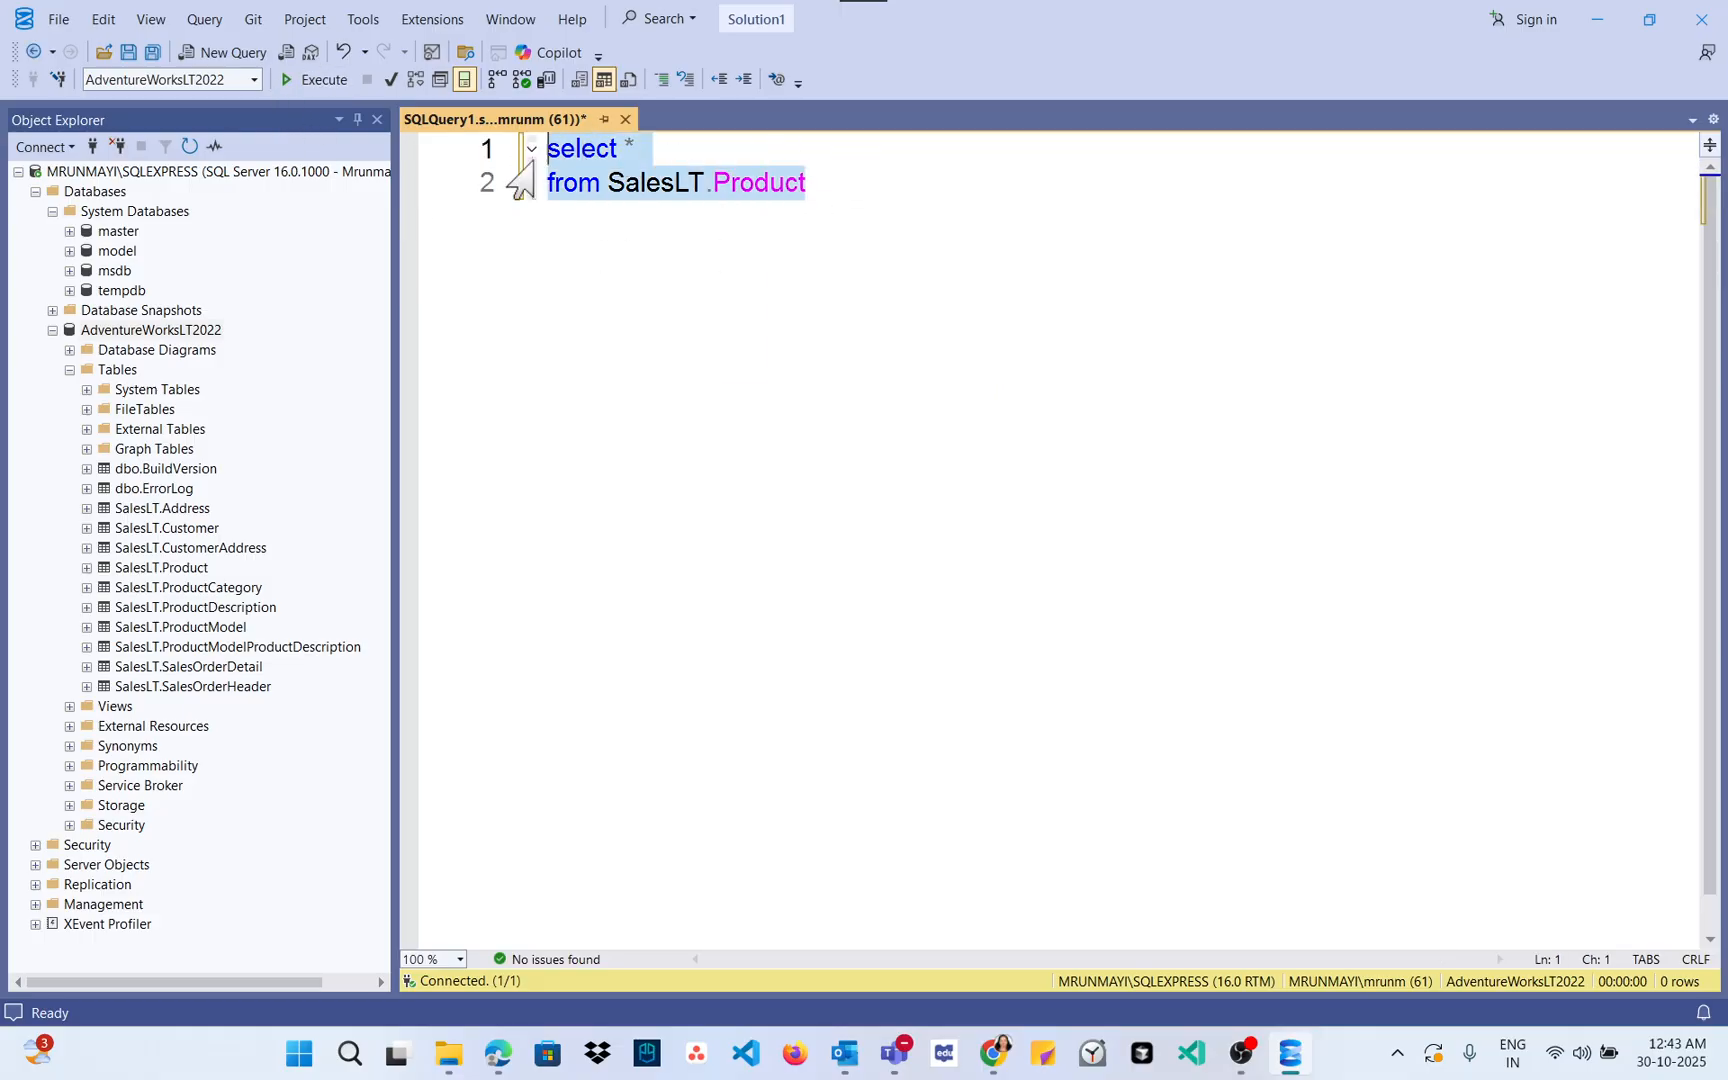
pyautogui.click(309, 80)
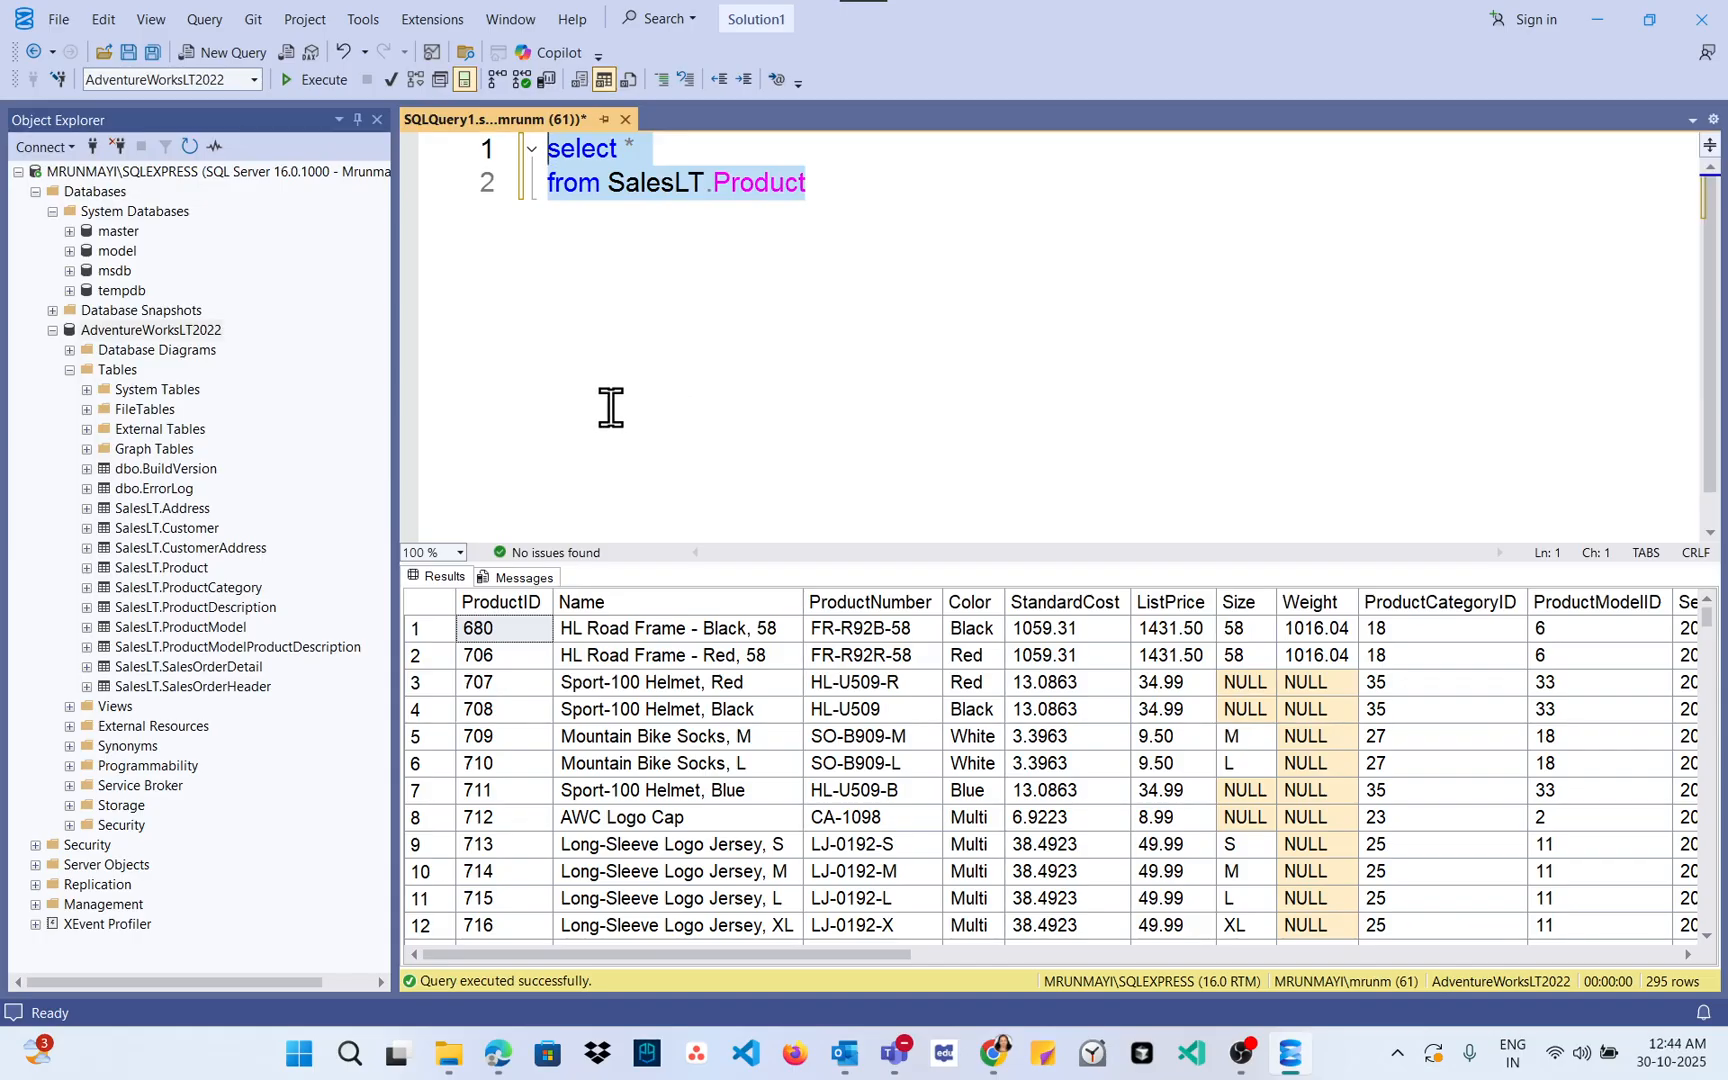
# Step: Review the Files and Options pages of the Restore Database dialog, including the overwrite setting, and close it without restoring
pyautogui.rightClick(112, 192)
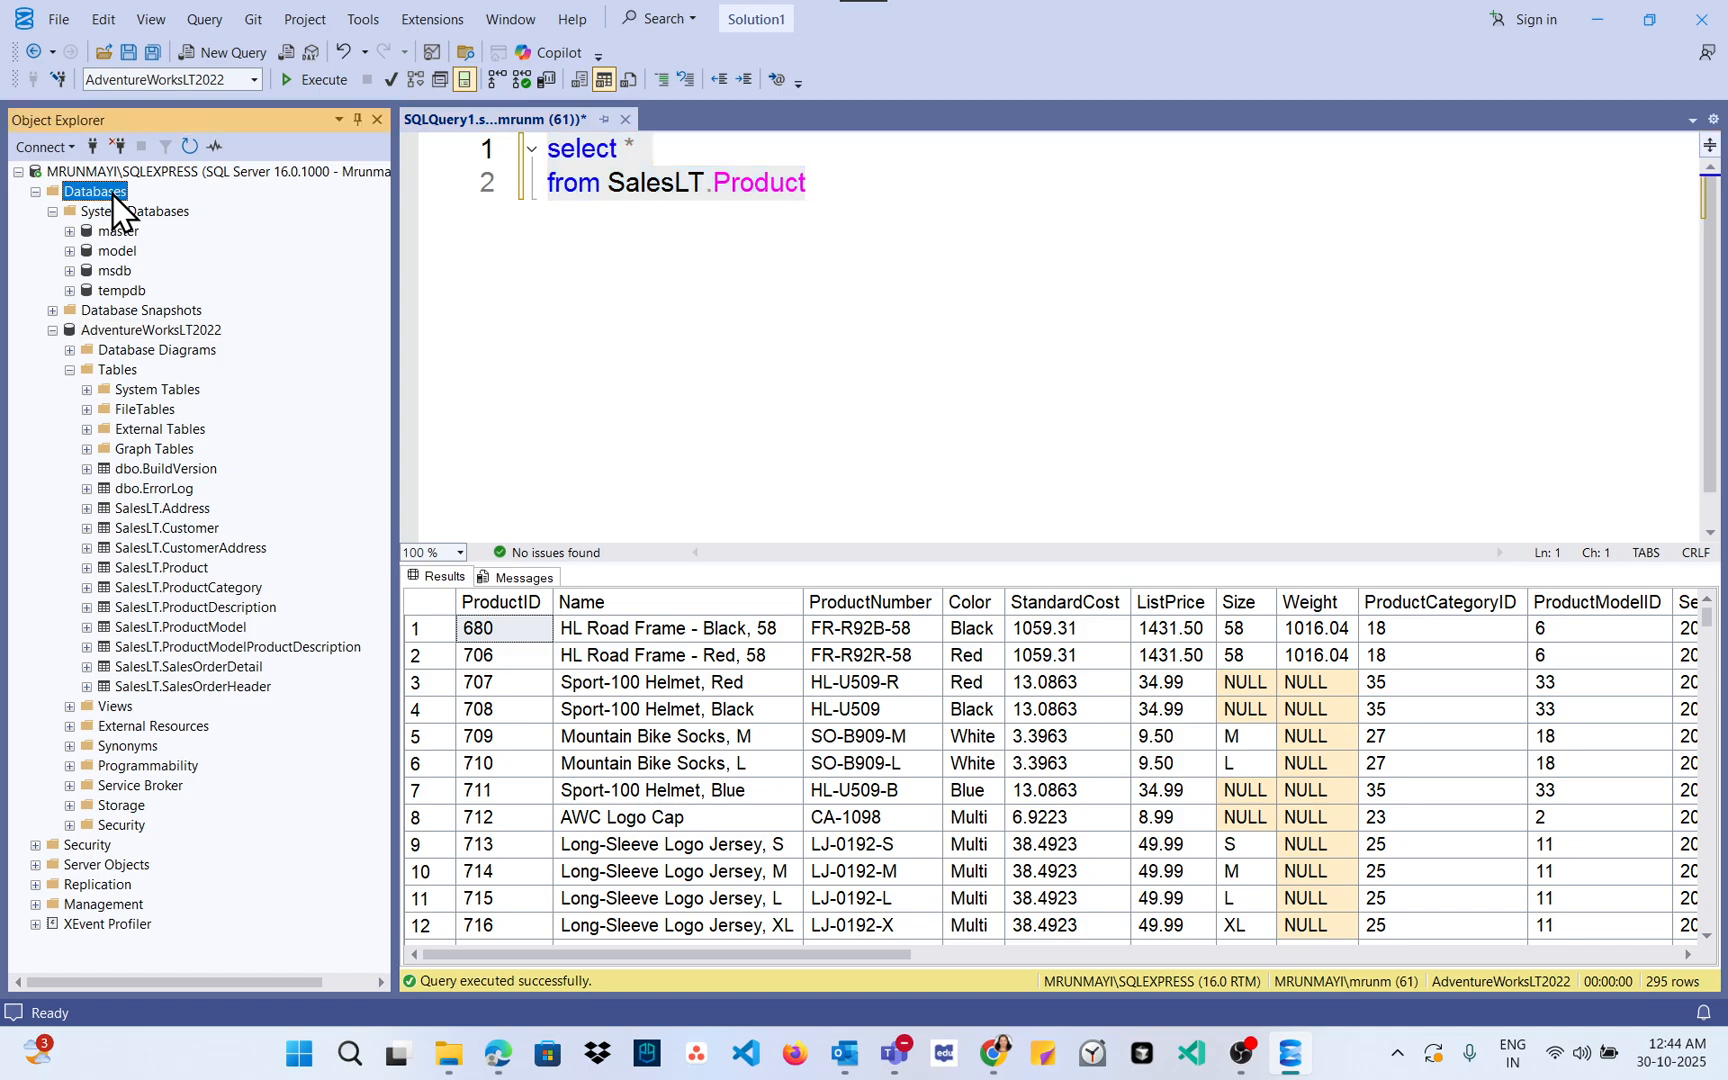
pyautogui.click(147, 250)
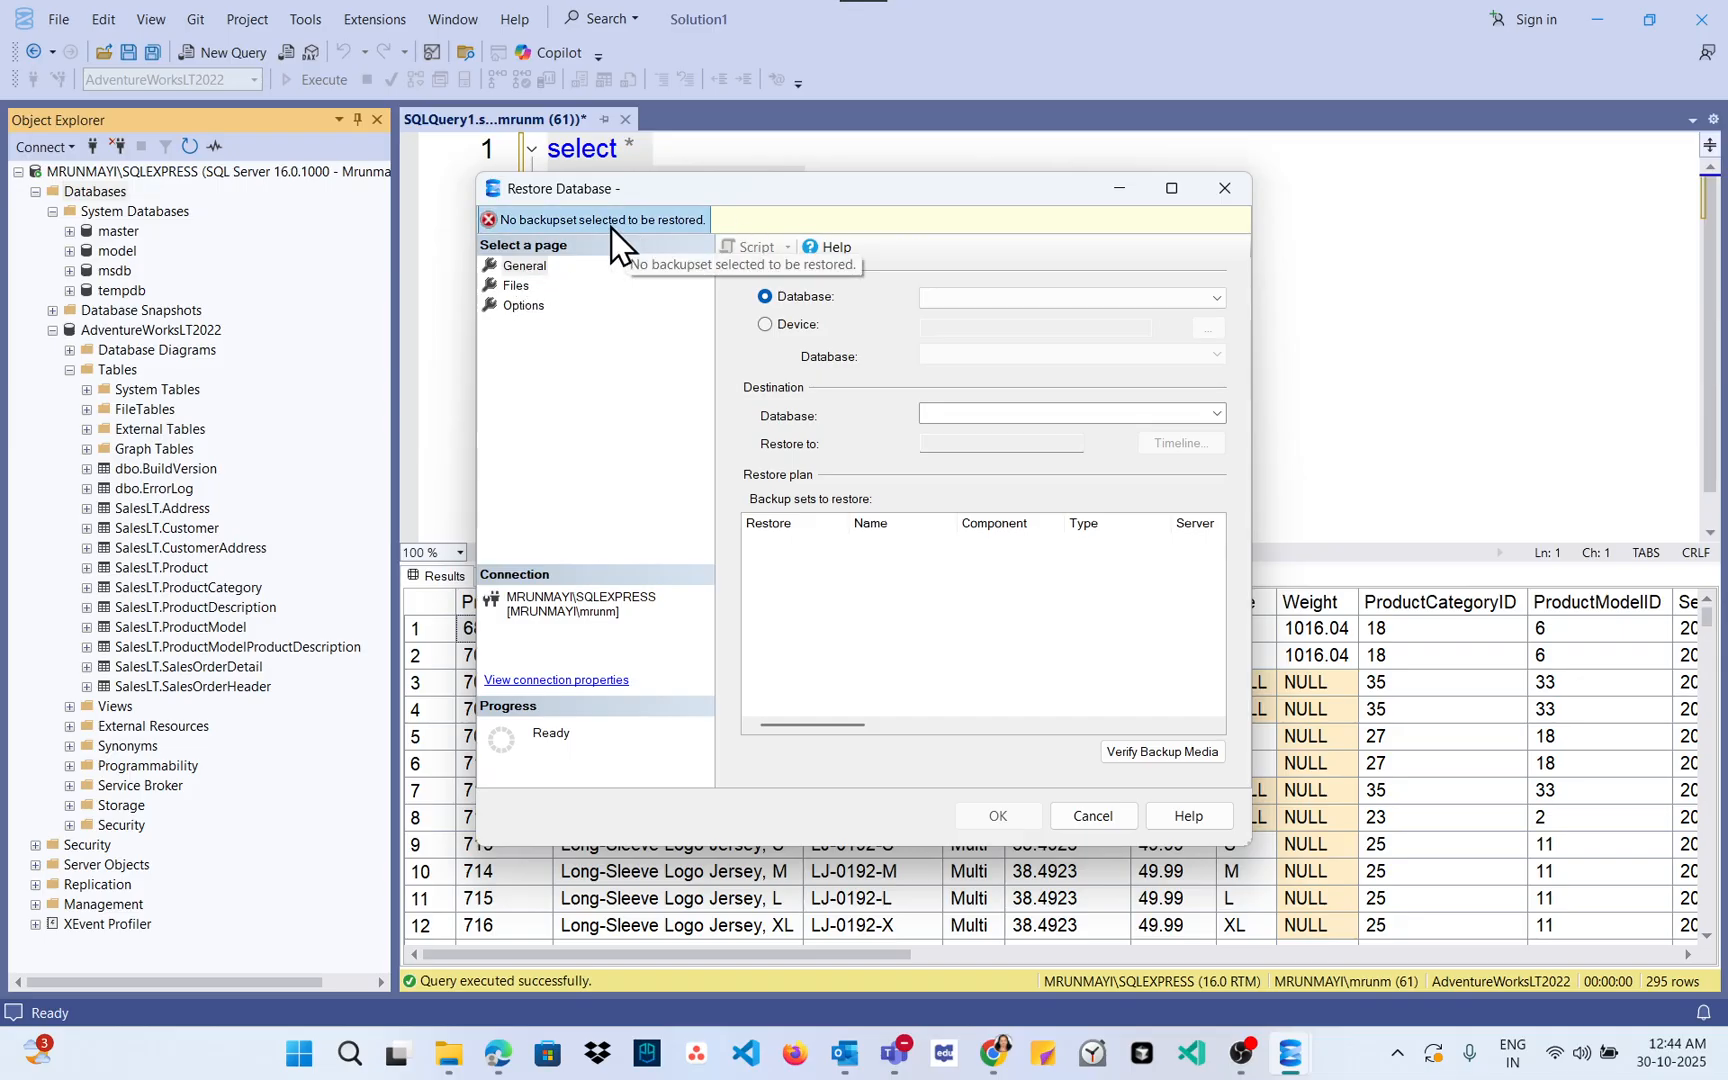
pyautogui.click(517, 287)
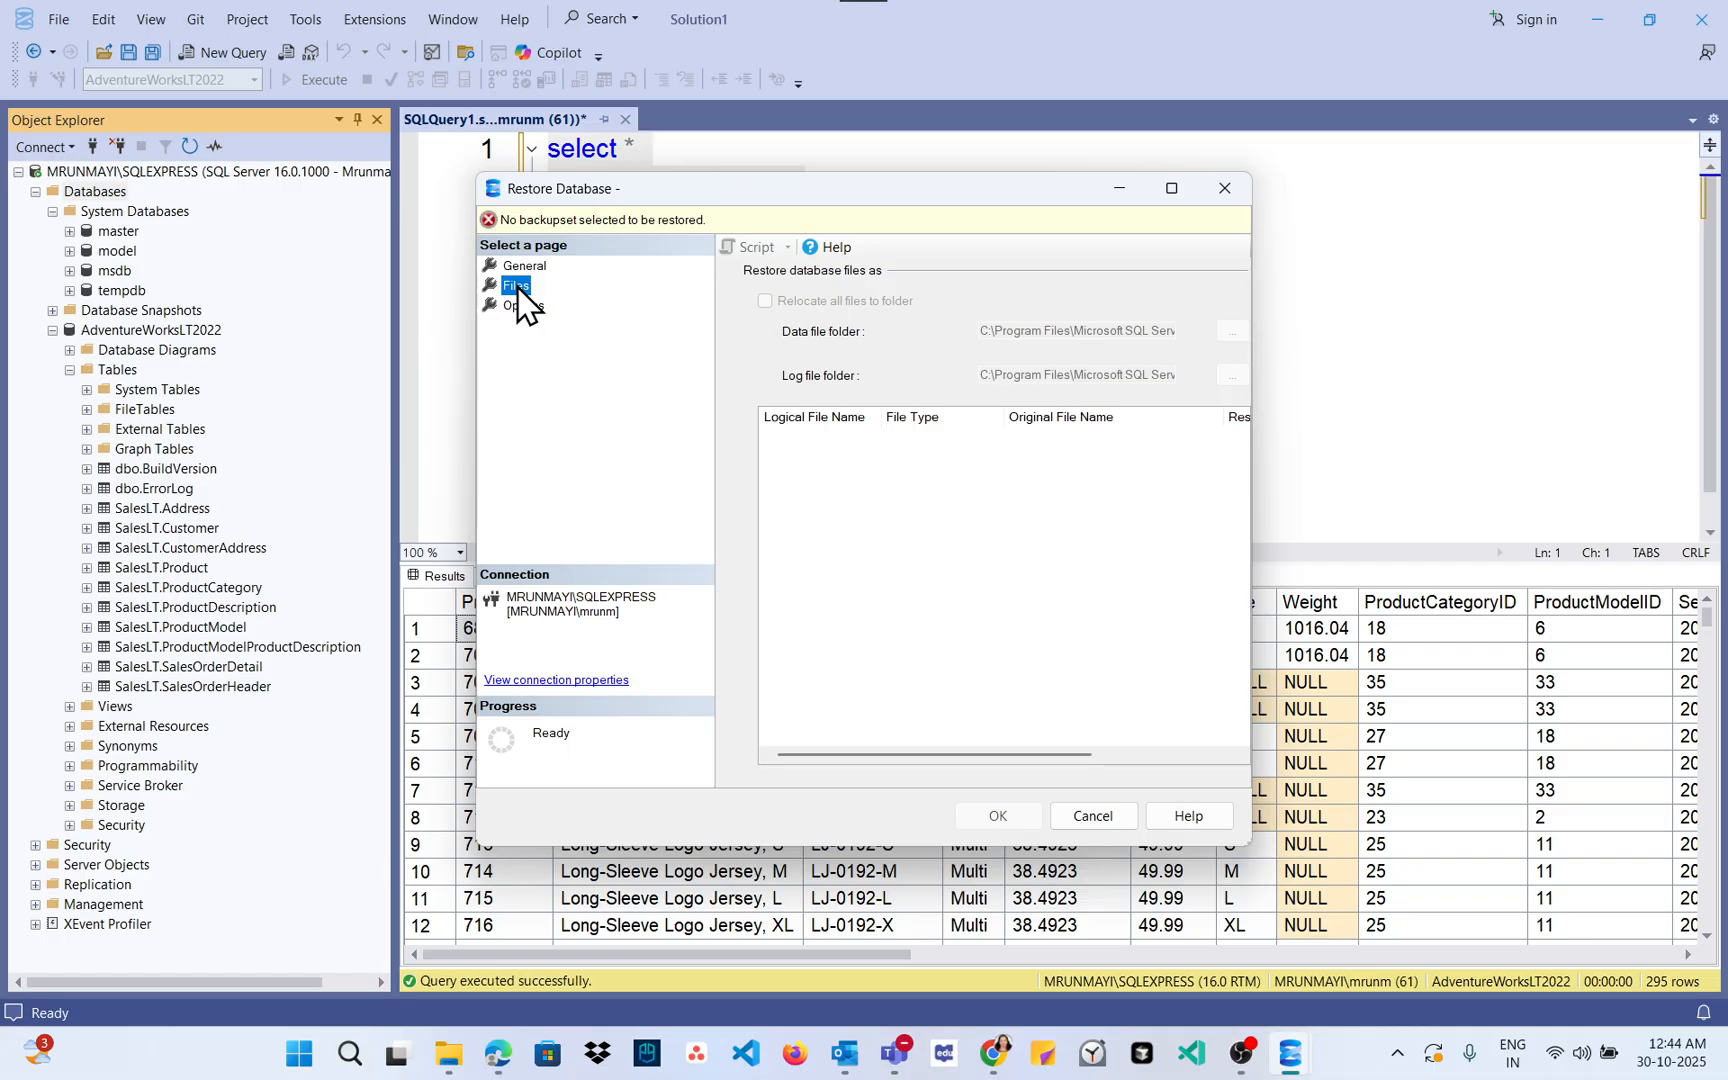
pyautogui.click(524, 307)
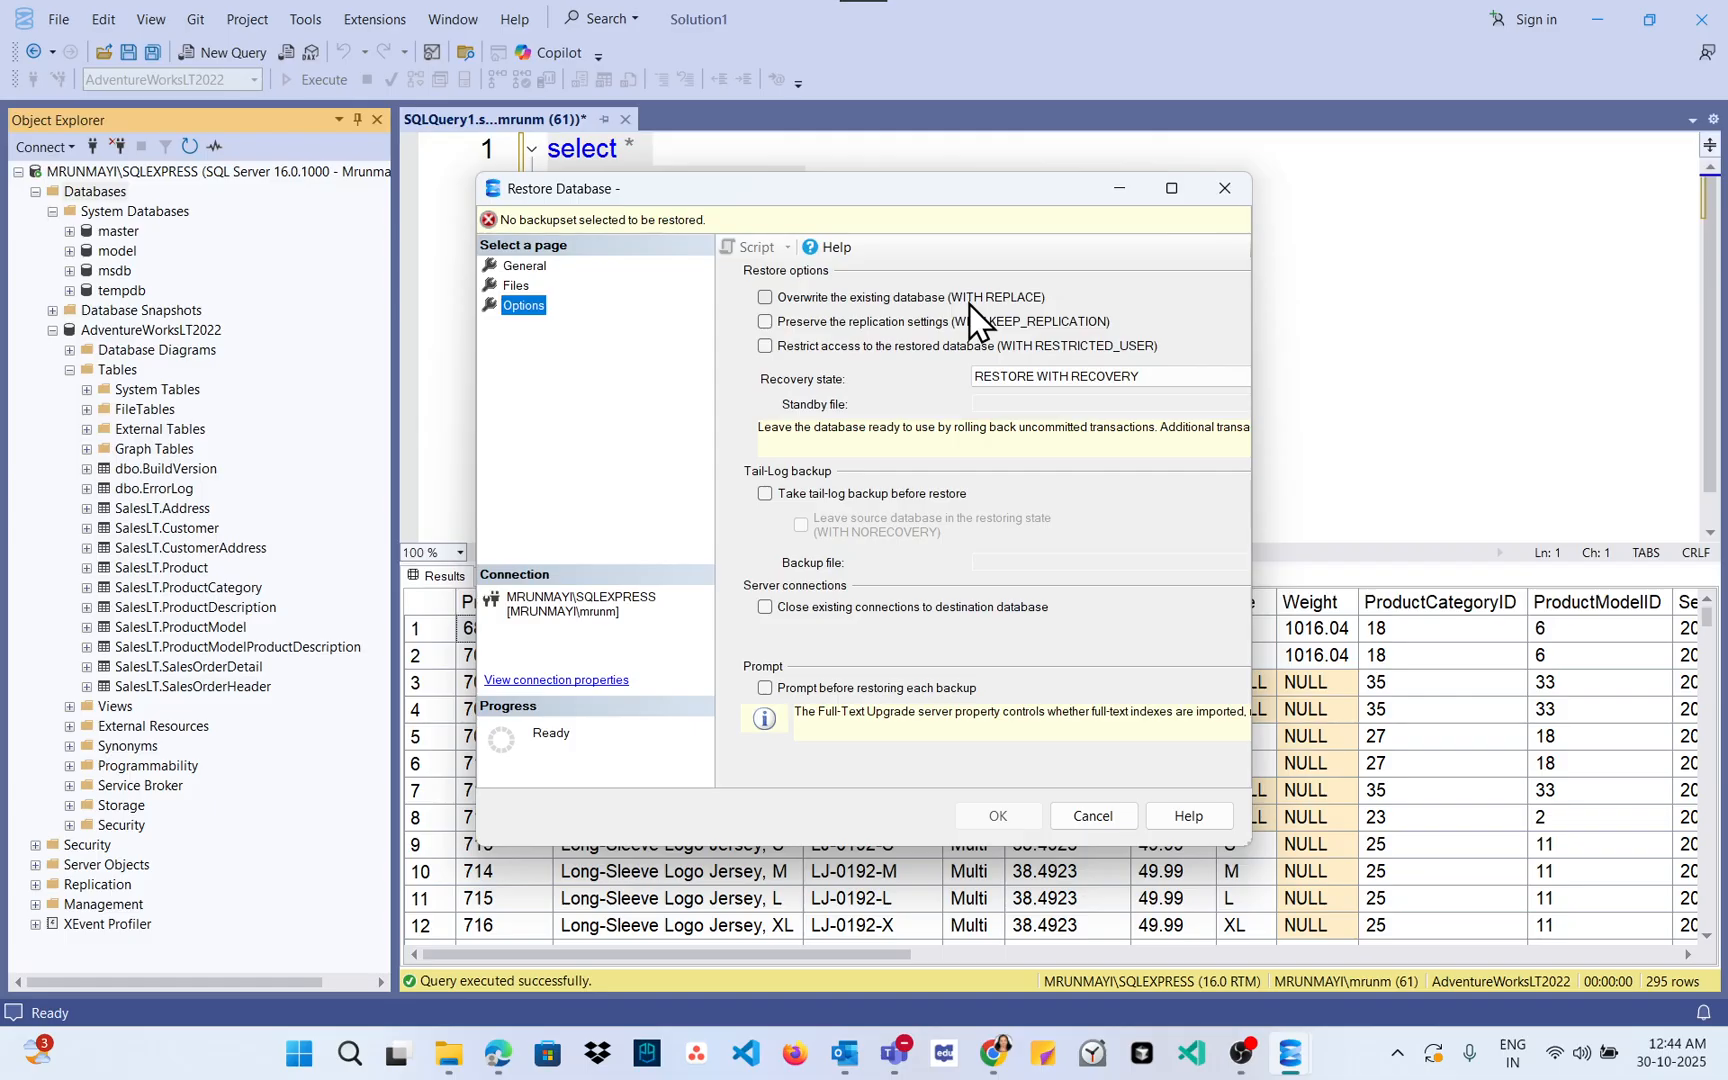
pyautogui.click(1224, 190)
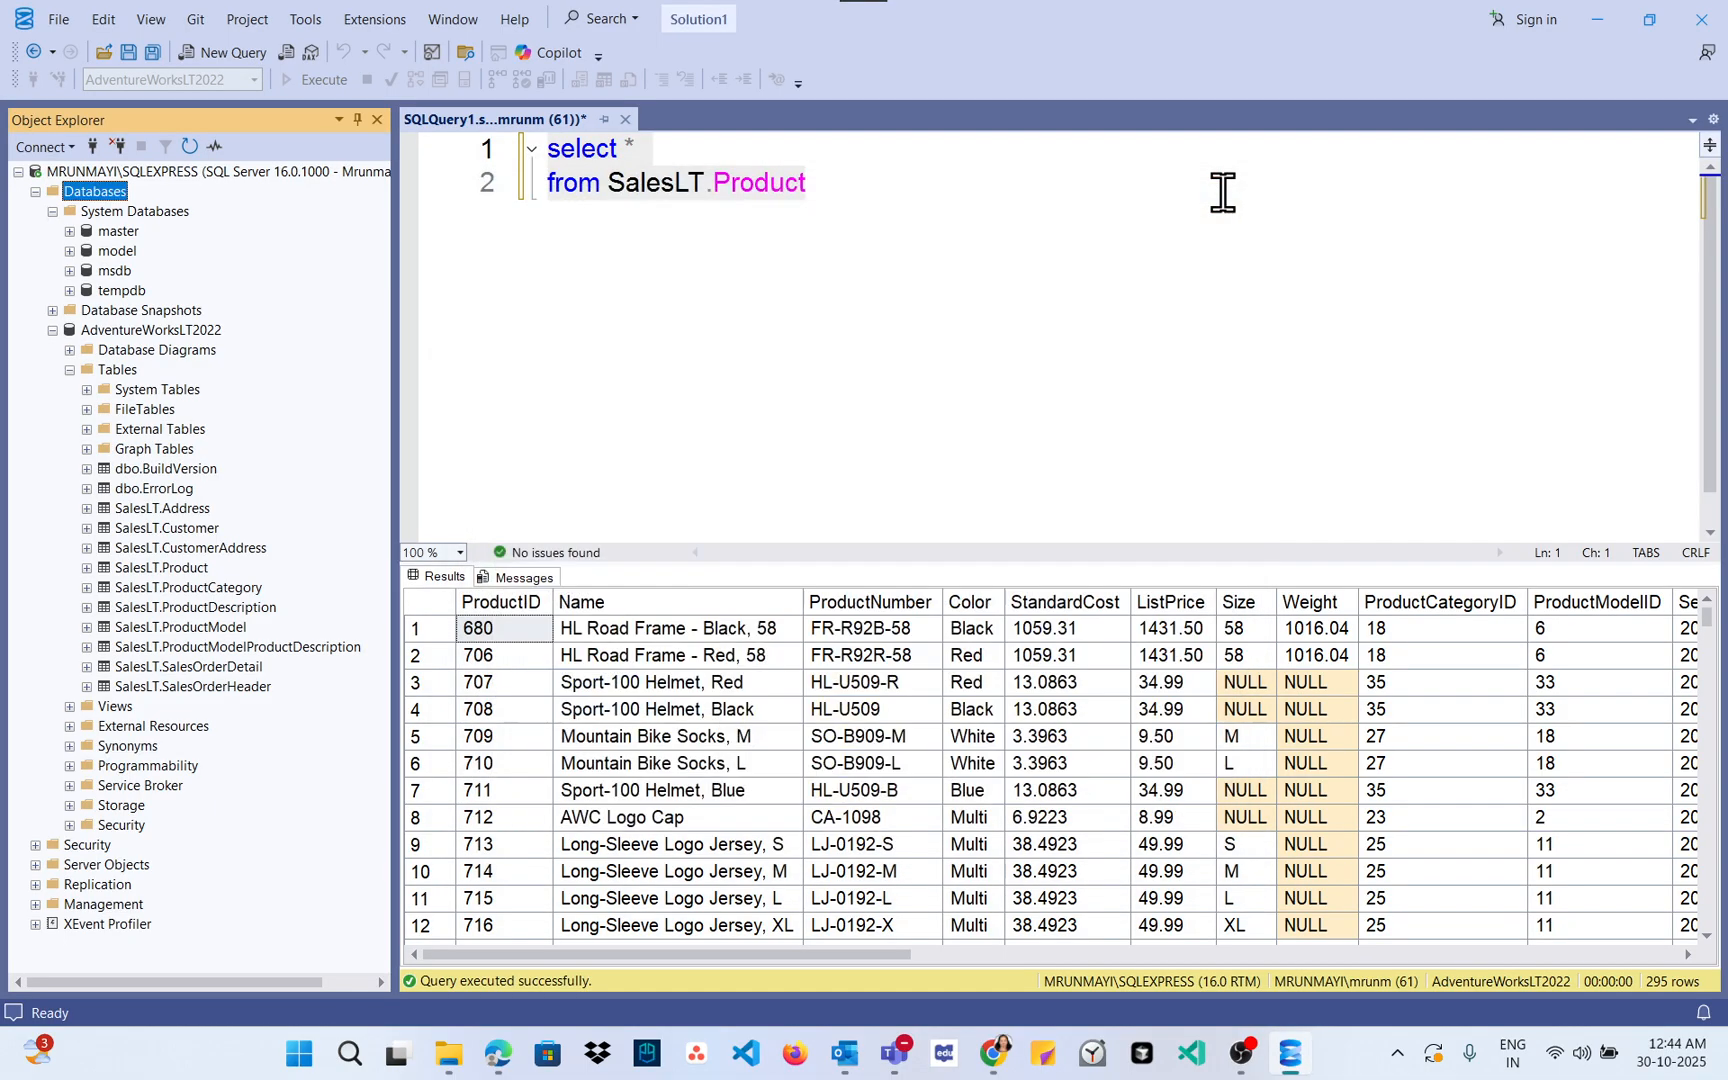
# Step: Collapse the AdventureWorksLT2022 database in the object tree and return to the end of the query text
pyautogui.click(814, 294)
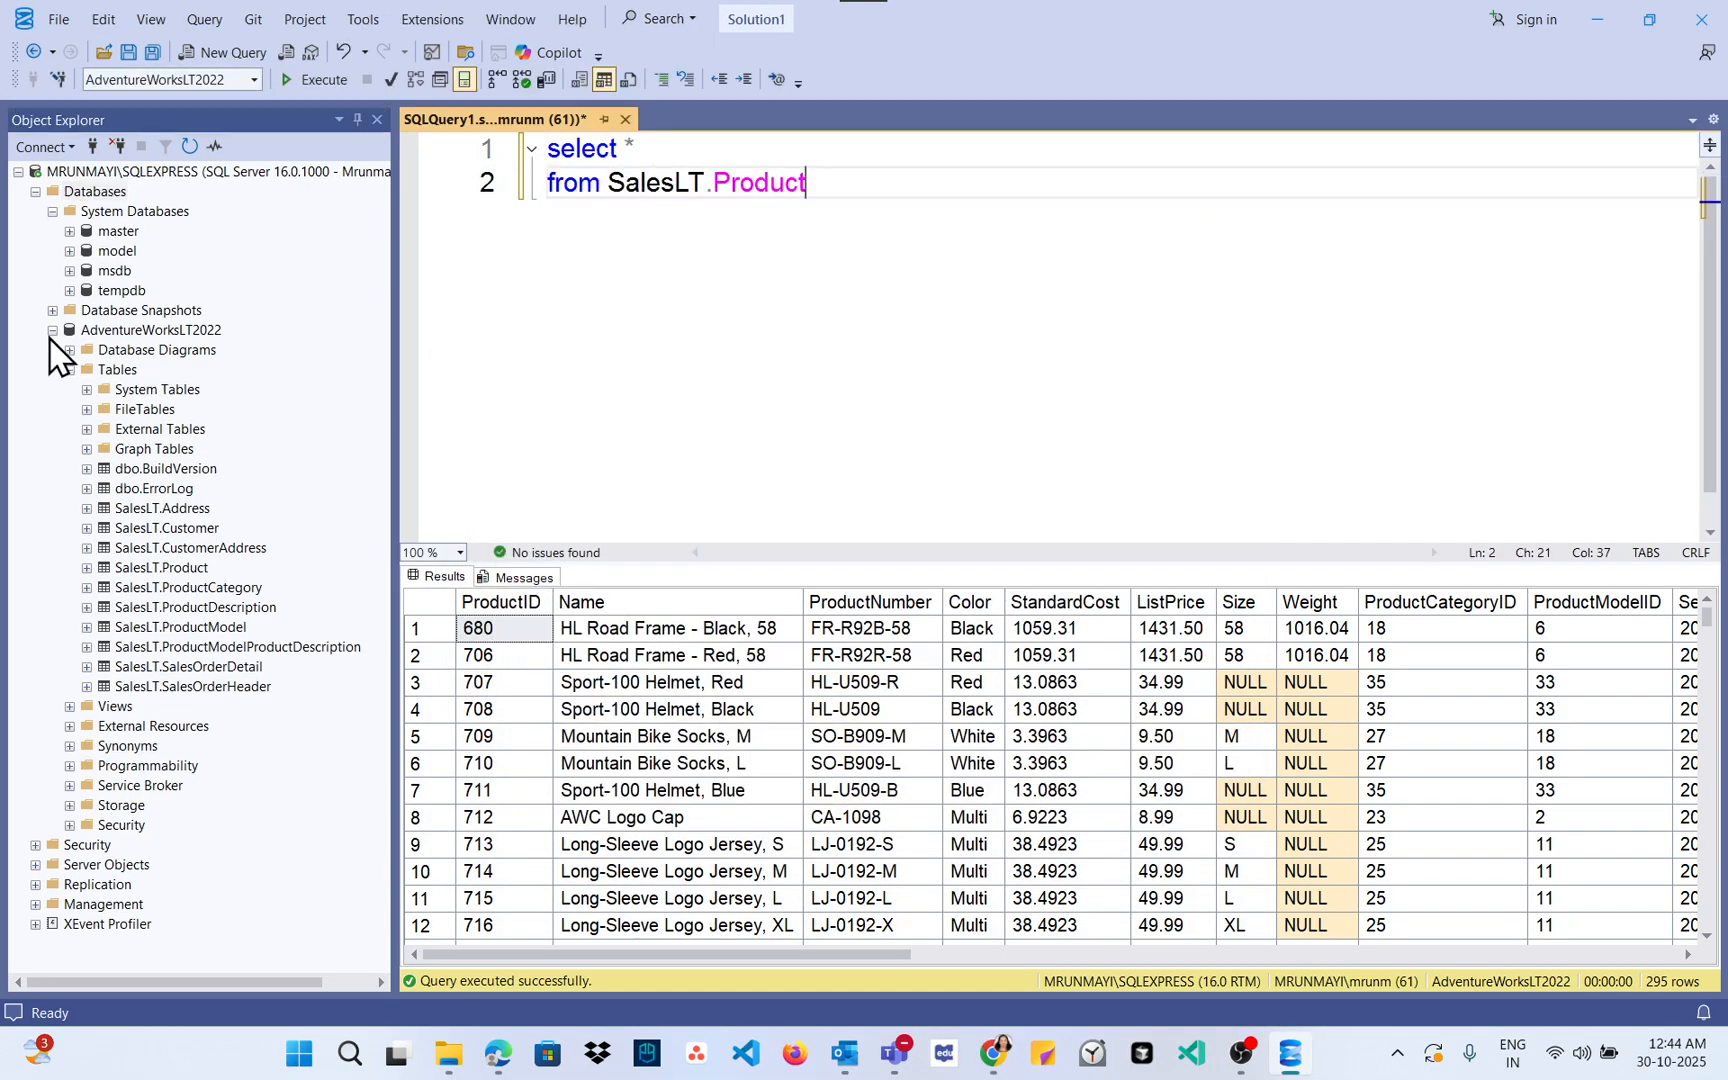
pyautogui.click(52, 331)
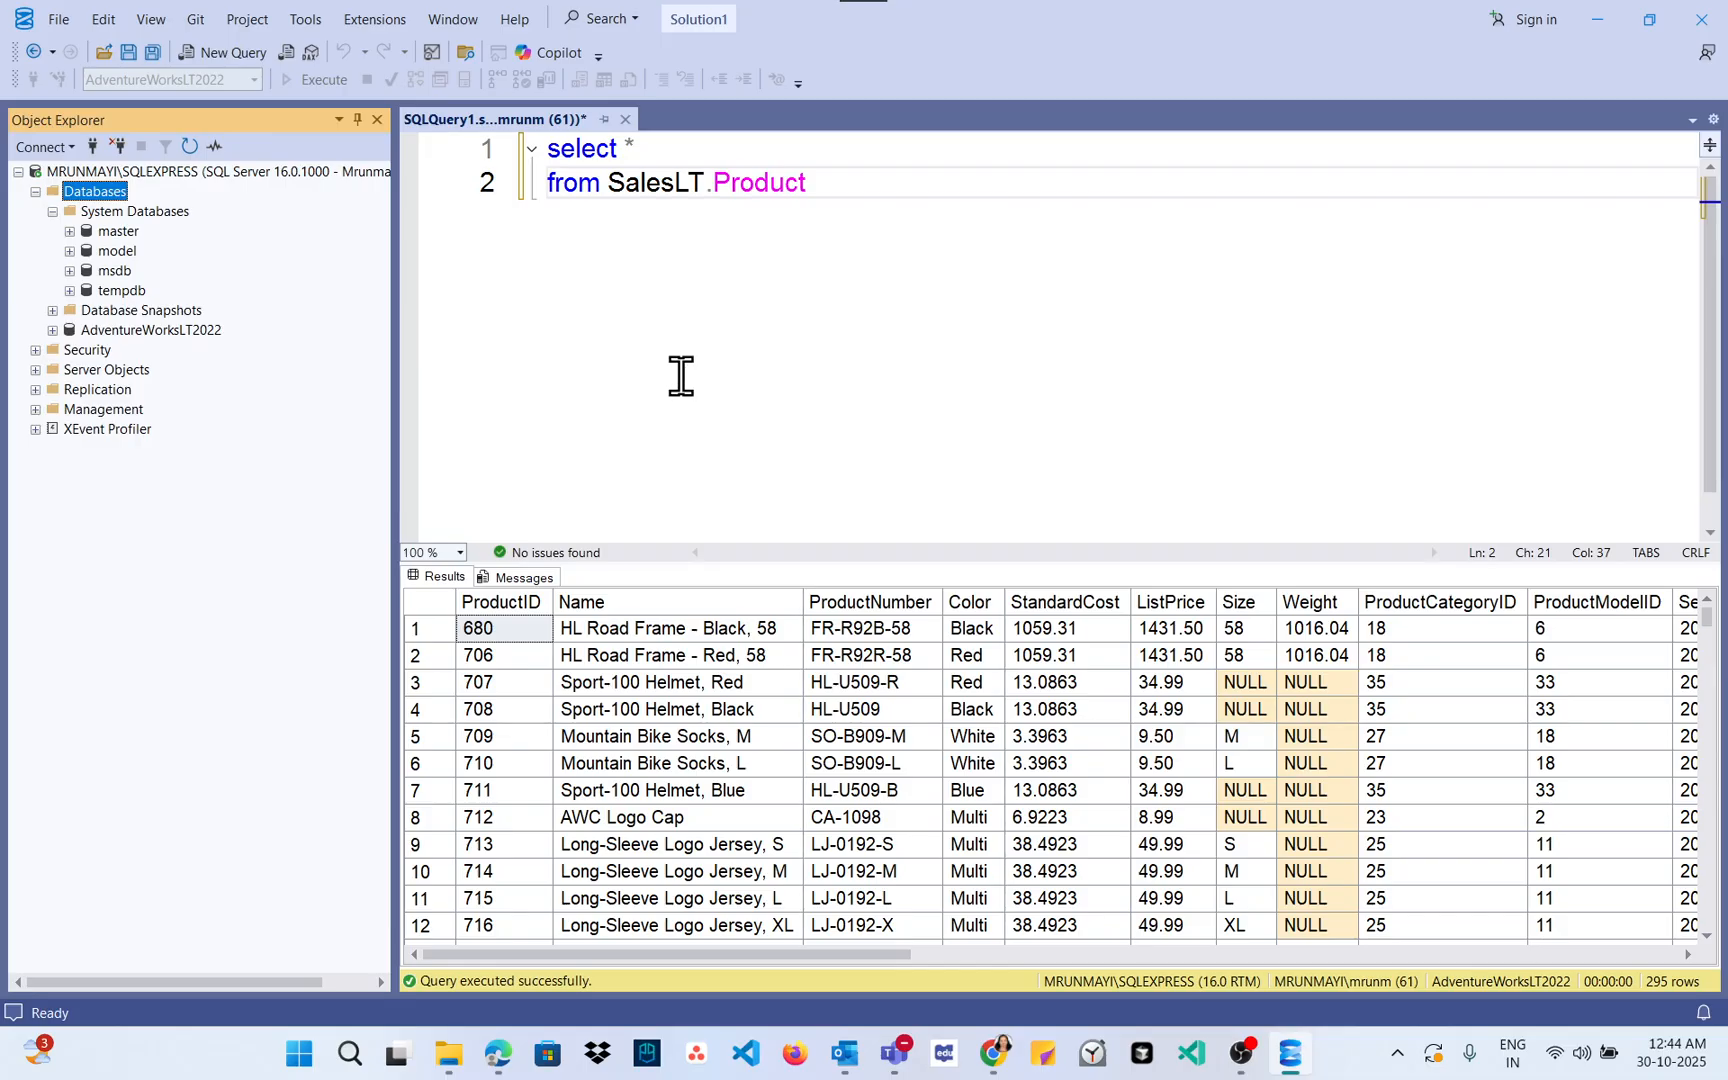
pyautogui.click(865, 192)
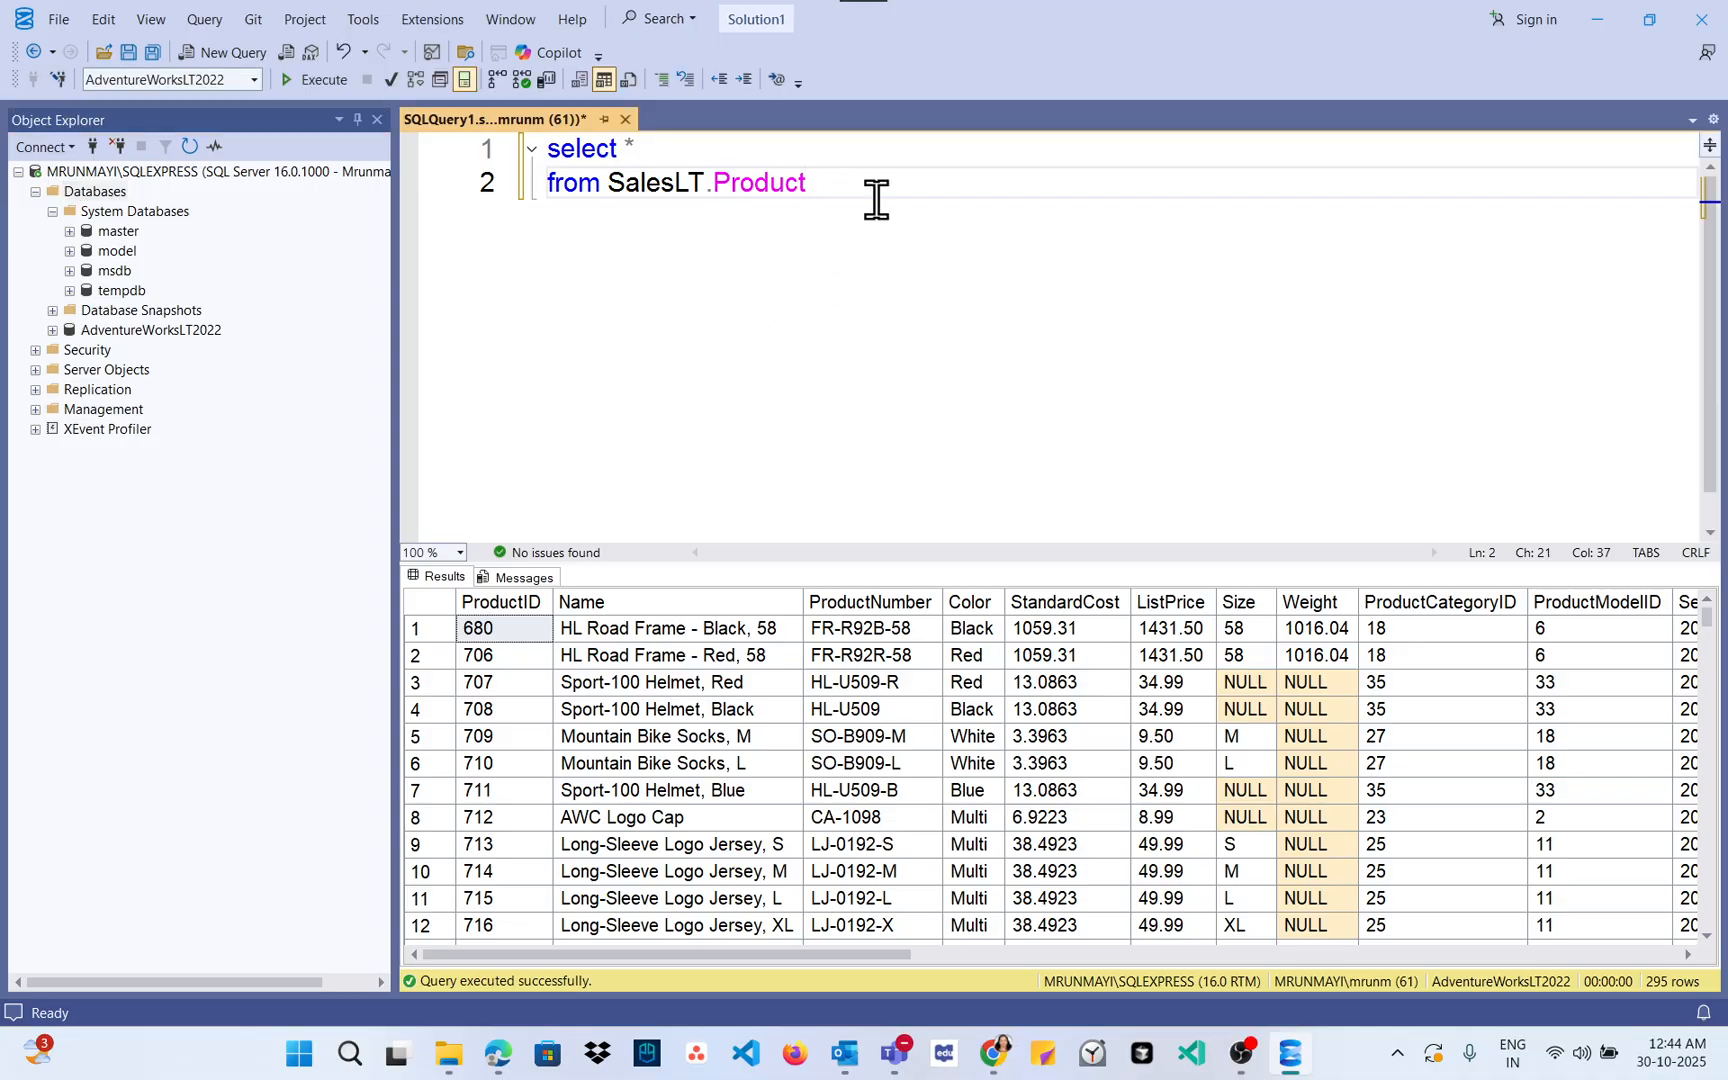